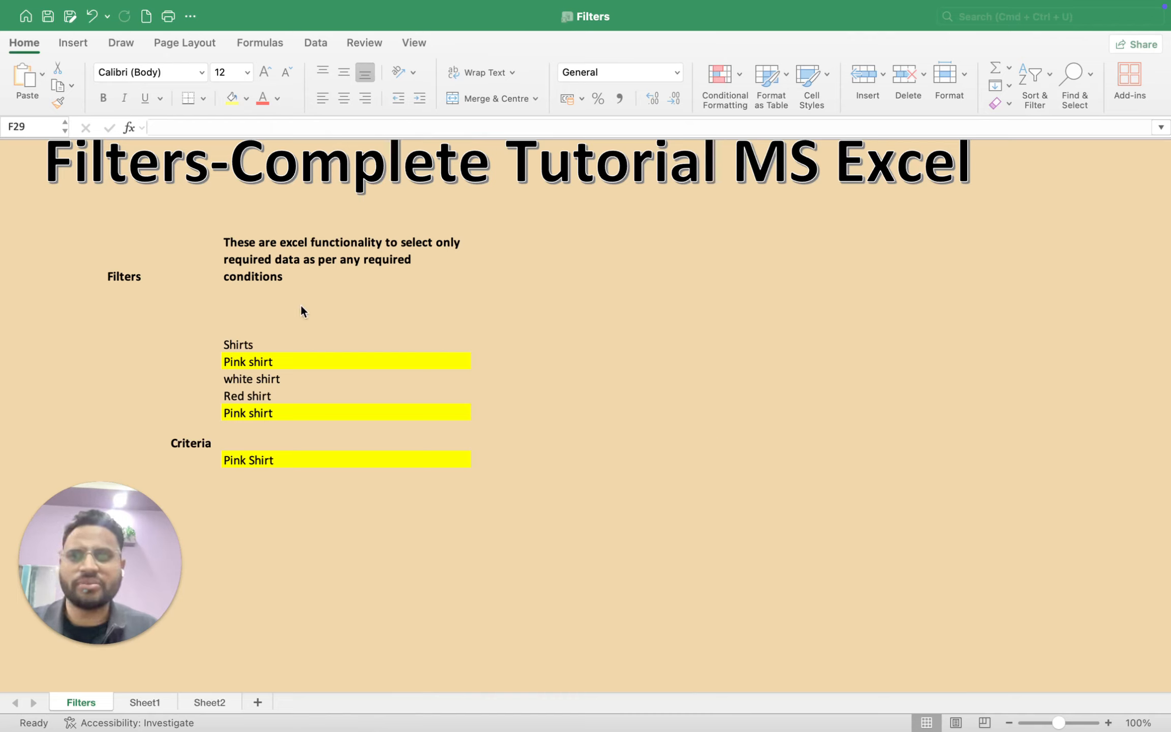
Step: Turn on header filters for the sales table on Sheet1
left_click(254, 345)
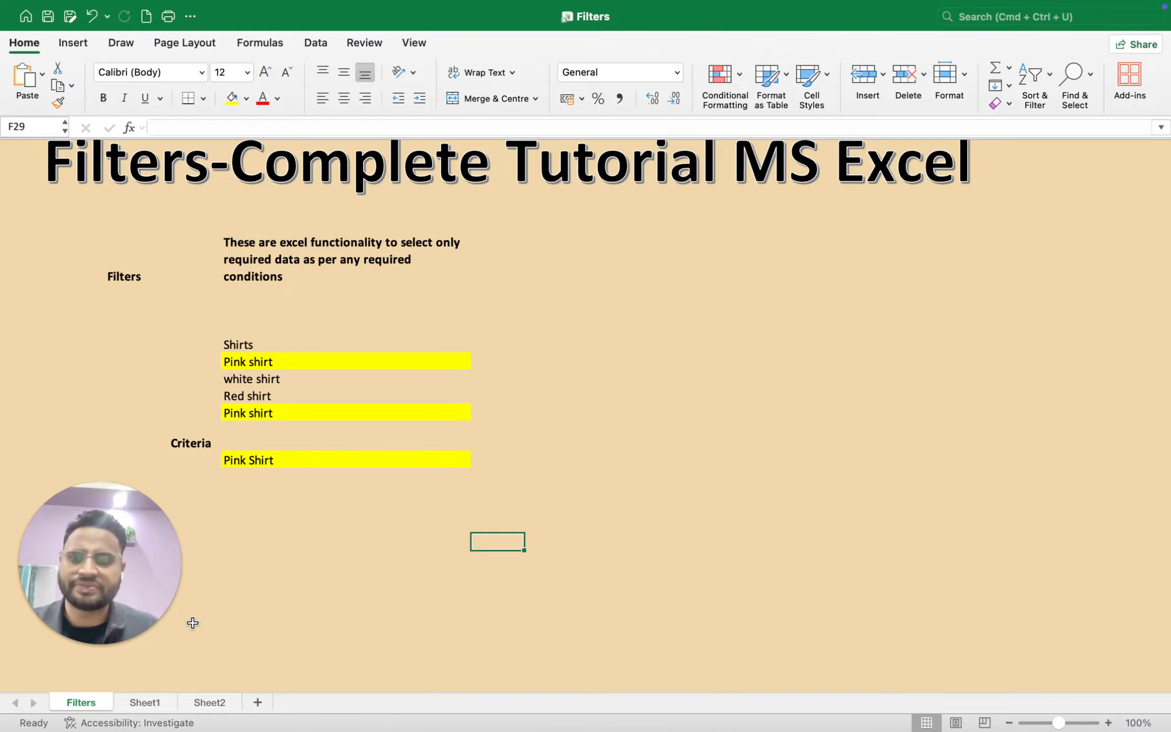
mouse_move(183, 652)
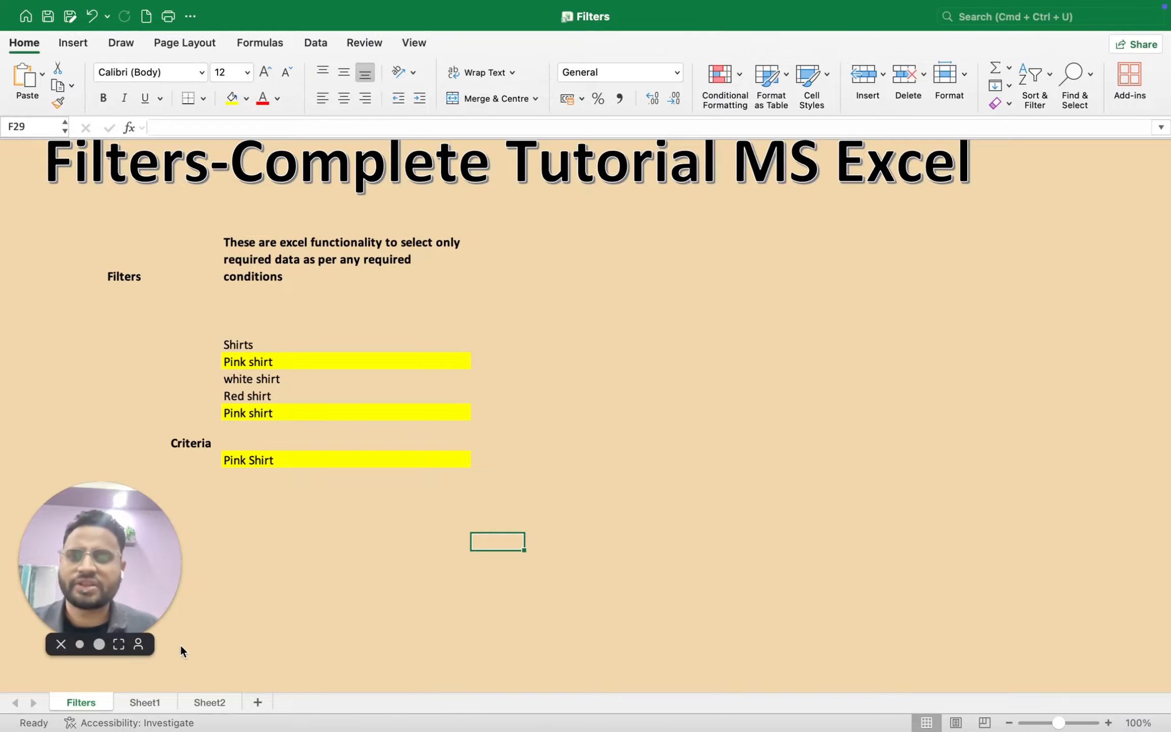
left_click(136, 703)
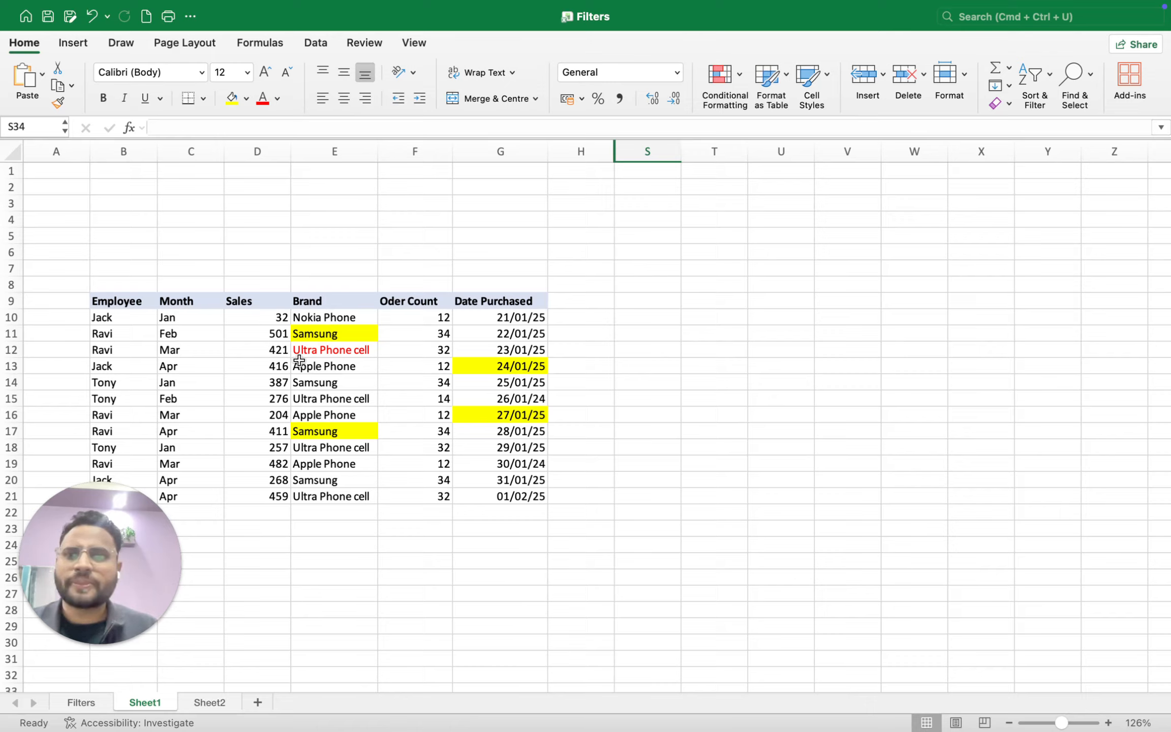
left_click(267, 361)
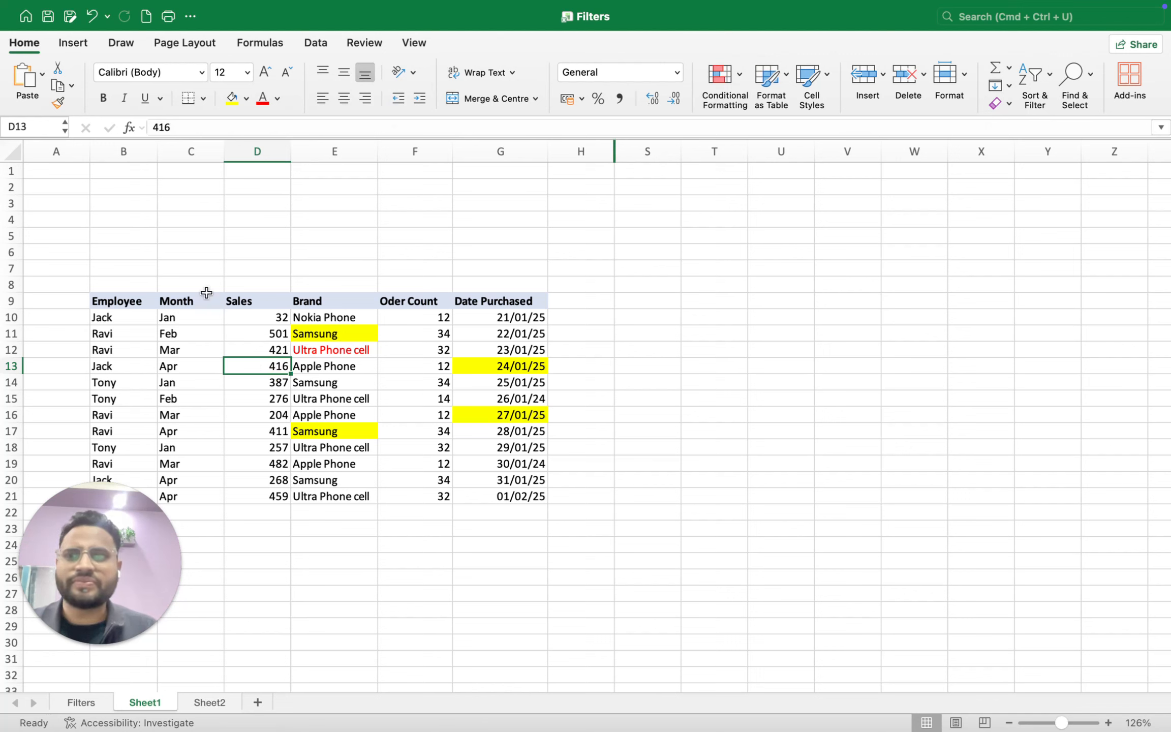
left_click(315, 43)
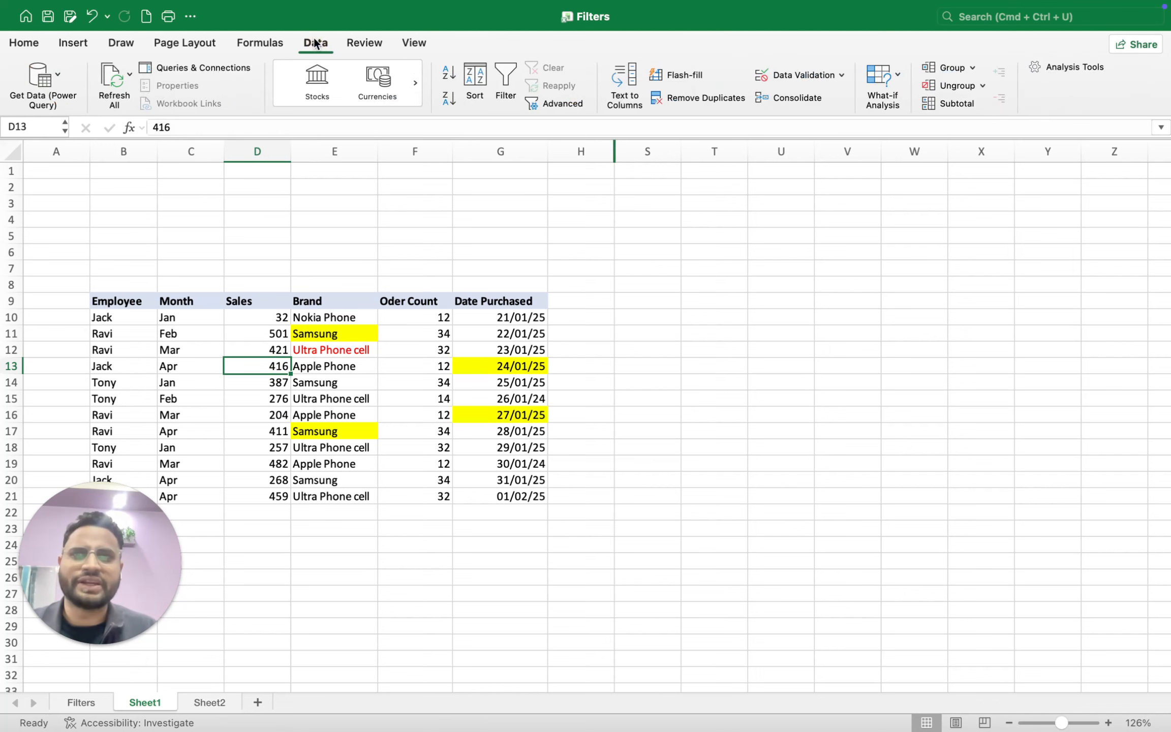
left_click(505, 79)
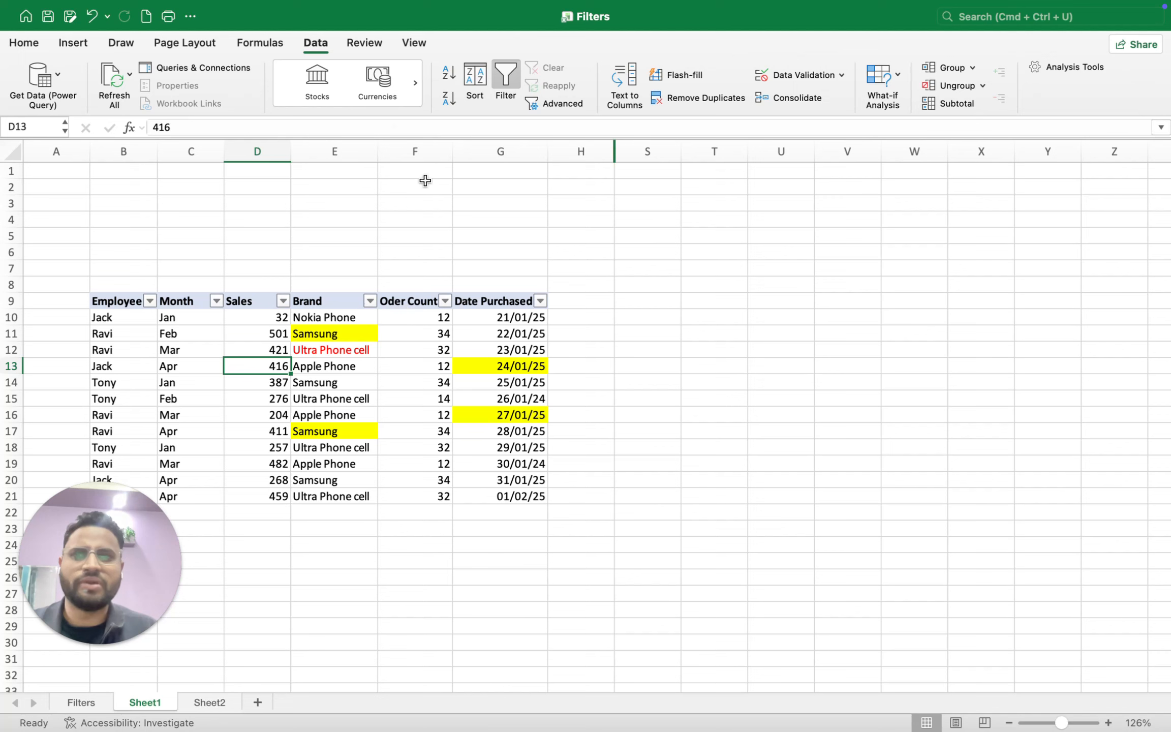
Step: Toggle the sales table's header filters off and back on twice
left_click(422, 149)
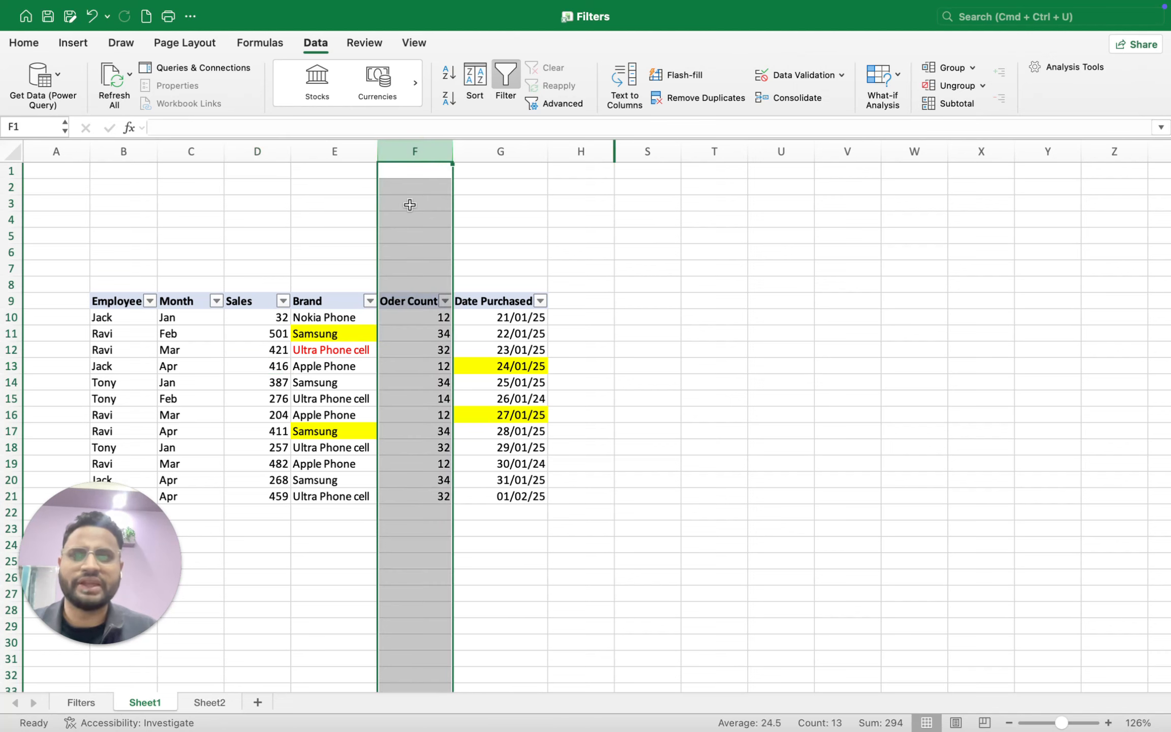
left_click(359, 399)
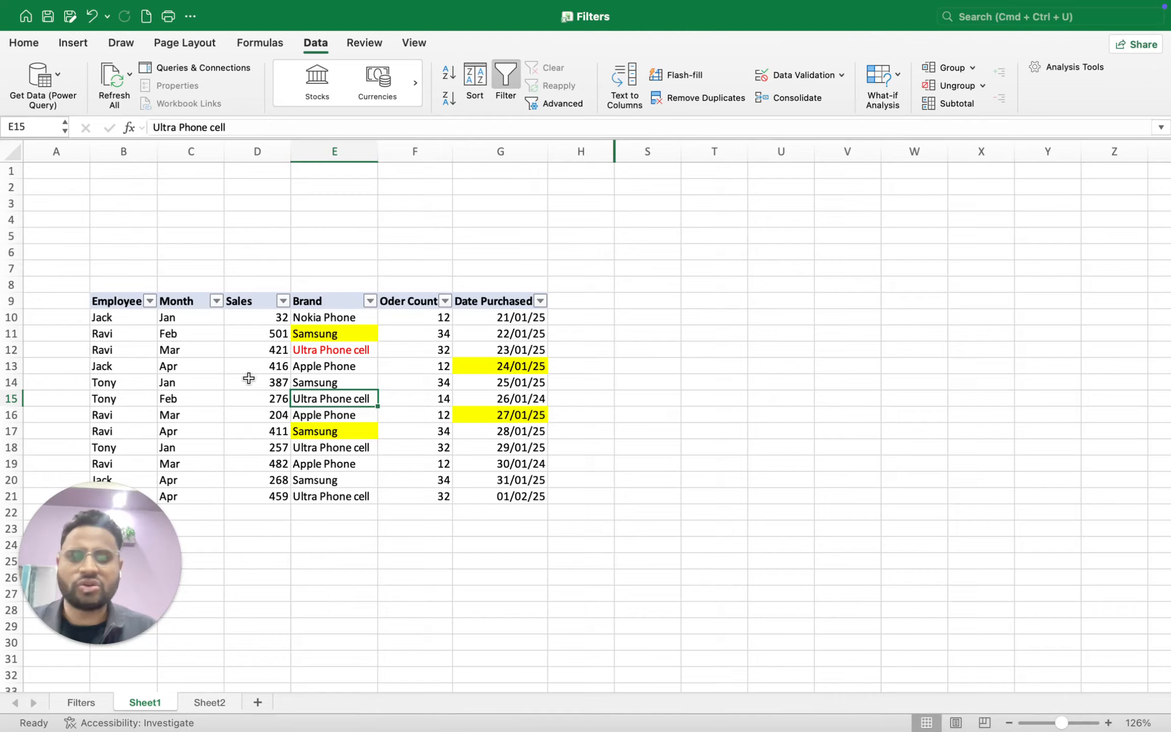
key("super+shift+f")
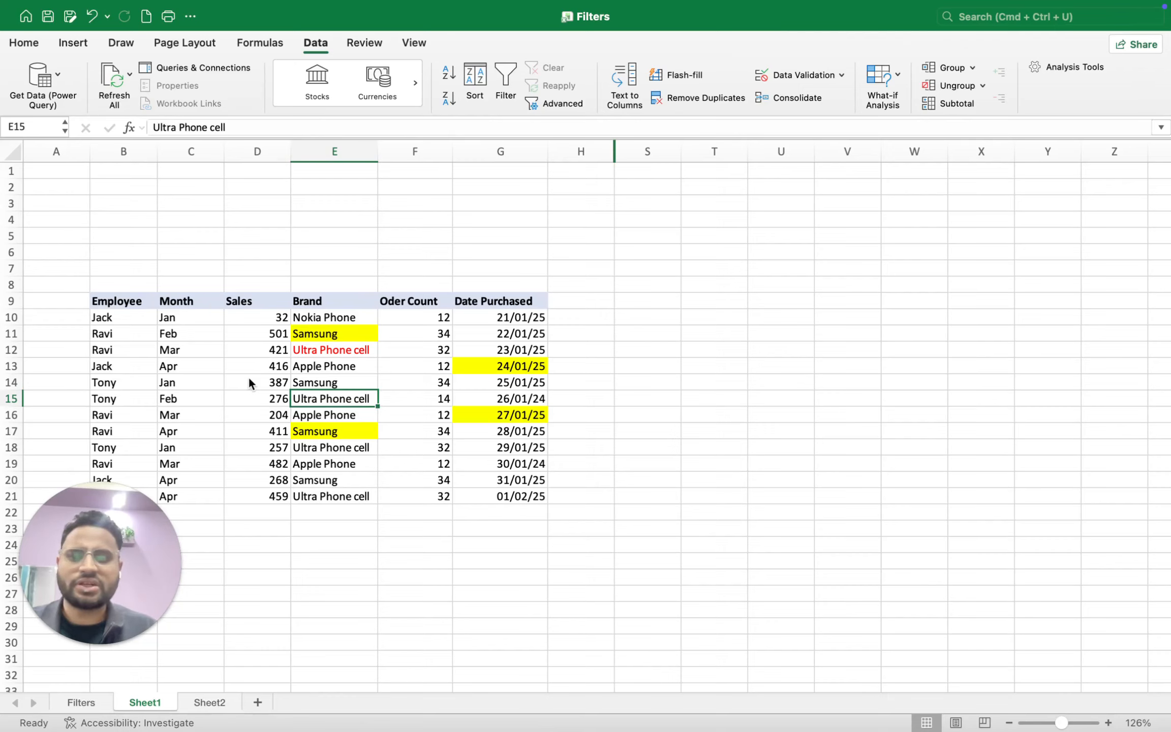
key("super+shift+f")
left_click(248, 379)
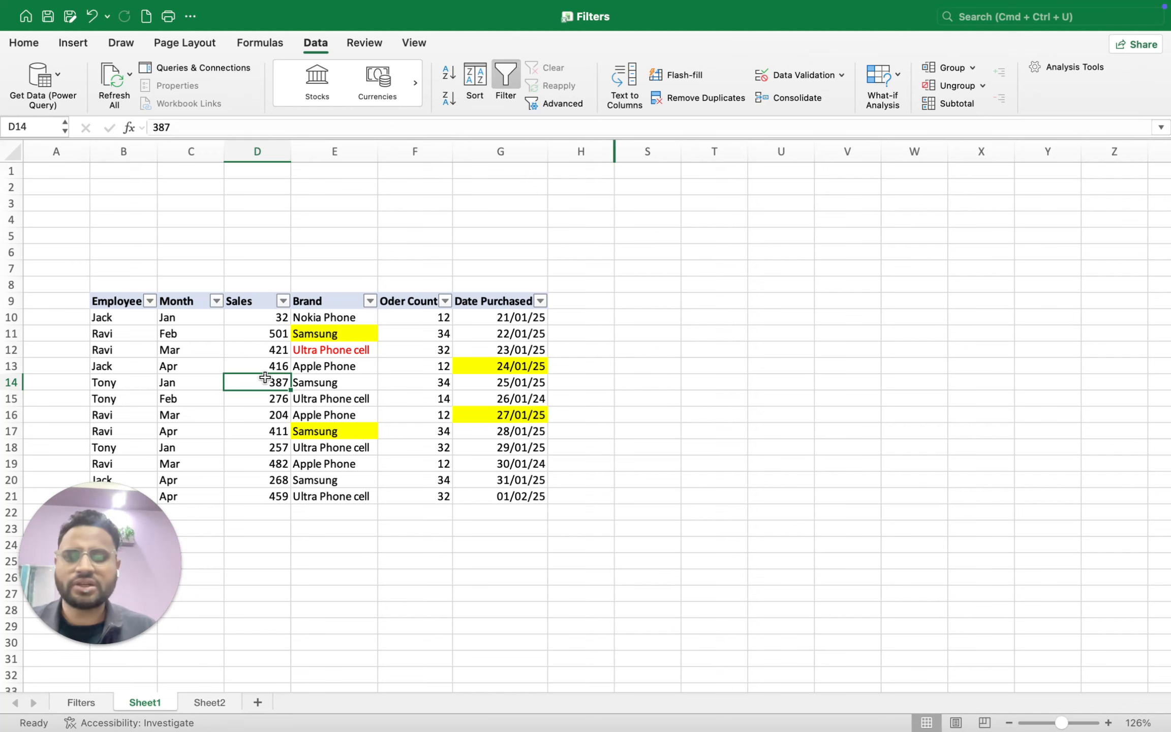
key("super+shift+f")
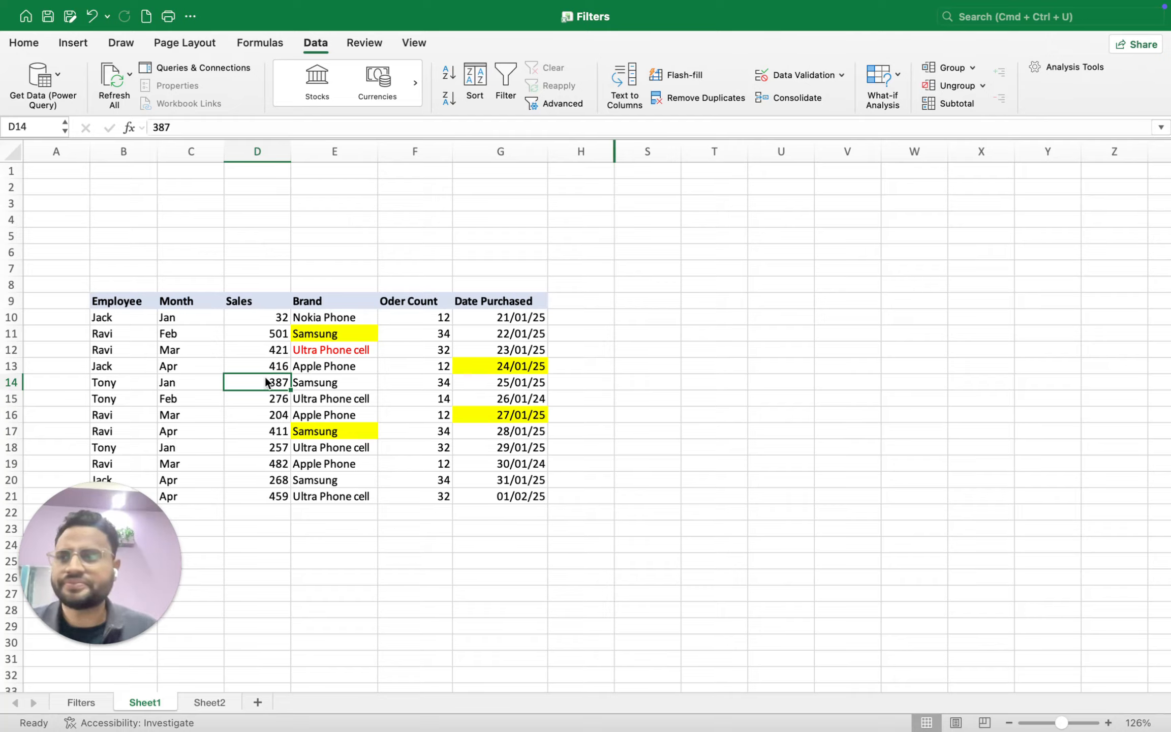
left_click(230, 349)
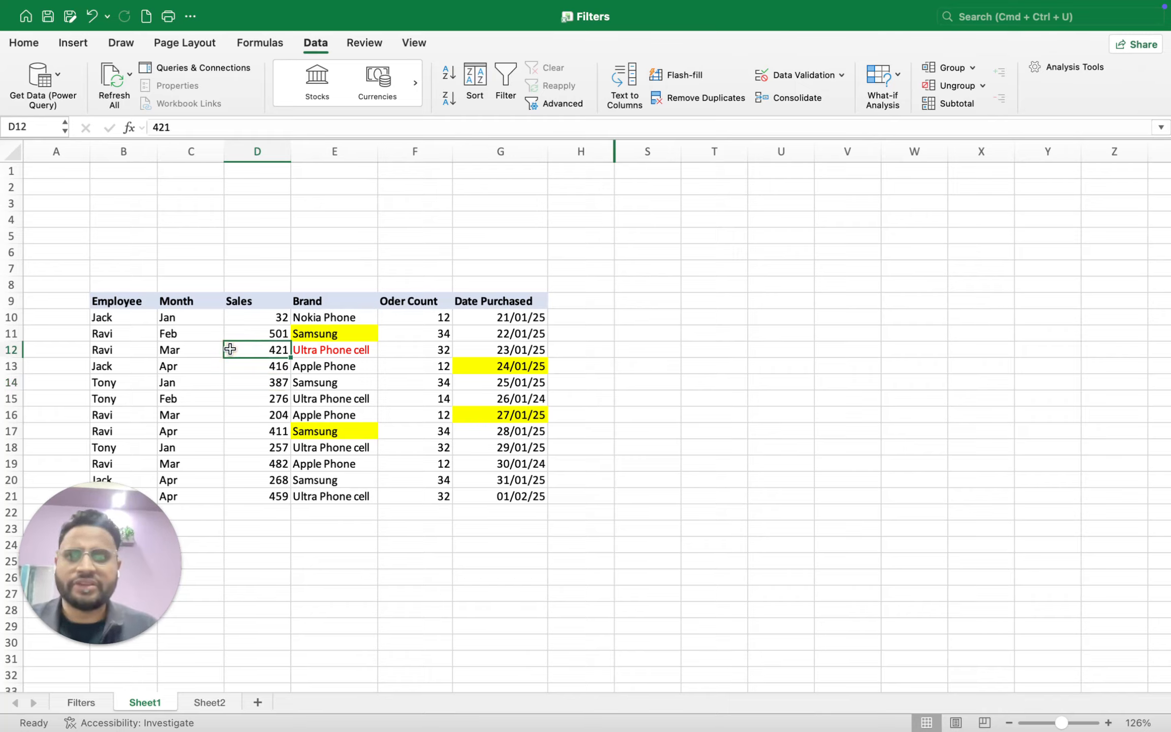
key("super+shift+f")
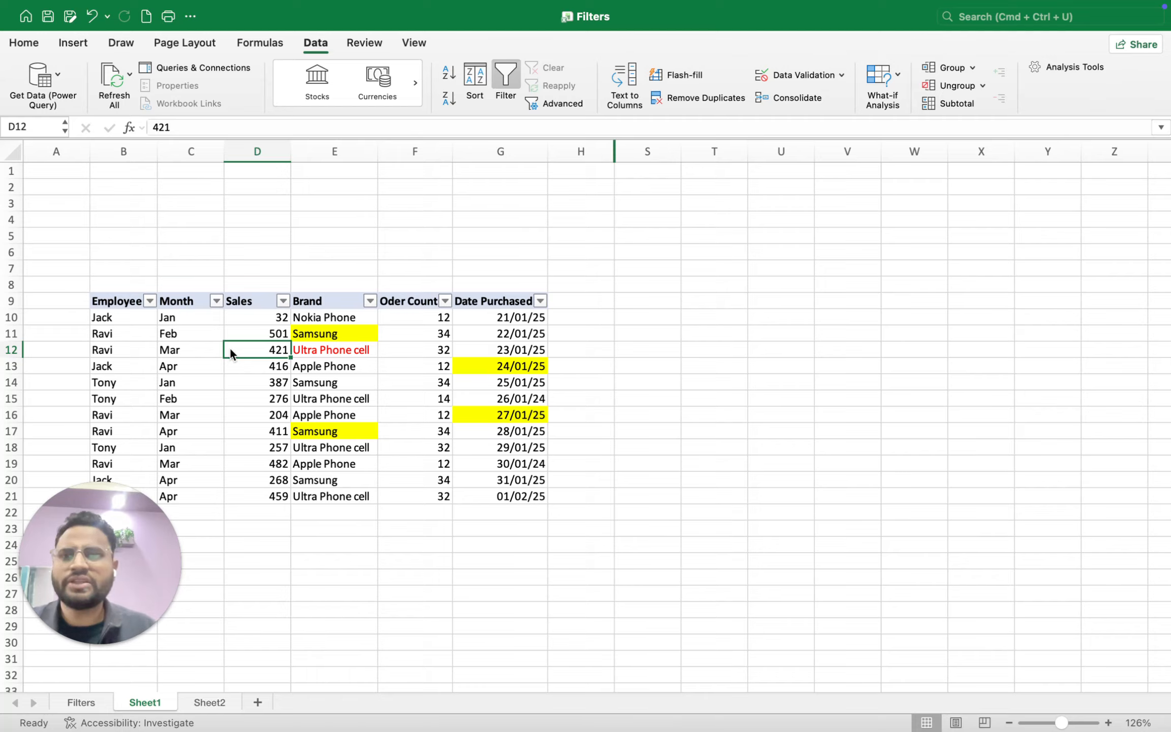
Step: Filter the Employee column to only the second listed employee, excluding the other two
left_click(150, 302)
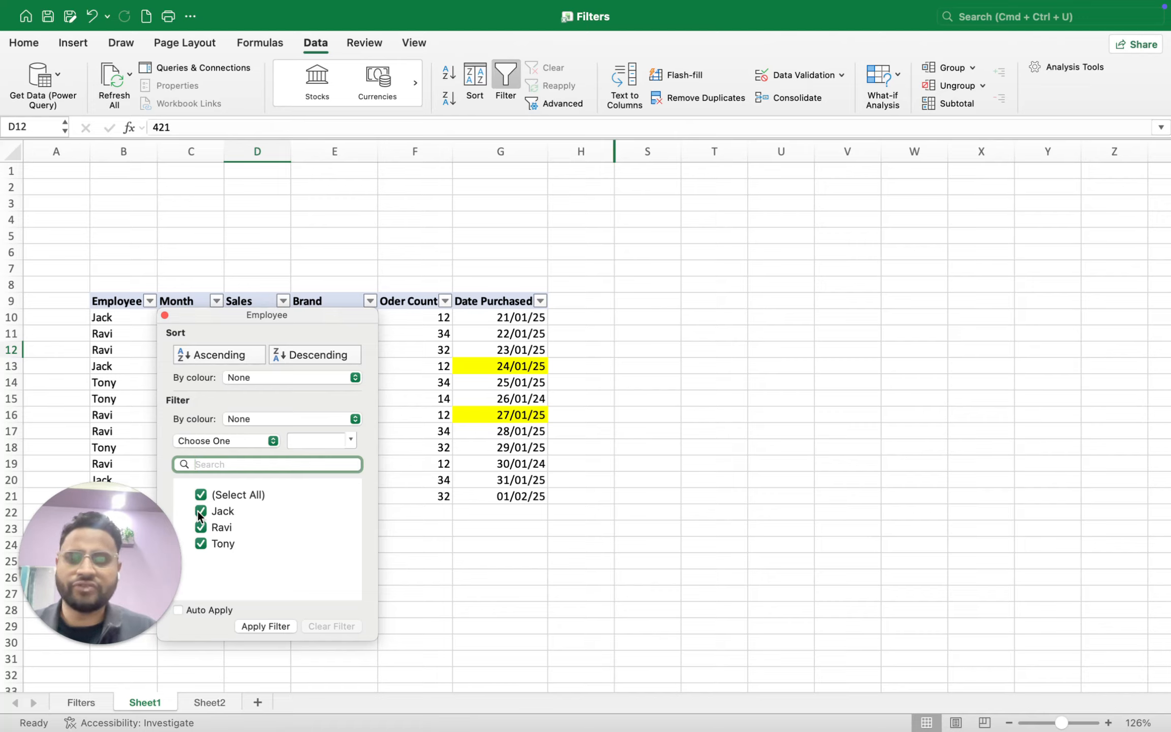
left_click(200, 512)
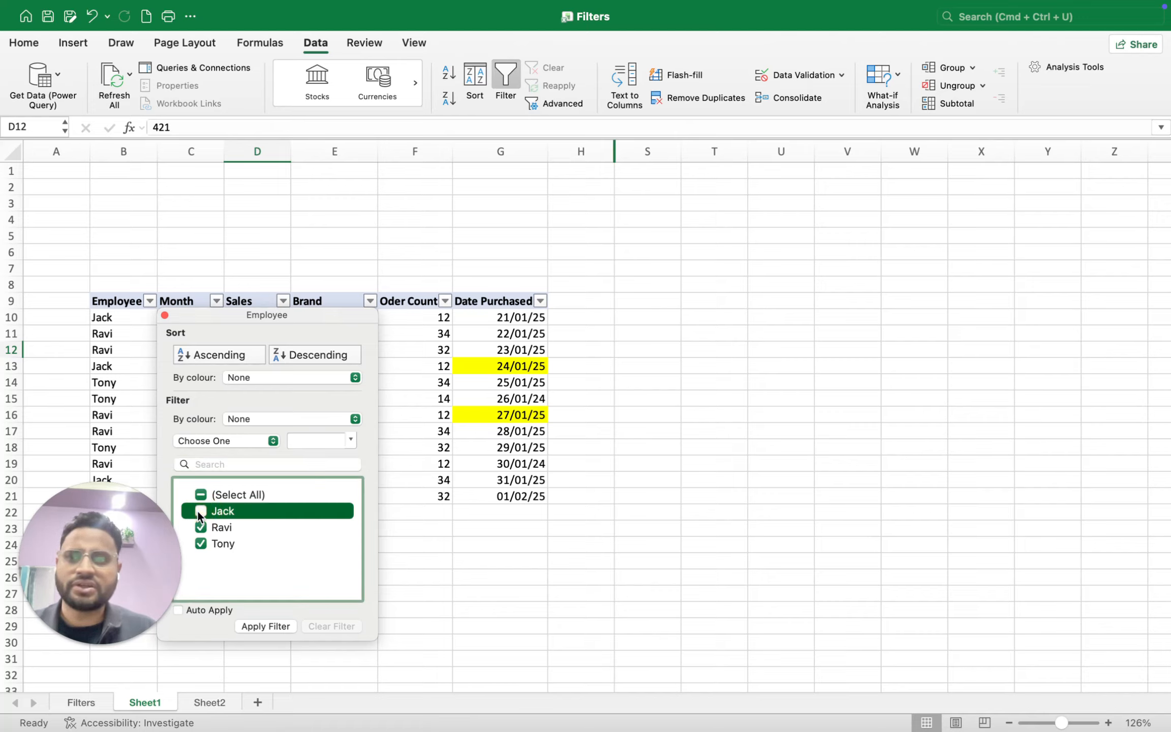
left_click(200, 544)
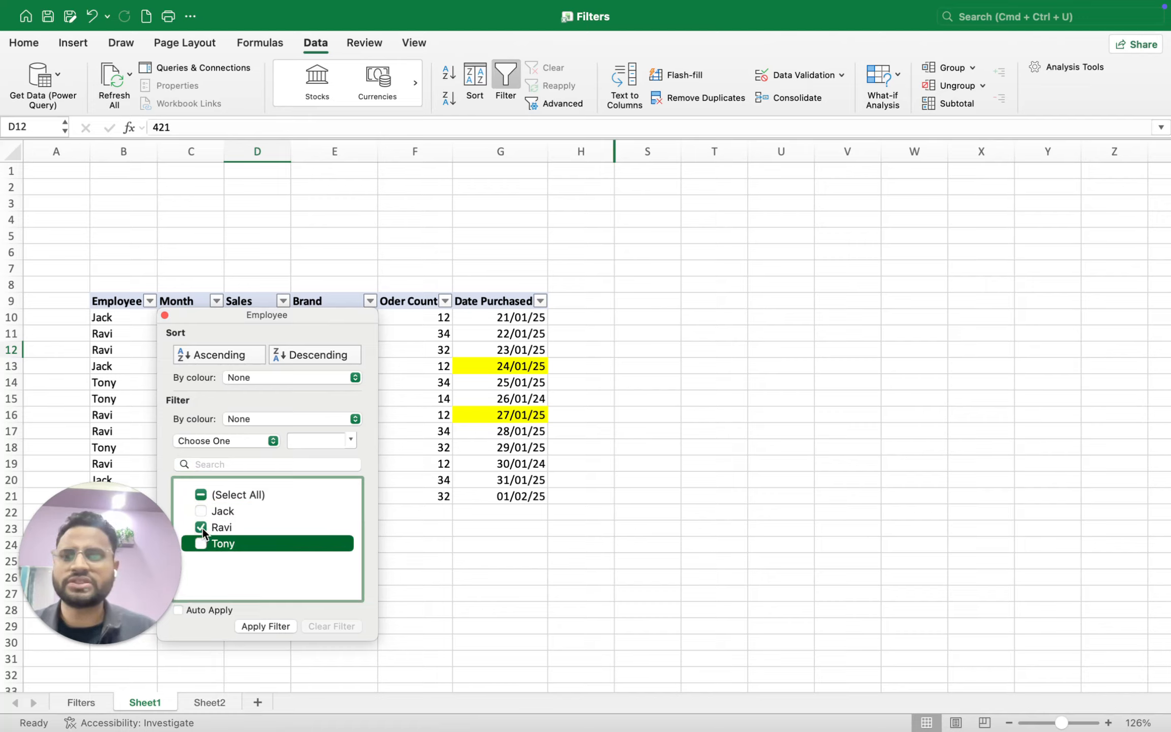
left_click(255, 626)
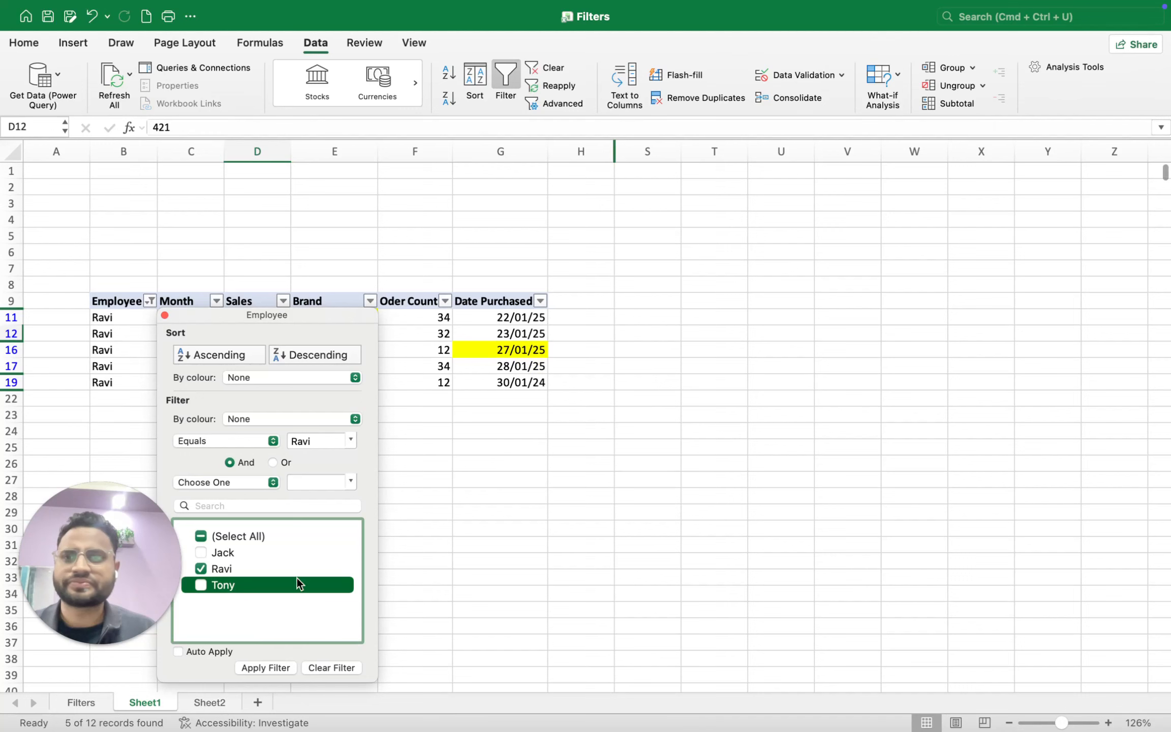
left_click(509, 432)
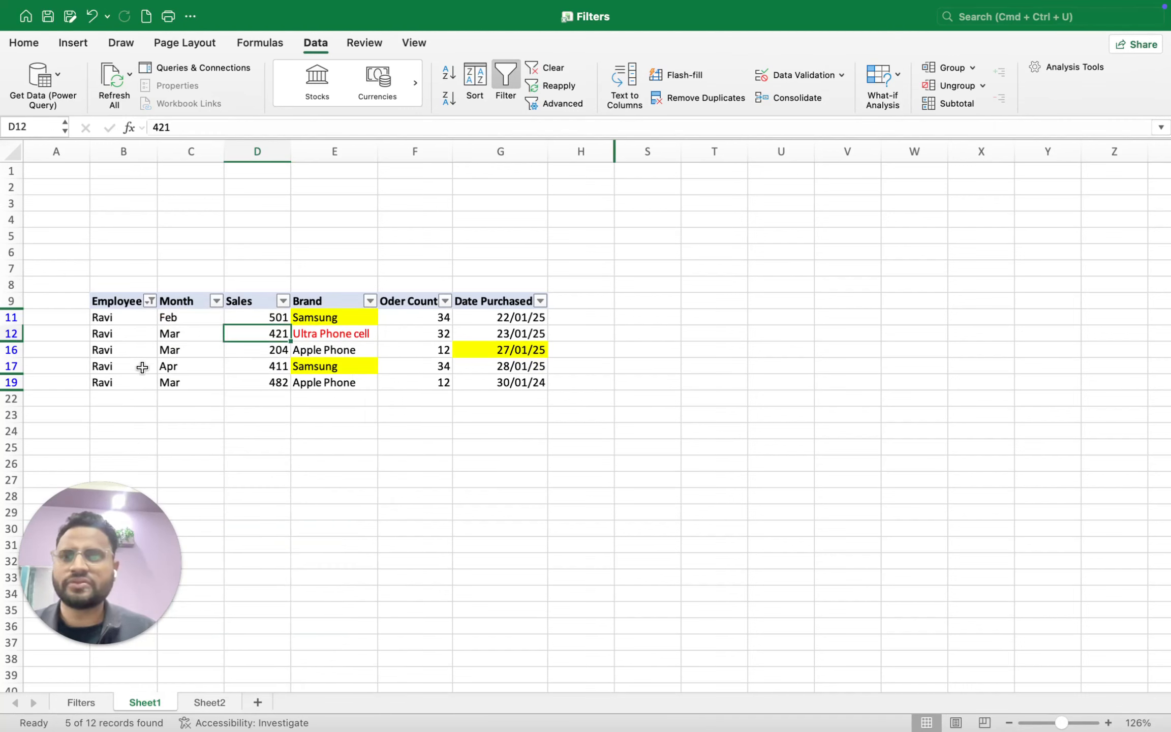
Step: Clear the filter from the Employee column
left_click(150, 301)
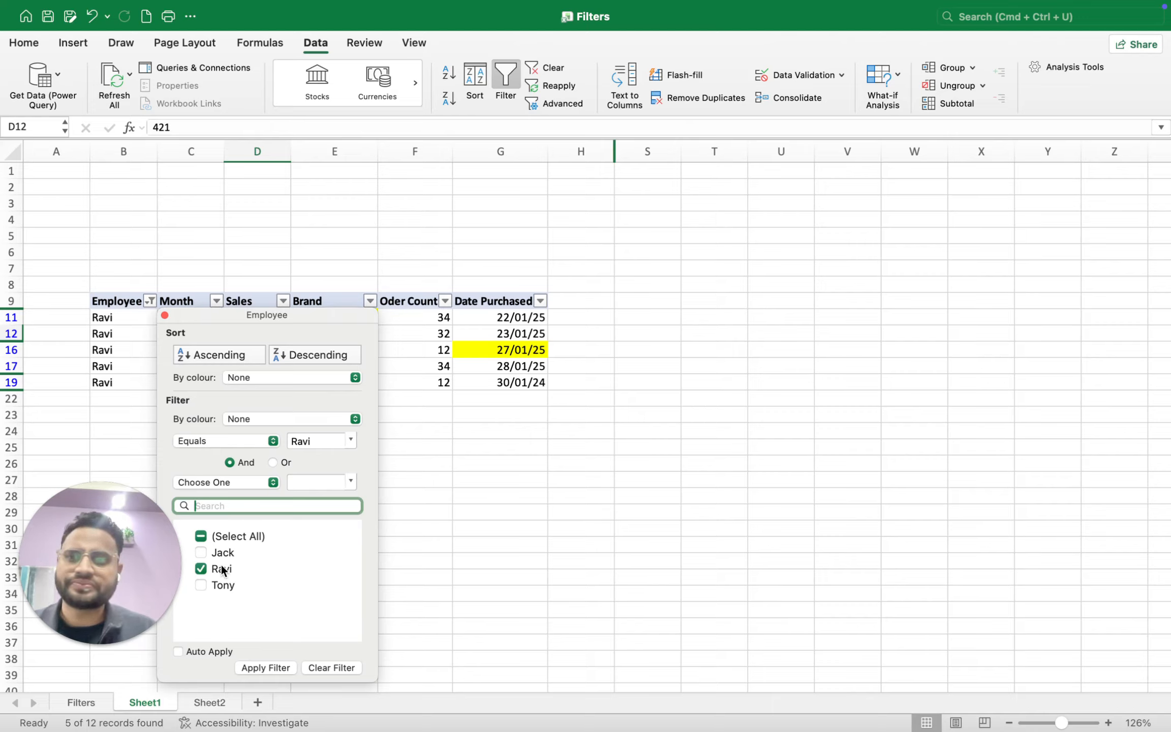
left_click(322, 666)
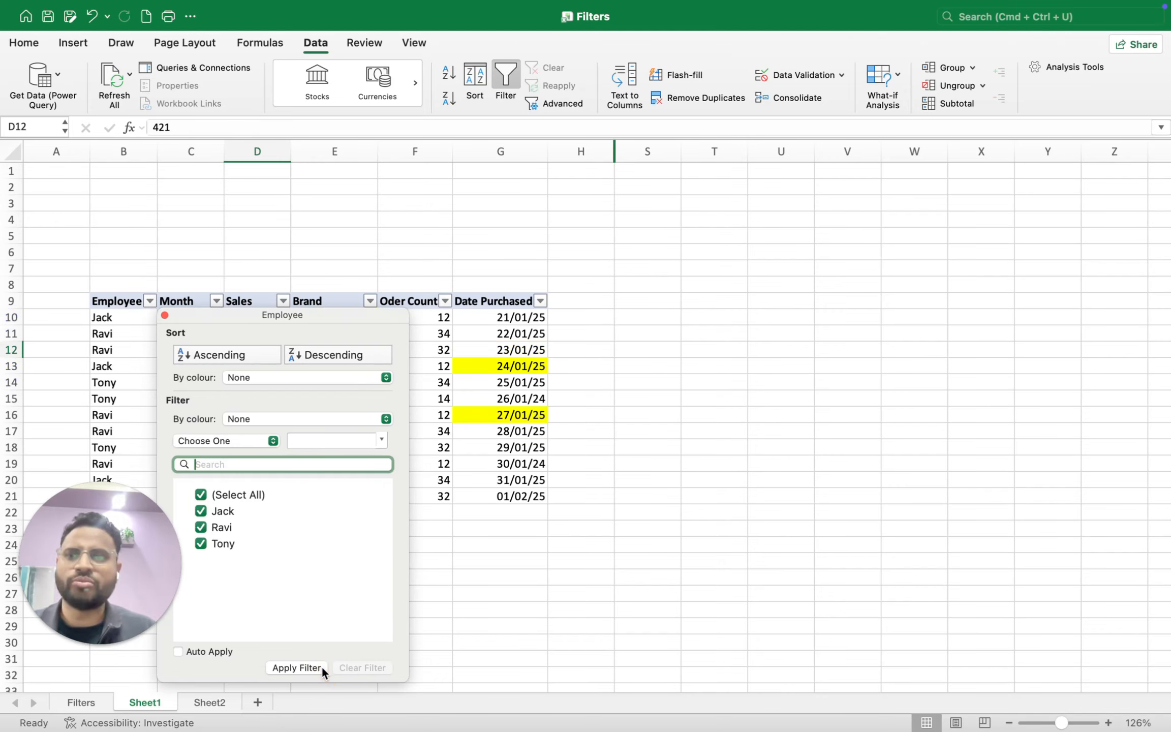
left_click(500, 576)
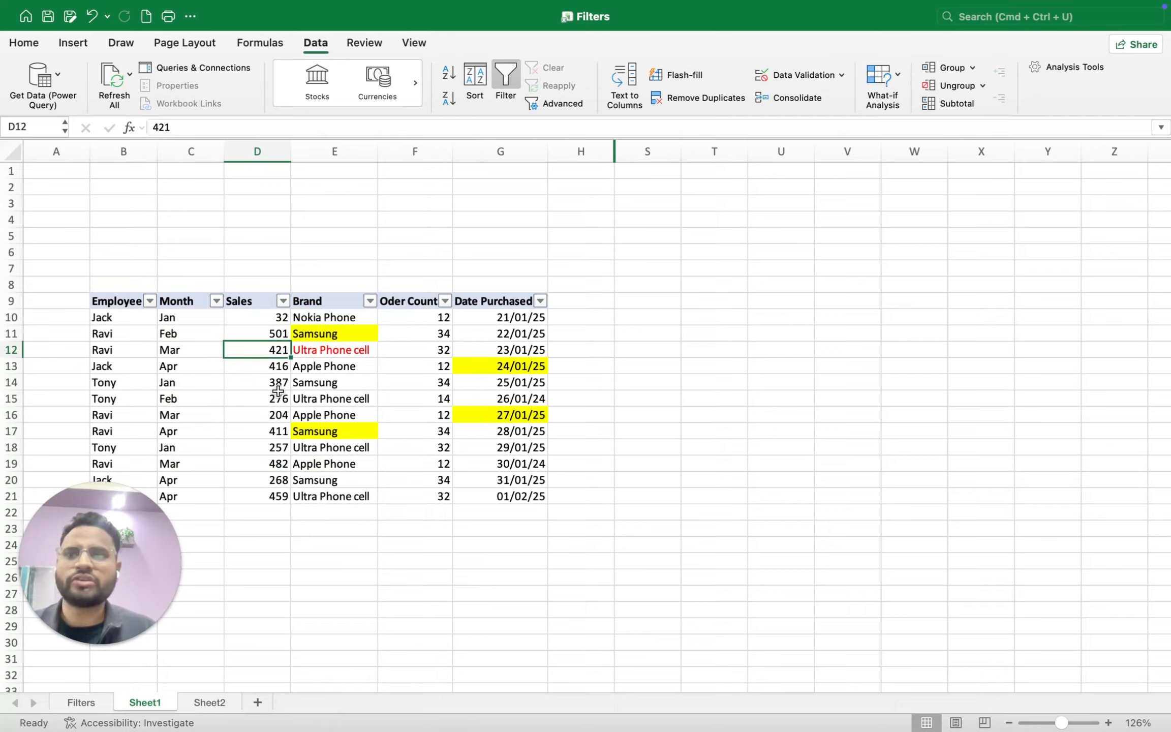
Step: Filter the Month column to include only Feb and Jan
left_click(216, 300)
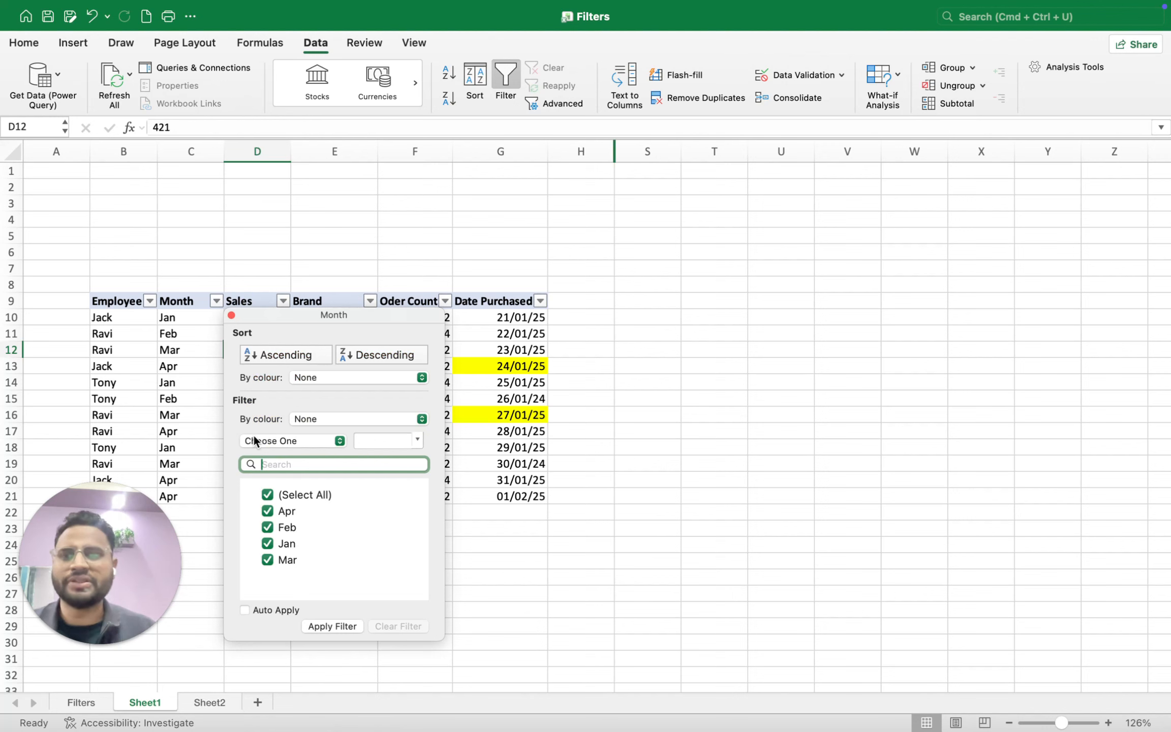
left_click(268, 496)
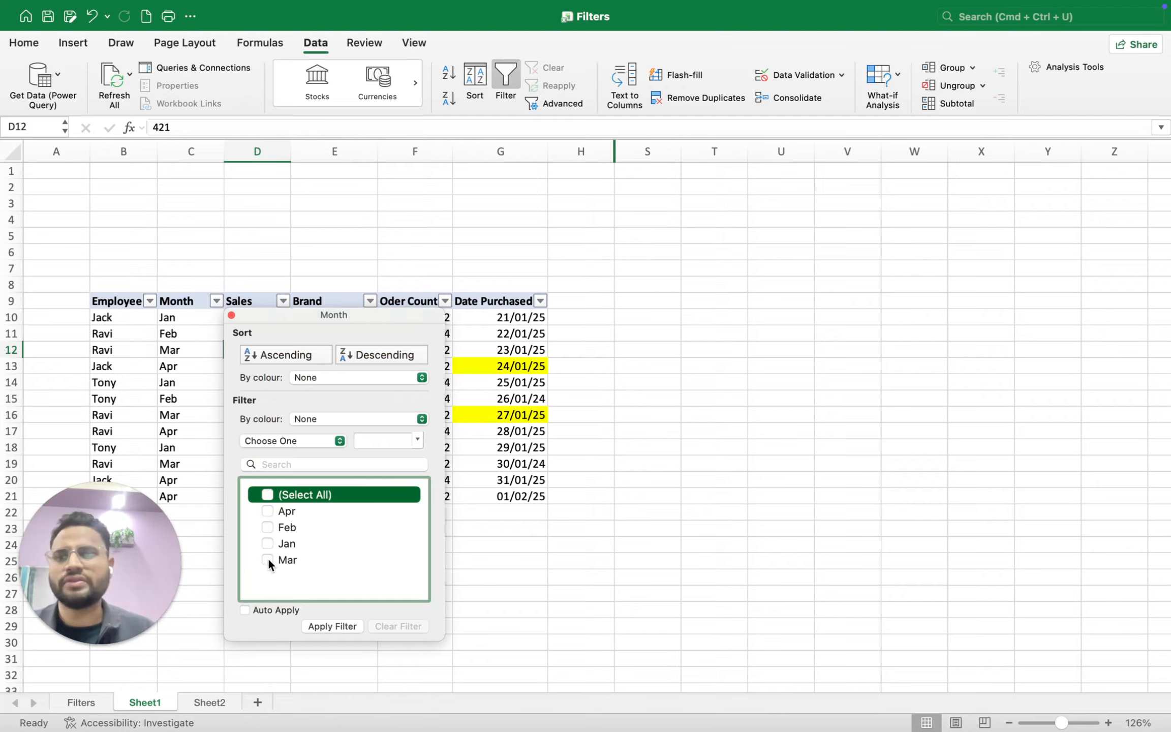
left_click(268, 527)
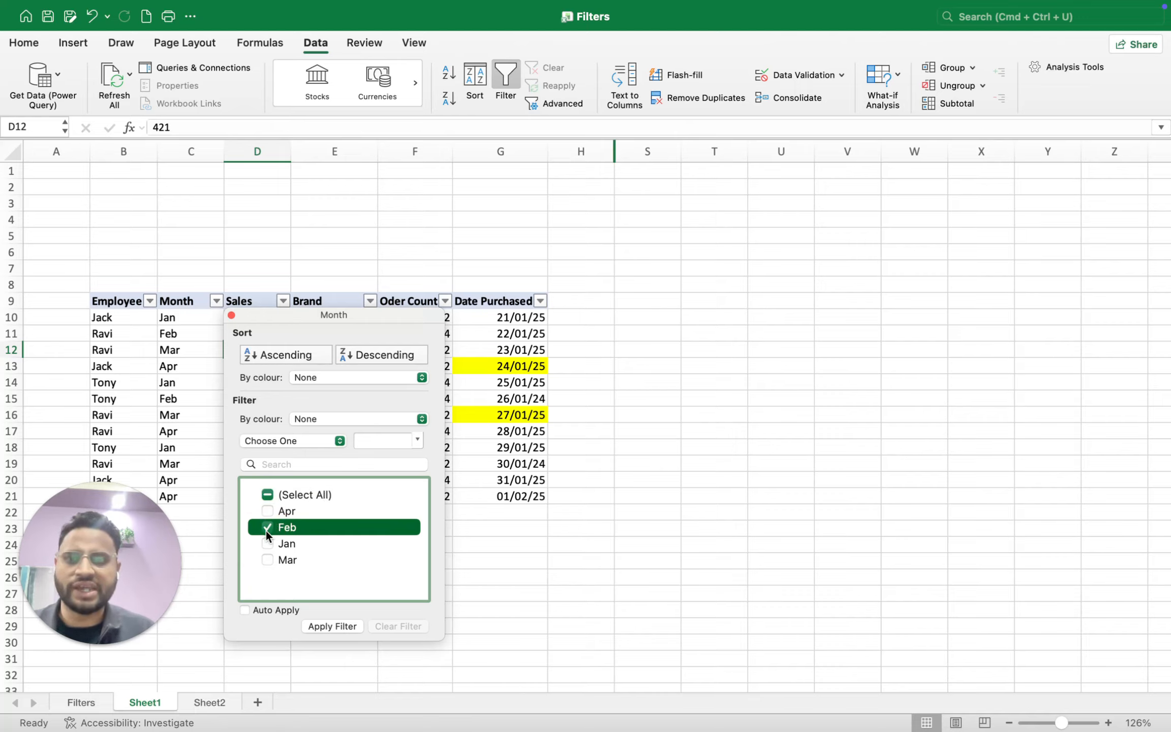
left_click(266, 543)
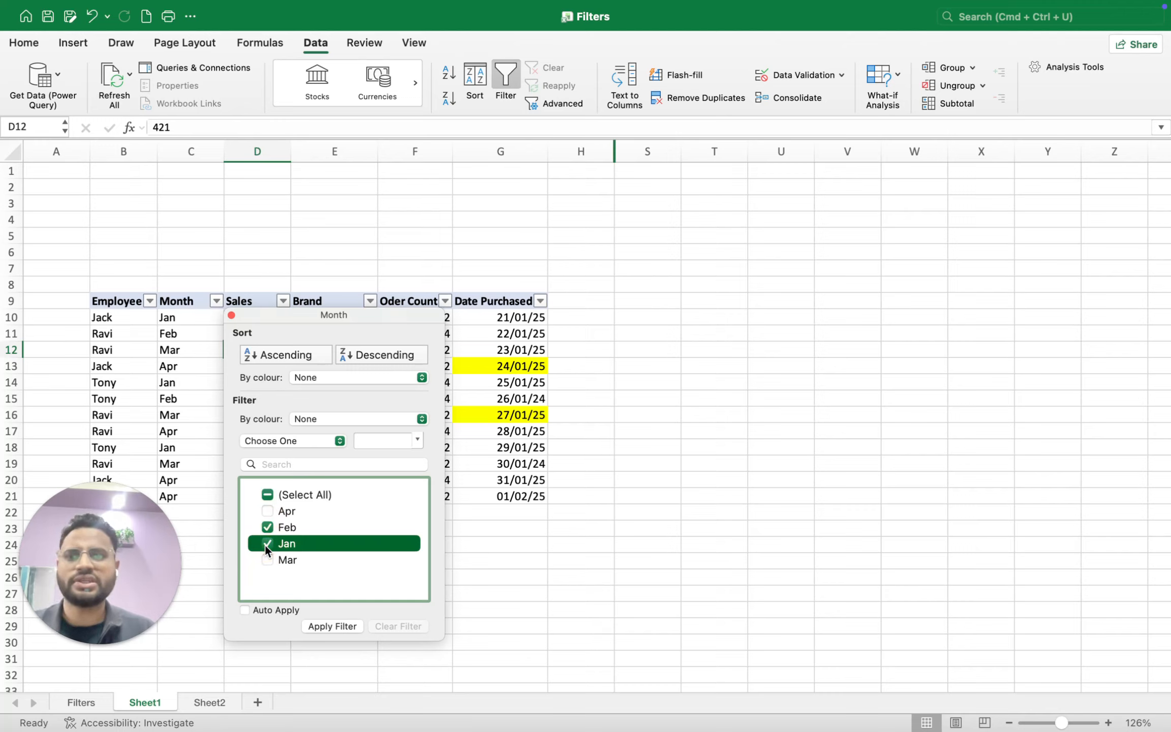
left_click(324, 622)
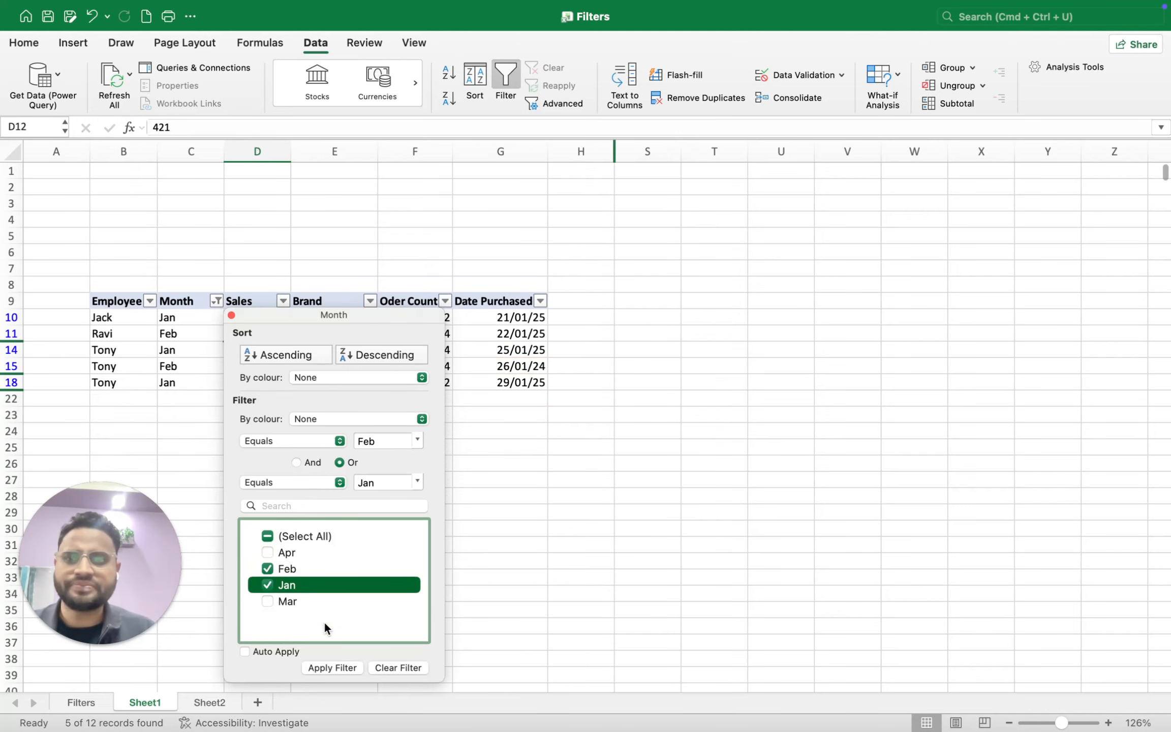
left_click(513, 511)
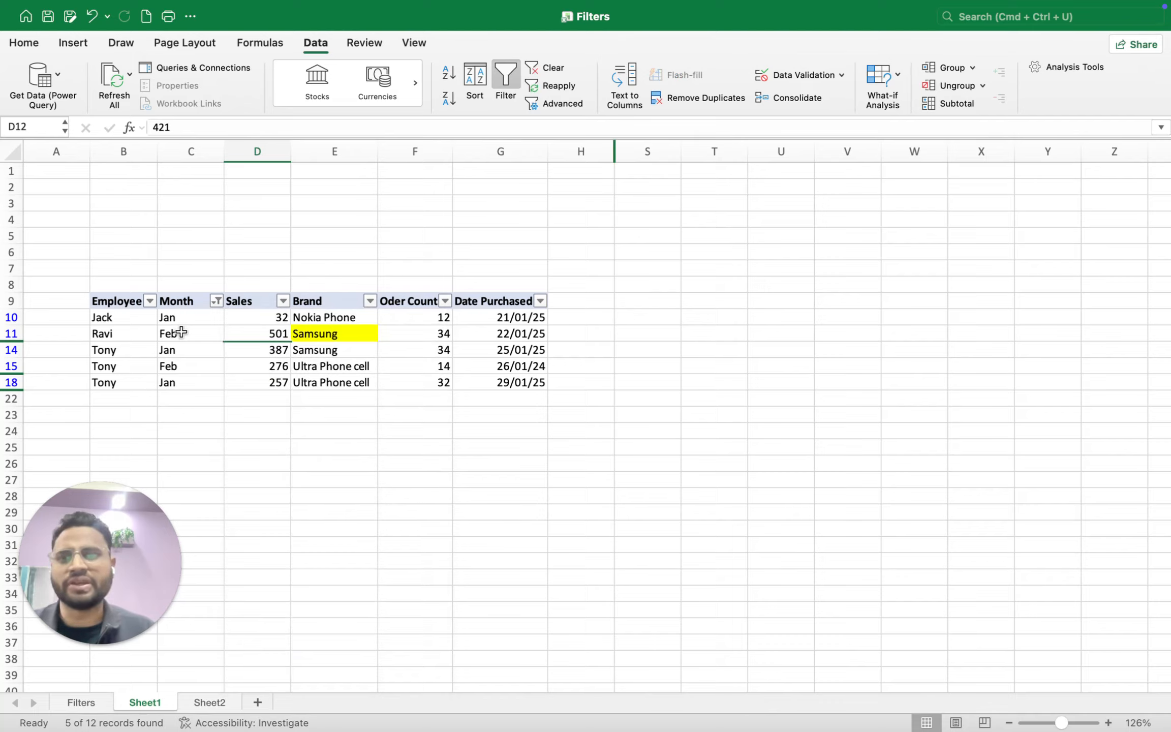
Step: Clear the filter from the Month column
left_click(216, 301)
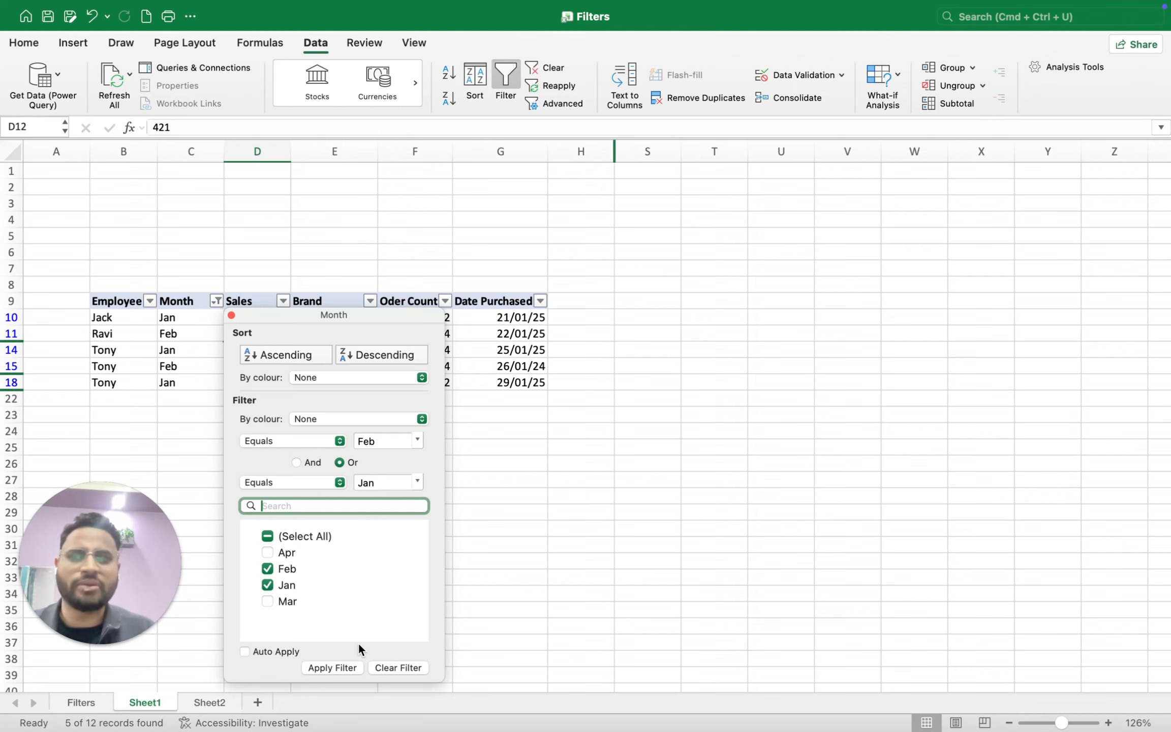
left_click(387, 666)
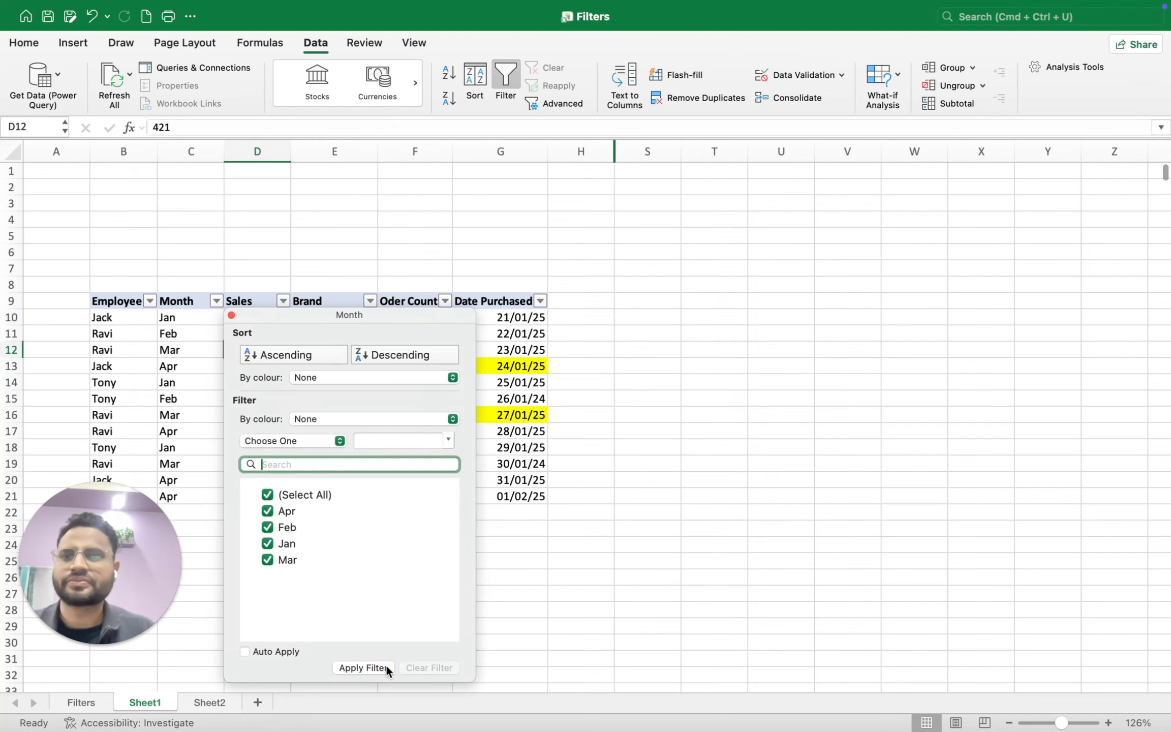
left_click(540, 513)
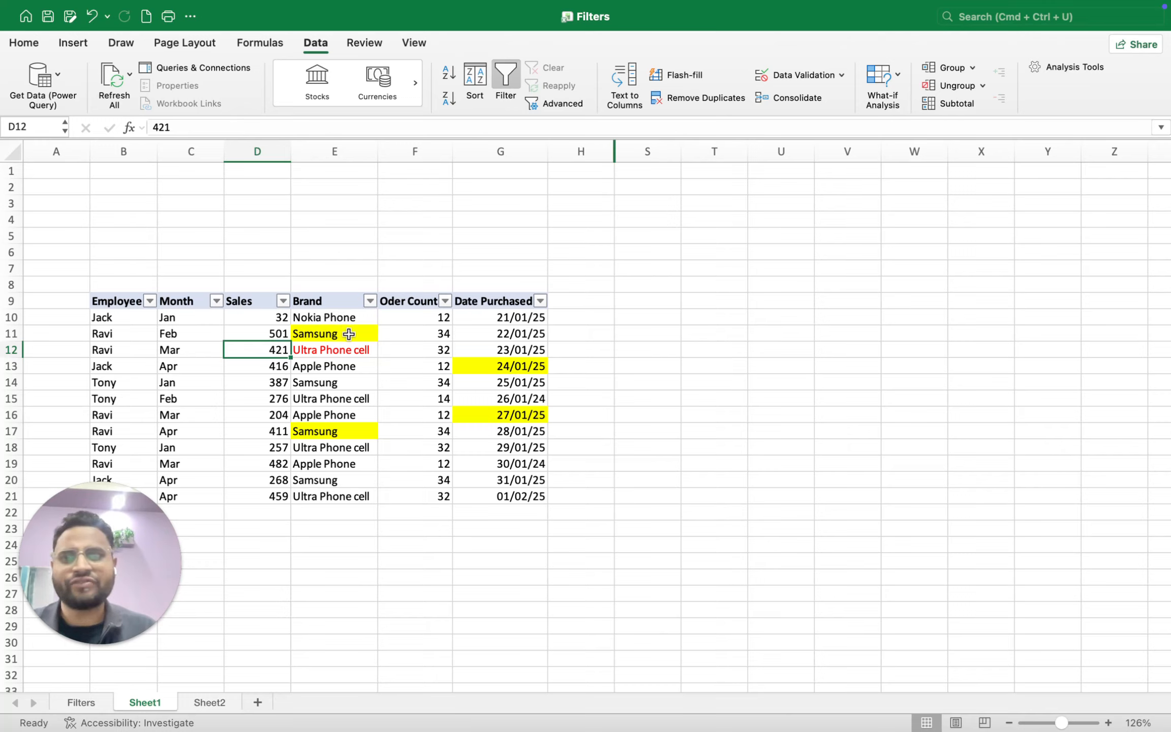
Step: Filter the Brand column to entries ending in Phone using the wildcard search *Phone
left_click(370, 300)
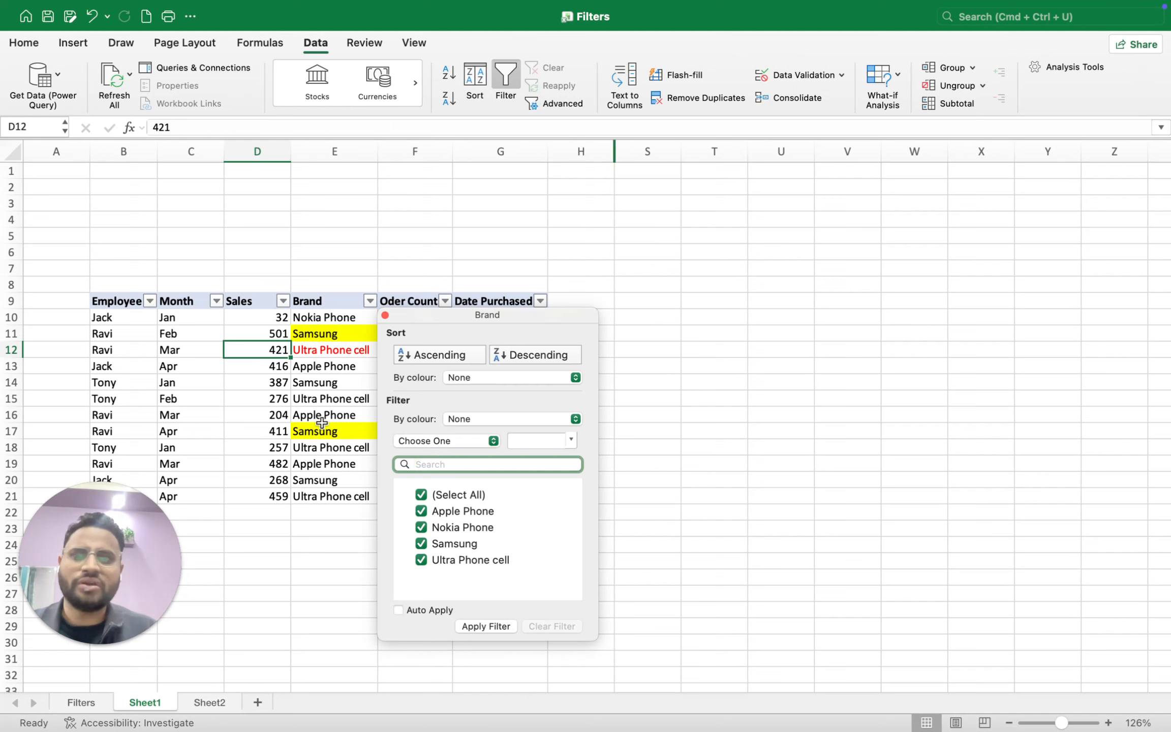
left_click(300, 398)
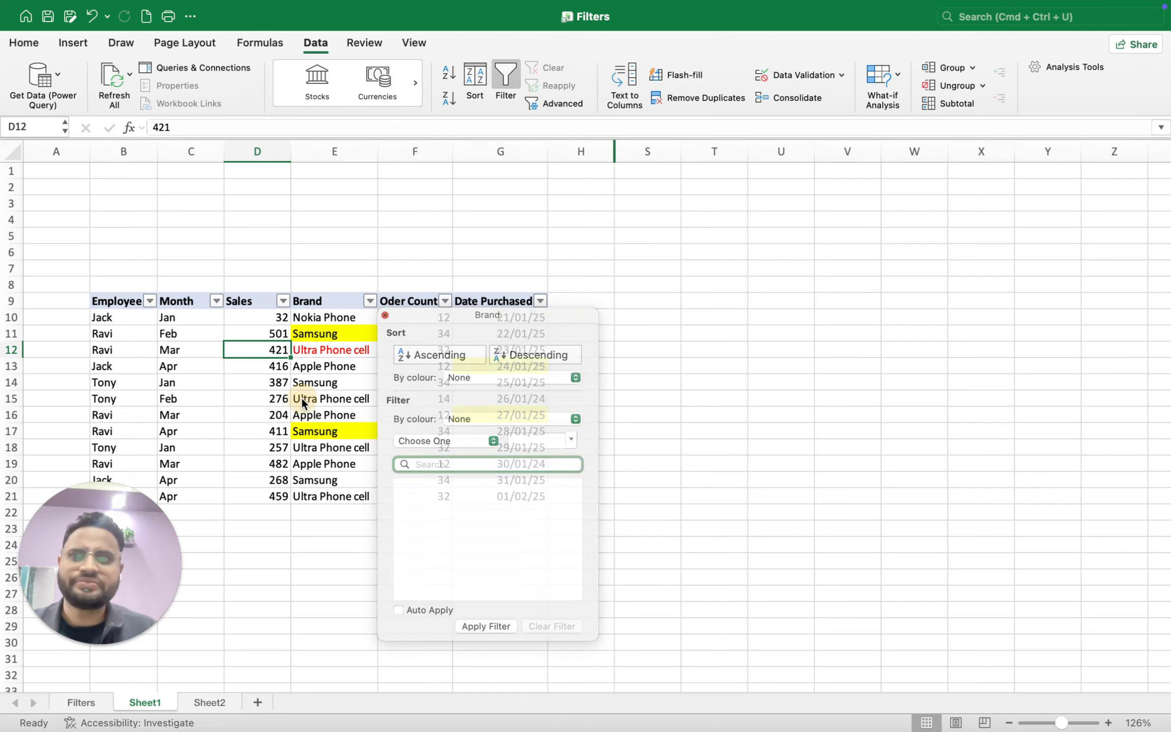
left_click(370, 301)
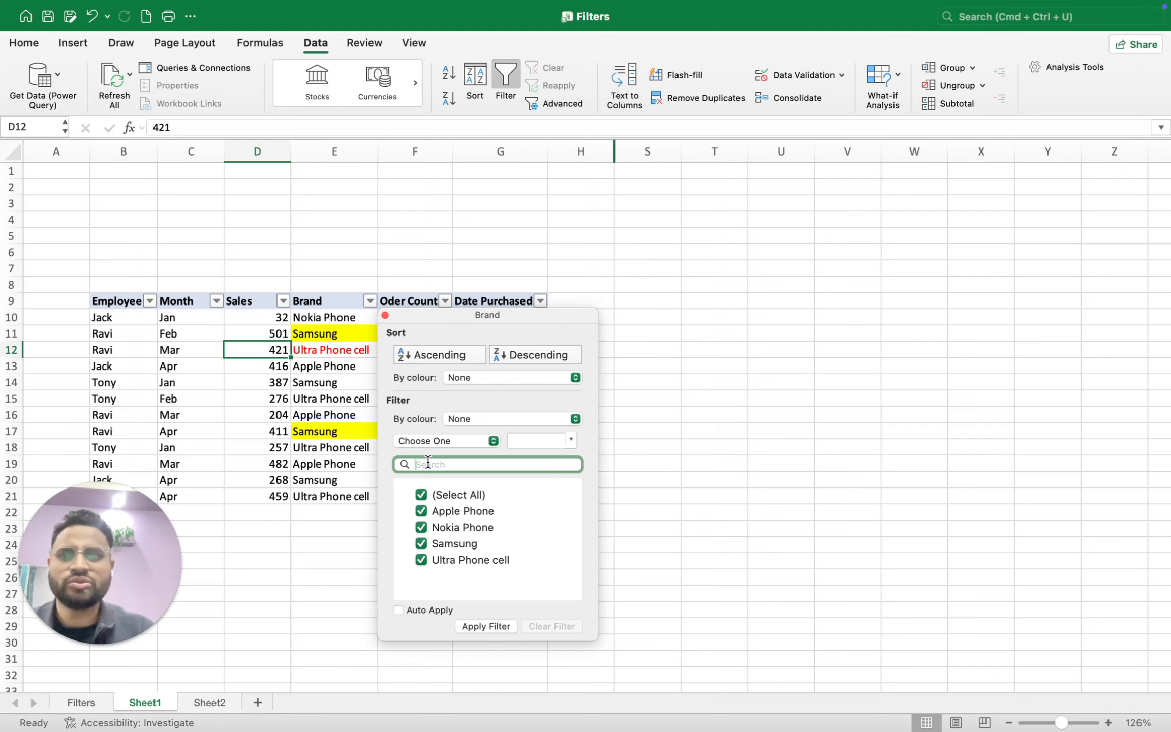
type("*")
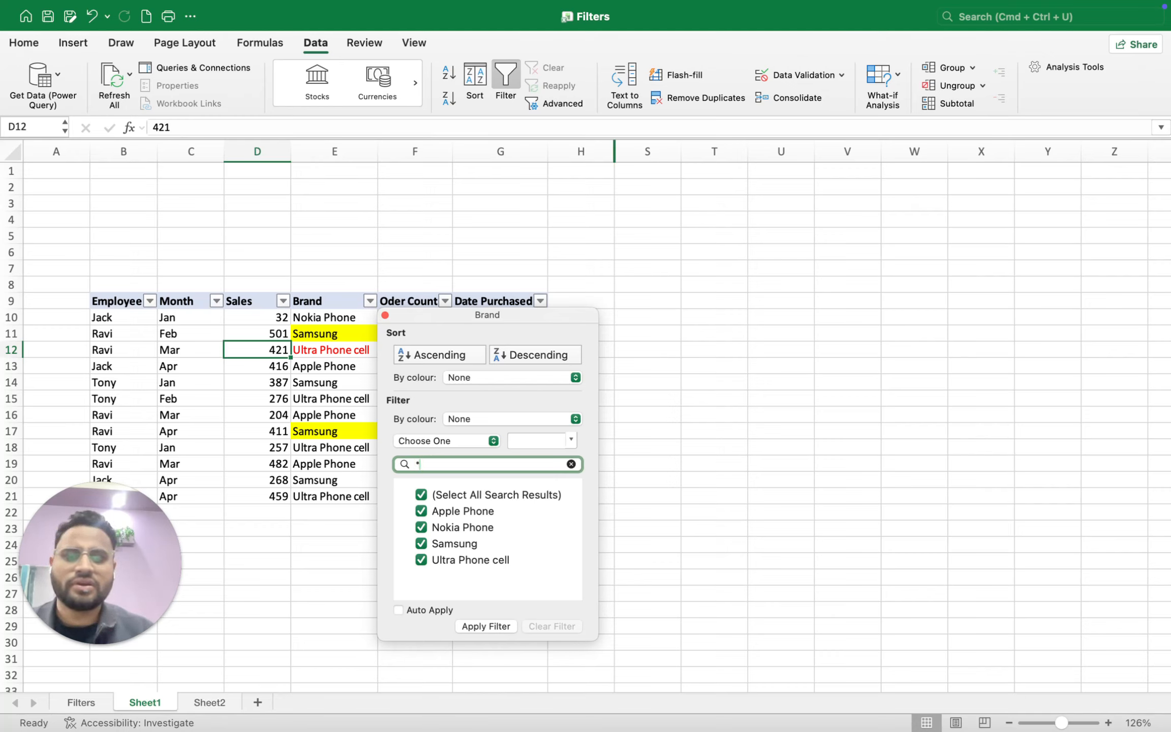
type("Phone")
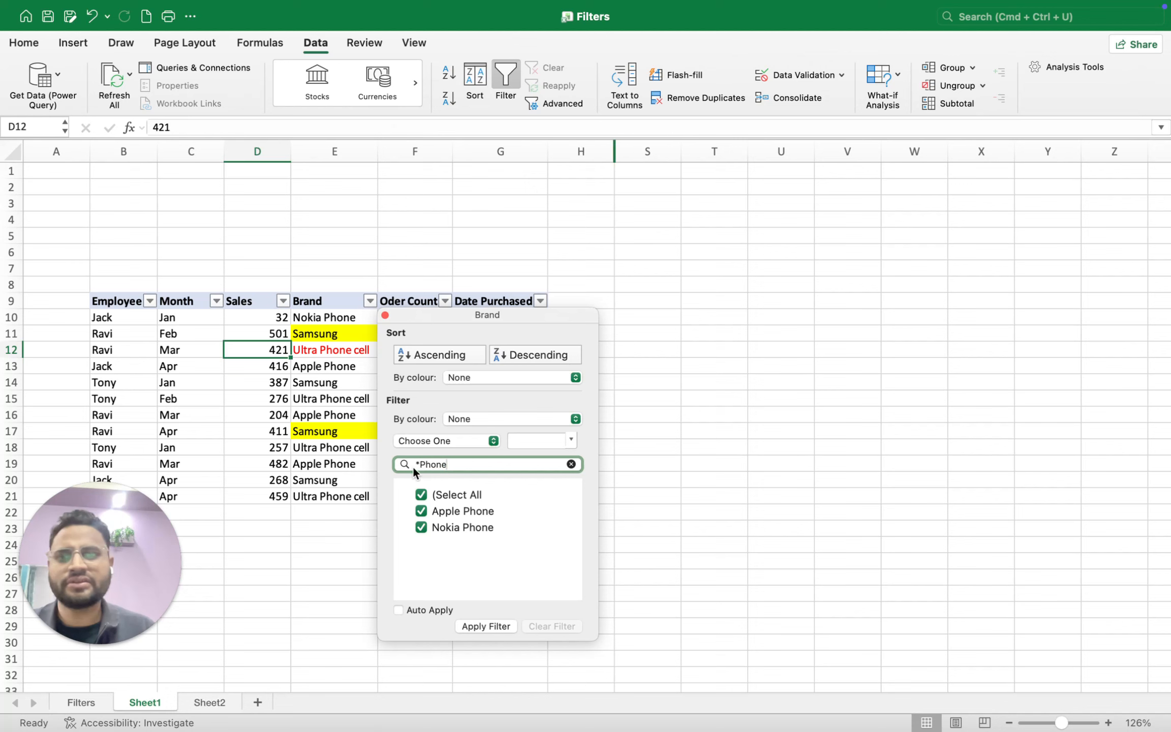
left_click(476, 624)
left_click(732, 481)
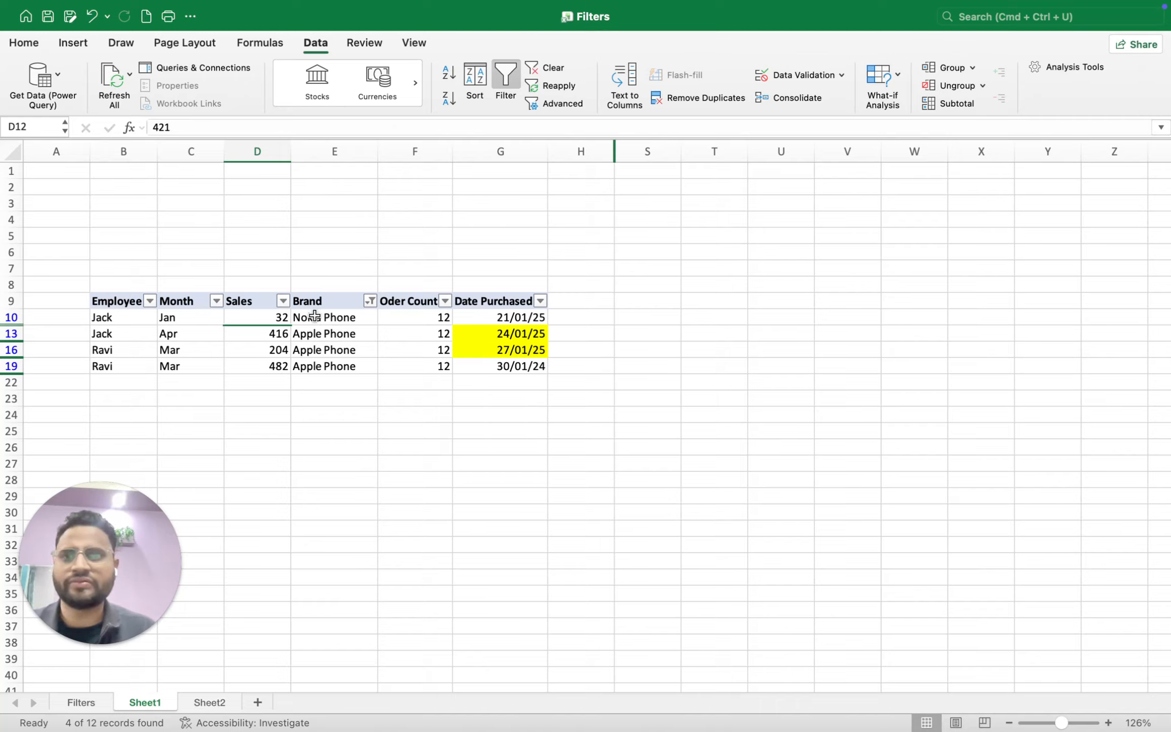
Step: Clear the Brand filter and refilter the column with the wildcard search *Phone*
left_click(370, 303)
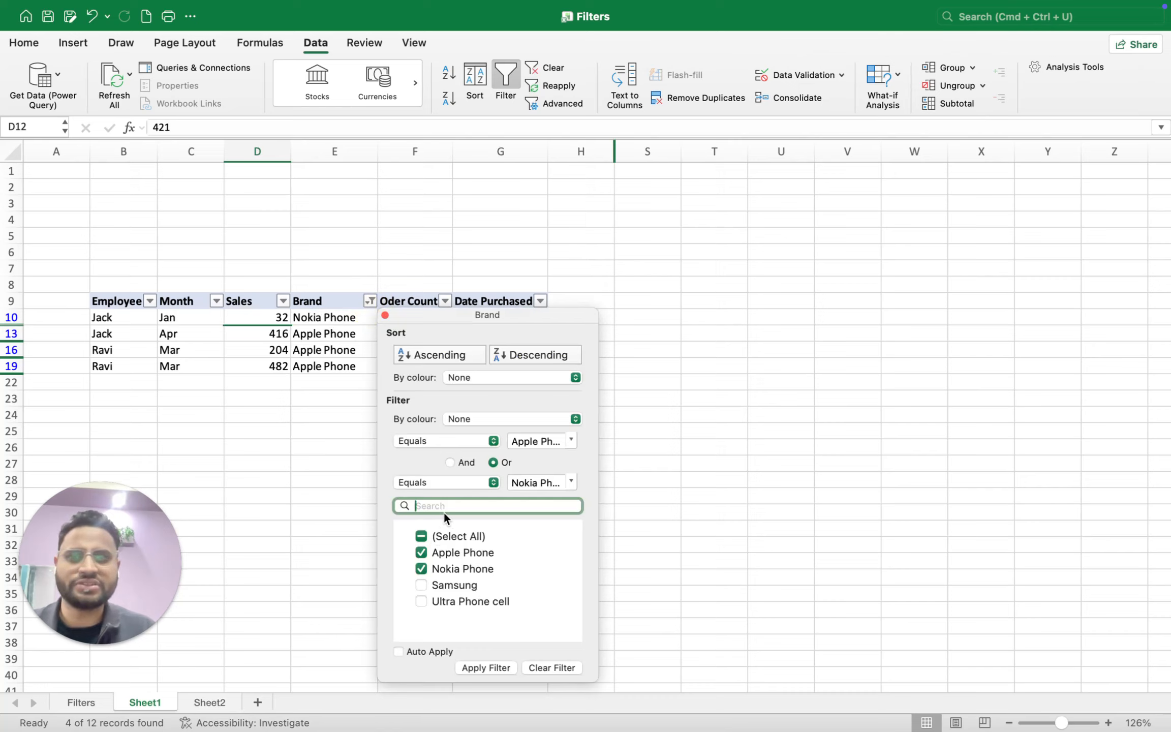
left_click(541, 666)
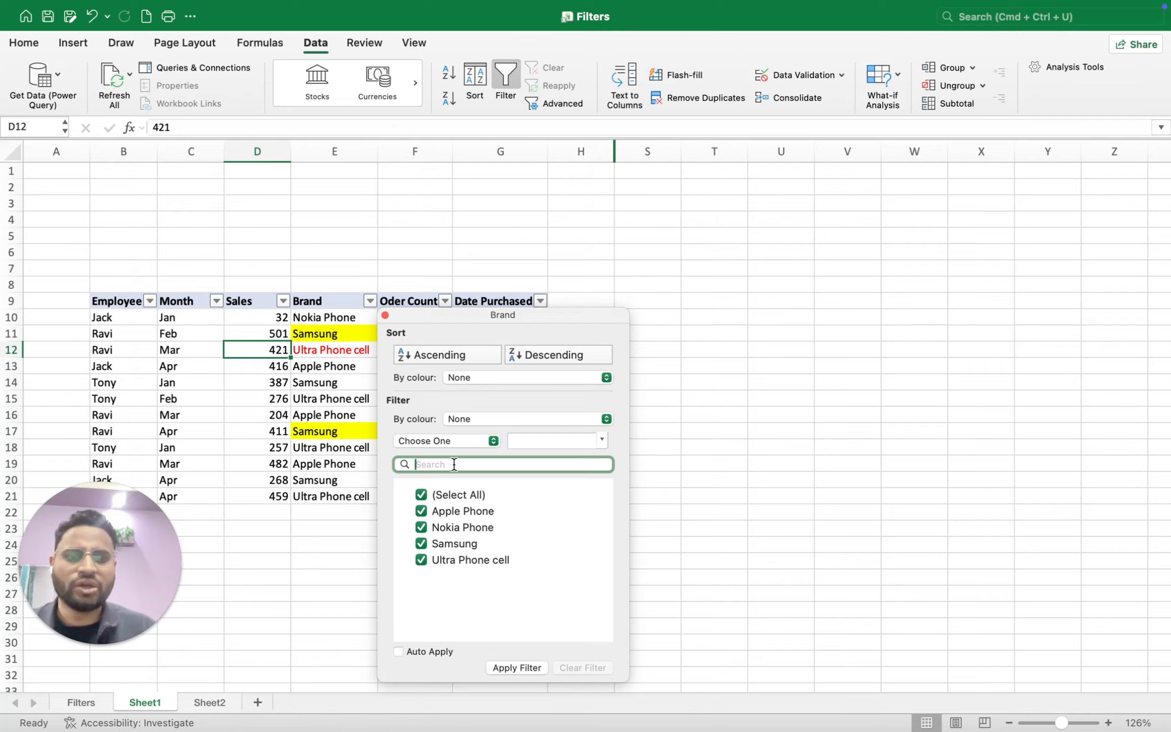
type("*")
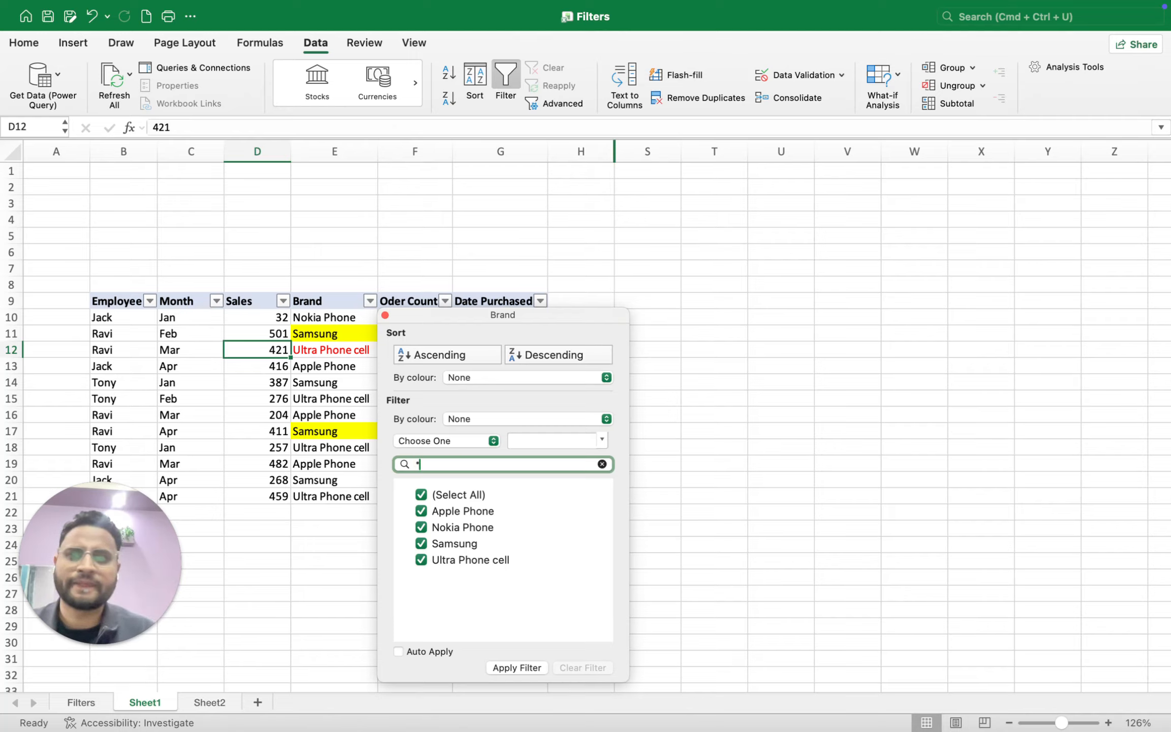
type("Pho")
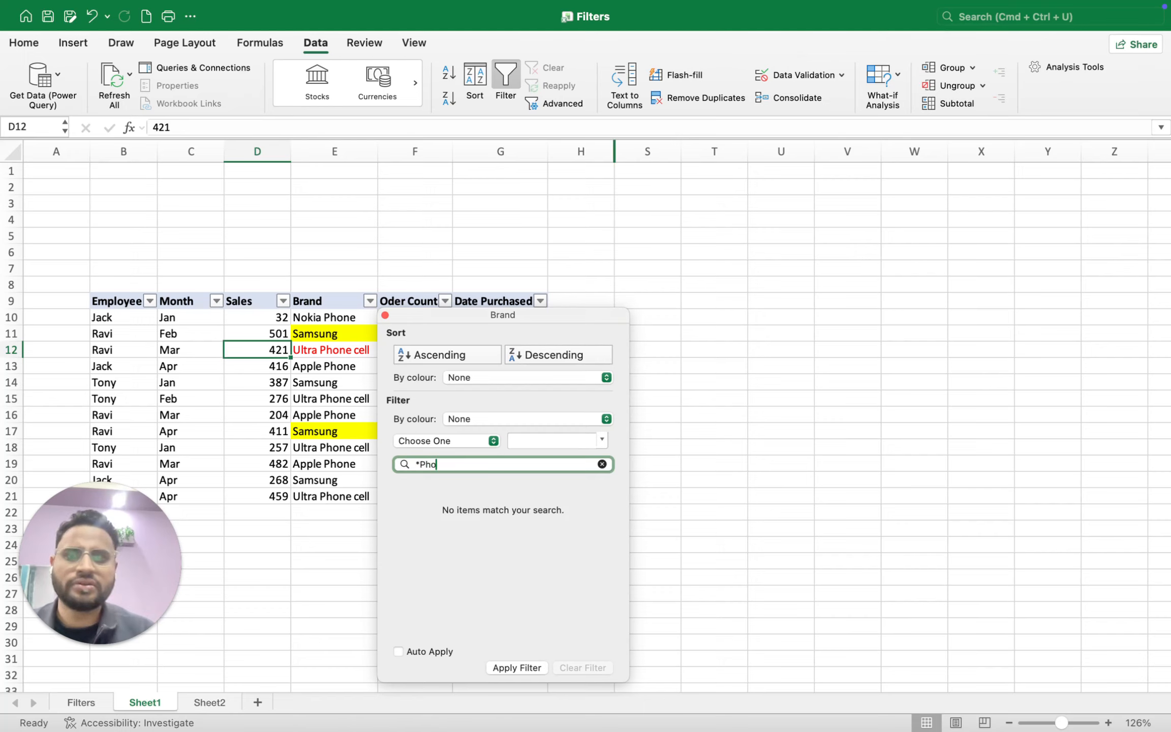
type("ne")
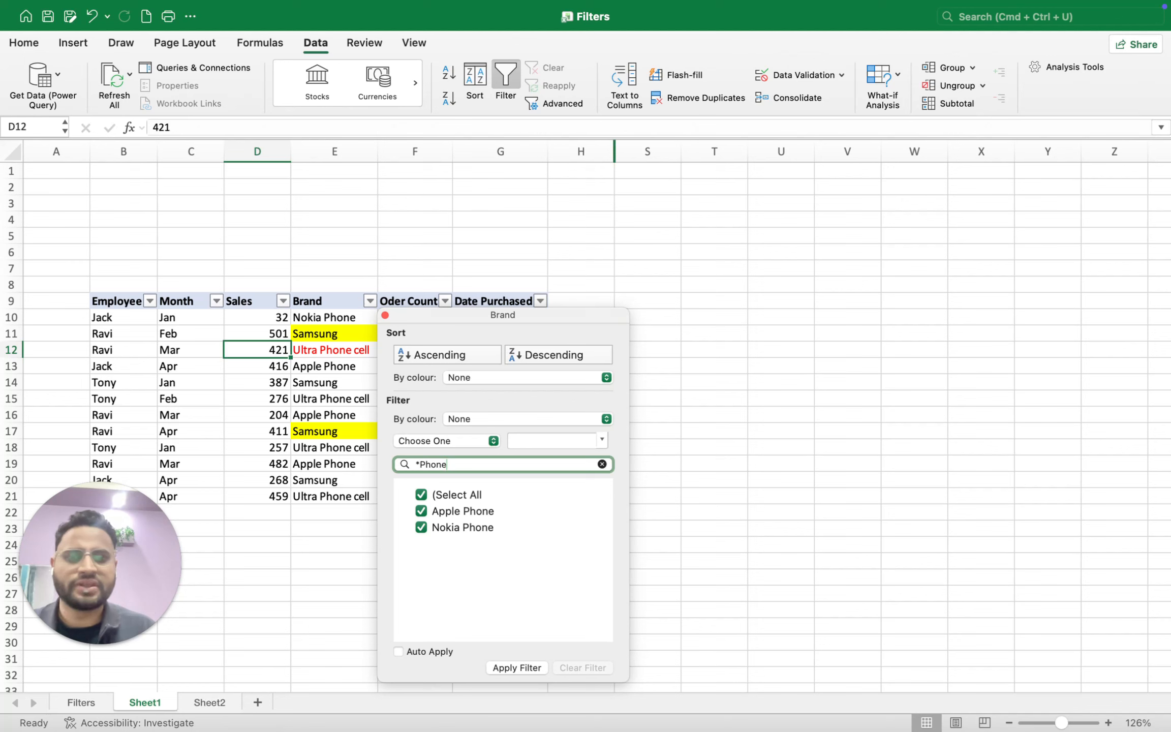
type("*")
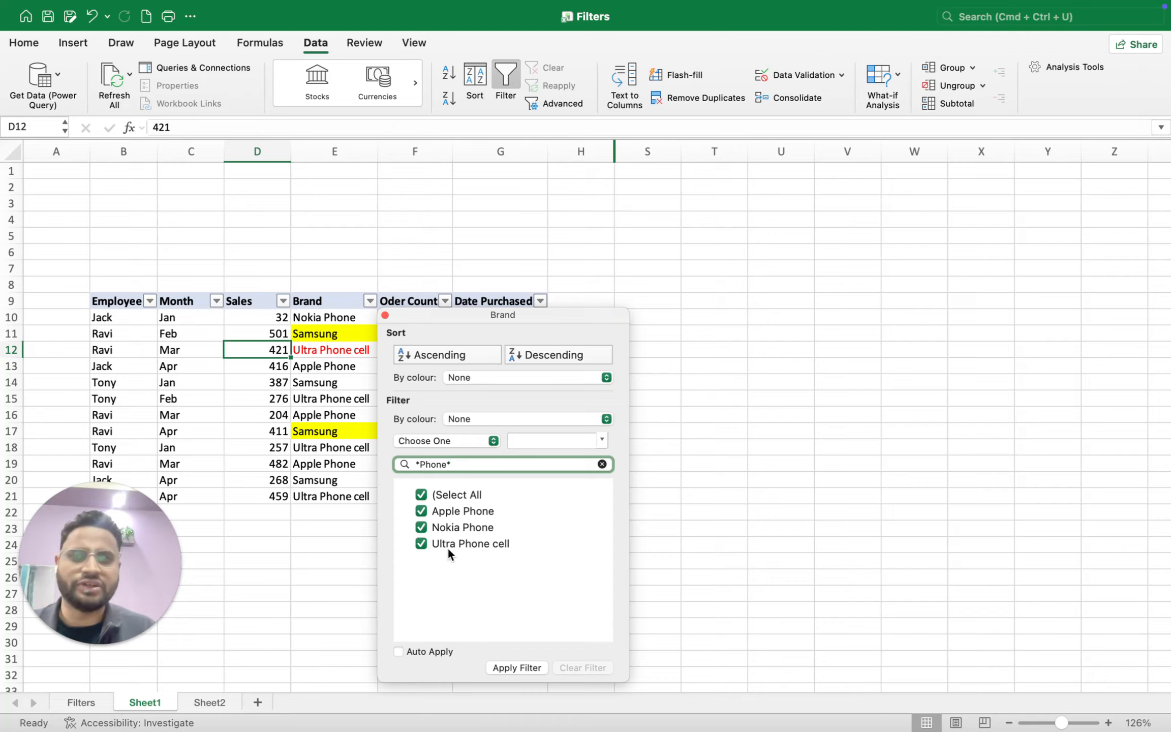
left_click(497, 663)
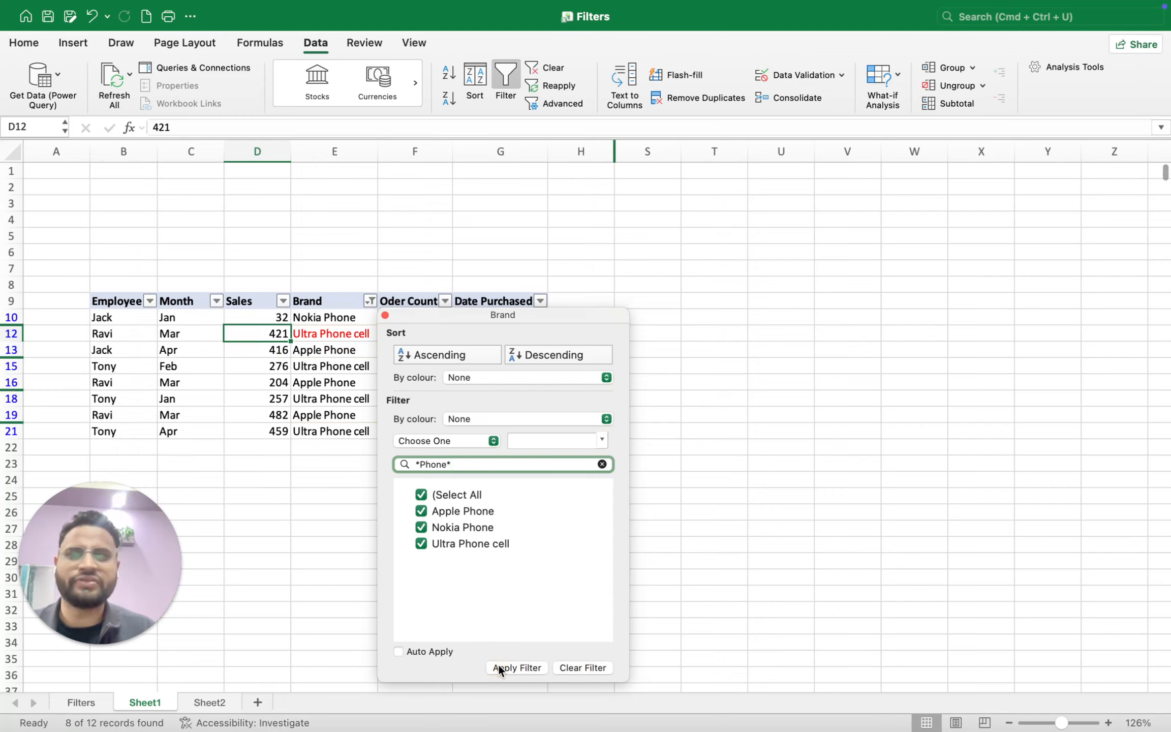
left_click(696, 542)
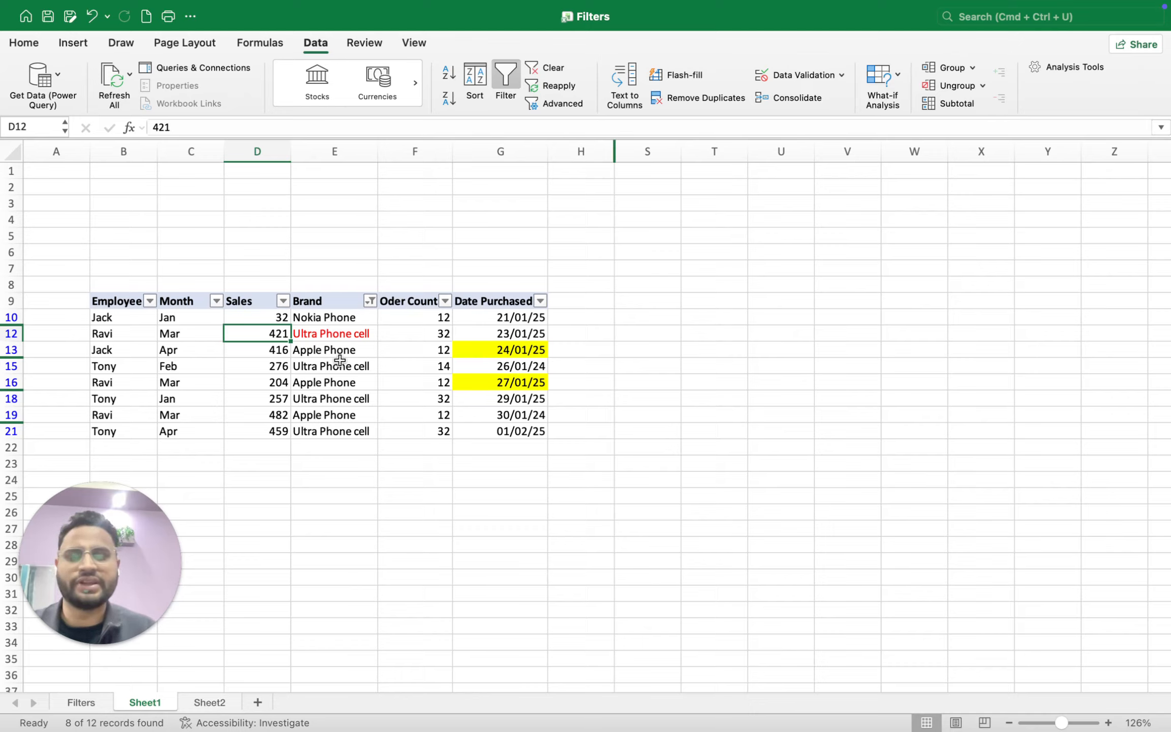
Step: Clear the Brand column's wildcard filter and filter the column with the condition Contains Phone
left_click(370, 300)
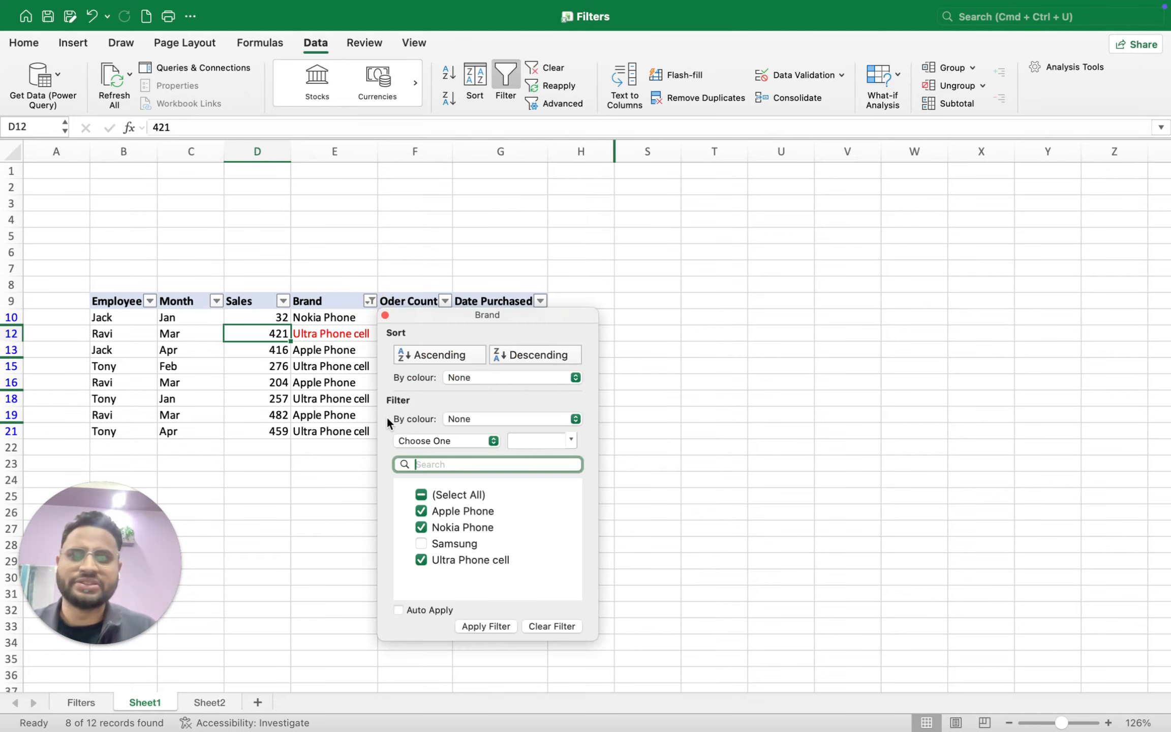
left_click(550, 623)
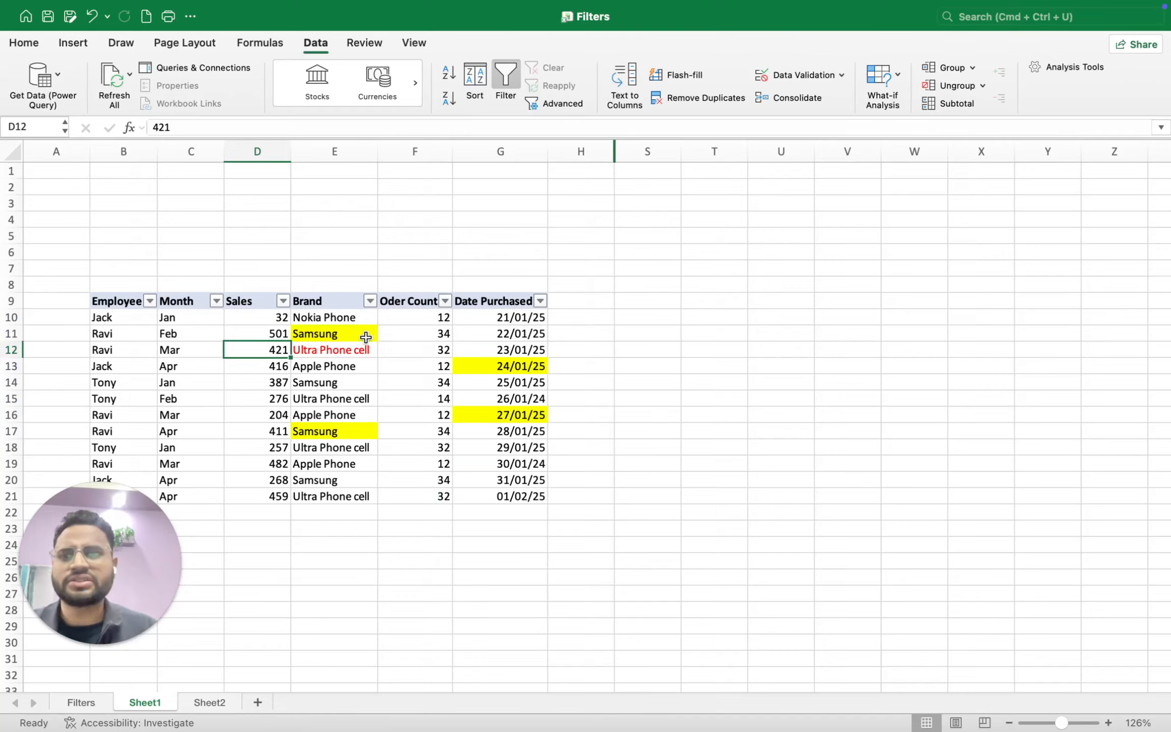
left_click(370, 302)
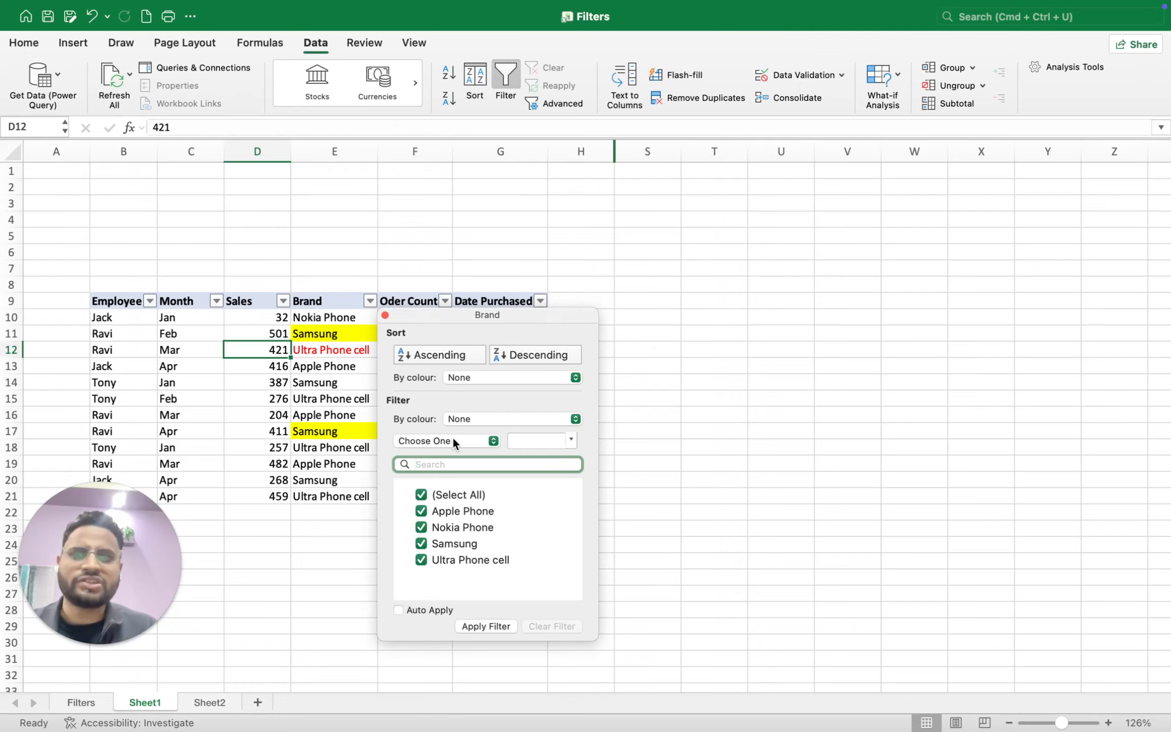
left_click(492, 441)
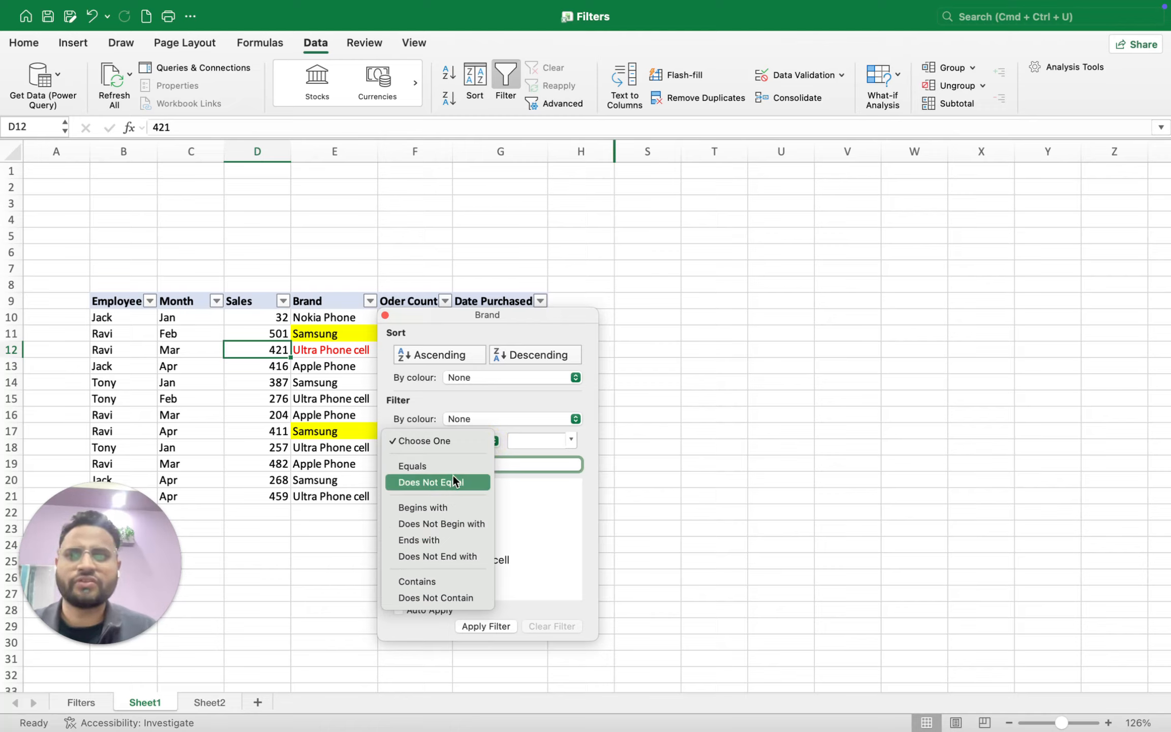
left_click(414, 580)
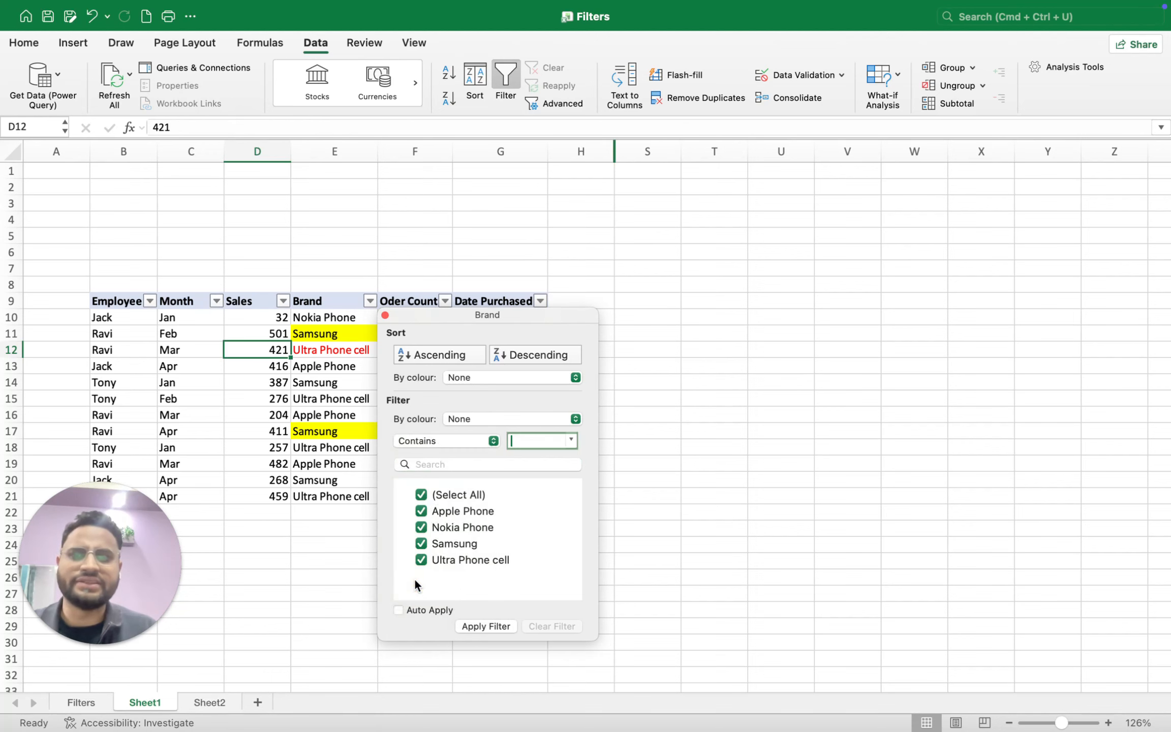
type("P")
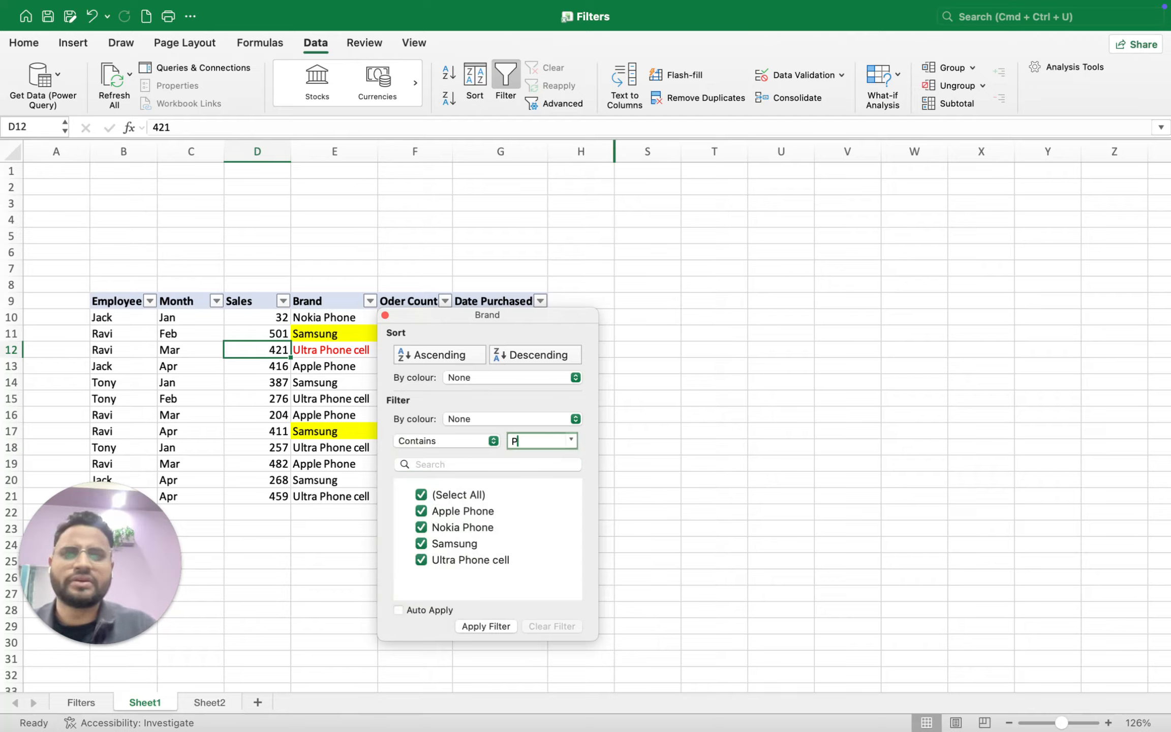
type("hone")
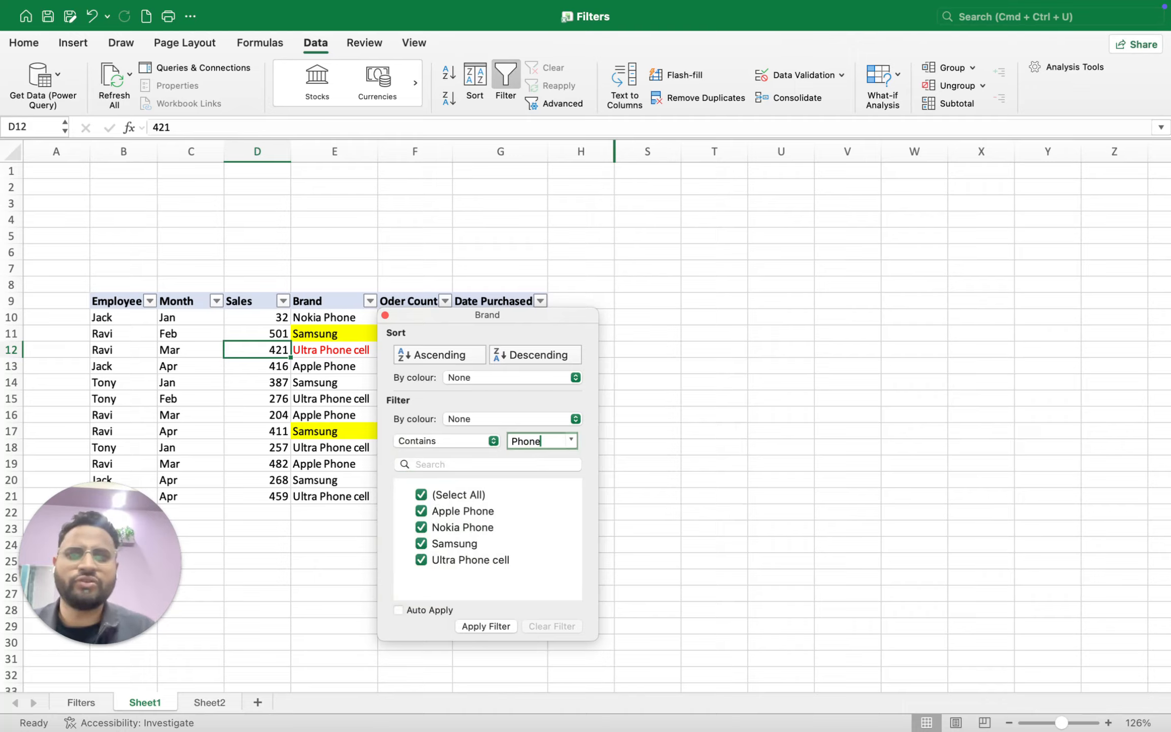
left_click(481, 626)
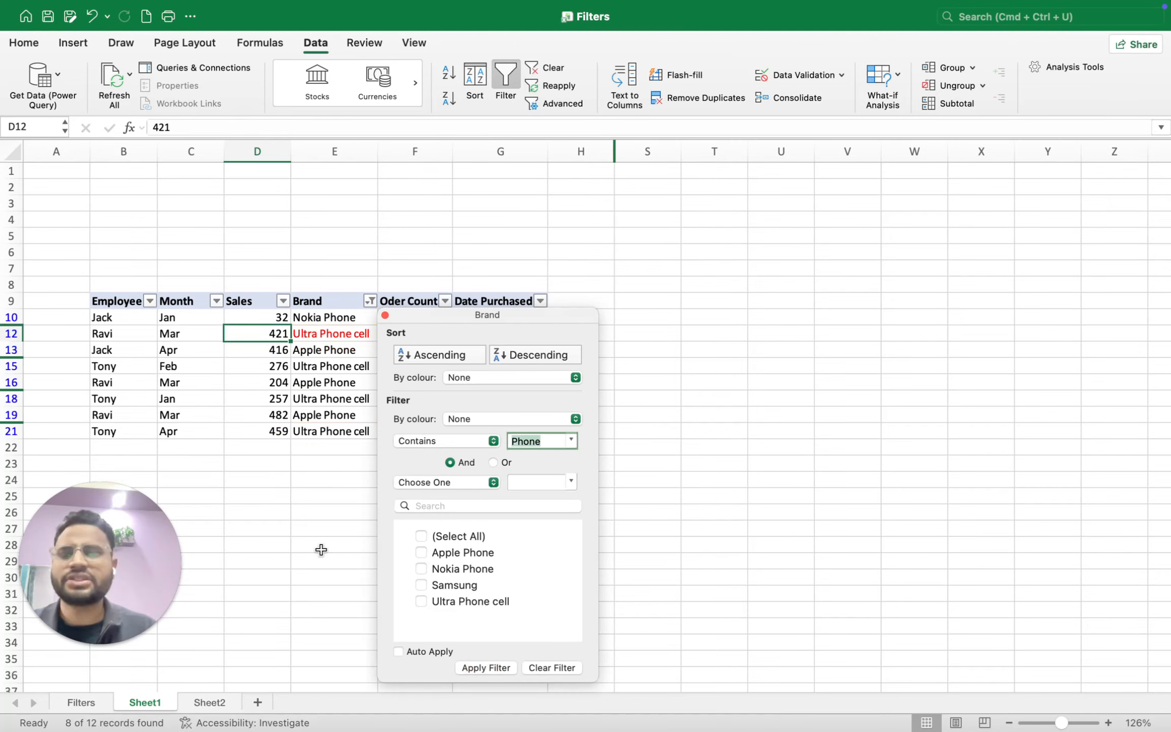
left_click(321, 550)
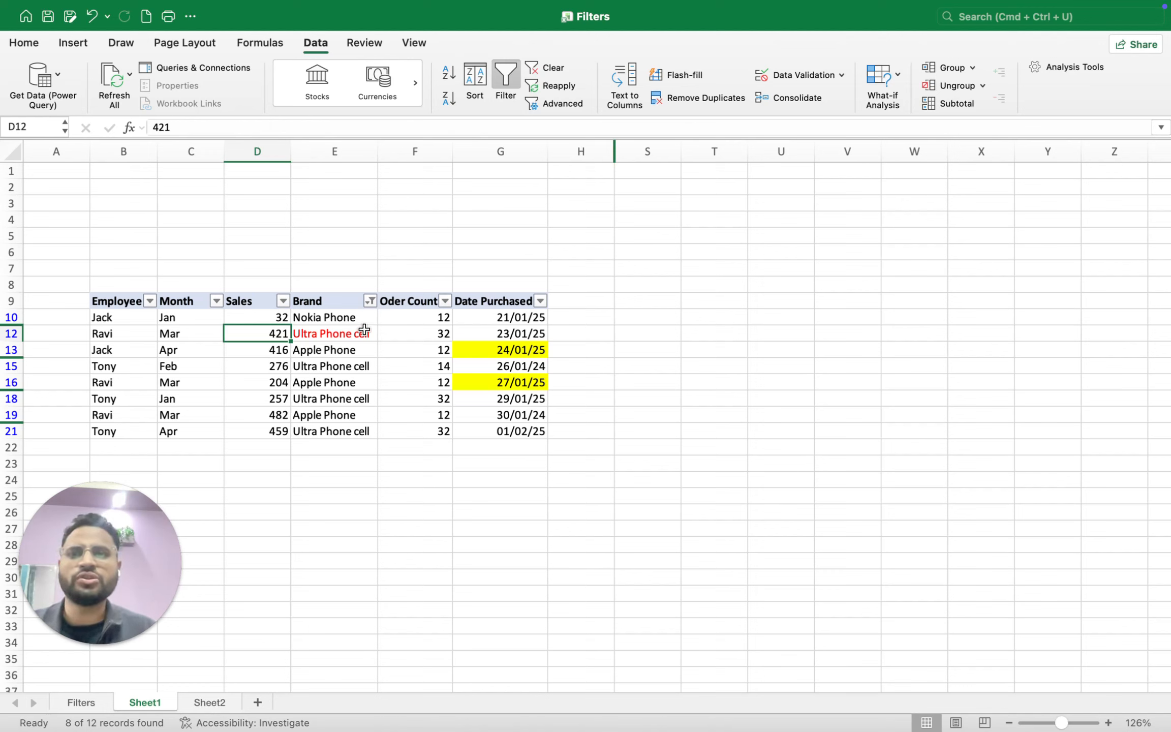
Step: Clear the Contains Phone filter from the Brand column
left_click(369, 301)
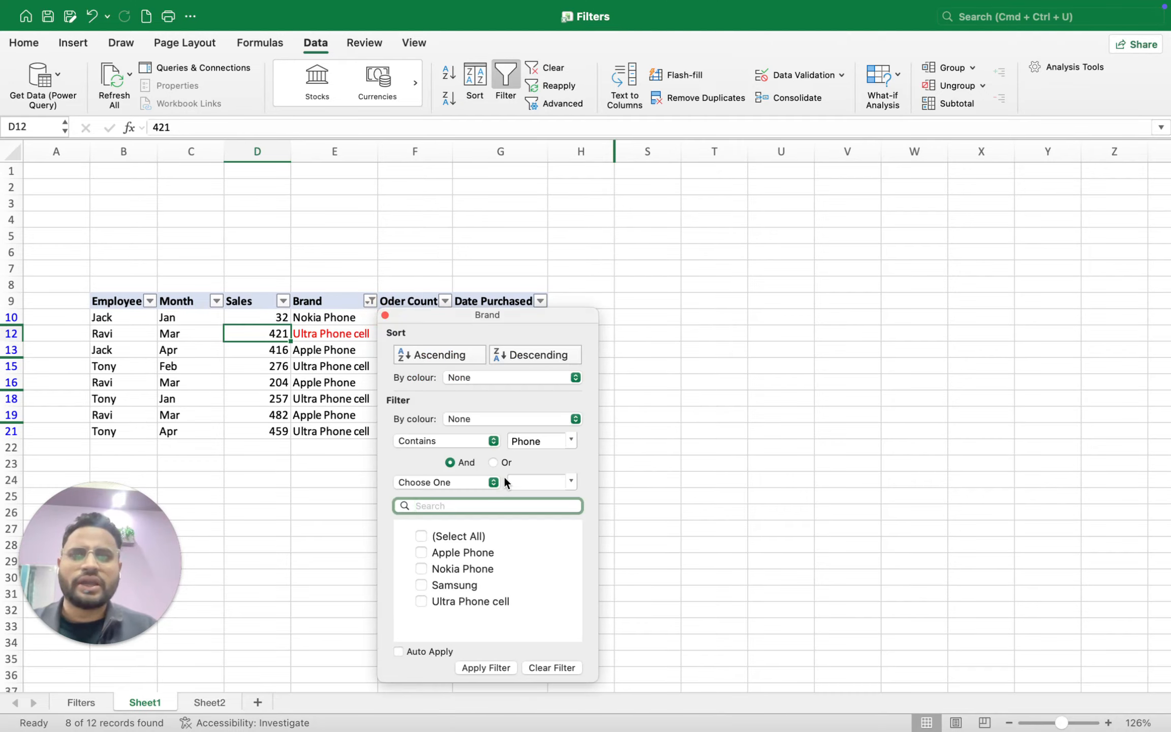
left_click(488, 442)
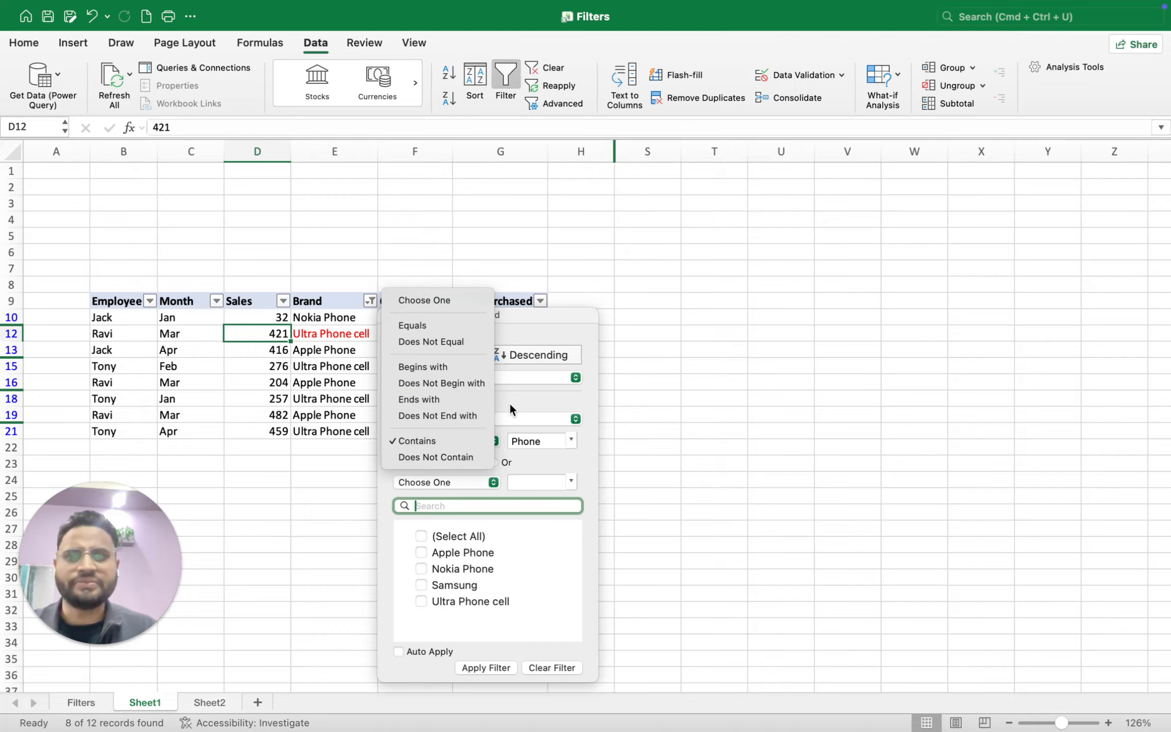
left_click(551, 456)
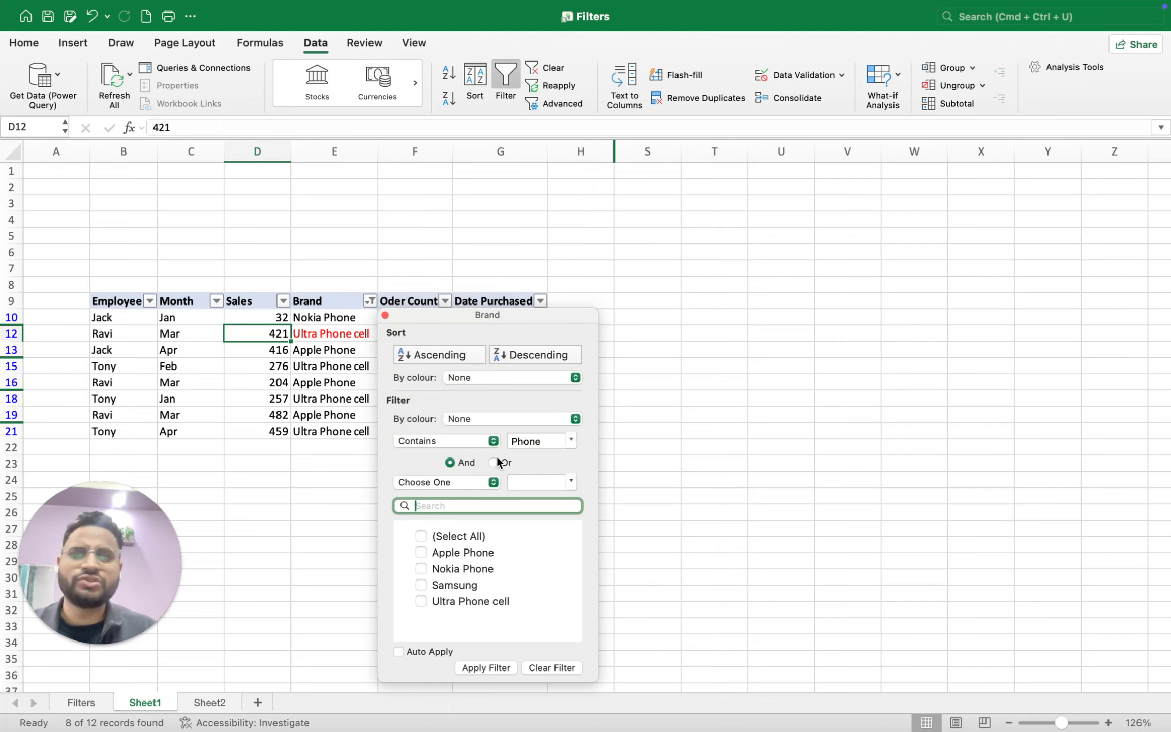
left_click(546, 666)
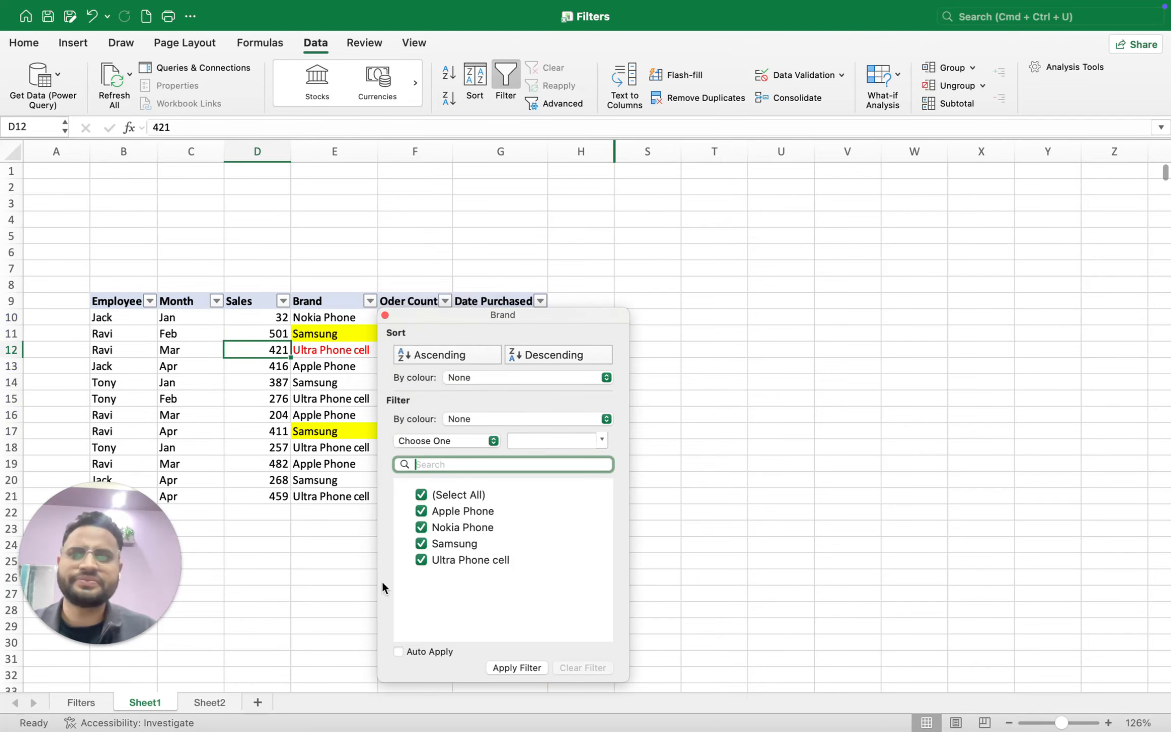
Step: Set the first Brand filter condition to Contains, with the listed value Samsung
left_click(495, 440)
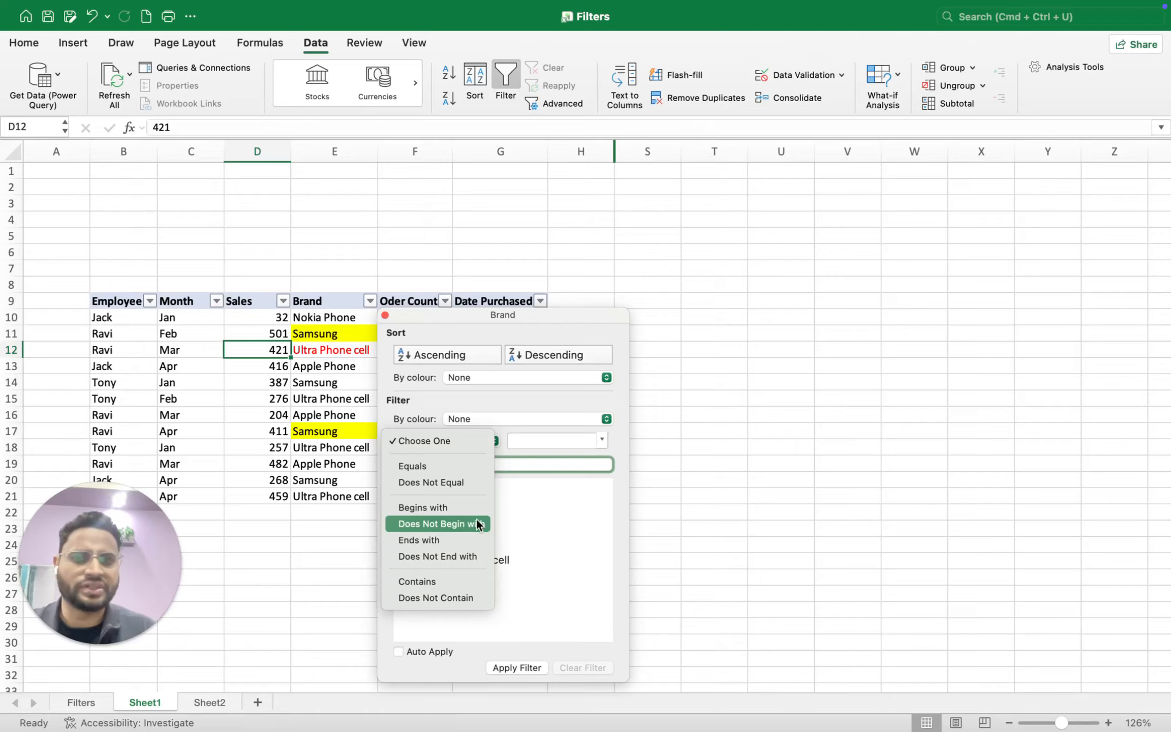
left_click(418, 583)
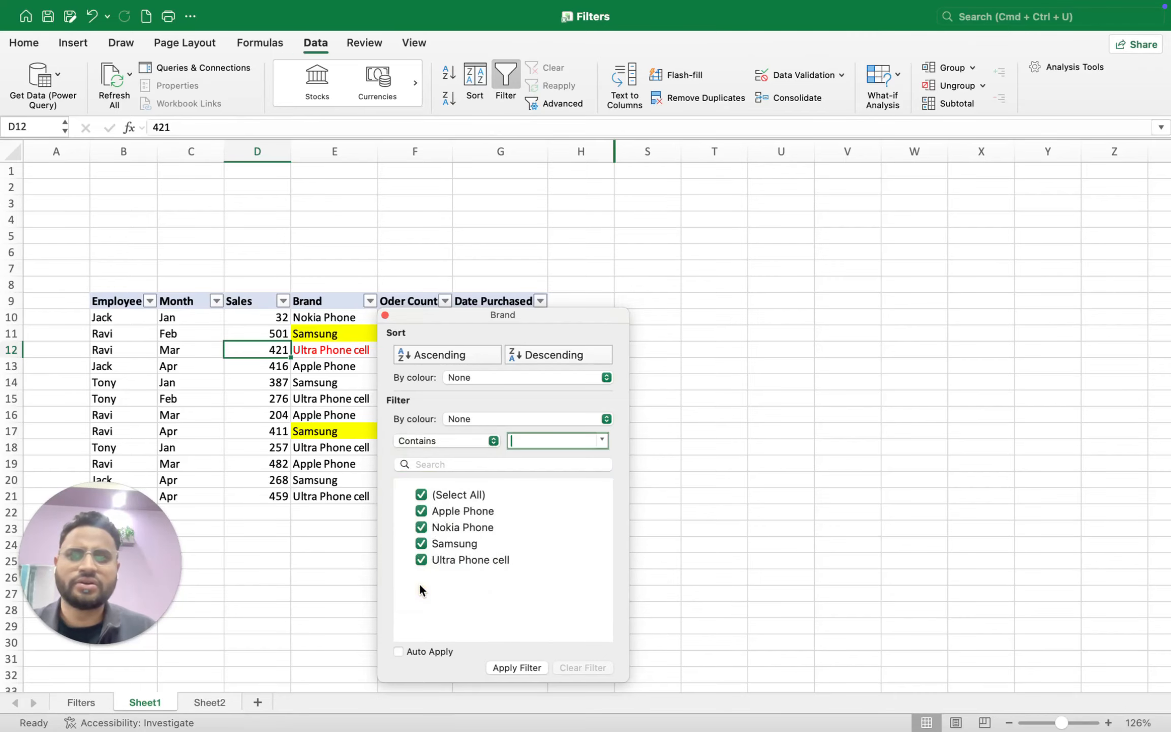
left_click(602, 440)
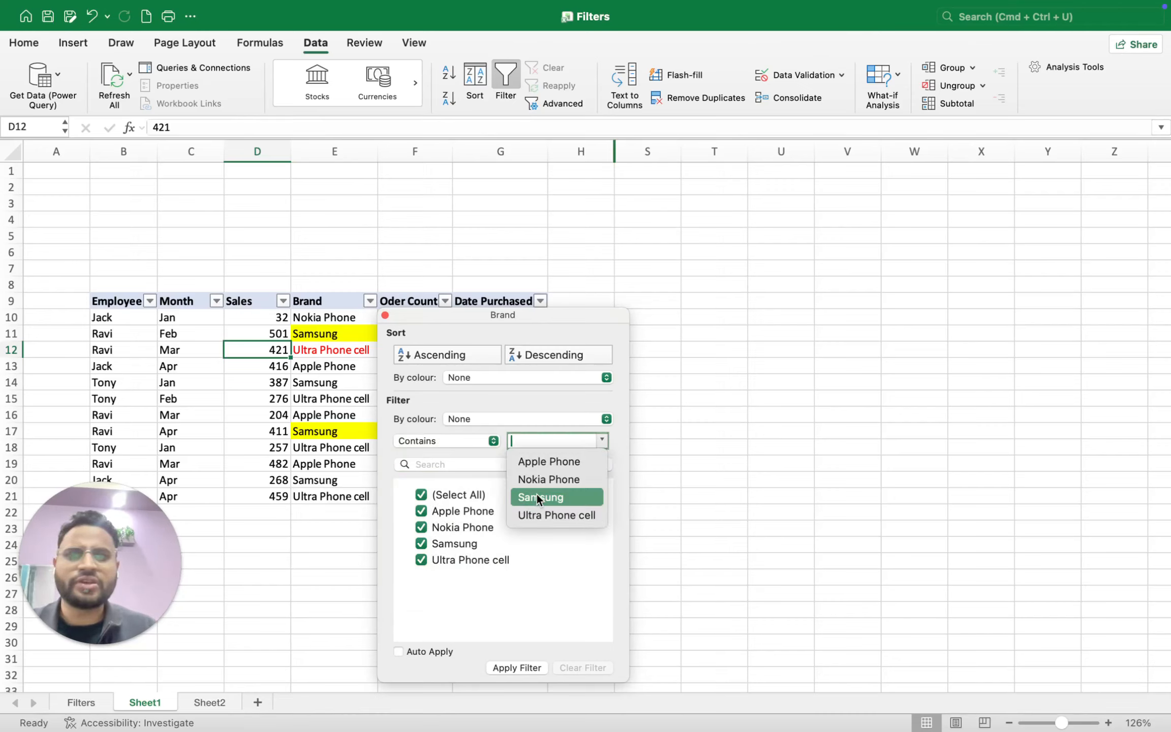
left_click(539, 497)
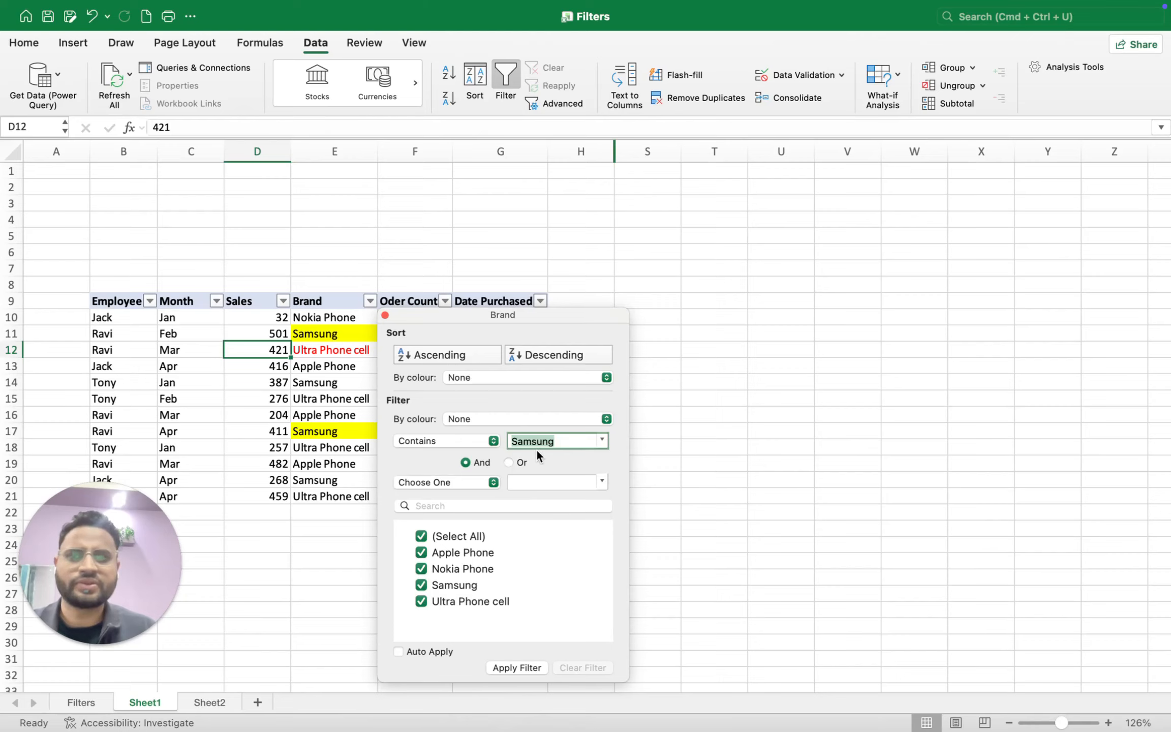
Step: Replace the value of the Brand column's Contains condition with Phone
left_click(562, 442)
key("BackSpace")
key("BackSpace")
key("BackSpace")
key("BackSpace")
key("BackSpace")
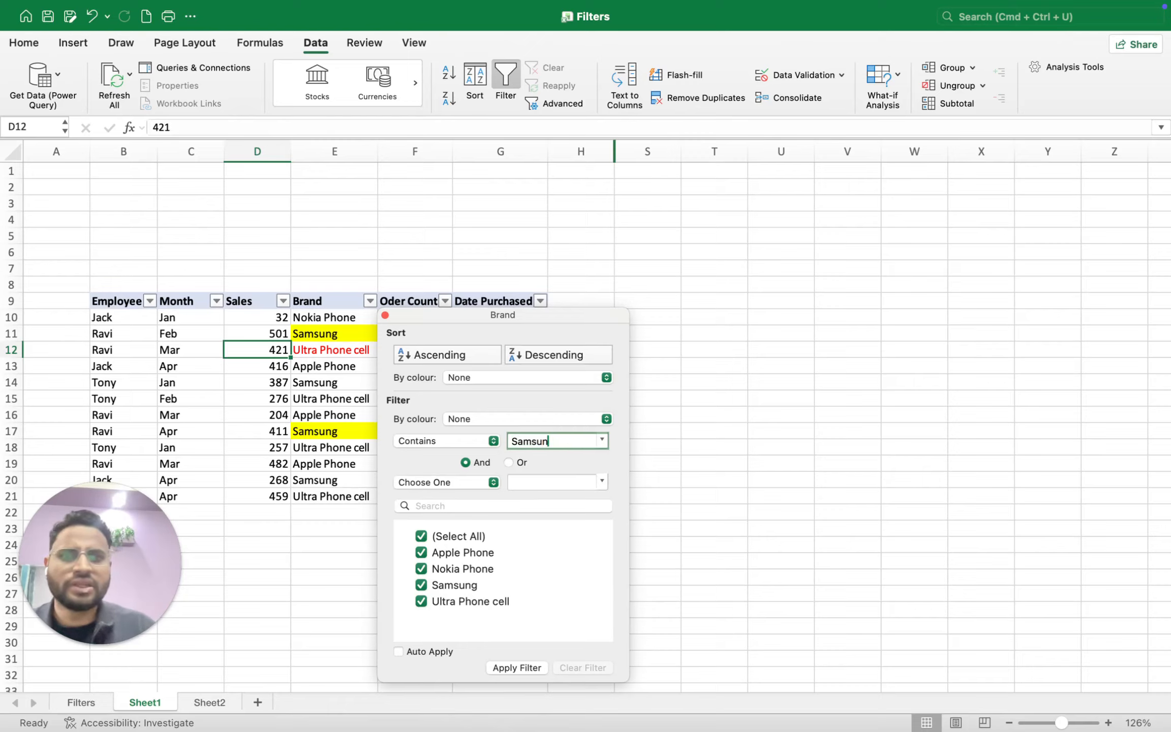
key("BackSpace")
key("BackSpace")
type("Phone")
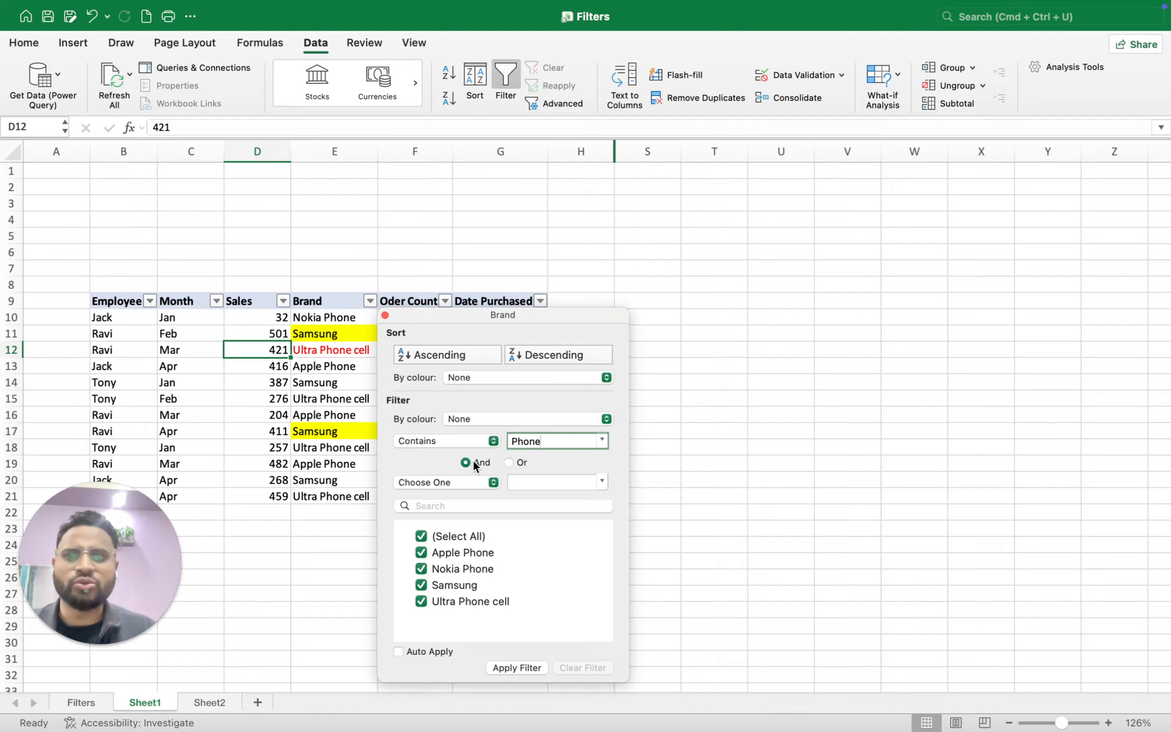
Step: Add a second Brand condition Begins with Ultra, joined with And to Contains Phone, and apply the filter
left_click(491, 481)
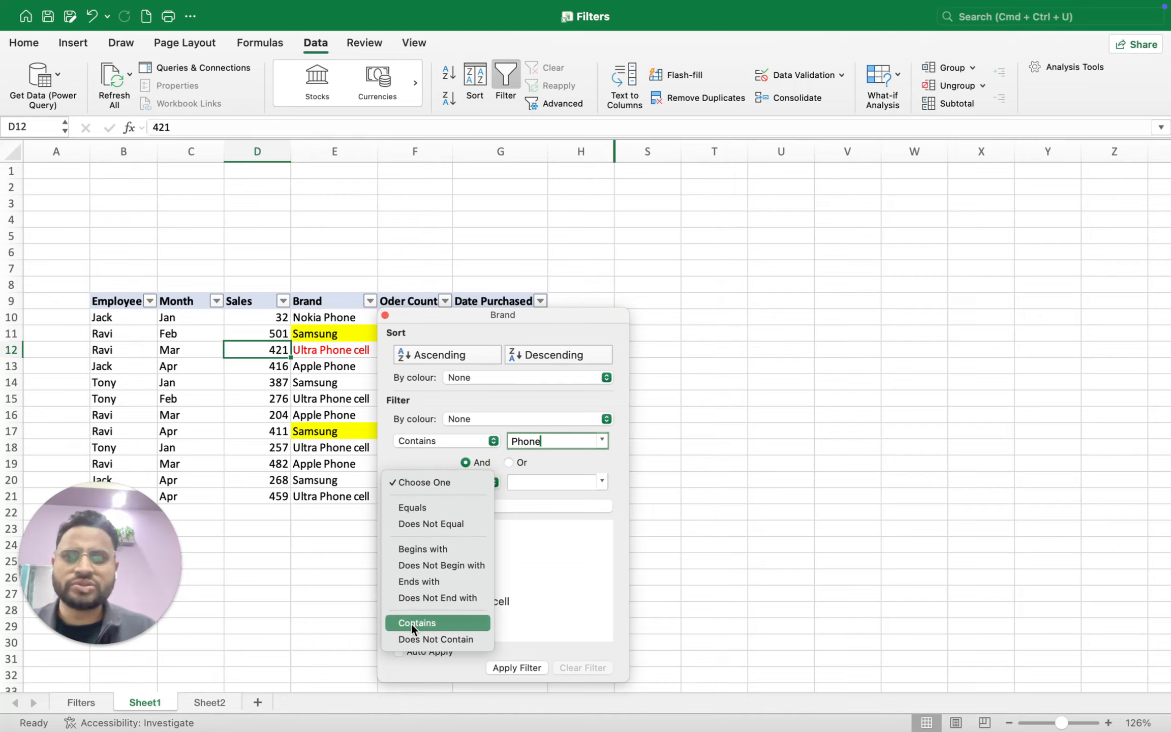
left_click(420, 551)
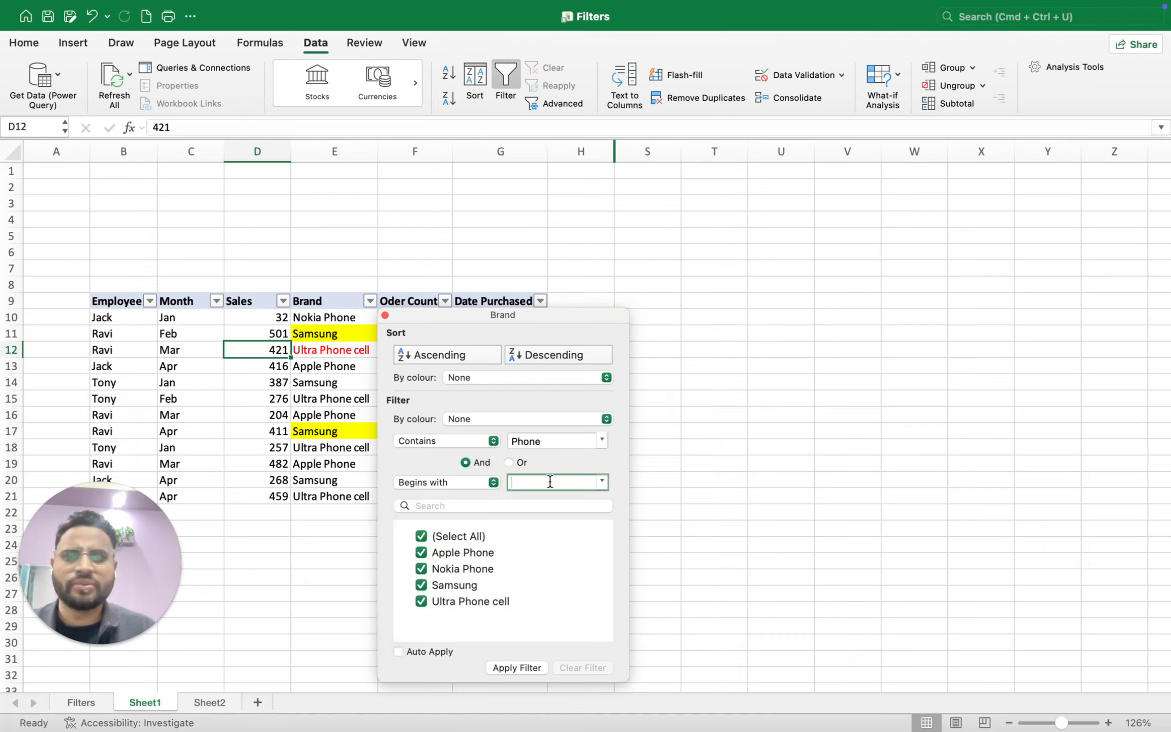
type("Ult")
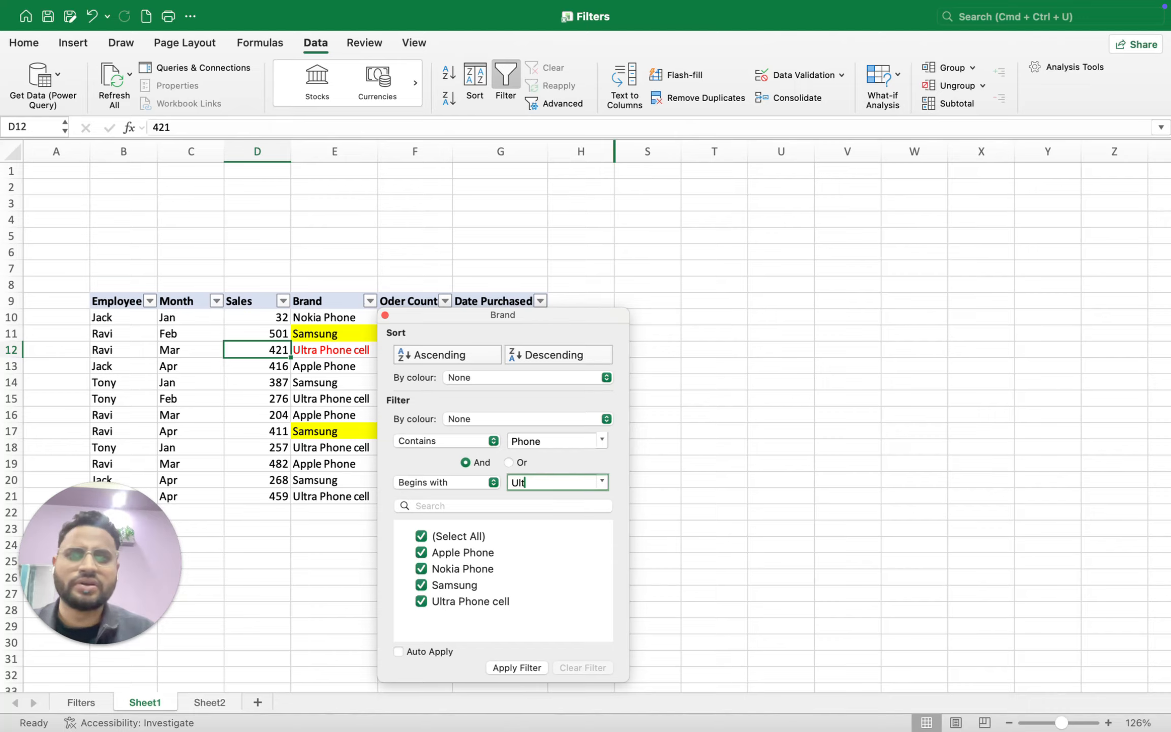
type("ra")
left_click(504, 666)
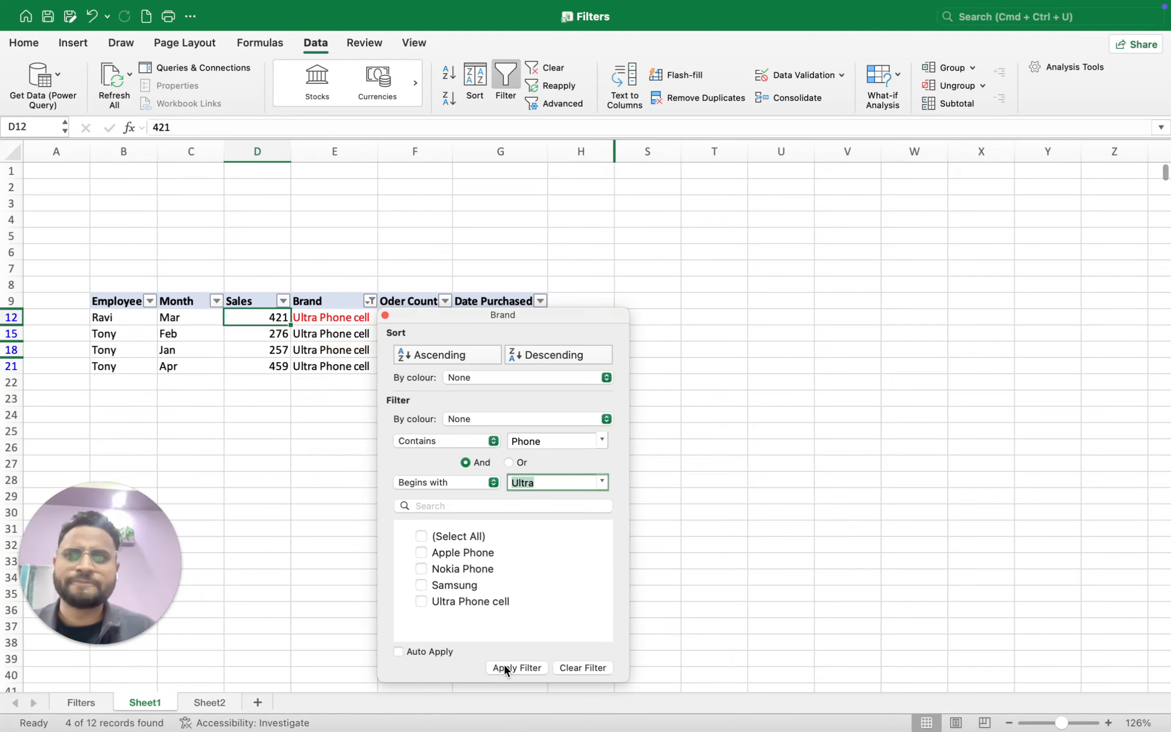
left_click(720, 483)
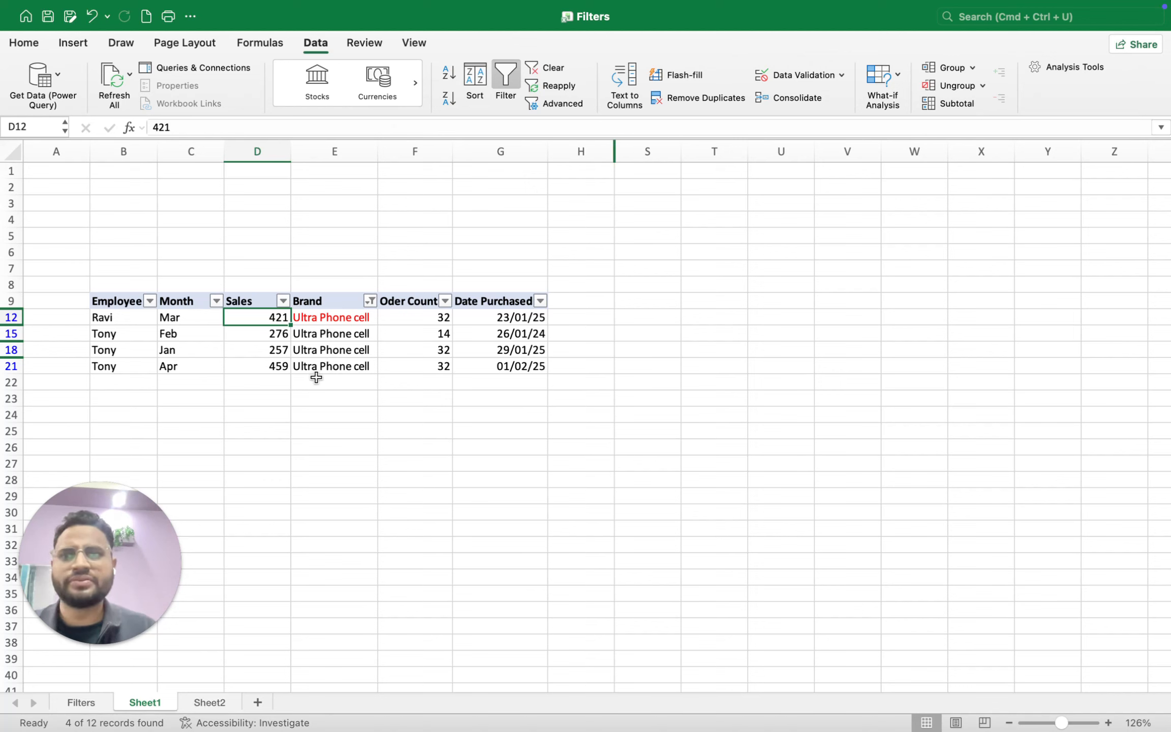
Step: Clear the Brand column's combined filter and set its first condition to Contains, with the listed value Nokia Phone
left_click(369, 301)
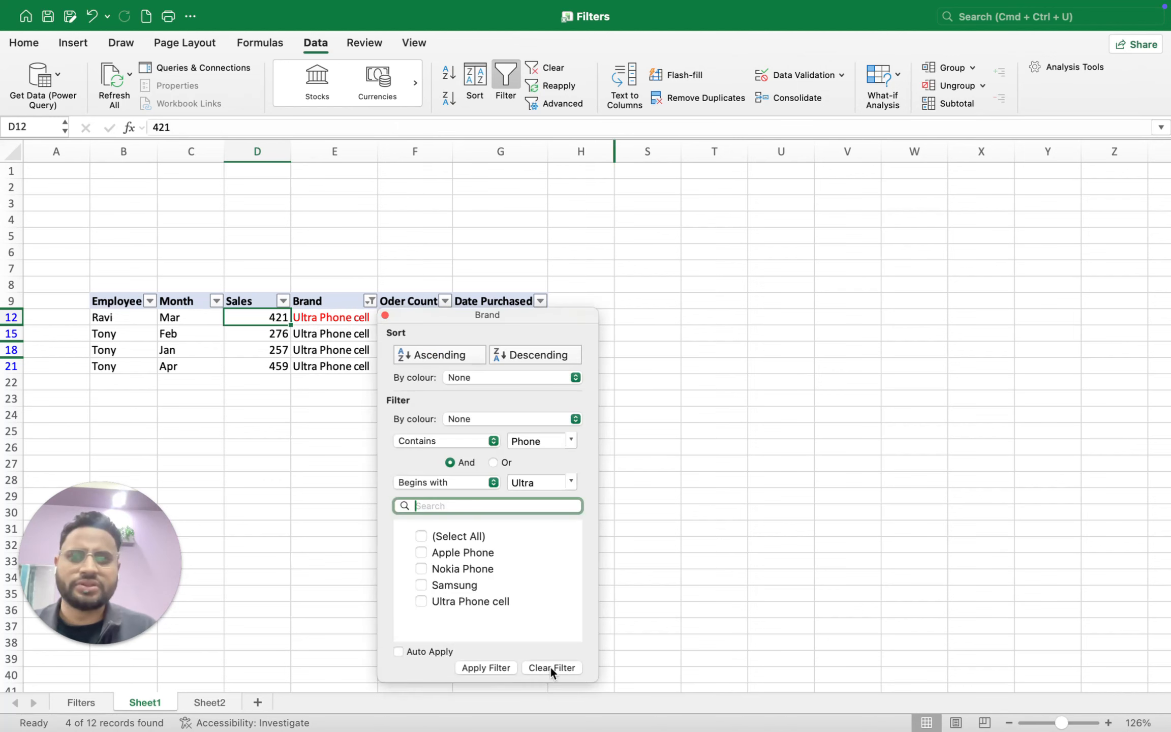
left_click(551, 667)
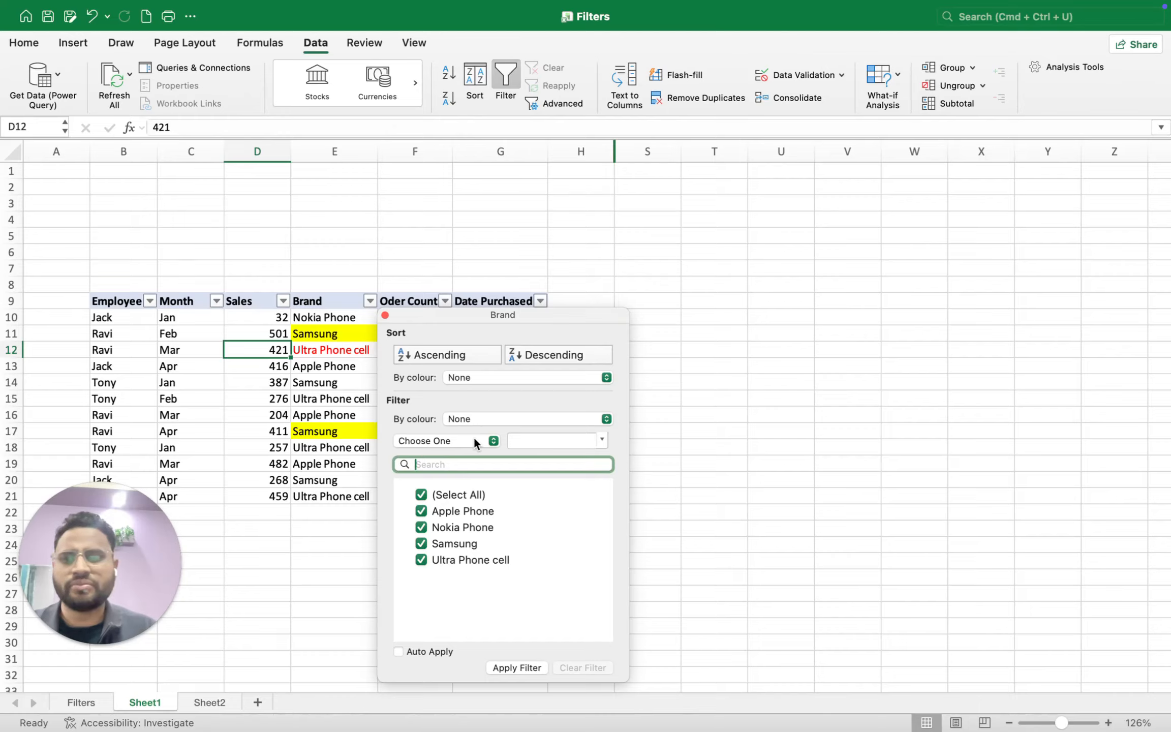
left_click(493, 440)
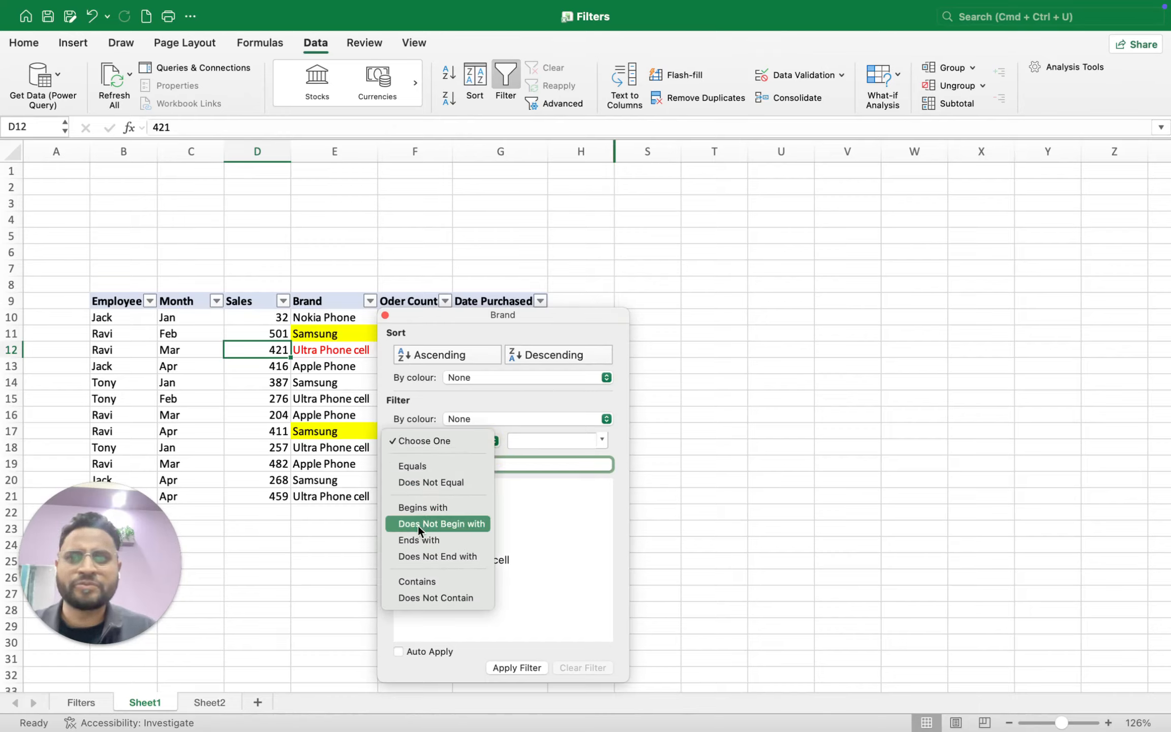
left_click(410, 579)
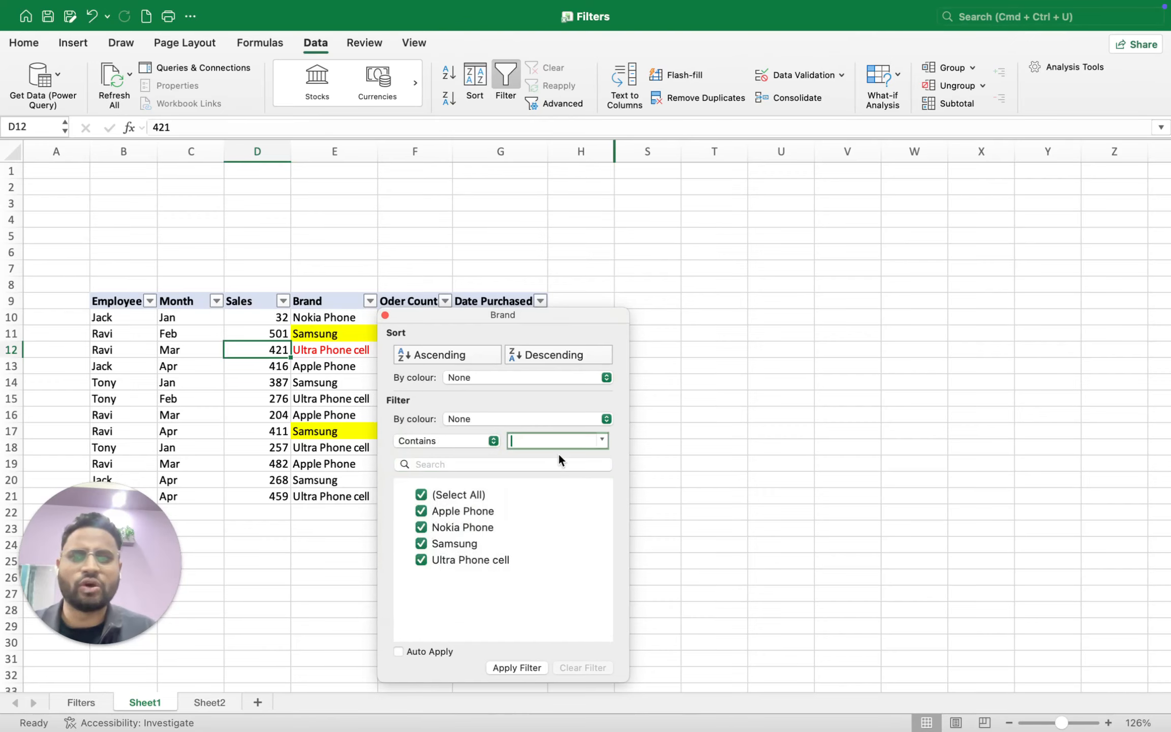
left_click(601, 439)
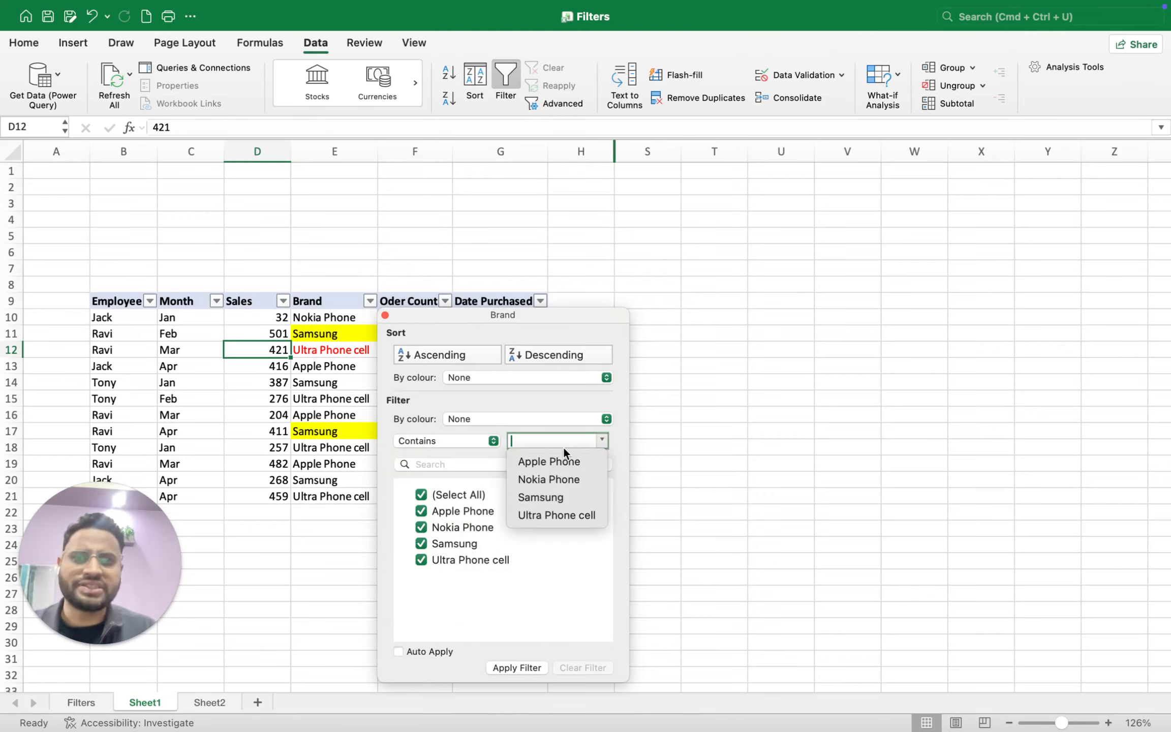
left_click(544, 478)
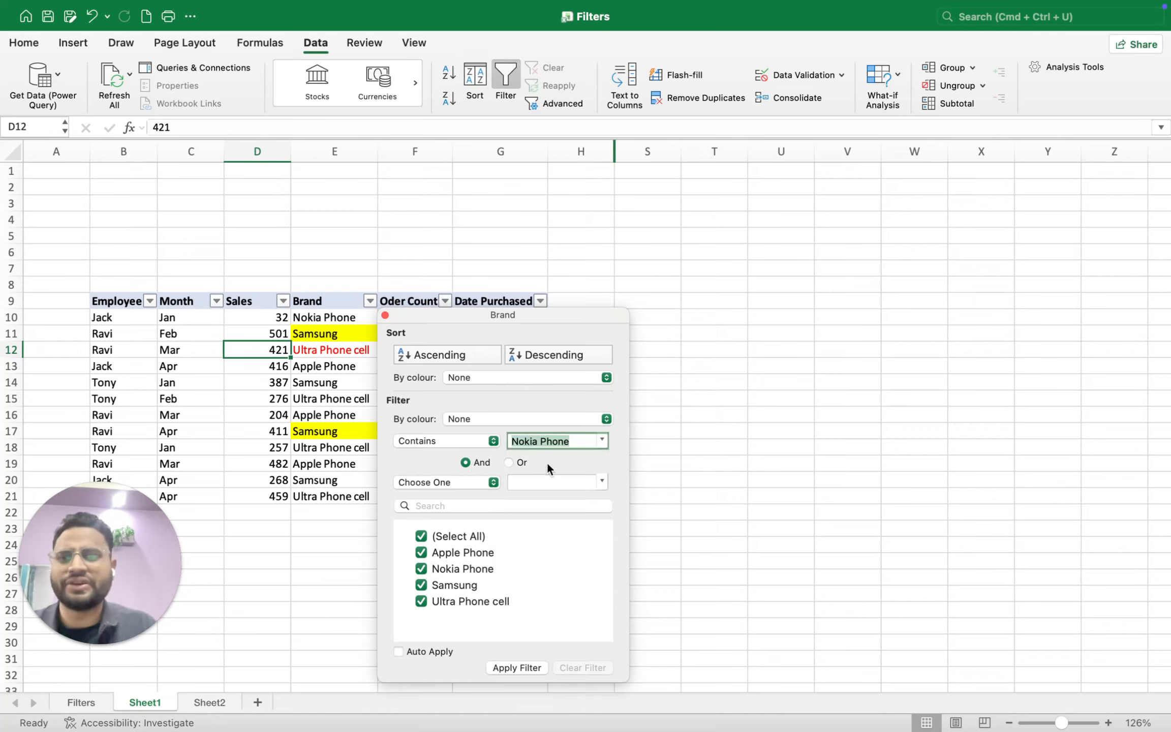
Step: Replace the value of the Brand column's Contains condition with Phone
left_click(580, 439)
key("BackSpace")
key("BackSpace")
key("BackSpace")
key("BackSpace")
key("BackSpace")
key("BackSpace")
key("BackSpace")
key("BackSpace")
key("BackSpace")
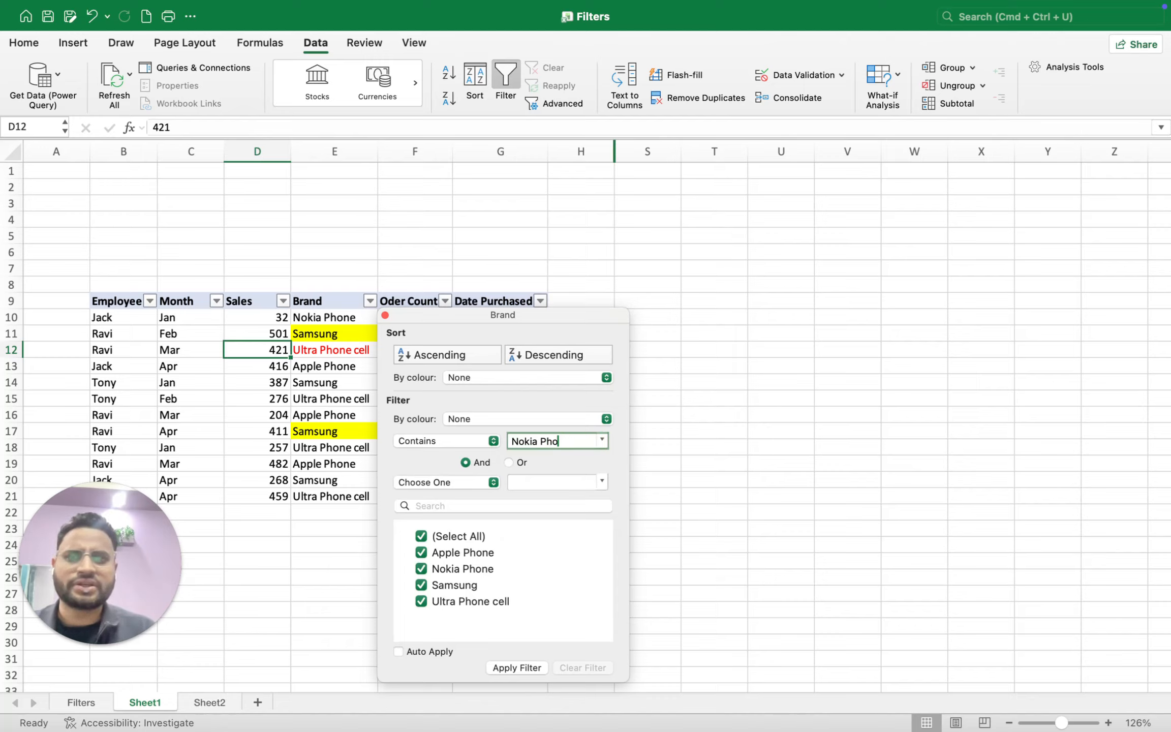
key("BackSpace")
key("BackSpace")
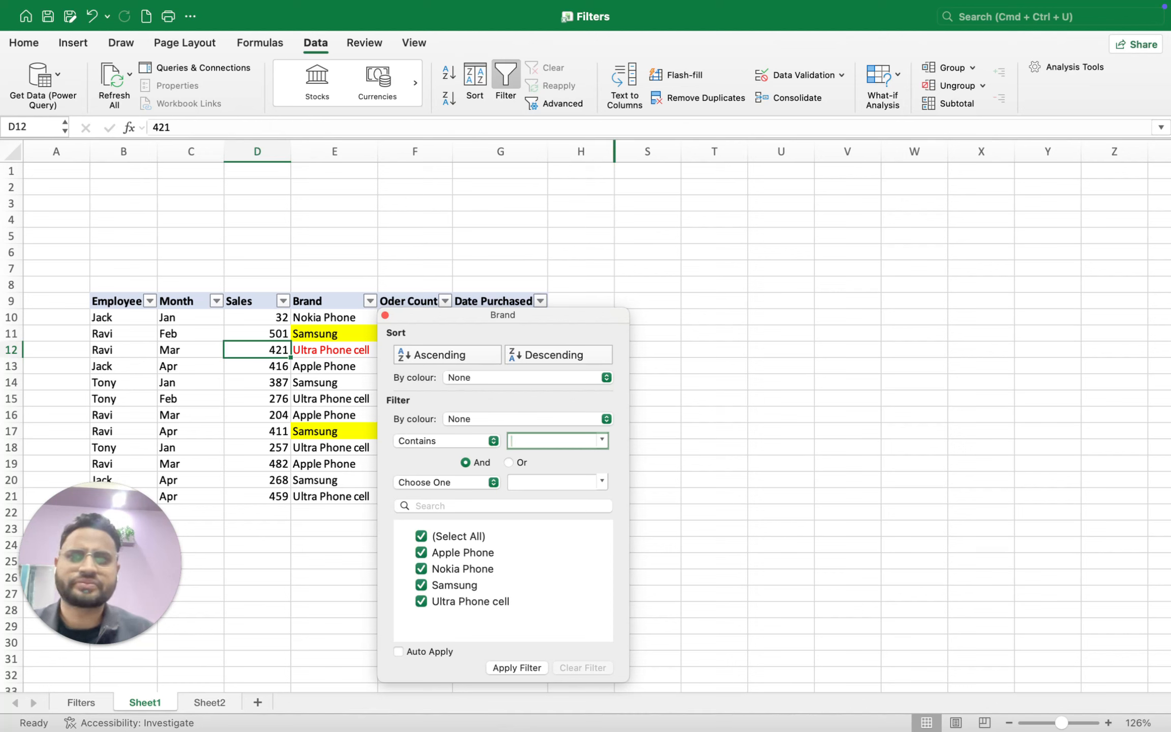
type("Phone")
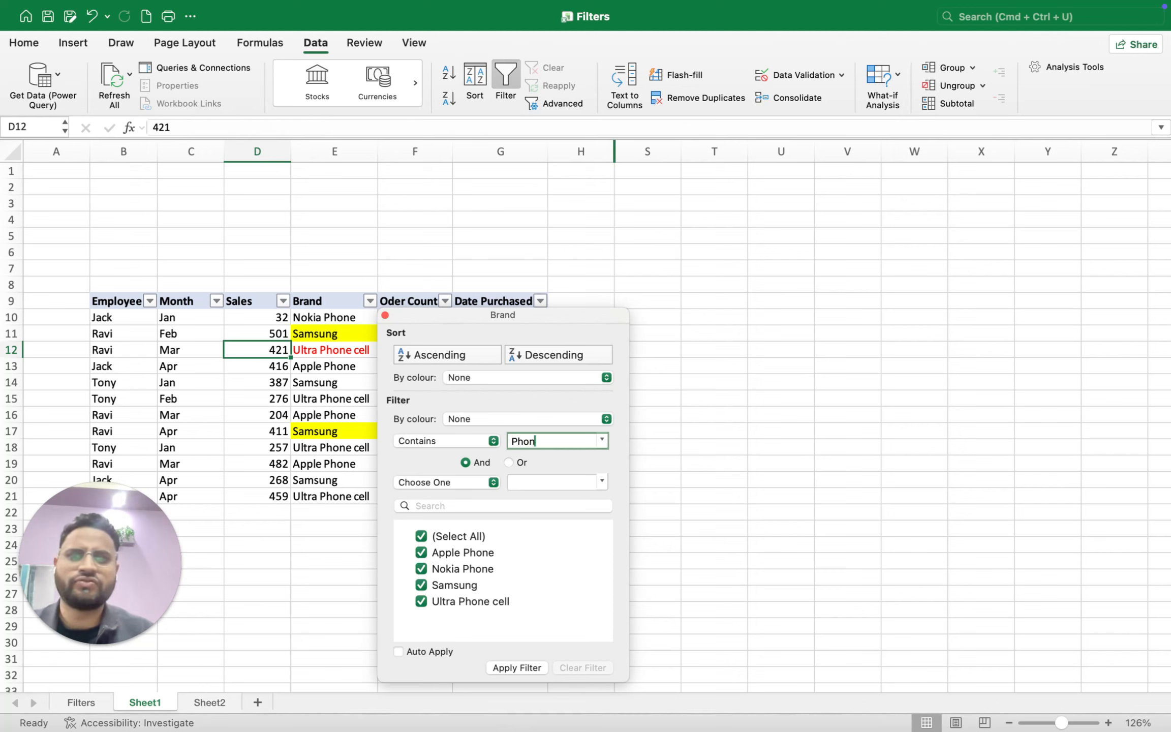
Step: Join a second Brand condition, Begins with Apple, using Or and apply the filter
left_click(507, 462)
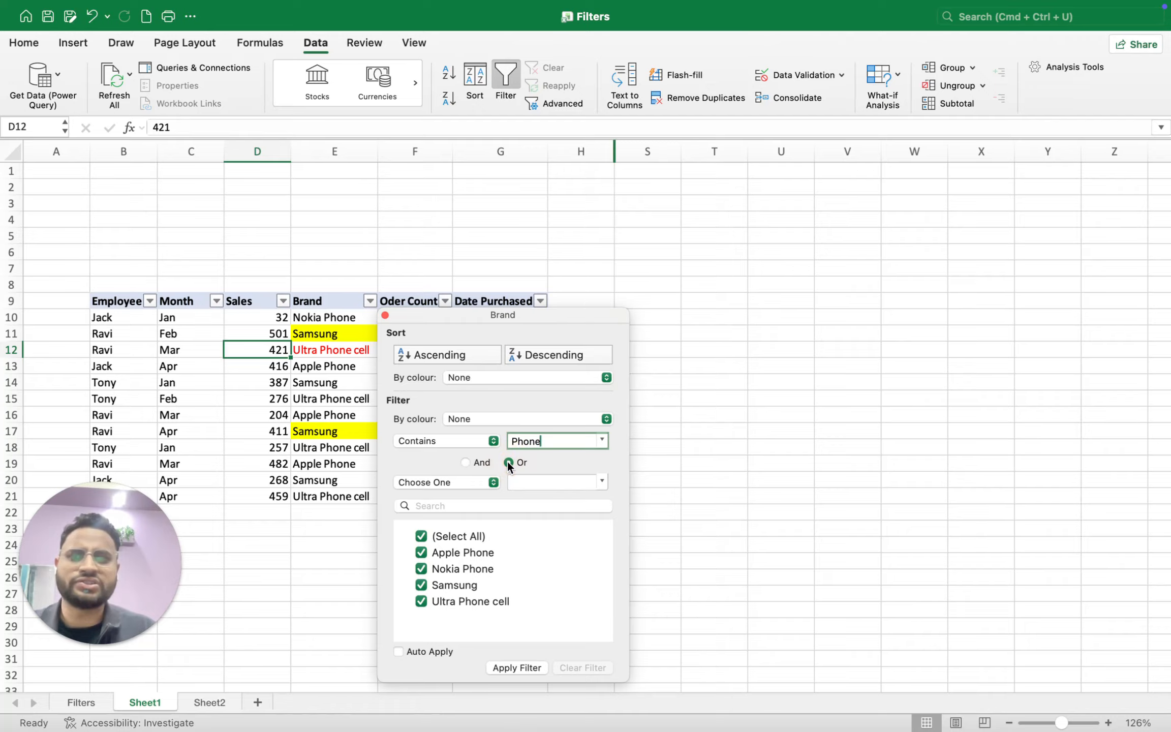
left_click(492, 480)
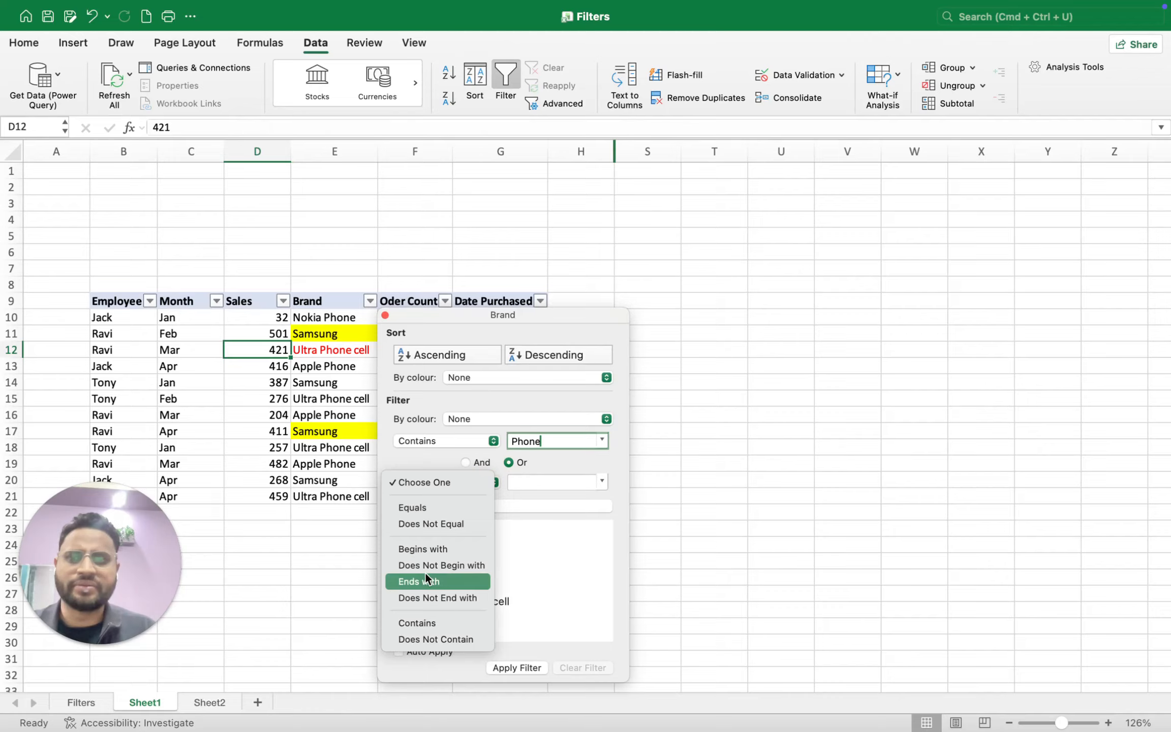
left_click(437, 551)
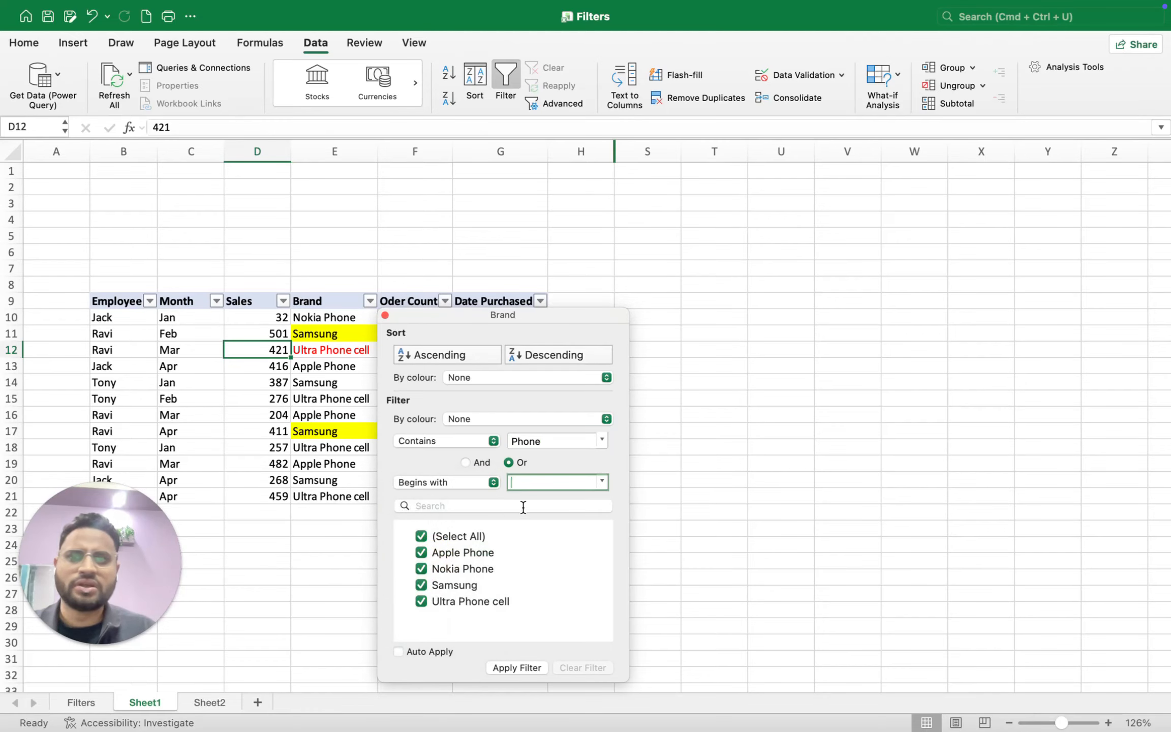
type("Apple")
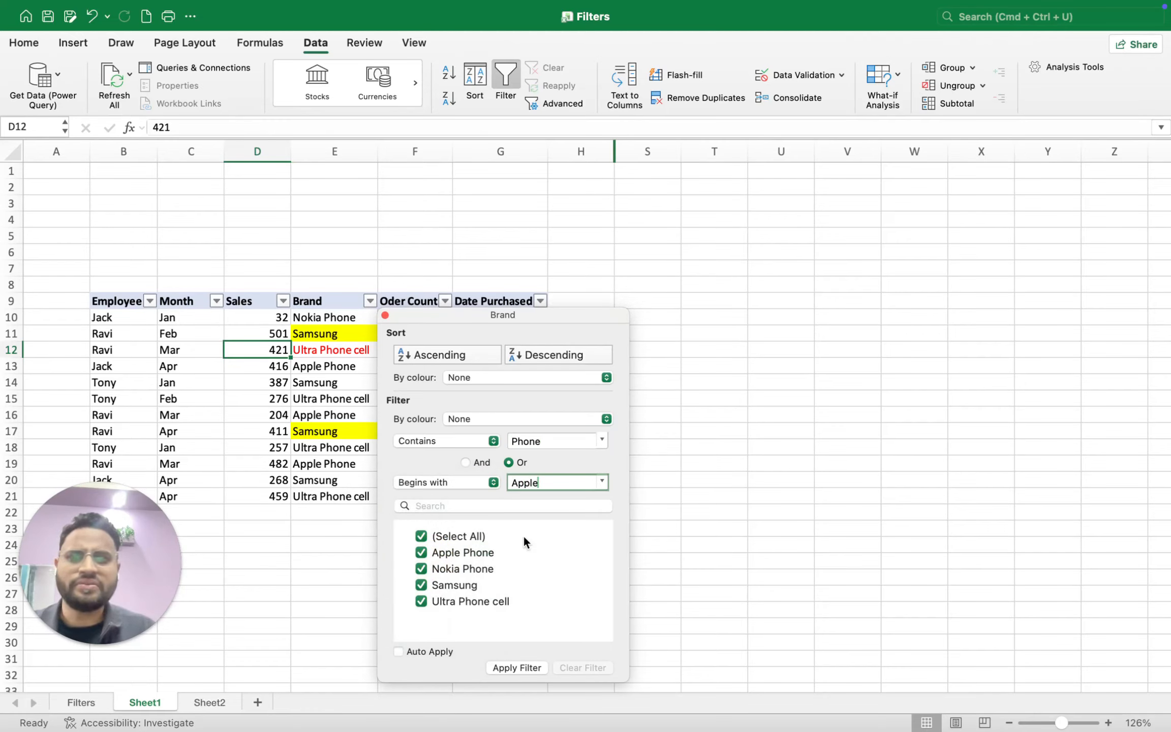
left_click(505, 666)
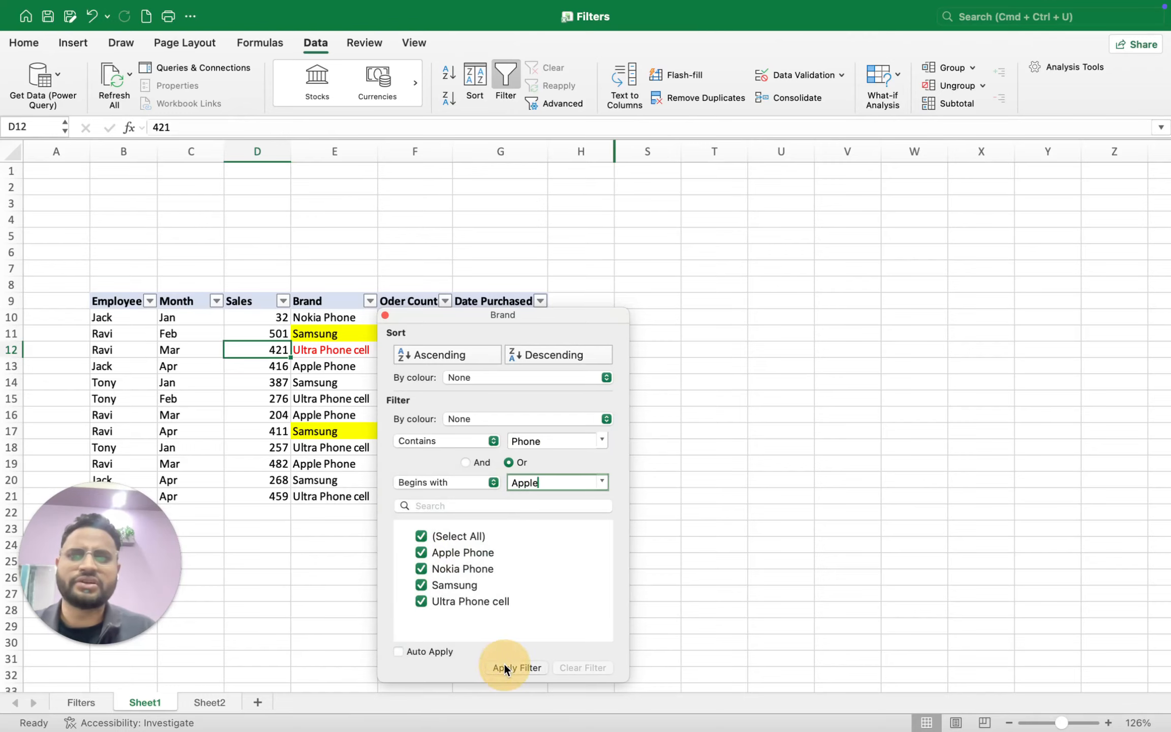
left_click(686, 550)
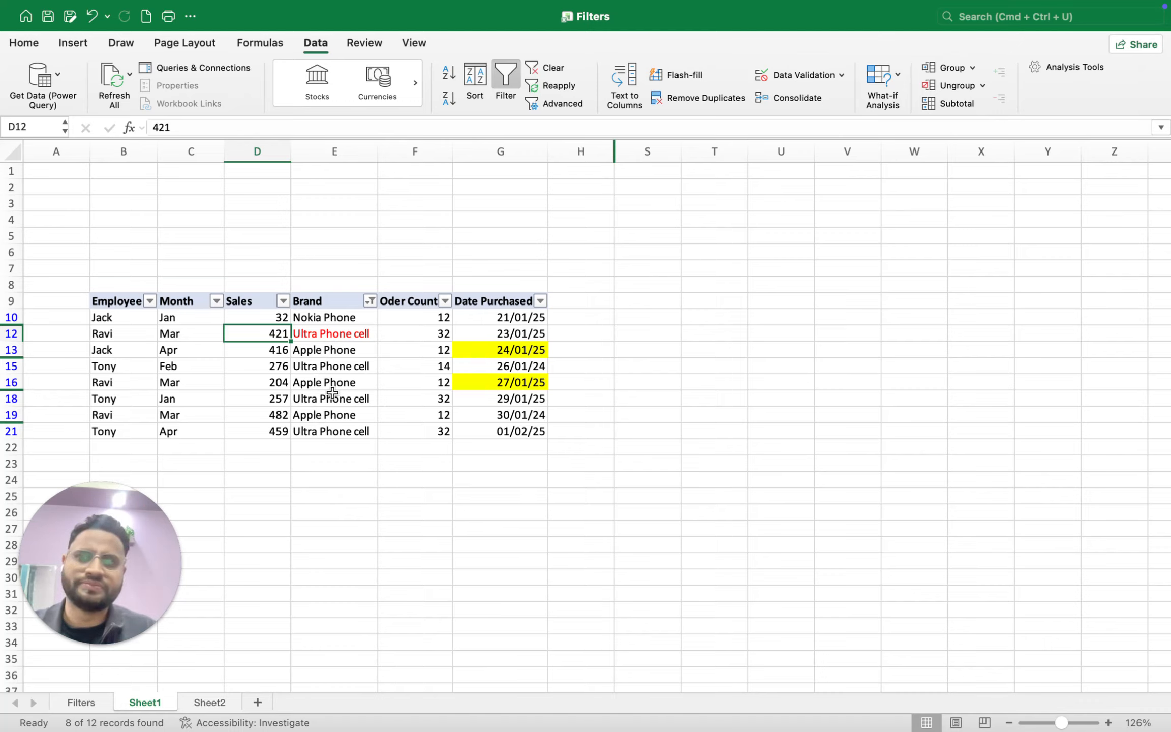
Step: Review the comparison operators offered for both Brand conditions and clear the column's filter
left_click(370, 300)
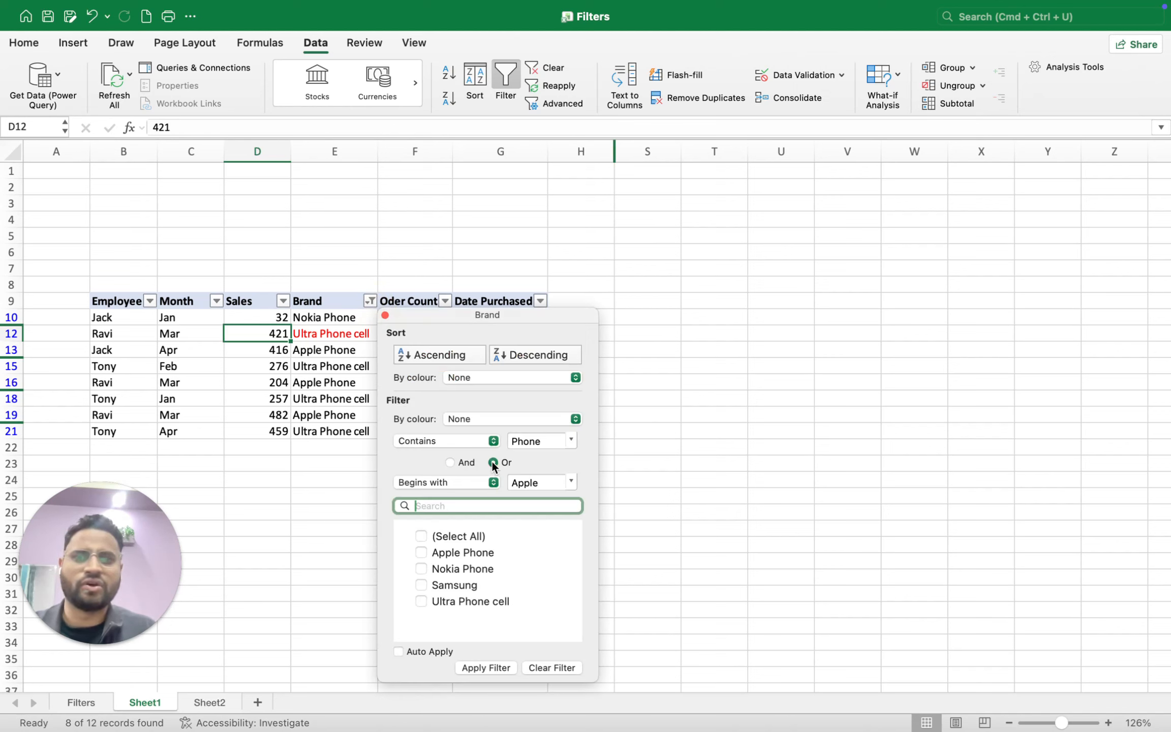
left_click(493, 483)
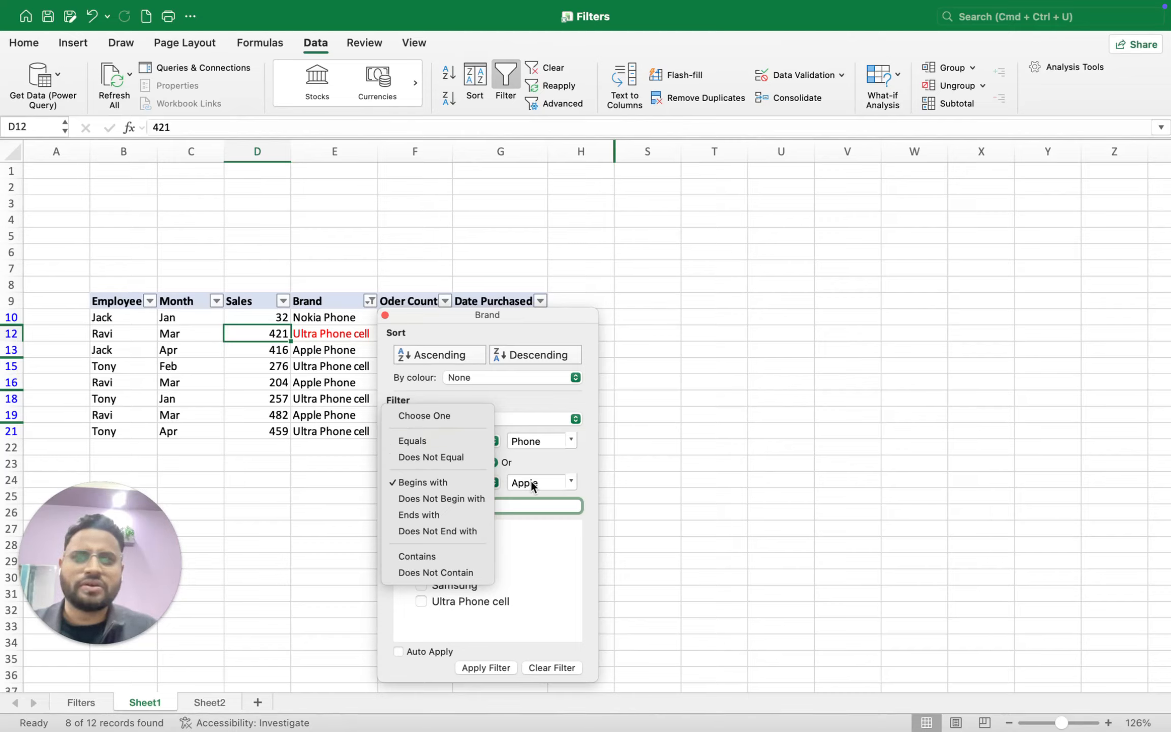
left_click(556, 462)
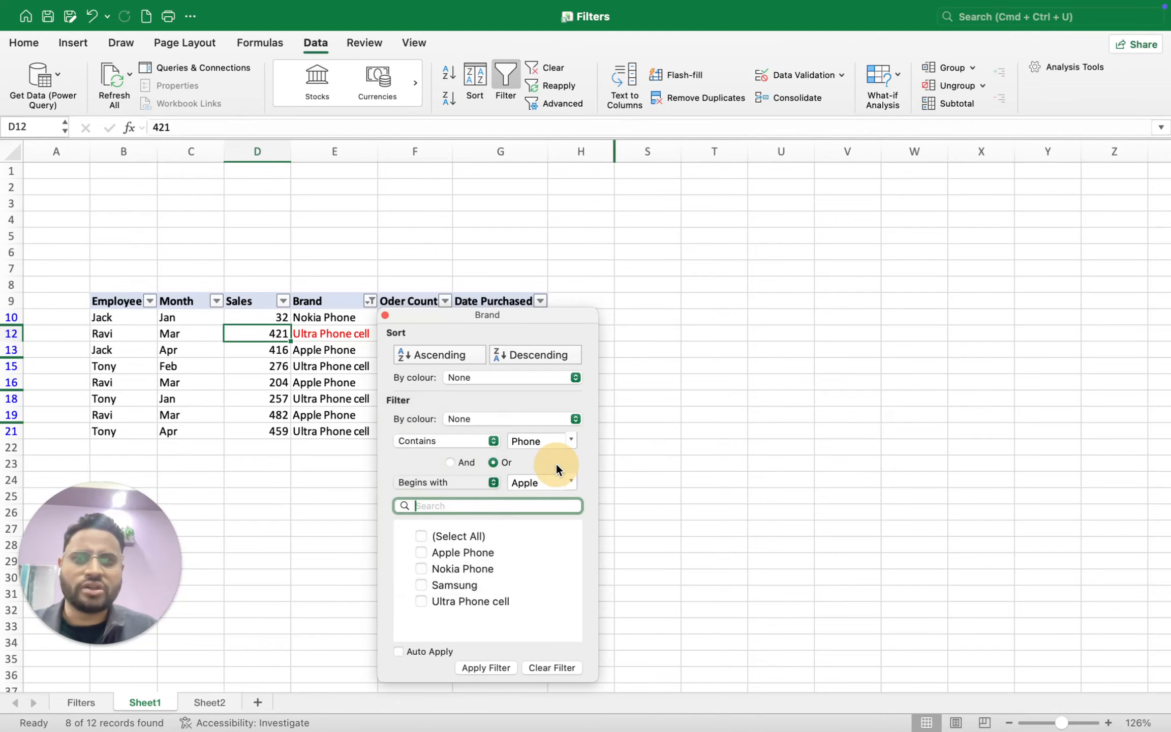
left_click(494, 440)
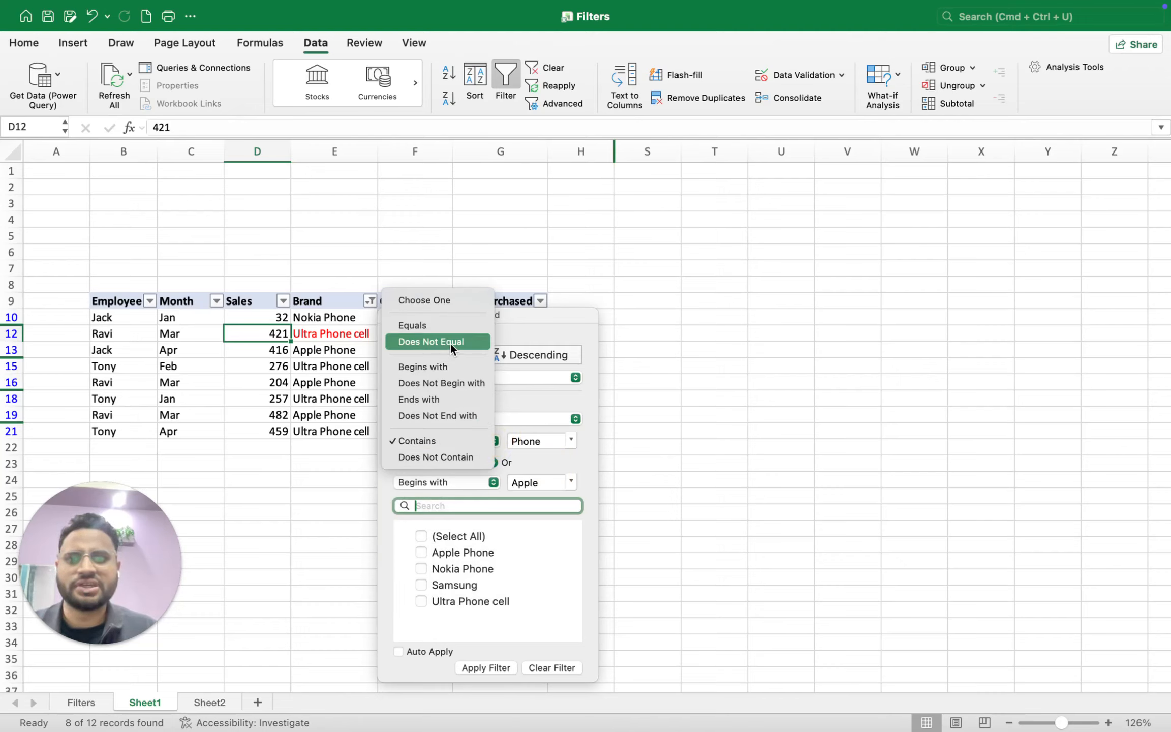
left_click(536, 457)
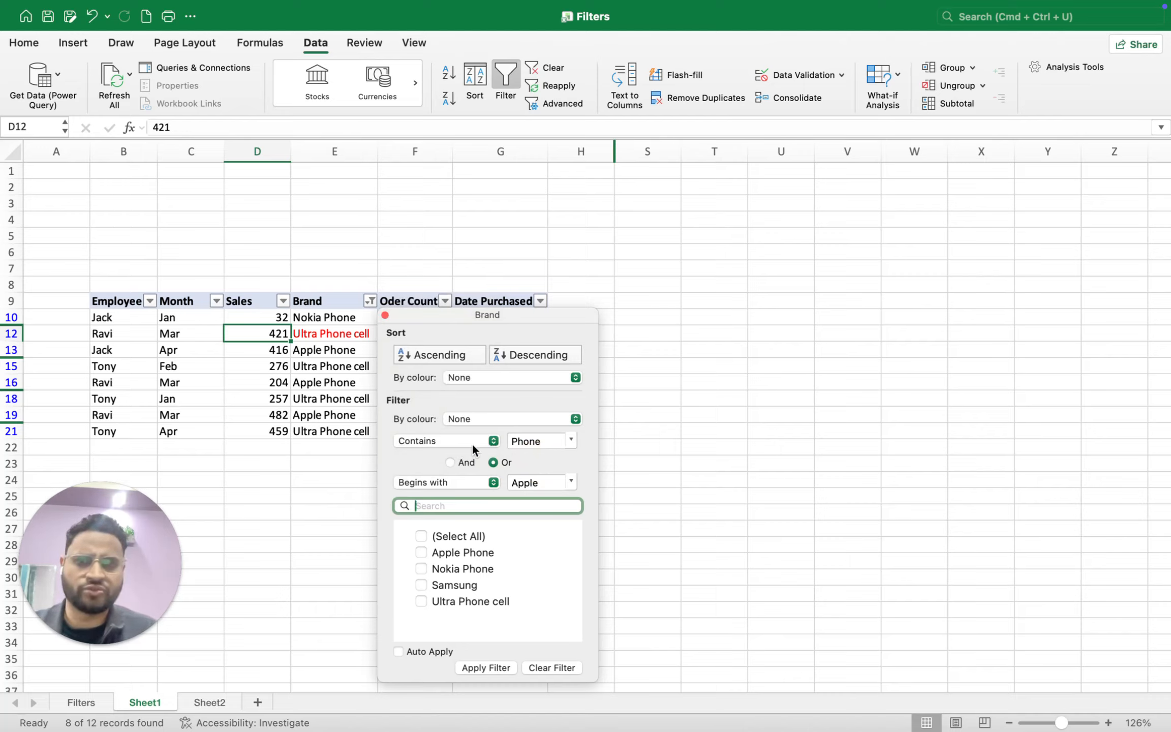
left_click(493, 441)
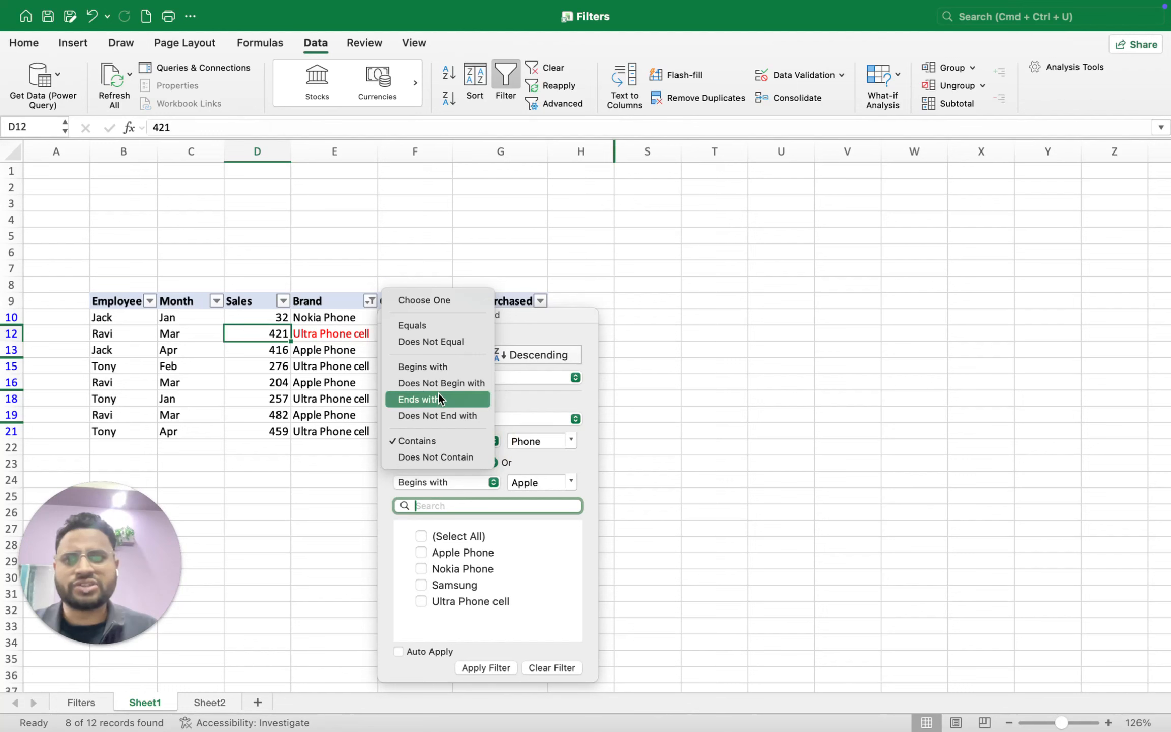
left_click(547, 464)
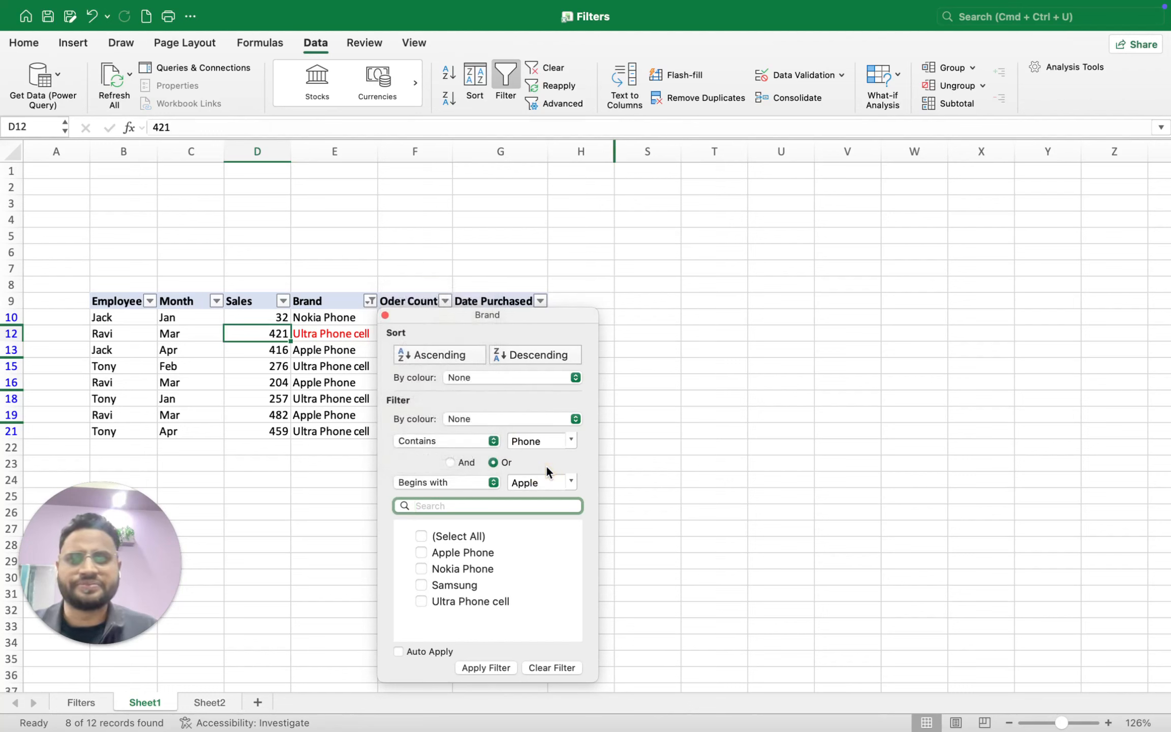
left_click(535, 666)
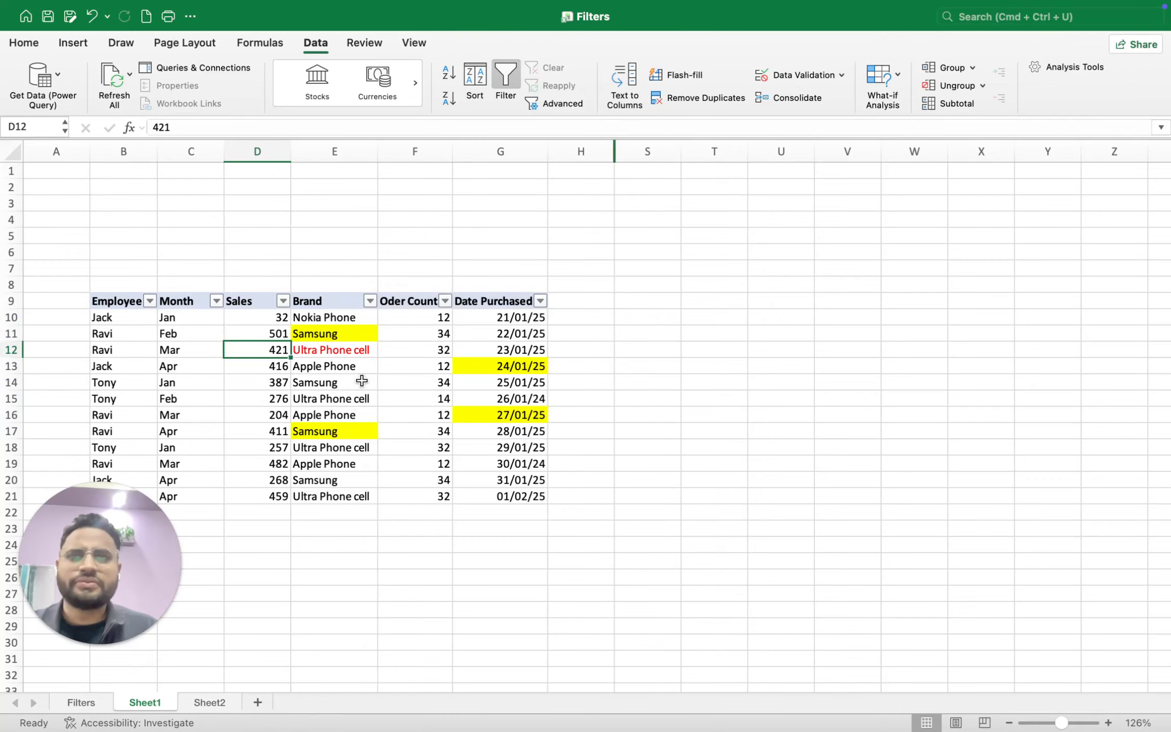
Step: Start a Between date condition in the Date Purchased column's filter
left_click(488, 366)
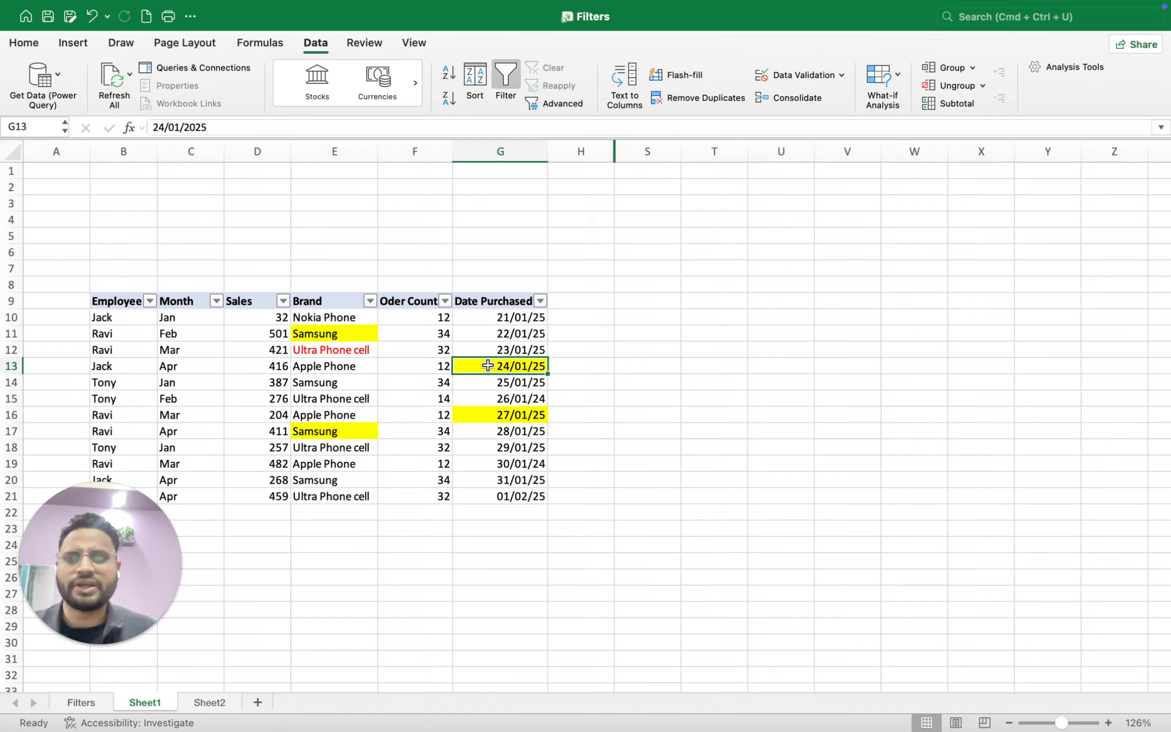
left_click(540, 302)
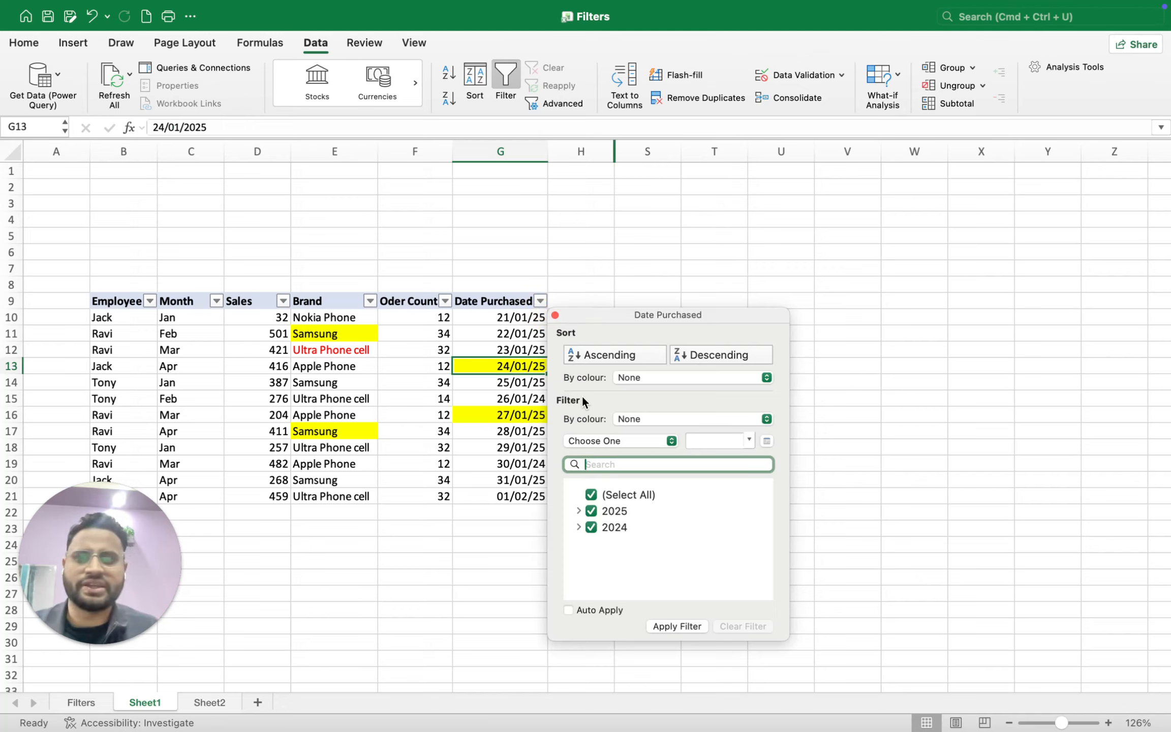
left_click(669, 441)
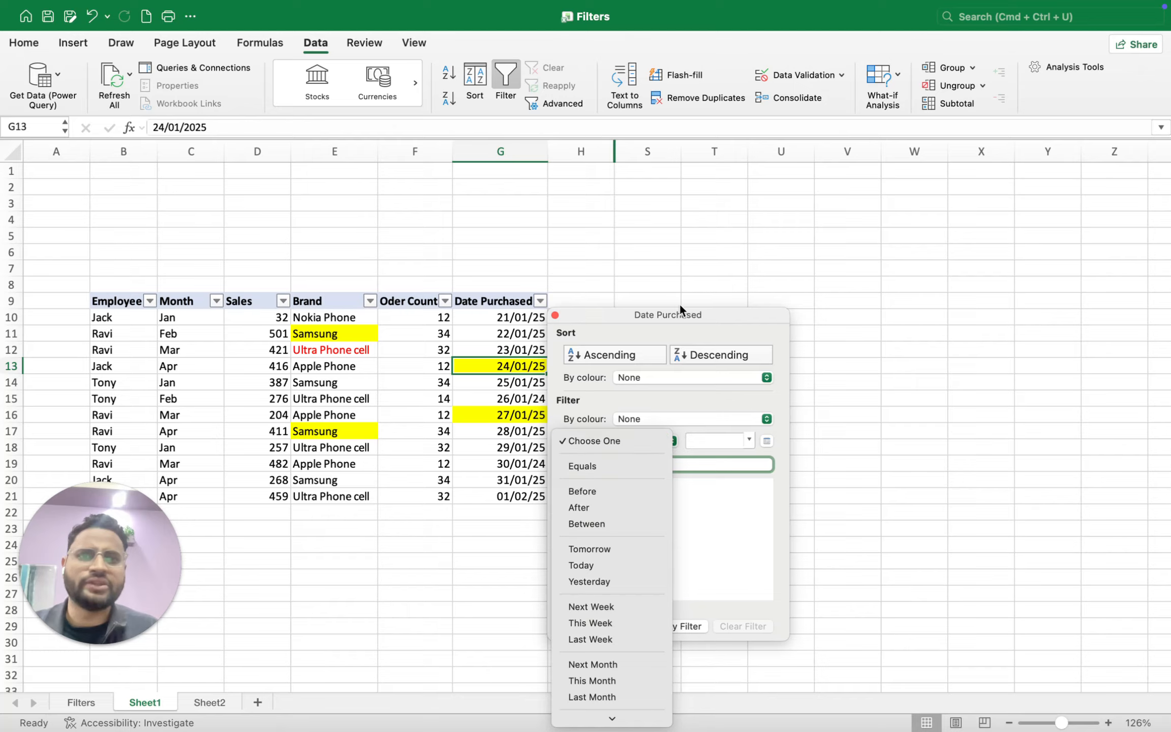
left_click_drag(670, 314, 698, 178)
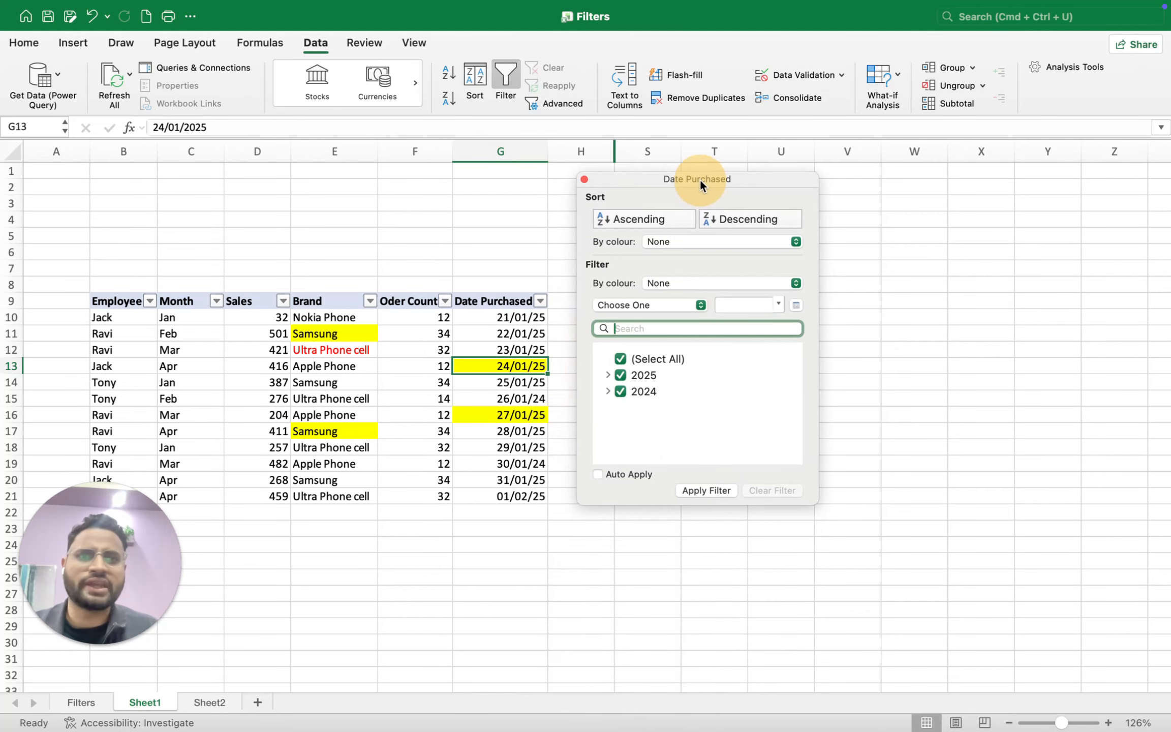
left_click(701, 304)
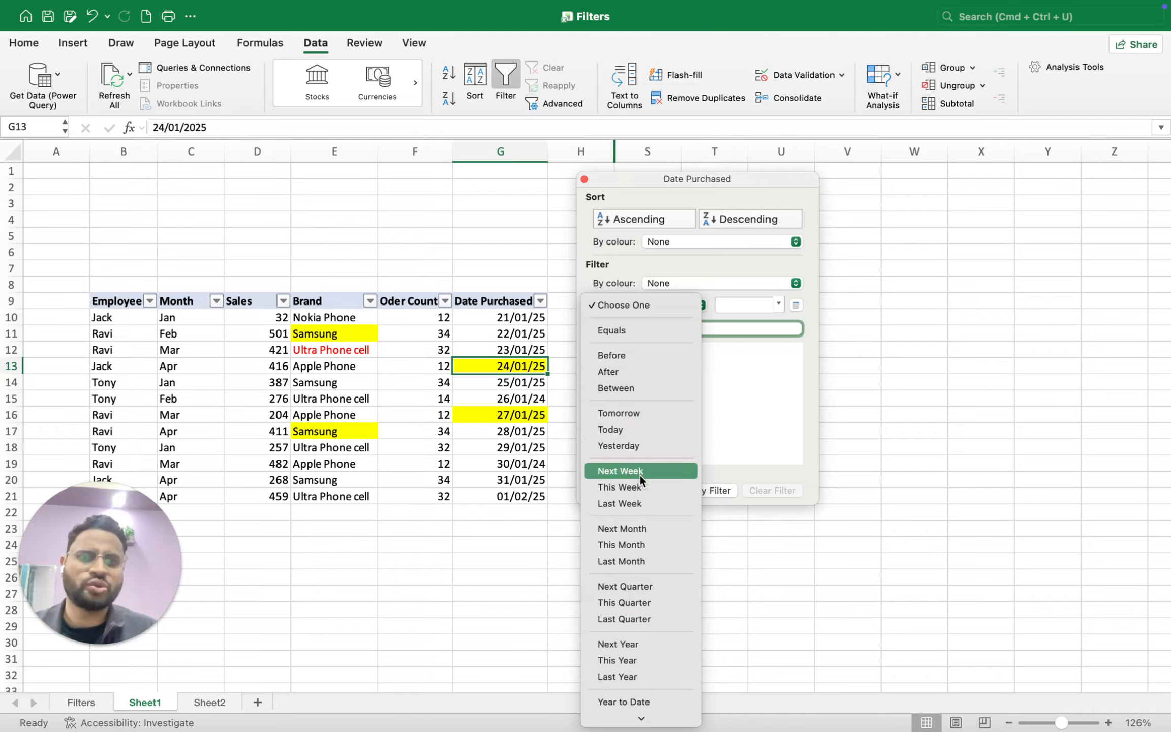
left_click(633, 390)
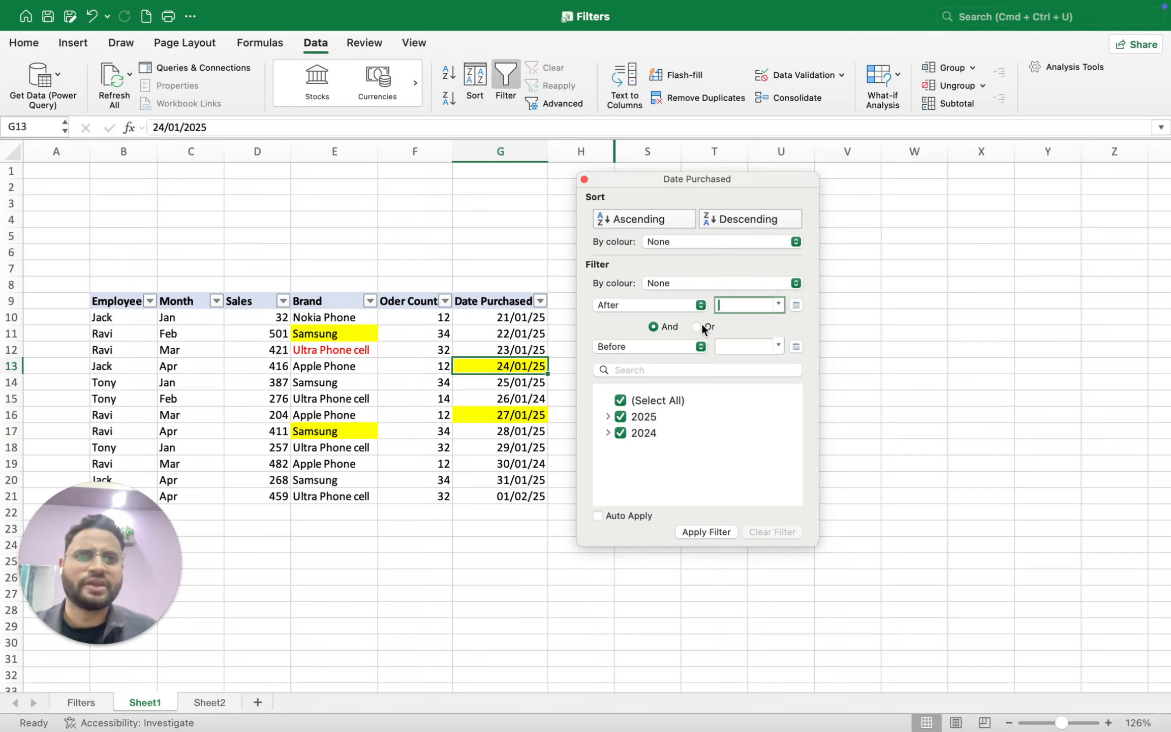
Step: Set the Date Purchased filter's After date to 24/01/25 using the calendar
left_click(796, 305)
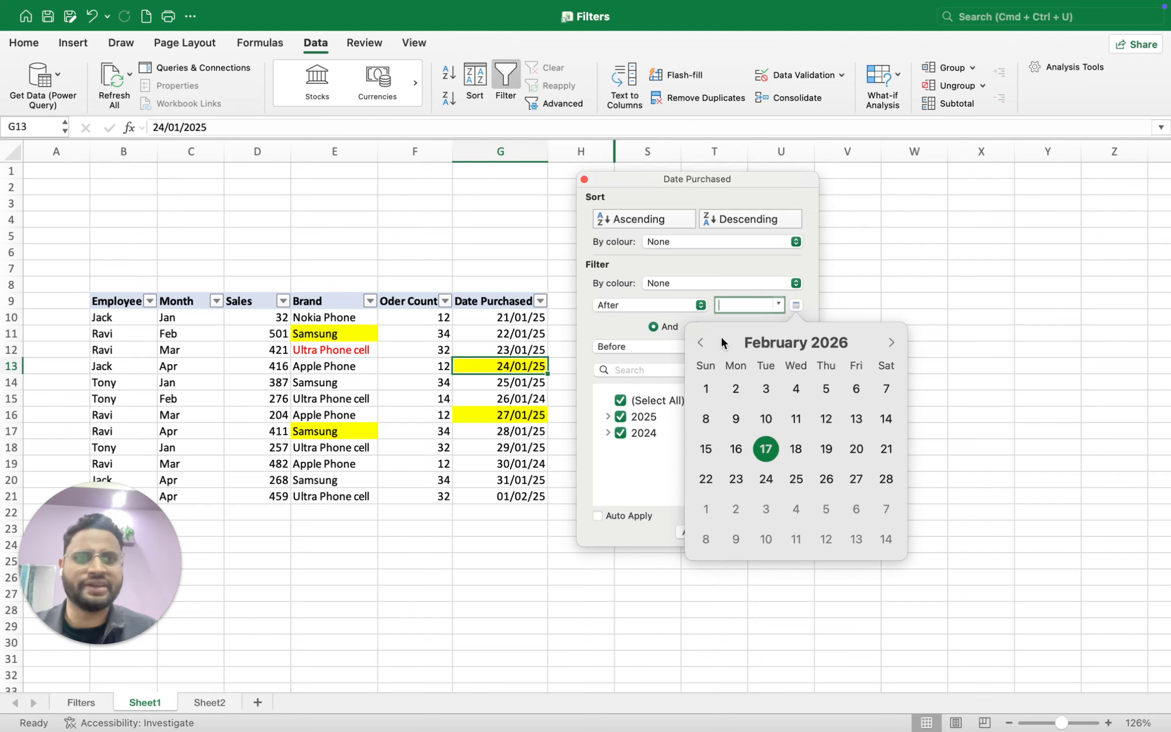
left_click(697, 343)
left_click(698, 343)
left_click(697, 343)
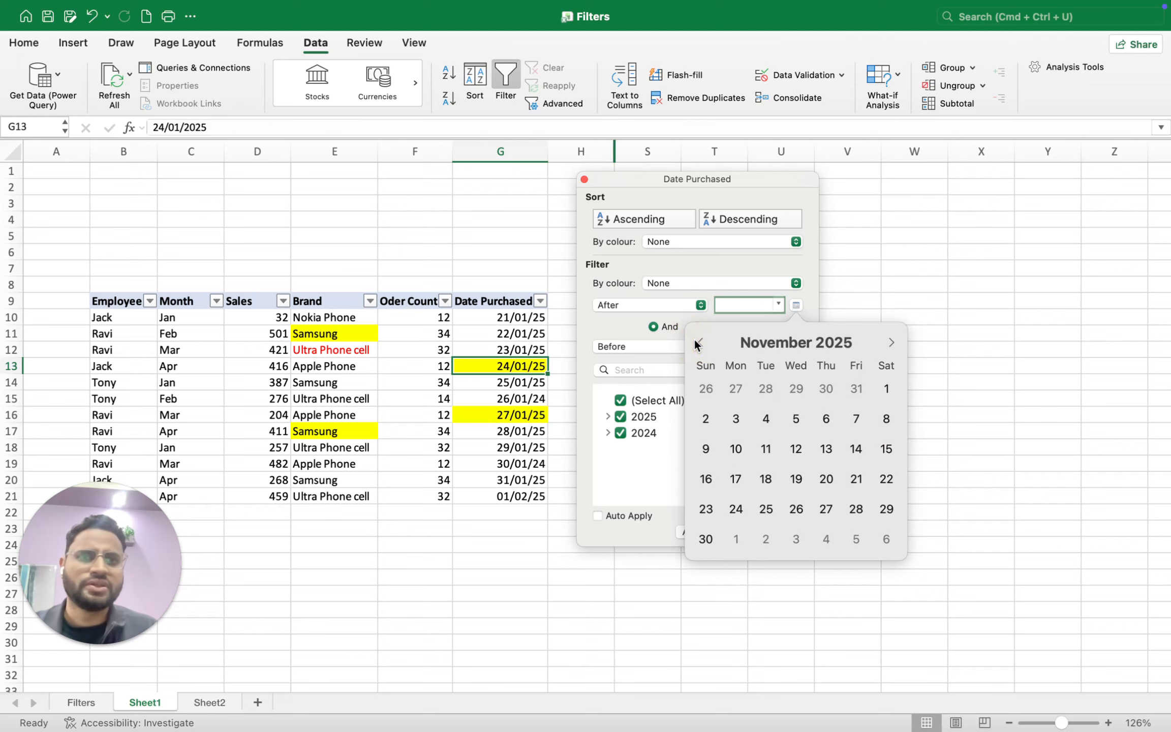
left_click(697, 343)
left_click(696, 343)
left_click(696, 343)
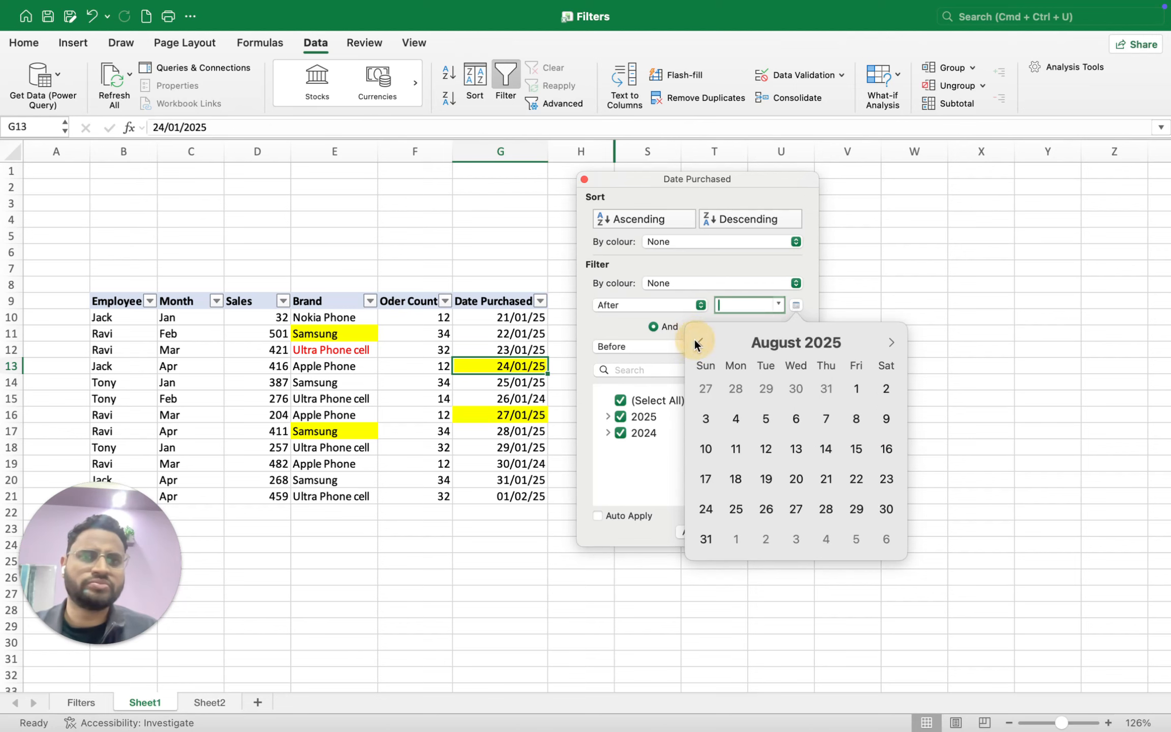
left_click(696, 343)
left_click(696, 343)
left_click(696, 343)
left_click(697, 343)
left_click(696, 343)
left_click(696, 343)
left_click(697, 343)
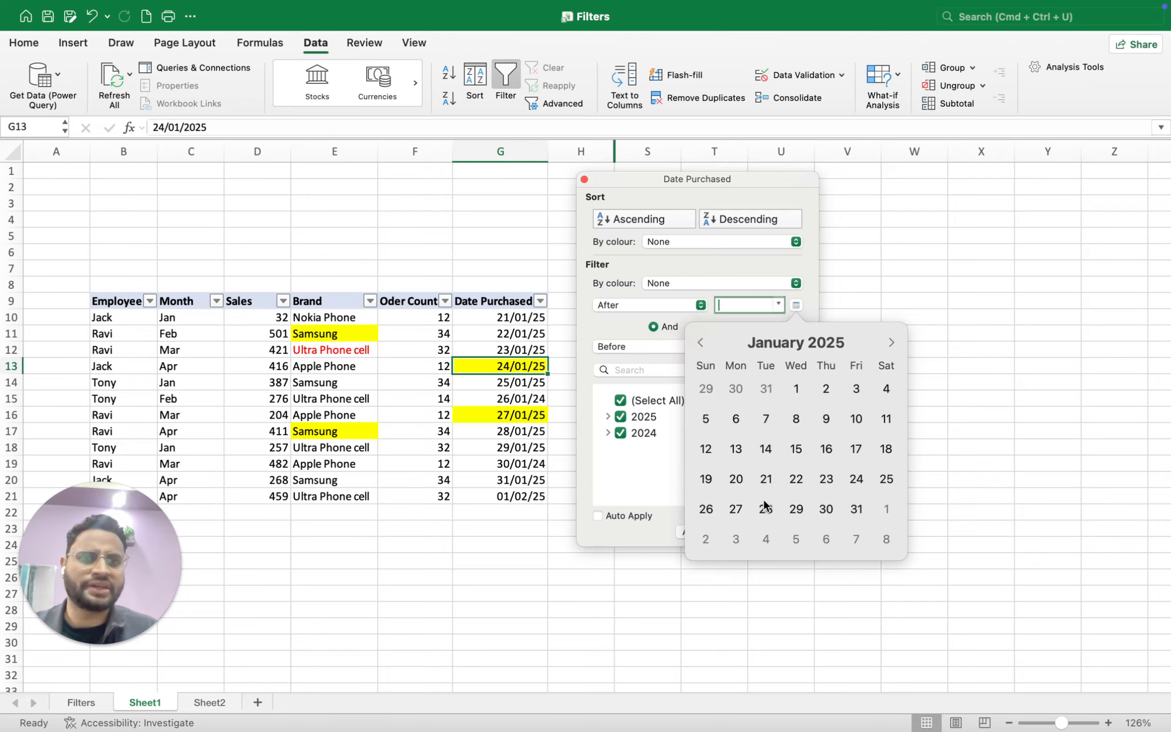
left_click(856, 480)
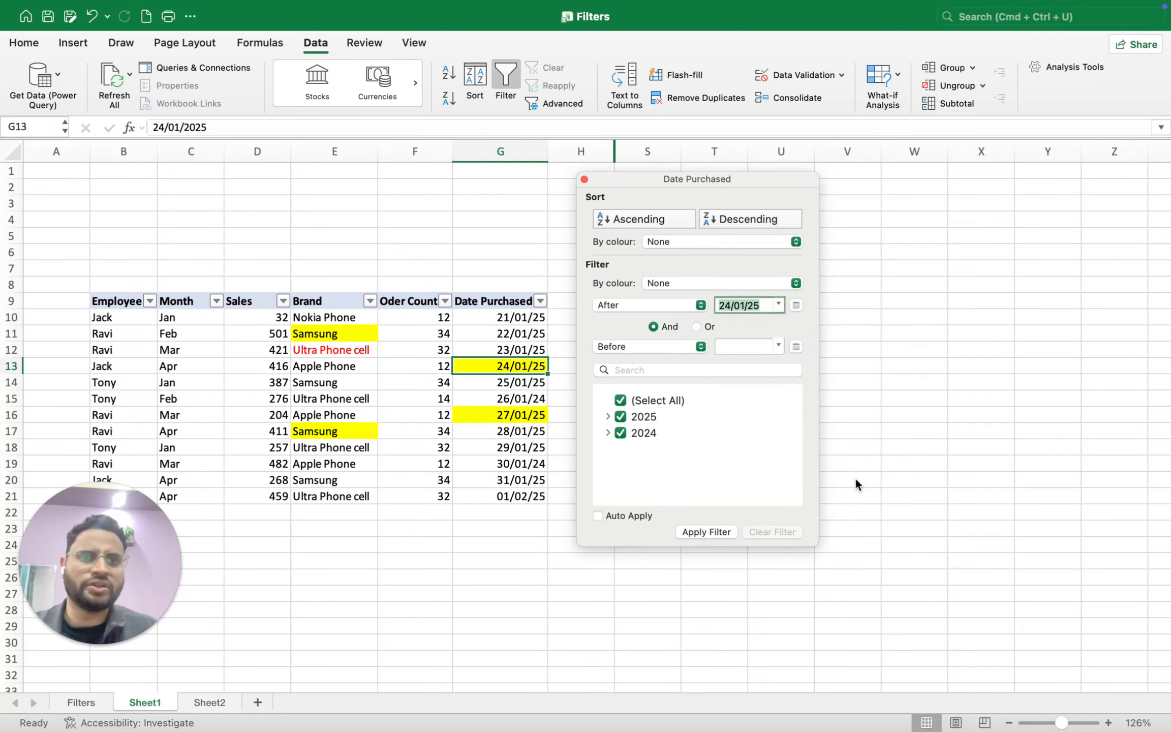
Step: Set the Date Purchased filter's Before date to 28/01/25 using the calendar and apply the filter
left_click(691, 345)
left_click(631, 346)
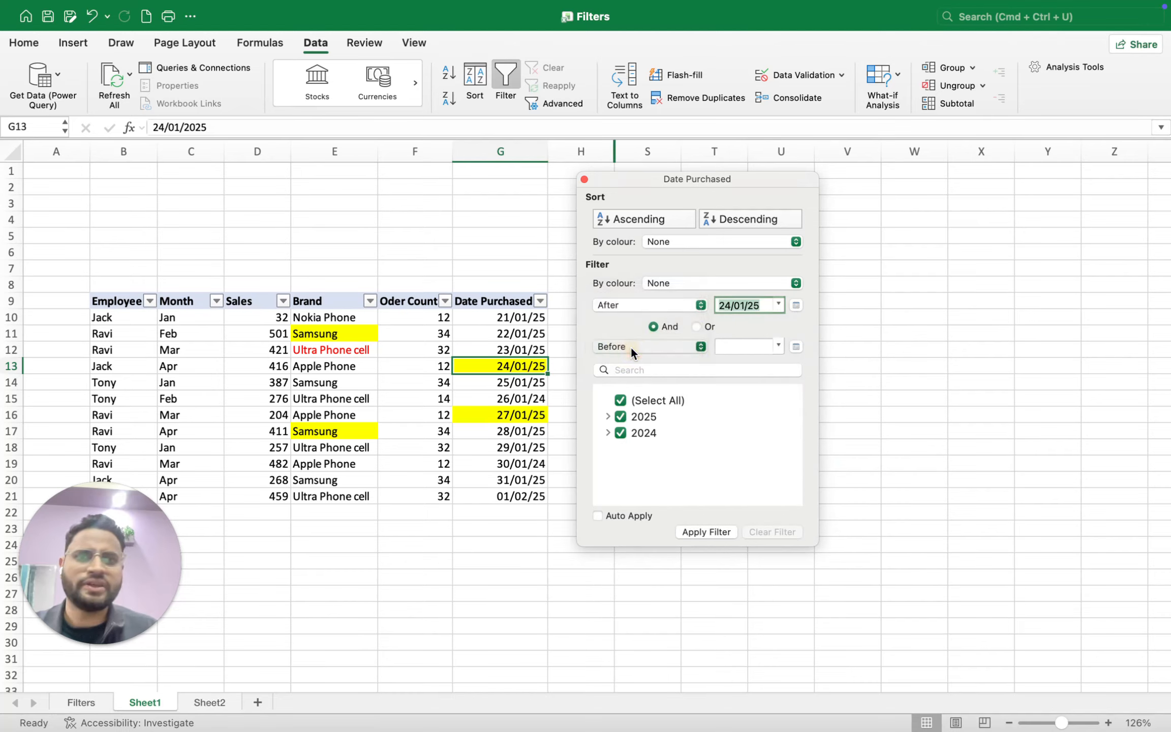
left_click(687, 346)
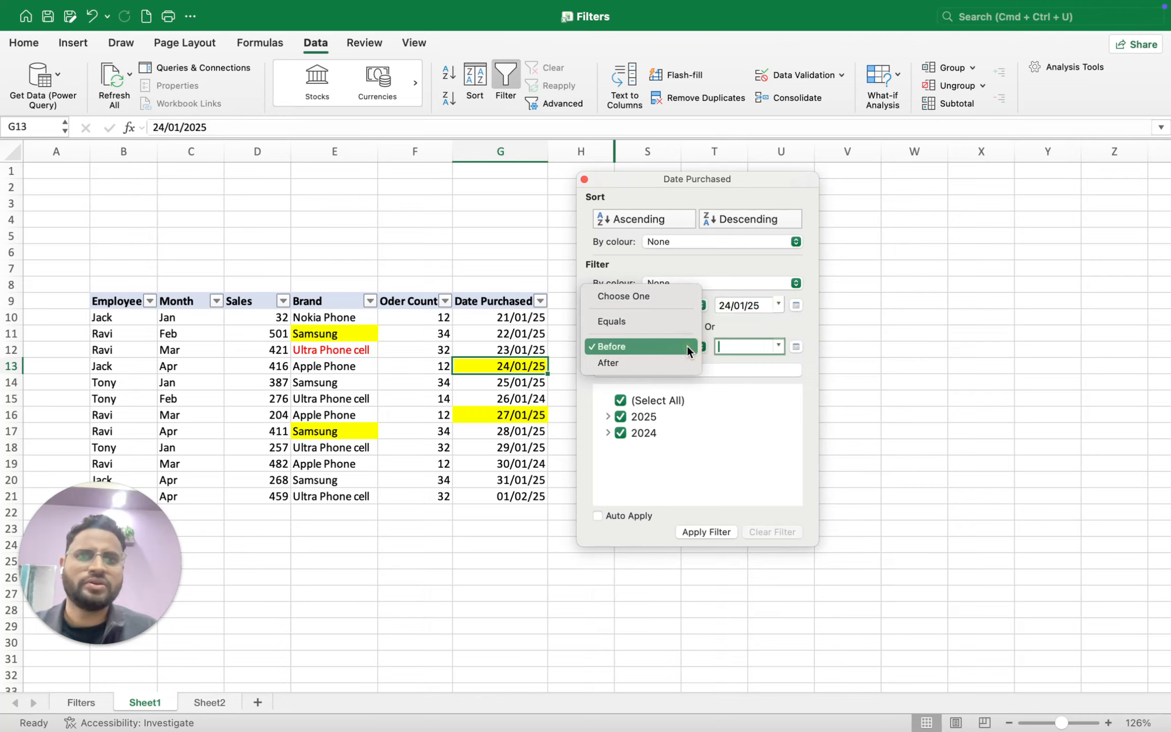
left_click(688, 350)
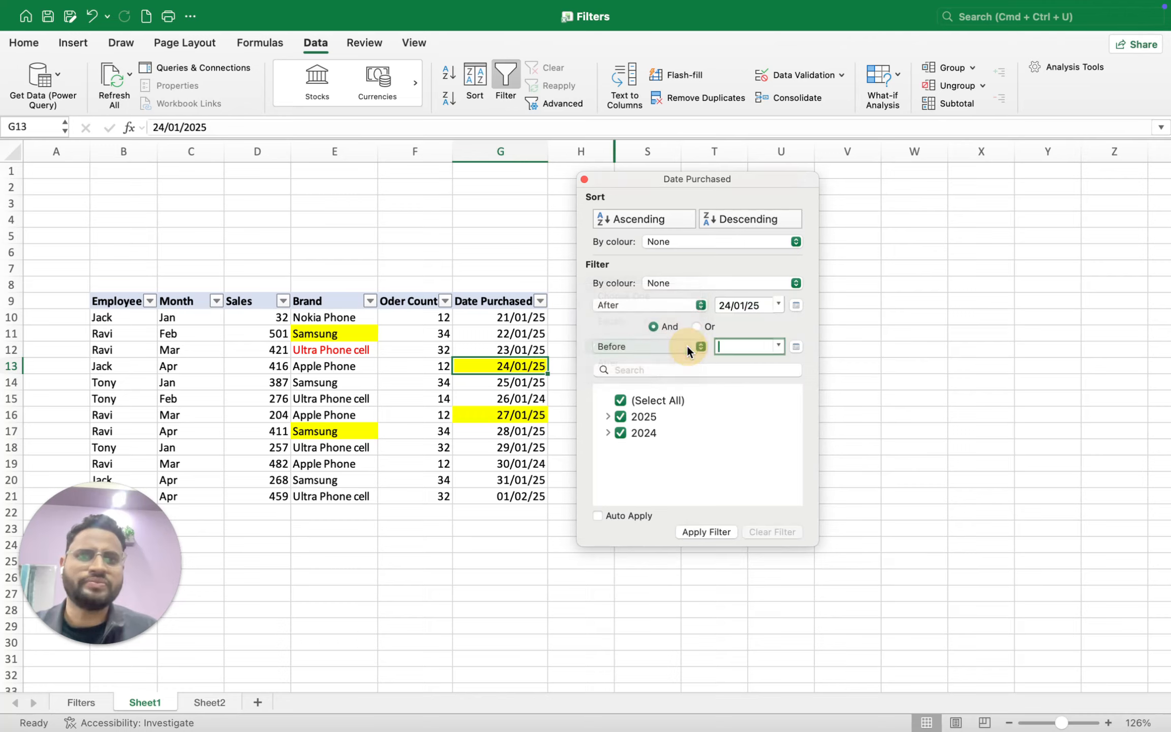
left_click(794, 346)
left_click(701, 384)
left_click(701, 384)
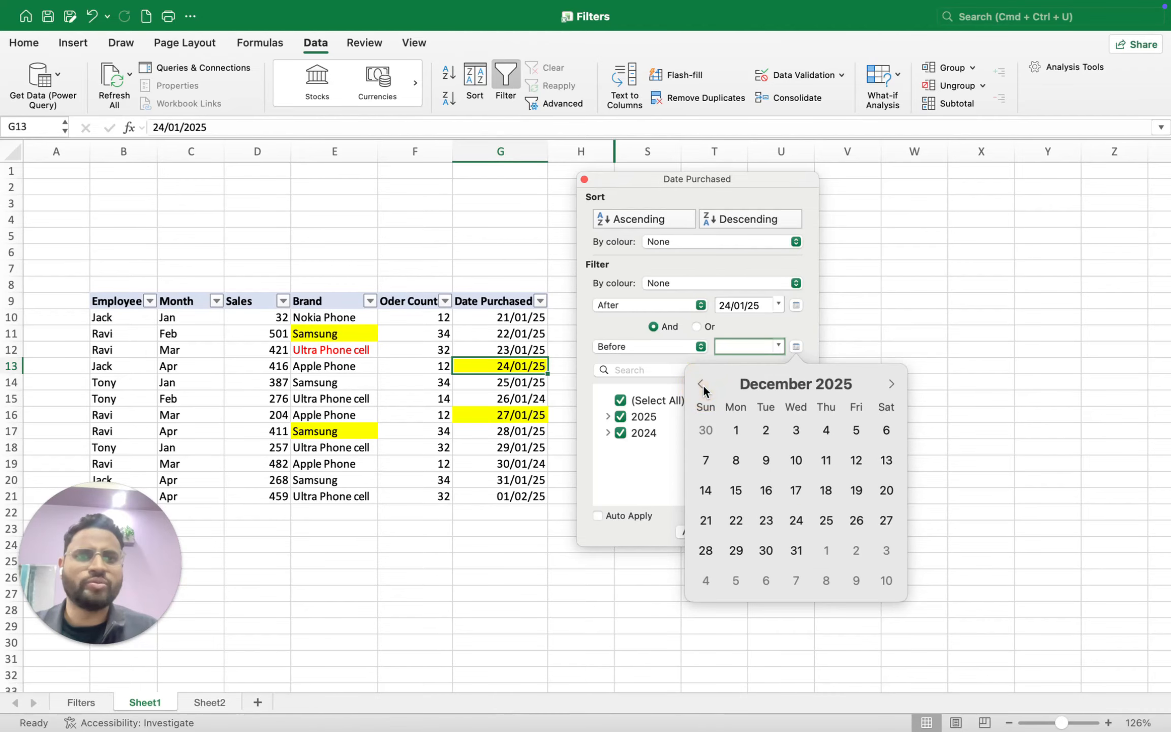
left_click(702, 384)
left_click(701, 384)
left_click(702, 384)
left_click(702, 385)
left_click(702, 385)
left_click(702, 384)
left_click(702, 384)
left_click(702, 384)
left_click(701, 384)
left_click(701, 385)
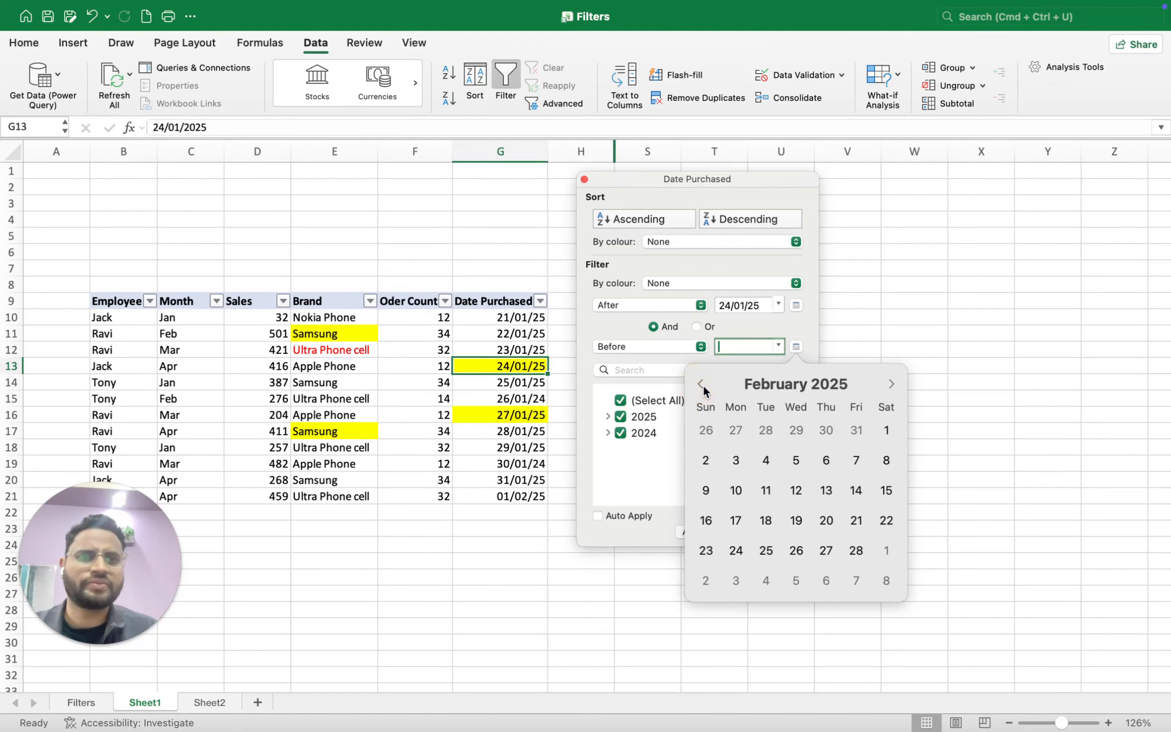
left_click(701, 384)
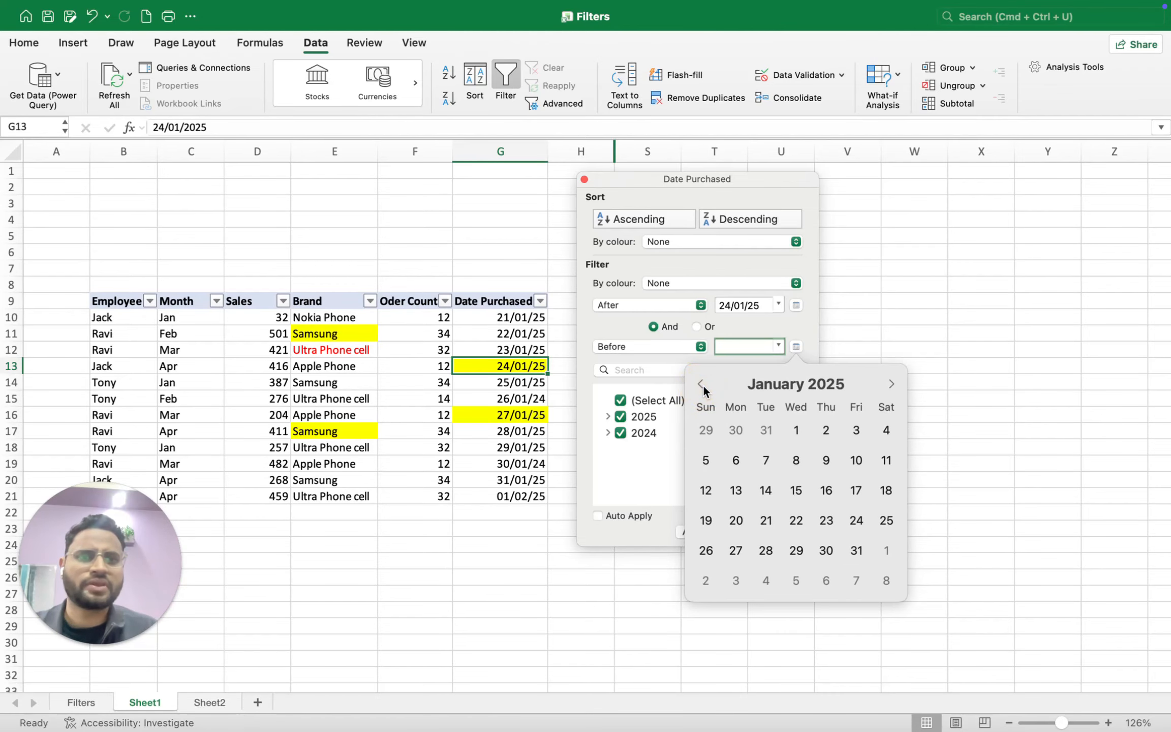
left_click(771, 549)
left_click(694, 533)
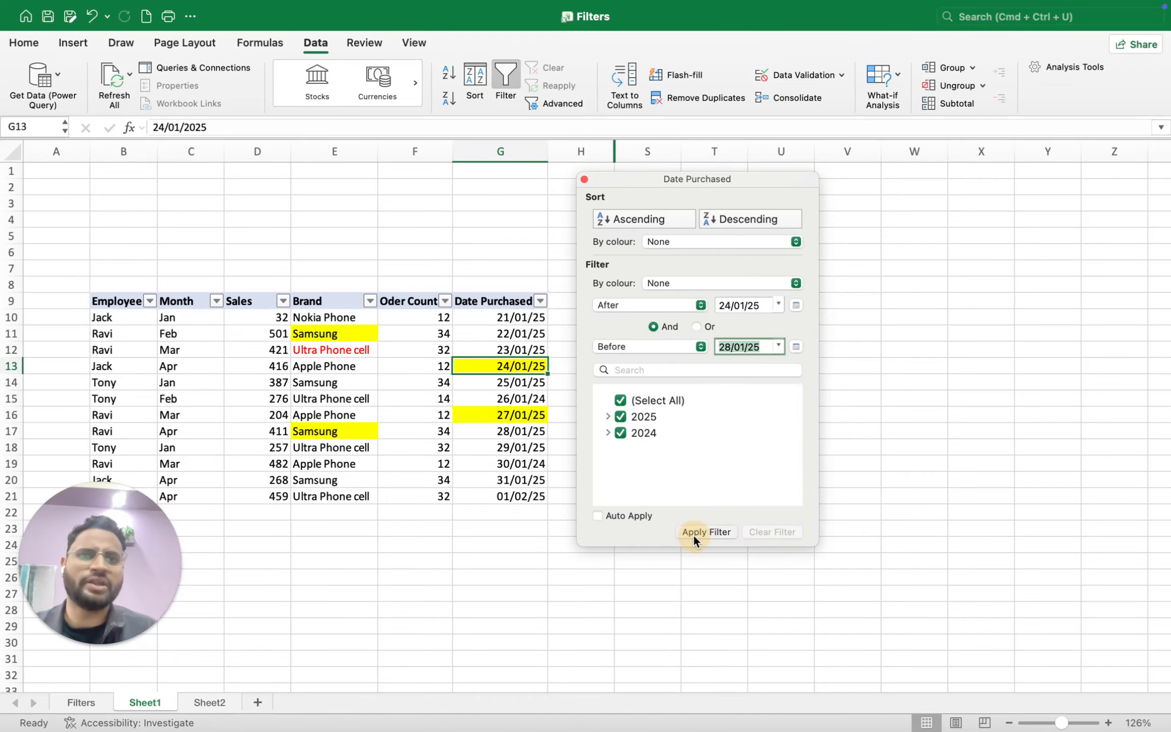
left_click(494, 499)
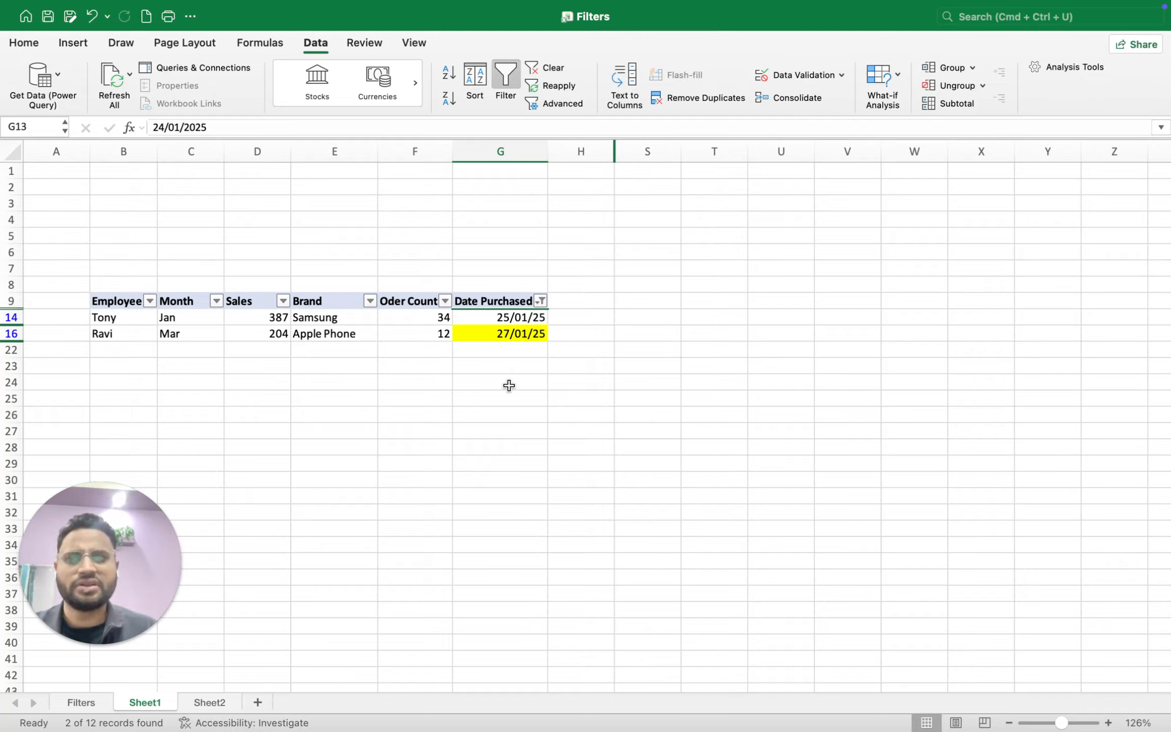
Step: Clear the Date Purchased column's date range filter and apply a Last Year filter instead
left_click(540, 301)
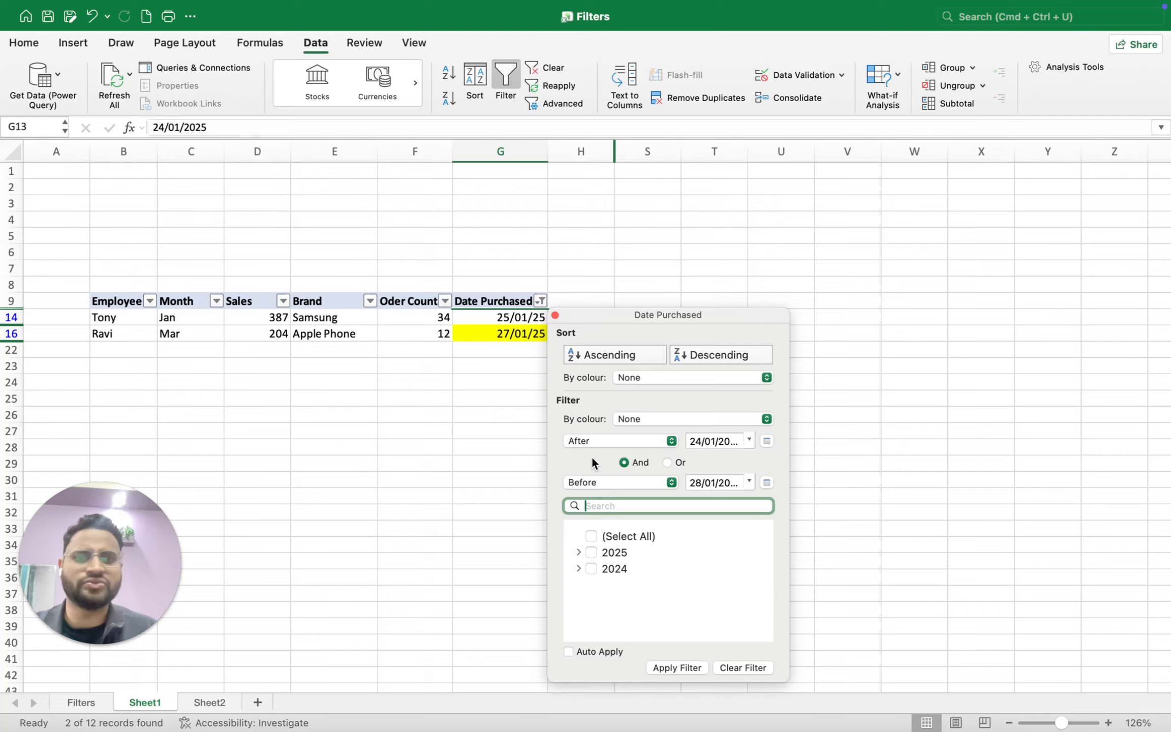
left_click(752, 667)
left_click(669, 440)
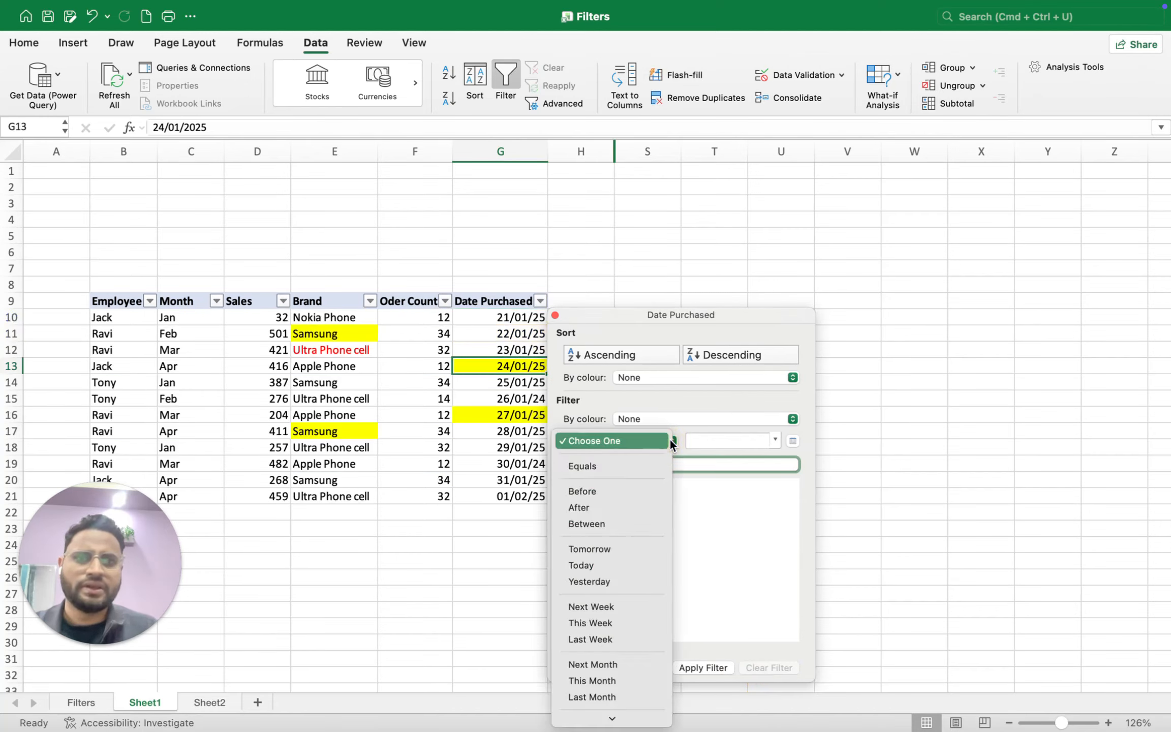
left_click(671, 311)
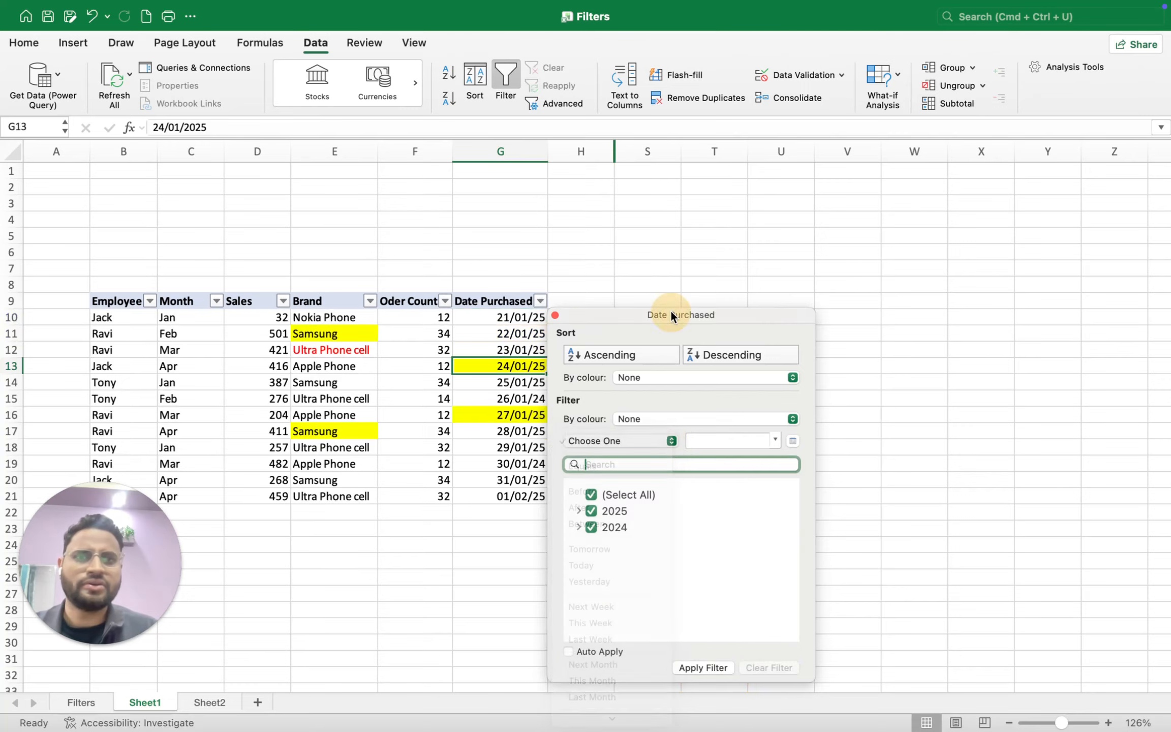
left_click_drag(671, 311, 682, 177)
left_click(682, 305)
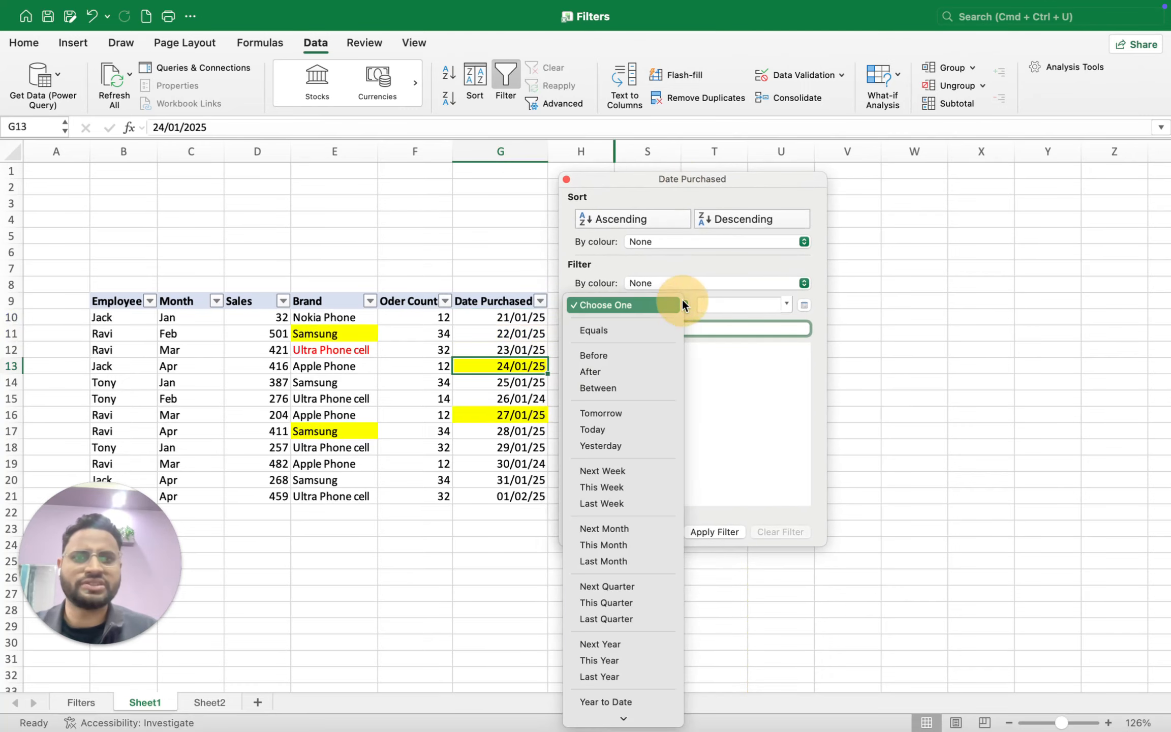
left_click(594, 675)
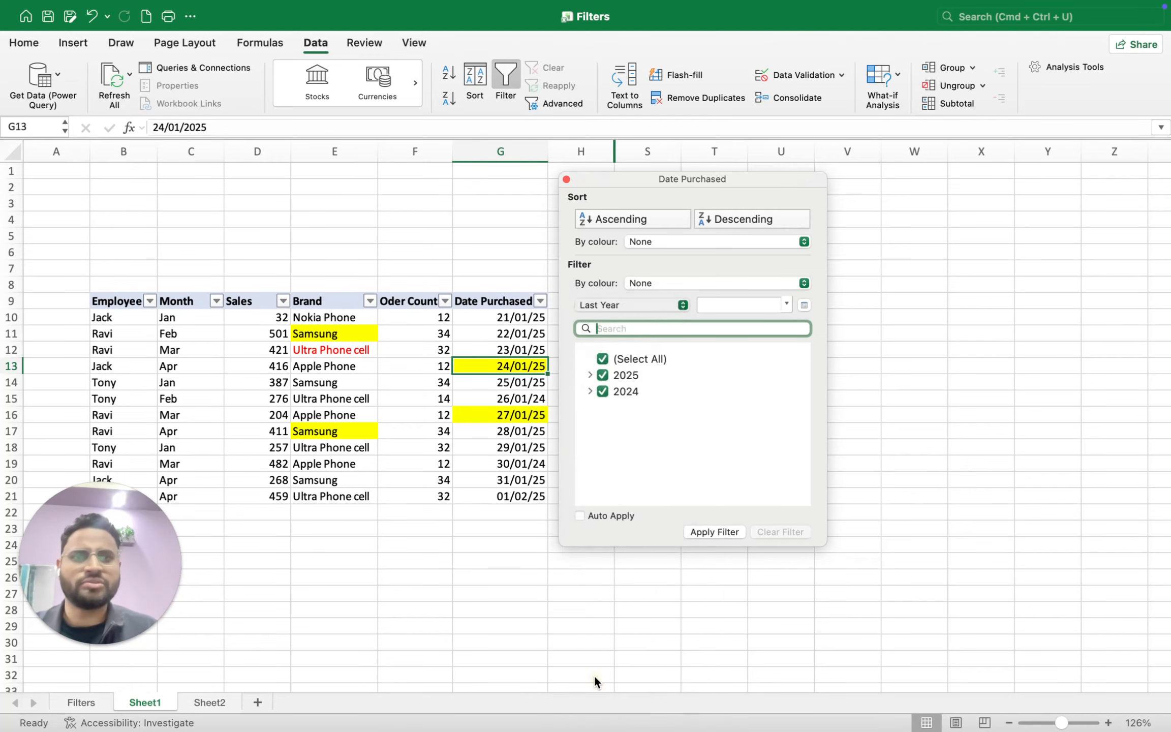
left_click(713, 531)
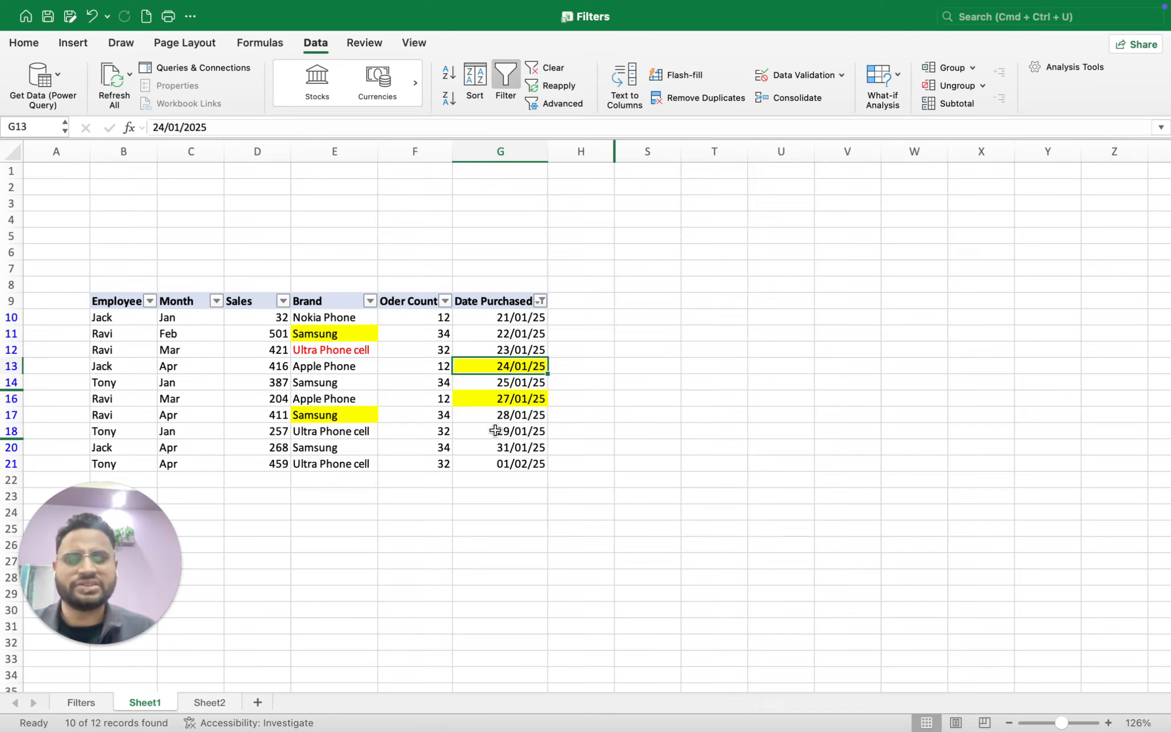
Step: Clear the Date Purchased column's Last Year filter and review the date conditions offered for the column
left_click(541, 301)
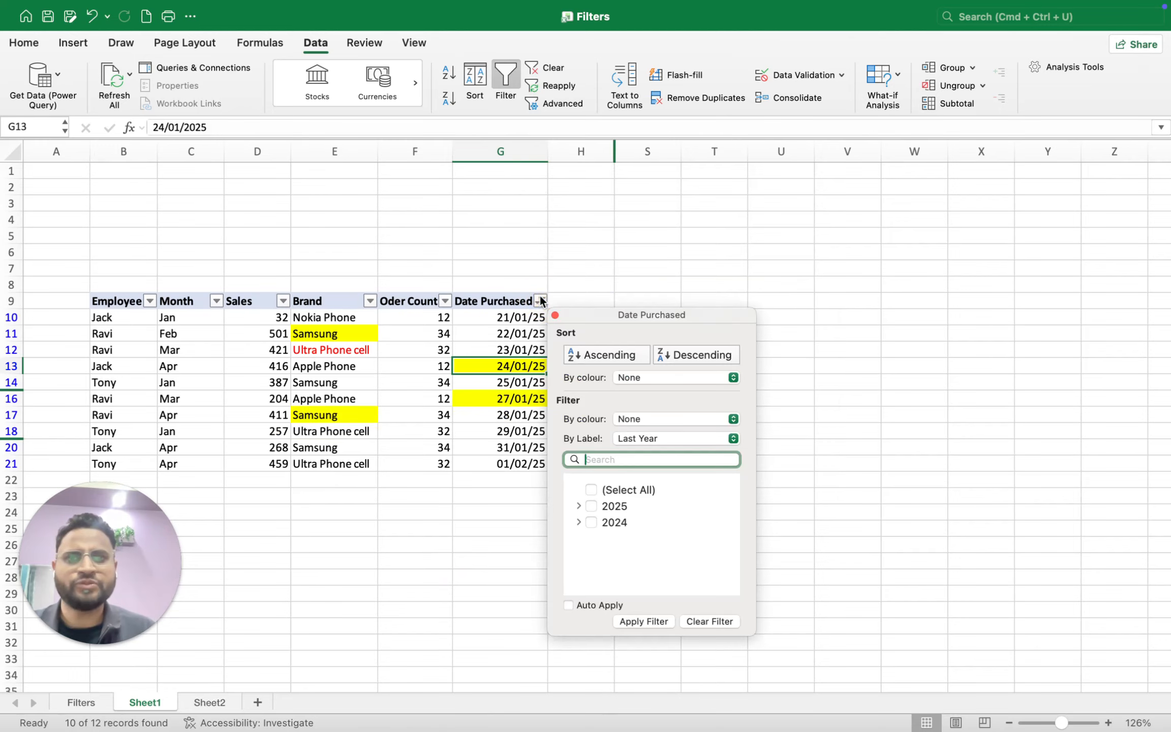
left_click(694, 619)
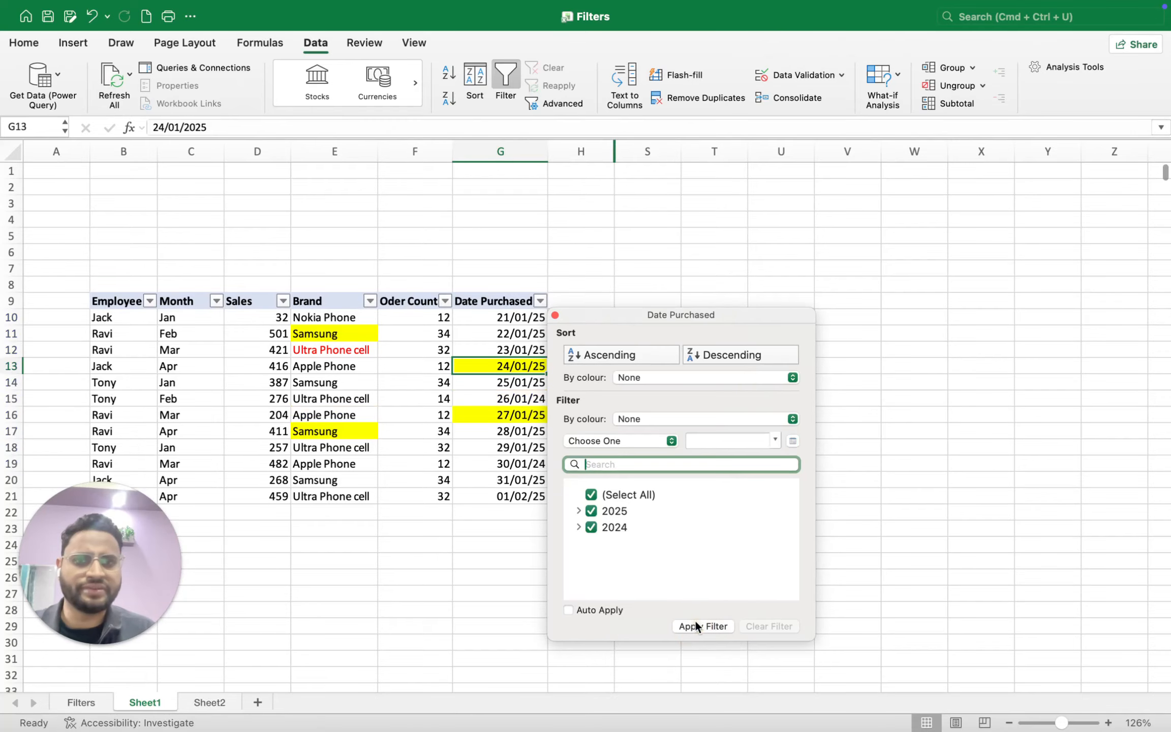
left_click(669, 438)
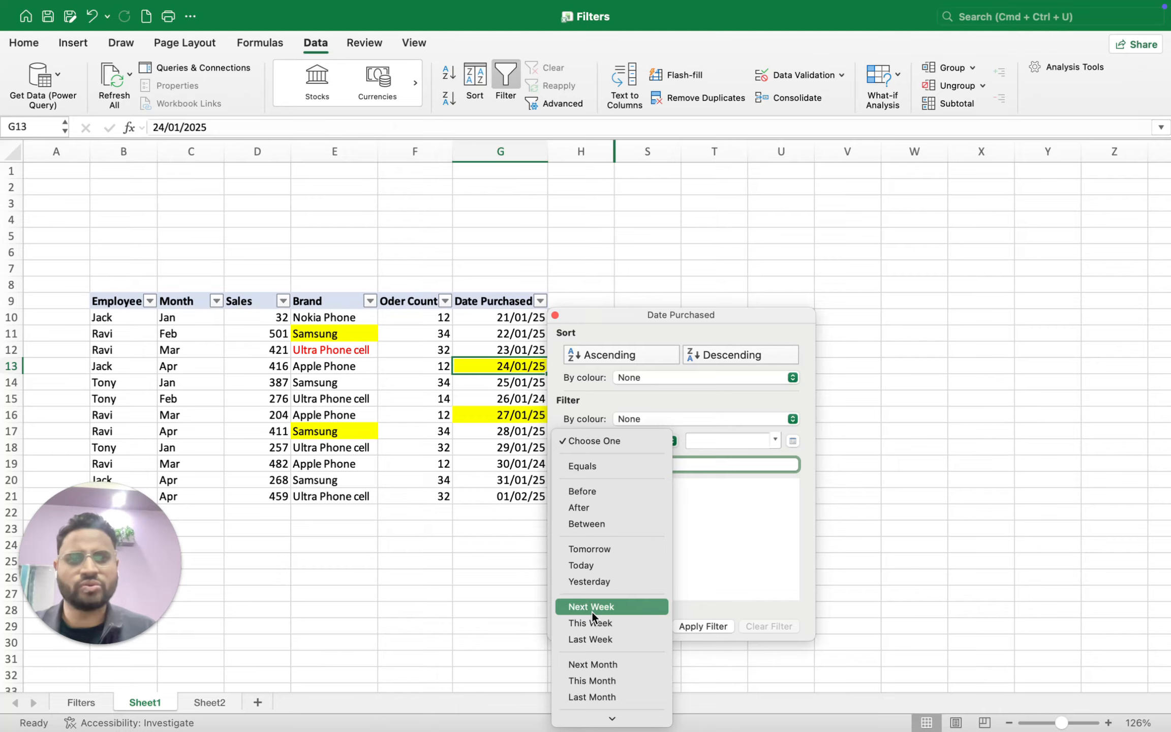
left_click(863, 538)
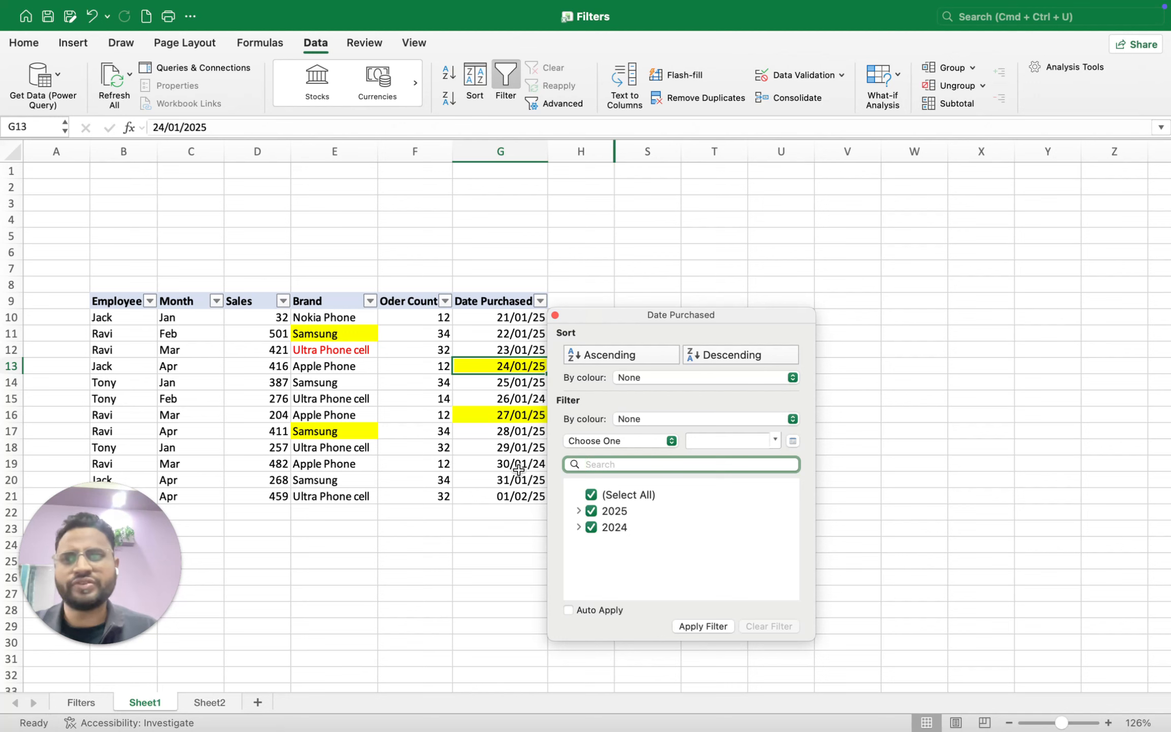
left_click(670, 441)
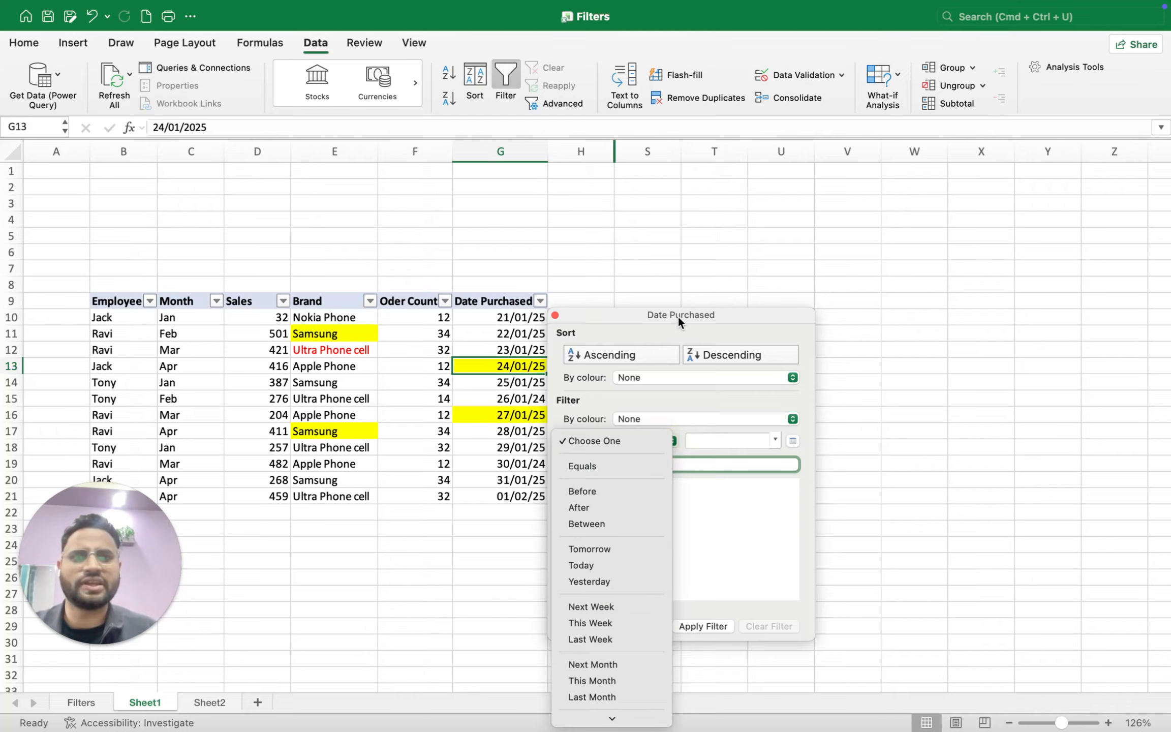
left_click(867, 570)
left_click(359, 382)
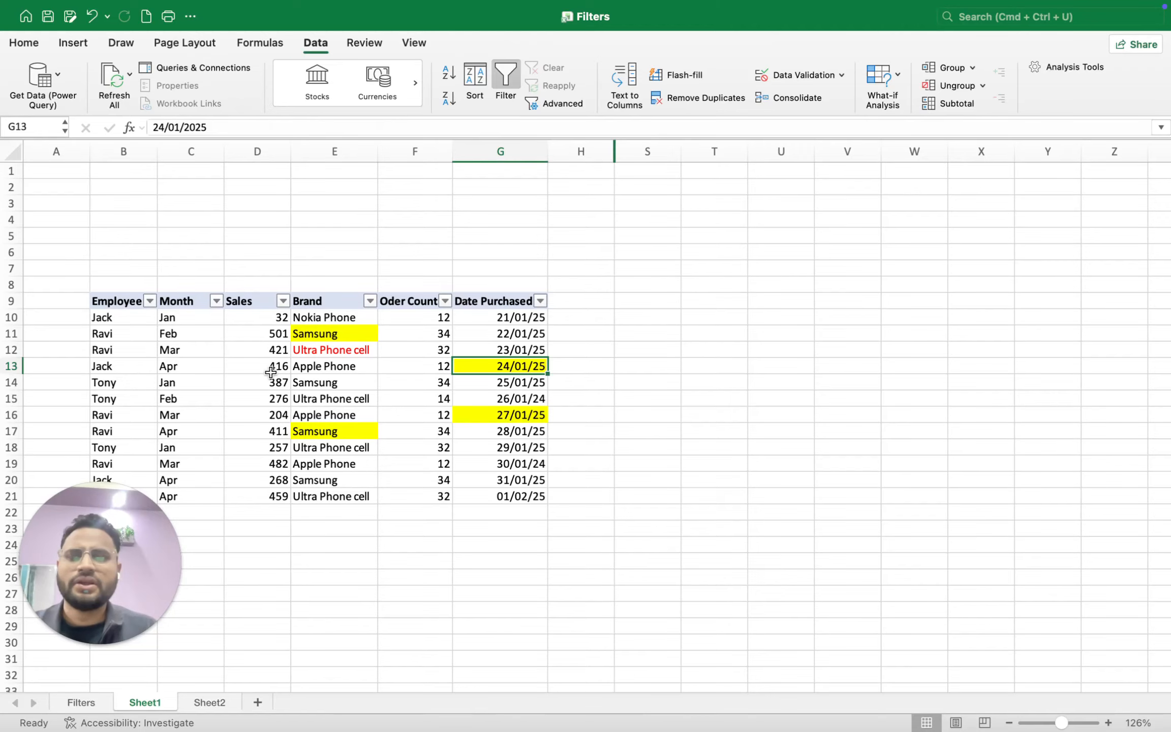
left_click(369, 302)
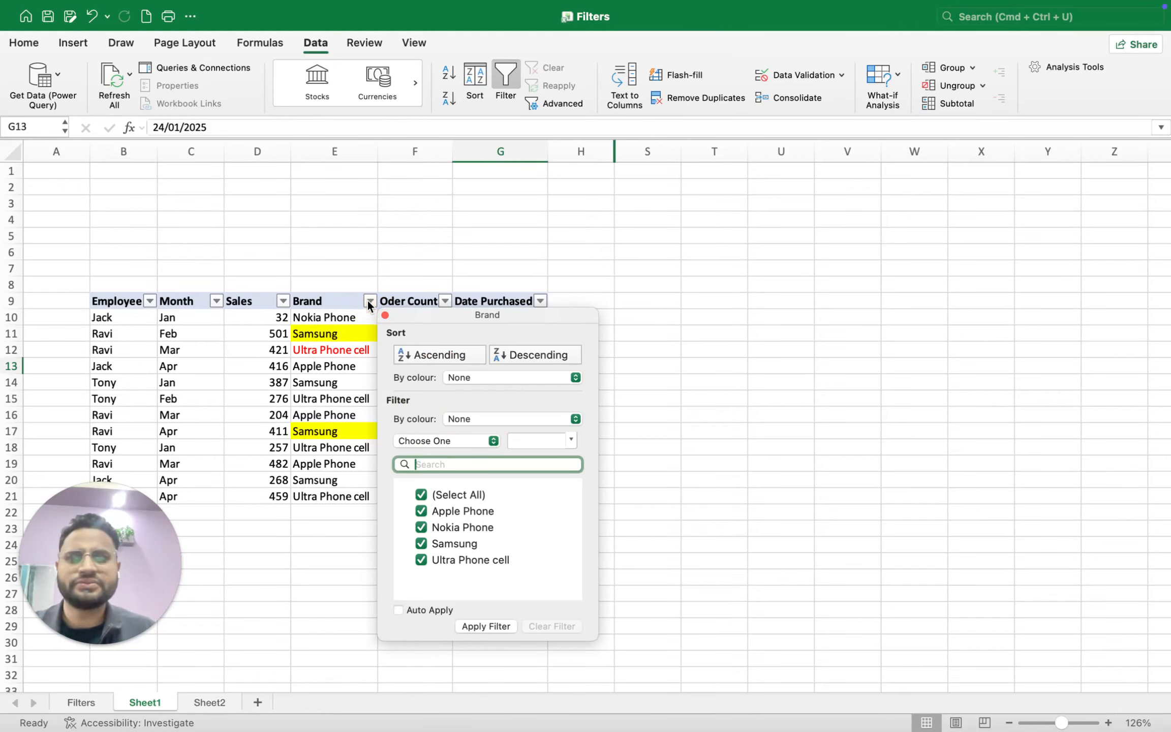
left_click(346, 357)
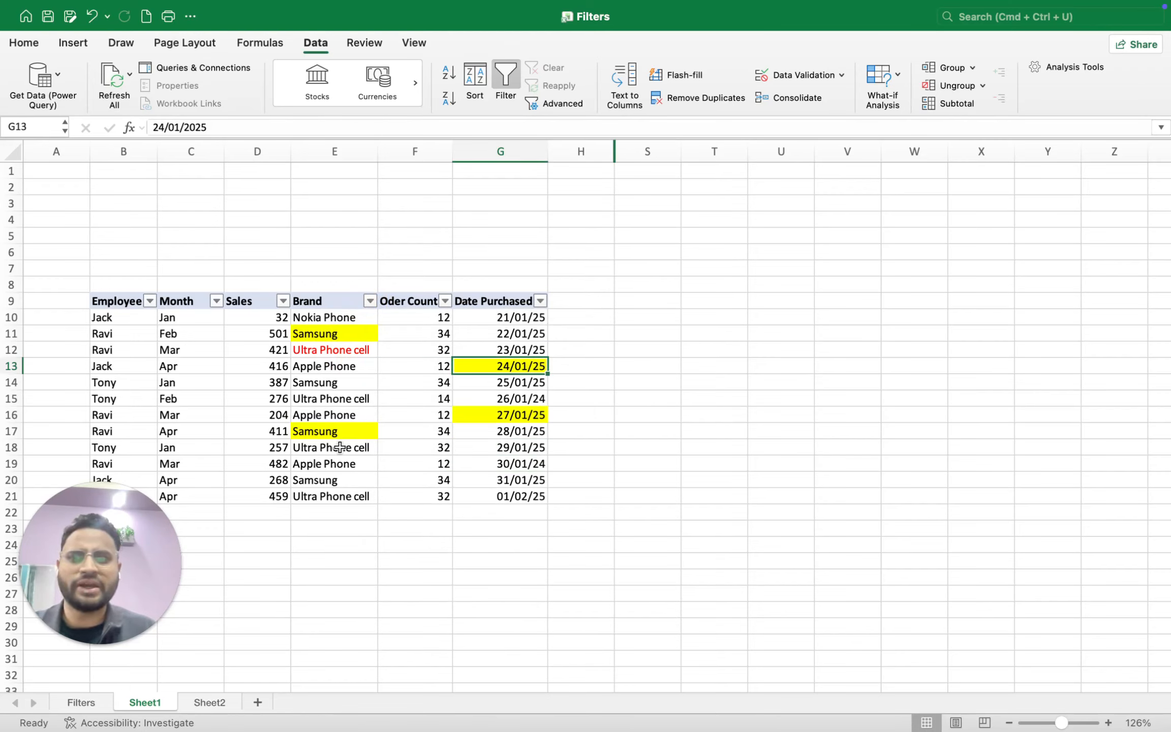
left_click(330, 334)
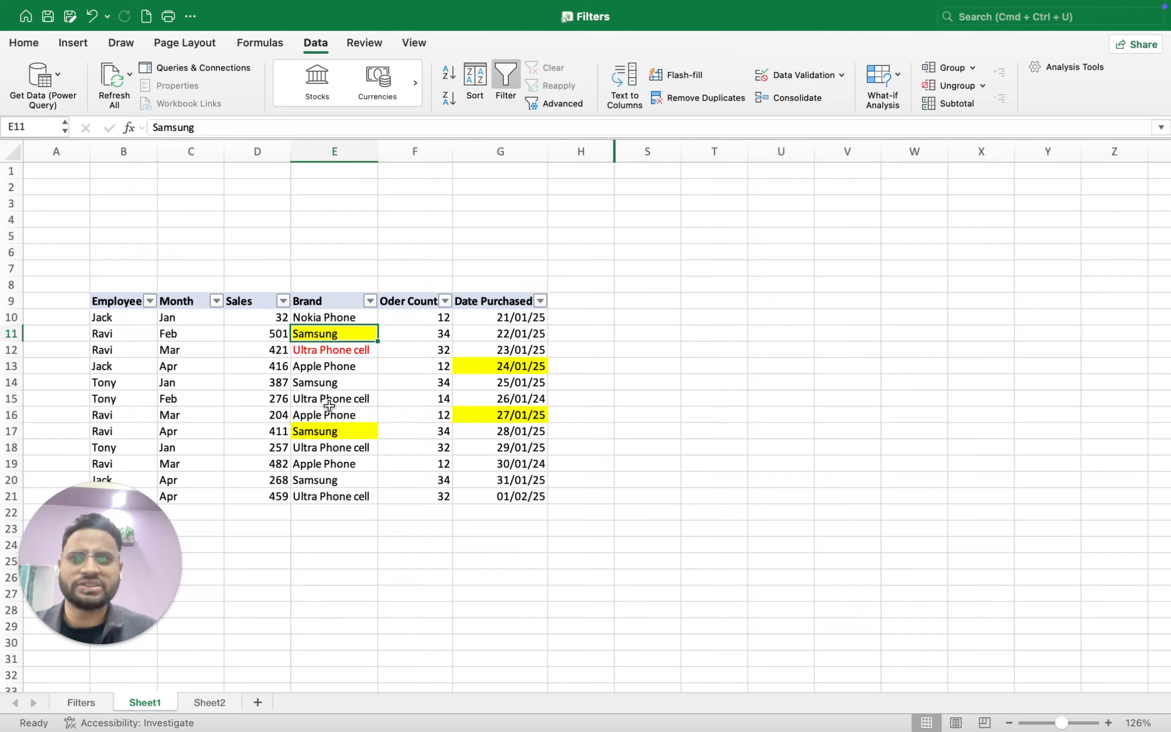
left_click(326, 443)
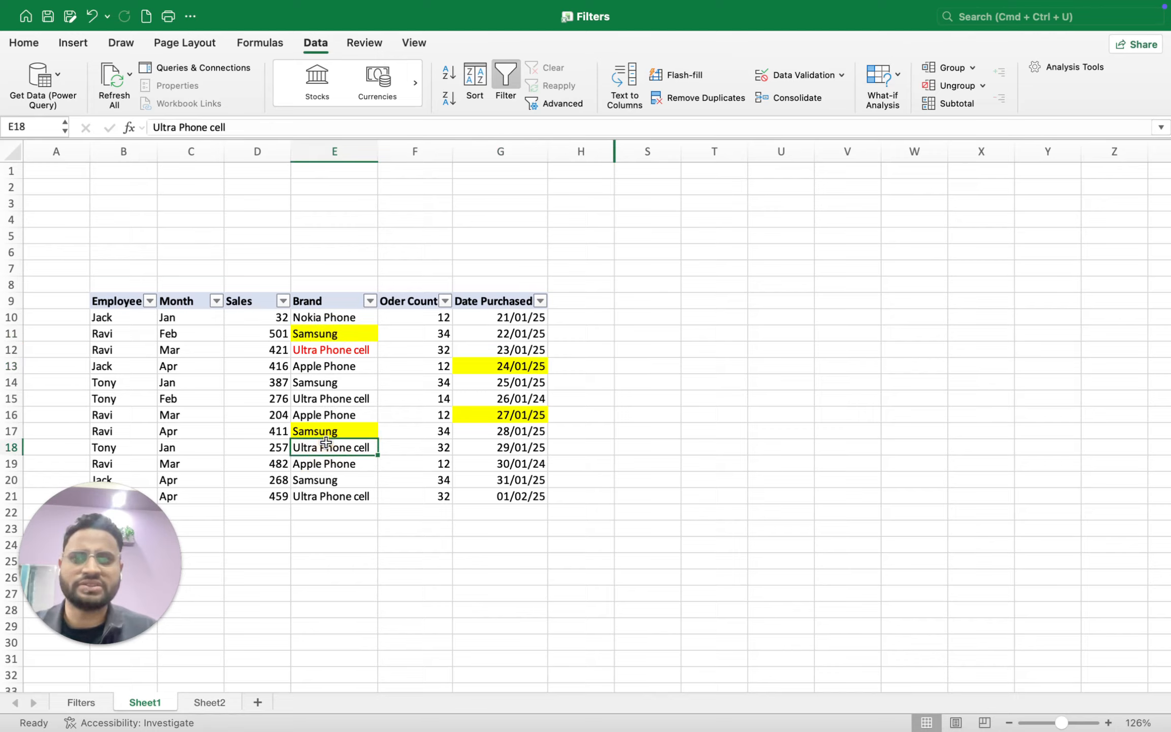
Step: Examine the Brand column's entries, its yellow-filled and red-text cells, and the filter options offered for the column
left_click(326, 478)
left_click(336, 413)
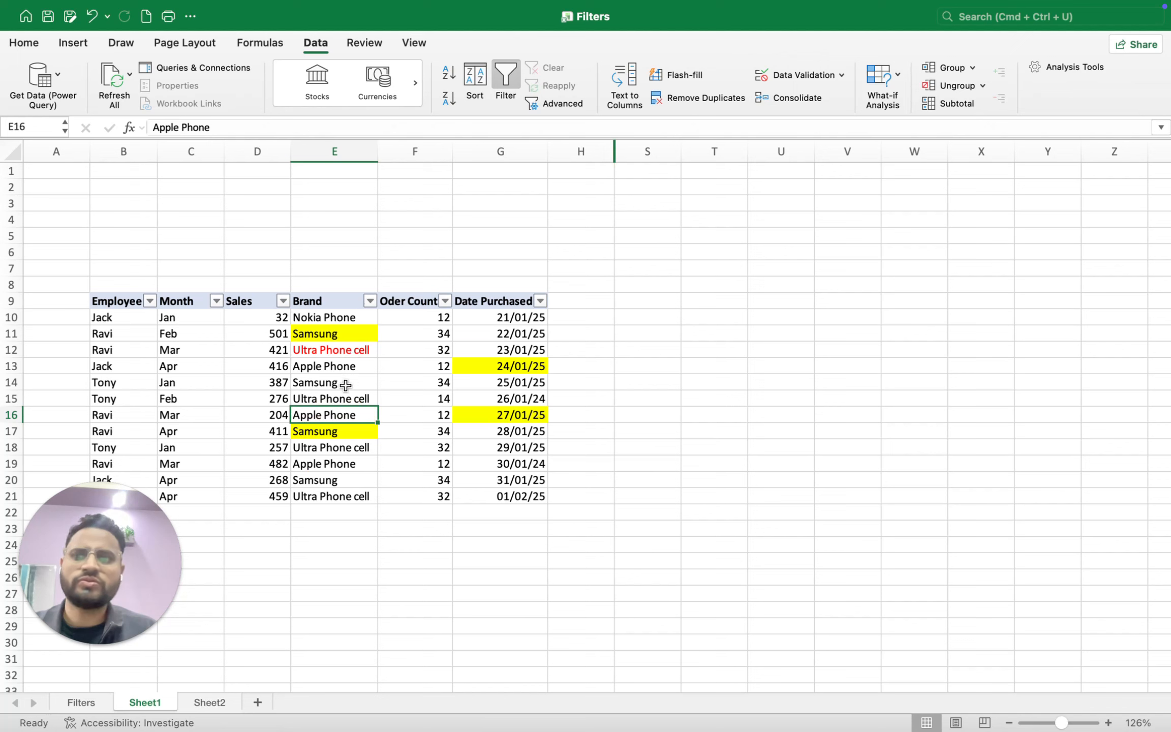
left_click(370, 301)
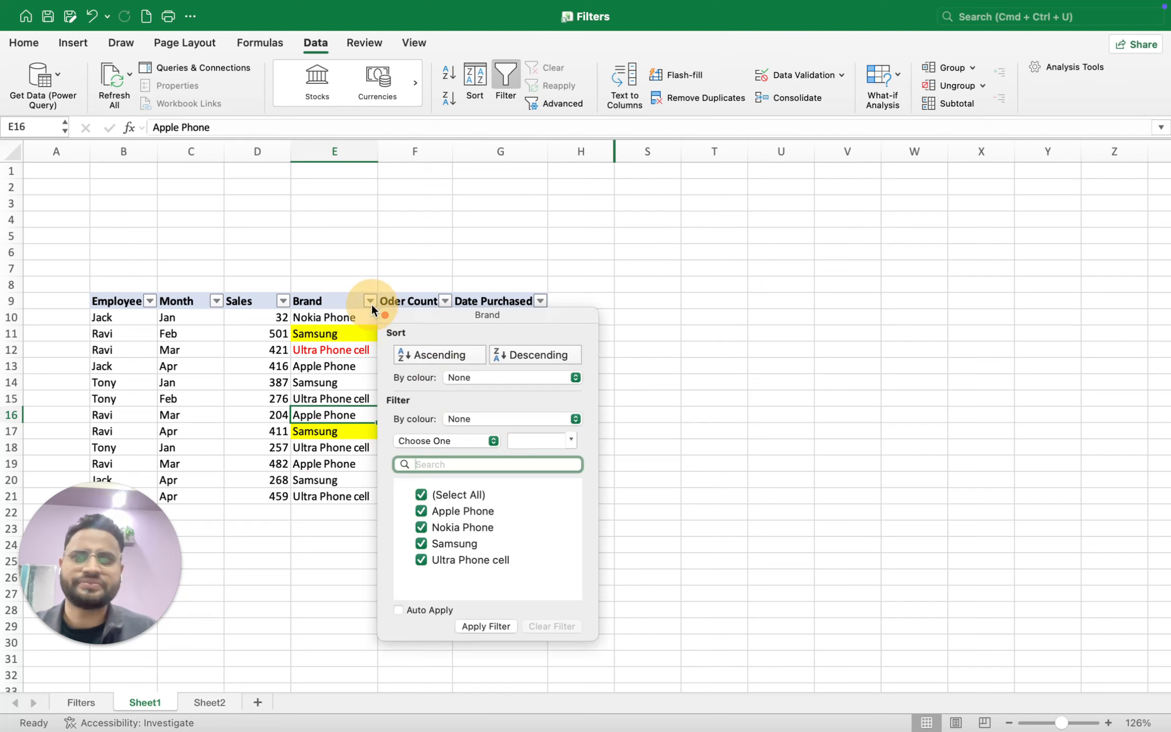
left_click(340, 360)
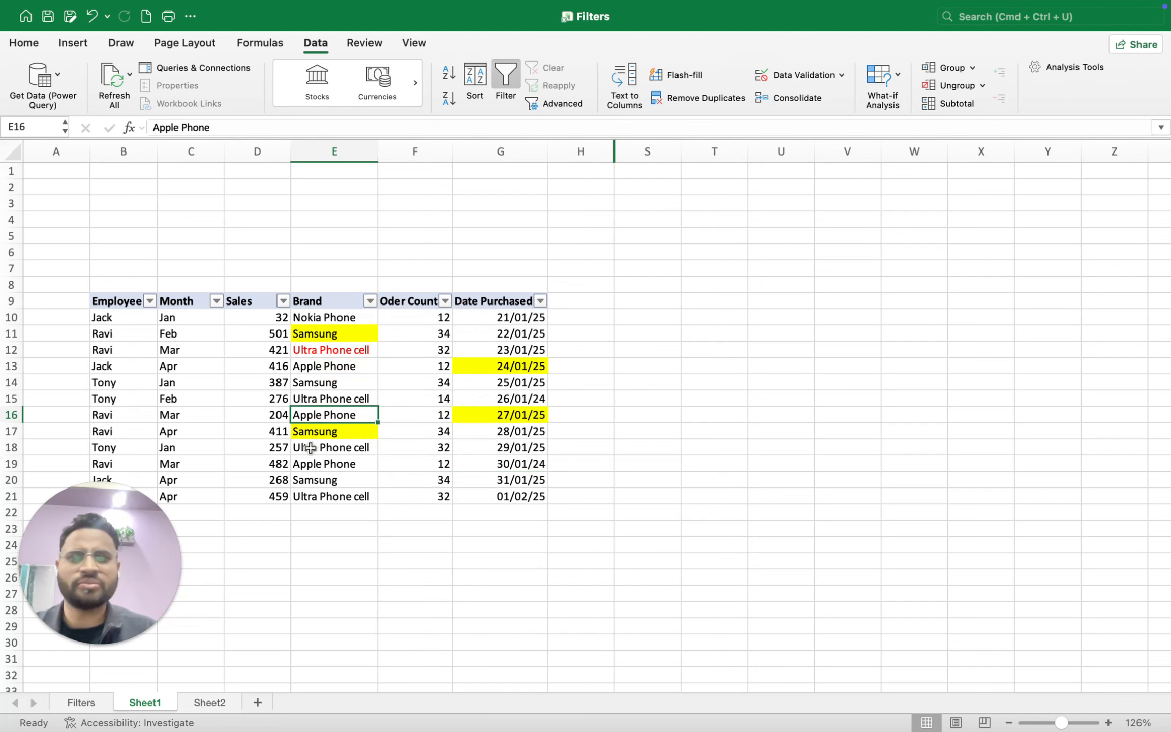
left_click(324, 335)
left_click(316, 431)
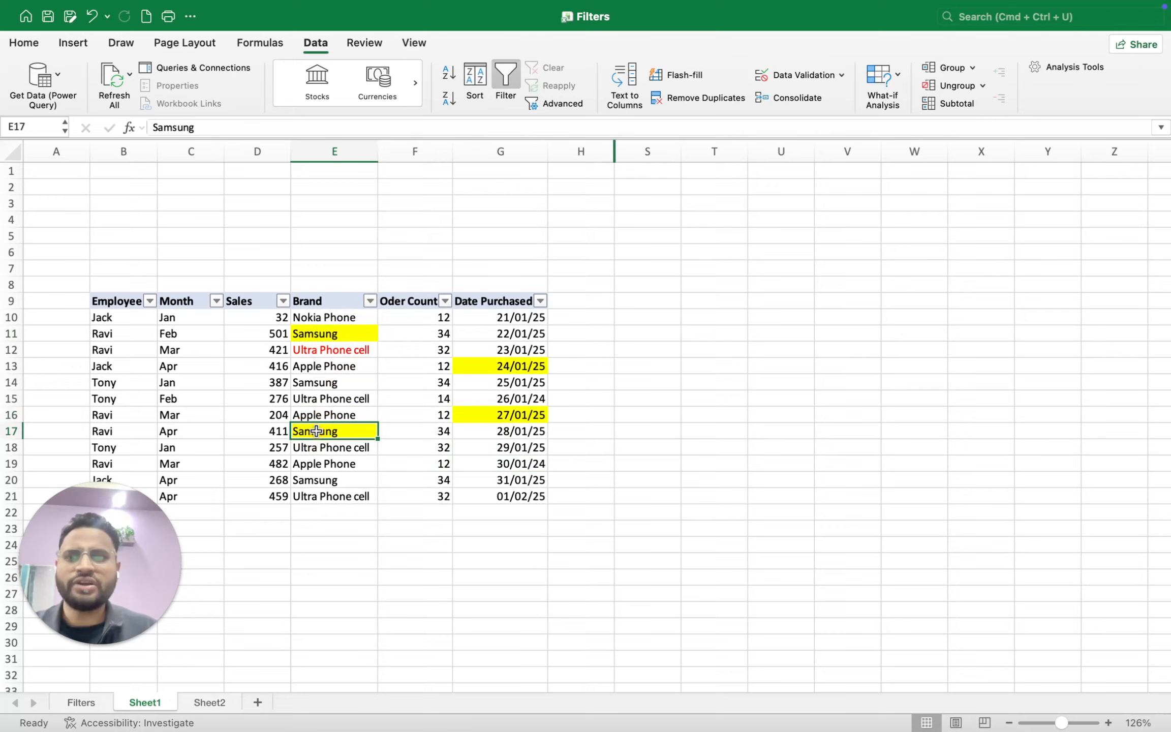
left_click(316, 464)
left_click(323, 398)
left_click(319, 433)
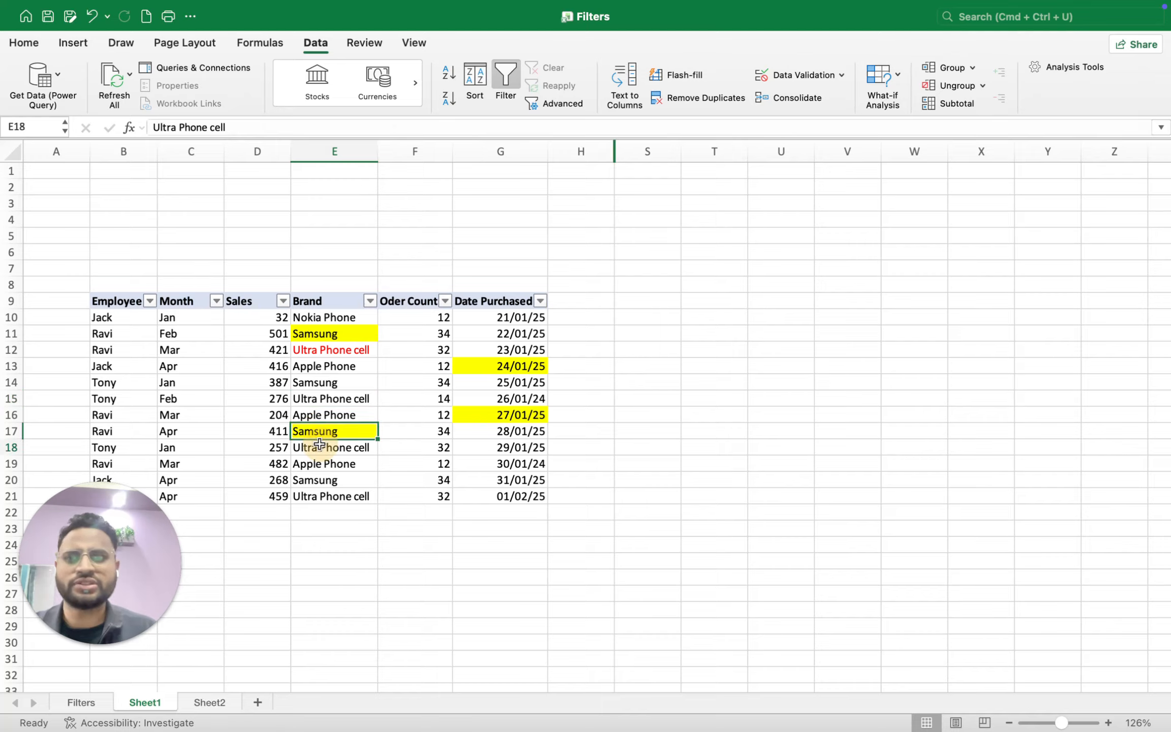
left_click(315, 447)
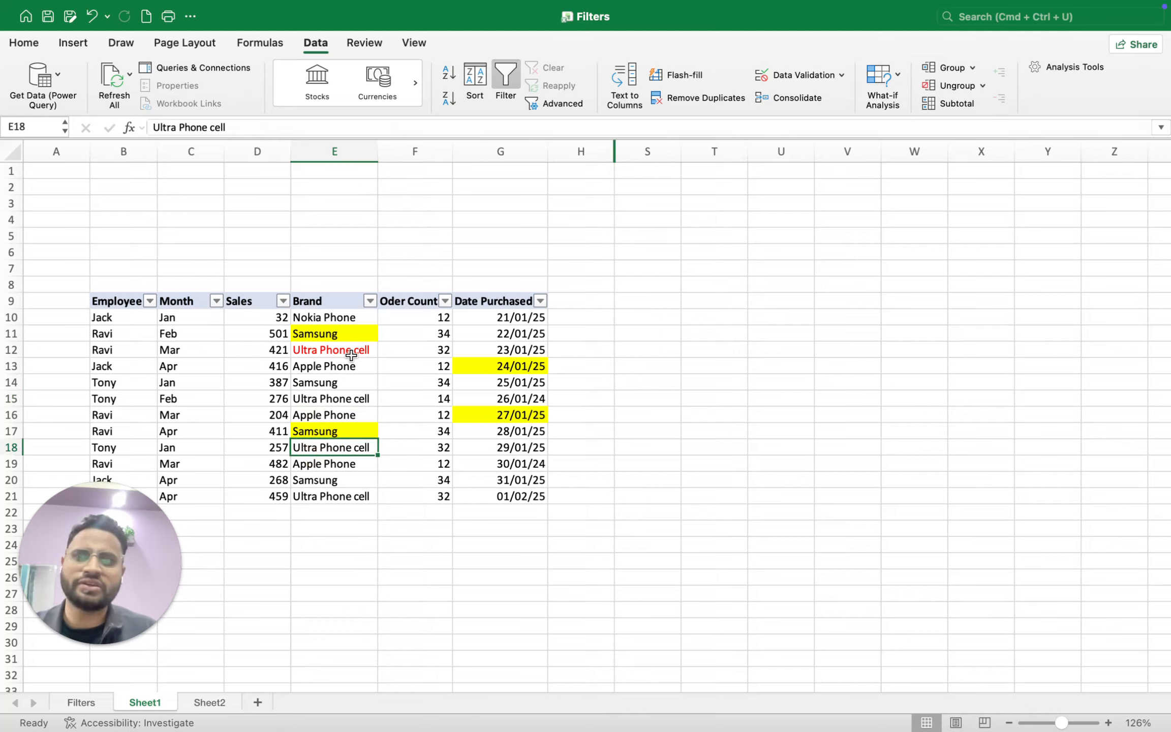
Step: Filter the Brand column by yellow cell colour and apply the filter
left_click(370, 301)
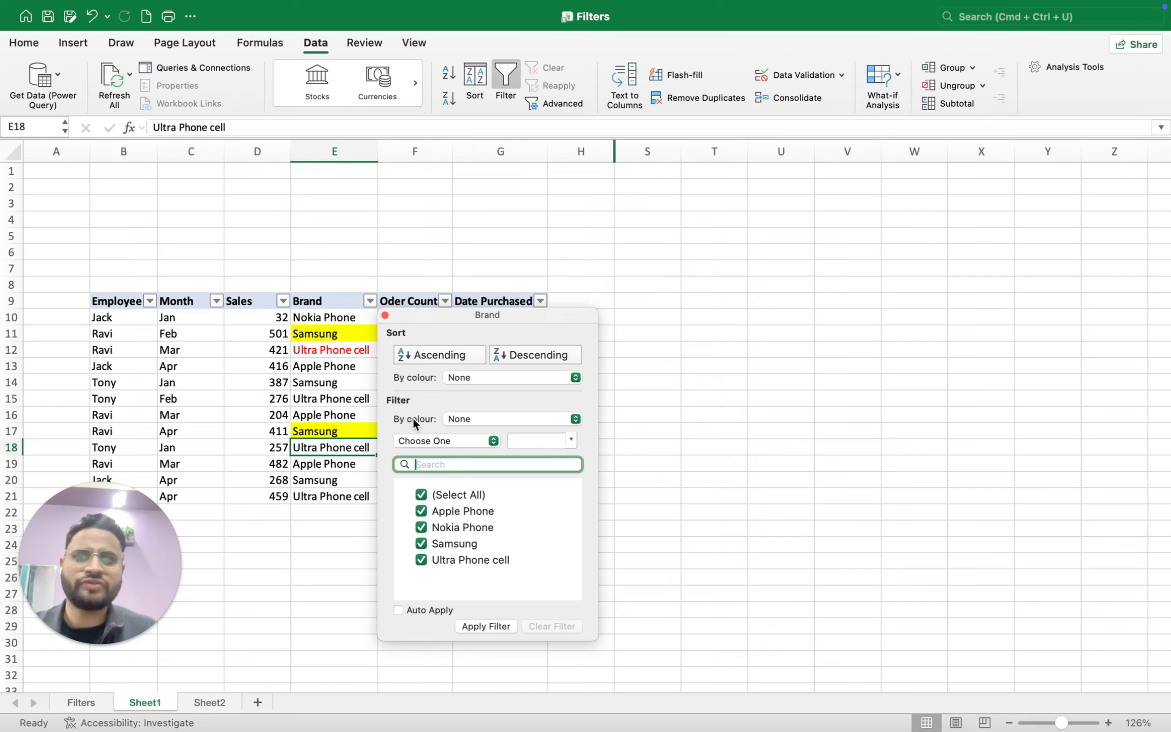
left_click(574, 418)
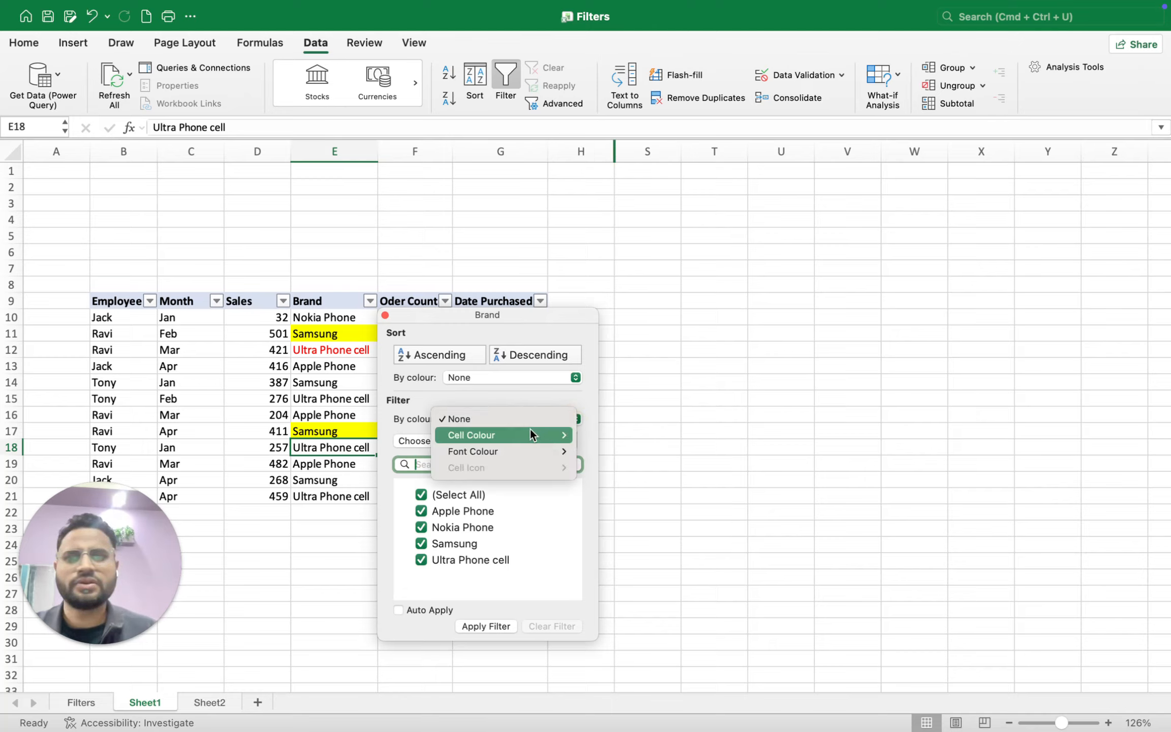
mouse_move(528, 431)
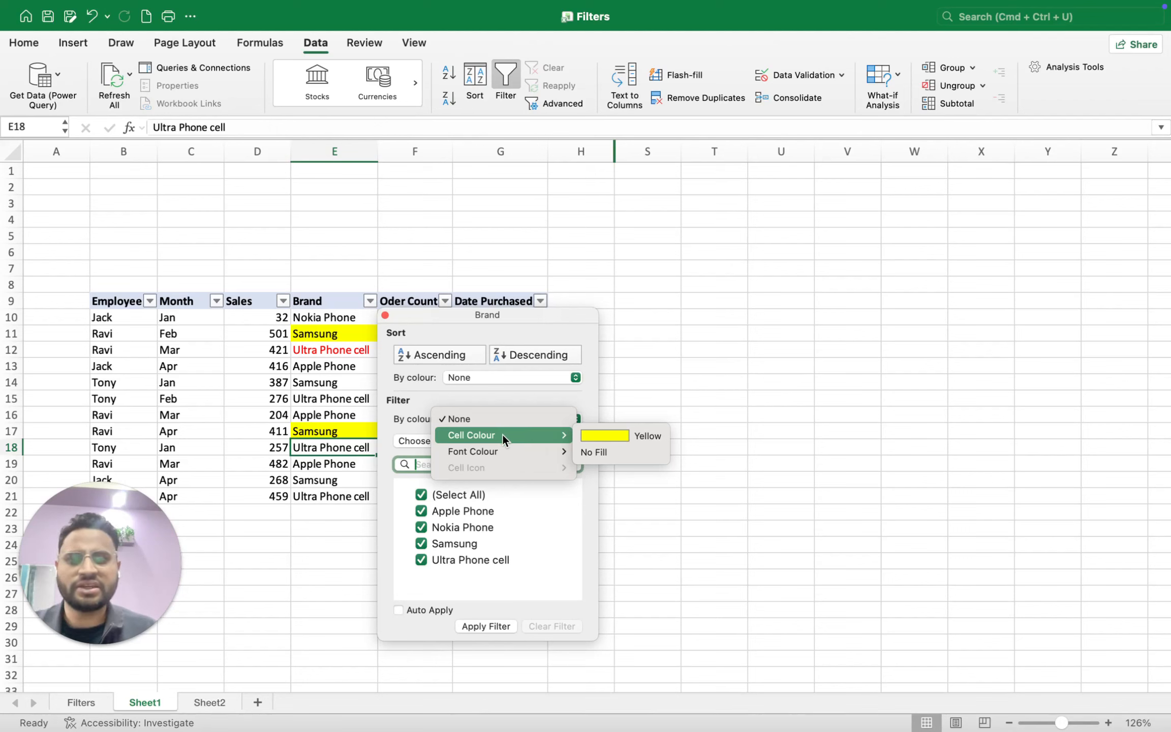
mouse_move(497, 447)
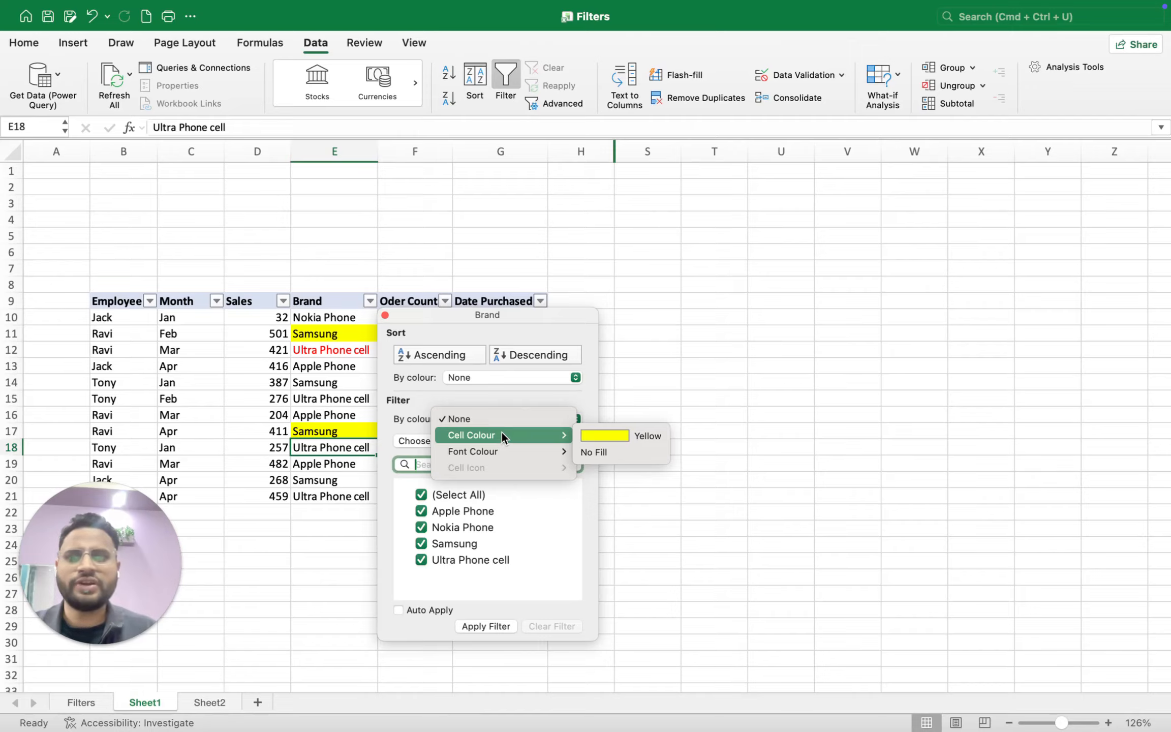
left_click(598, 436)
left_click(473, 626)
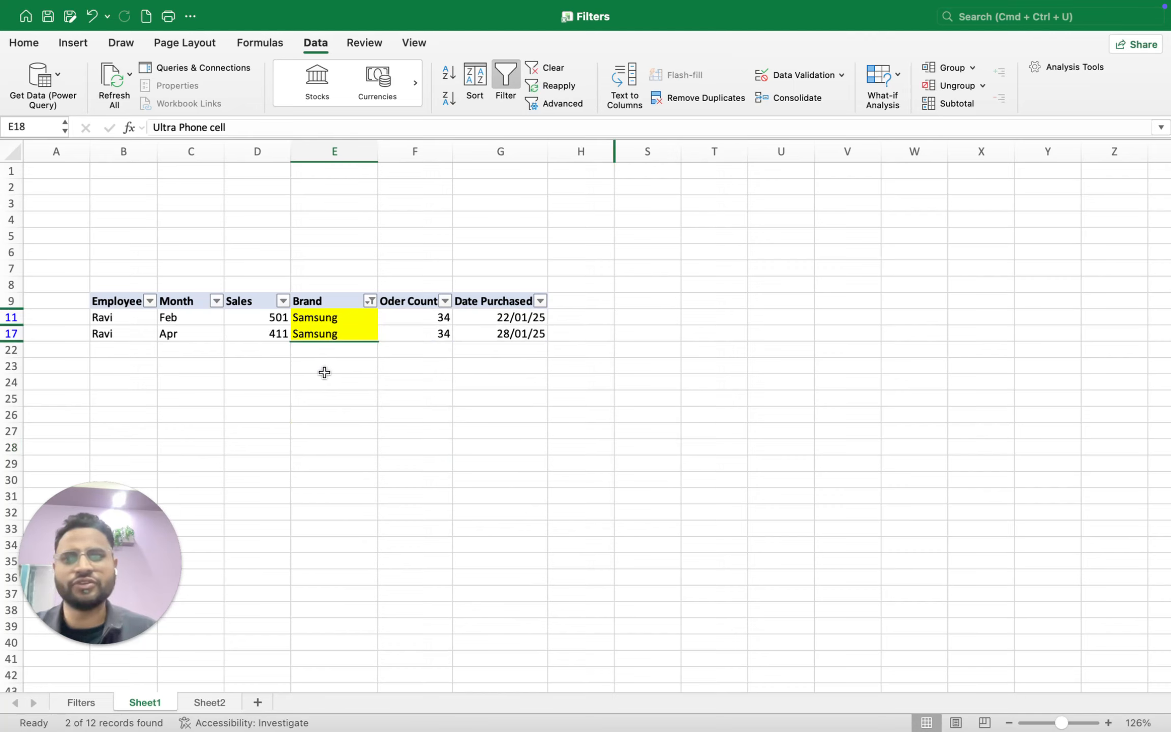
Step: Switch the Brand column's colour filter to red font colour, and clear the column's filter after viewing the result
left_click(370, 301)
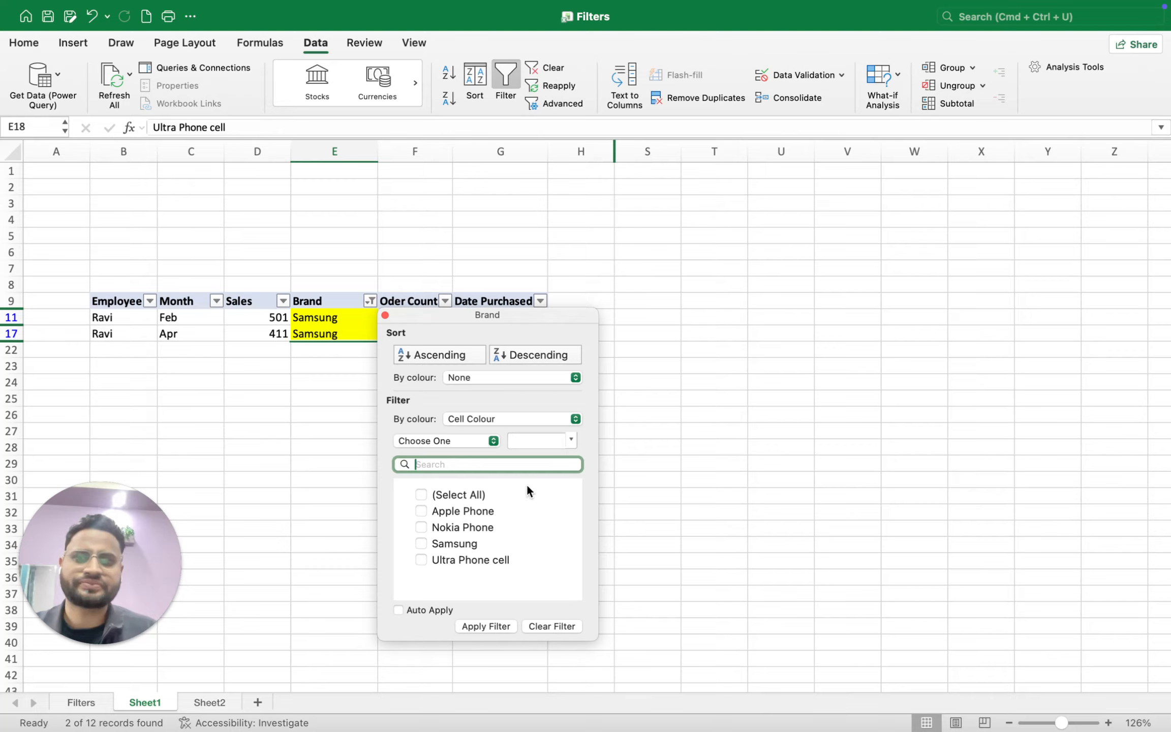
left_click(575, 419)
mouse_move(532, 438)
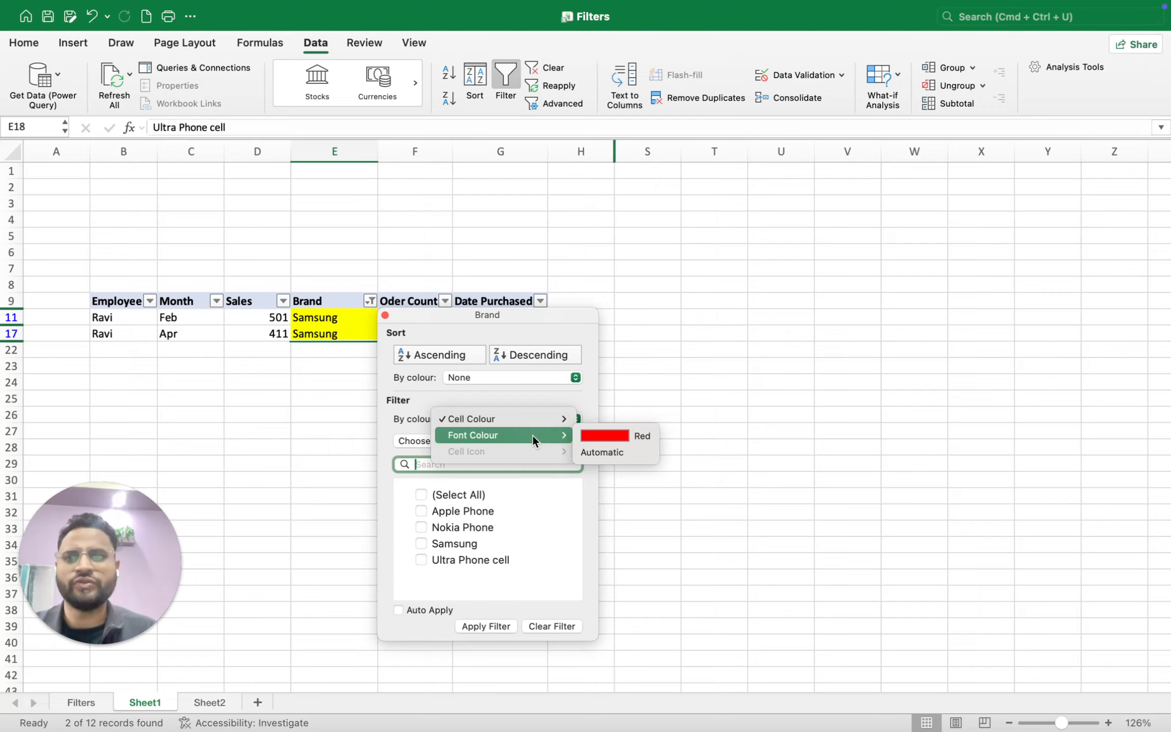
left_click(595, 435)
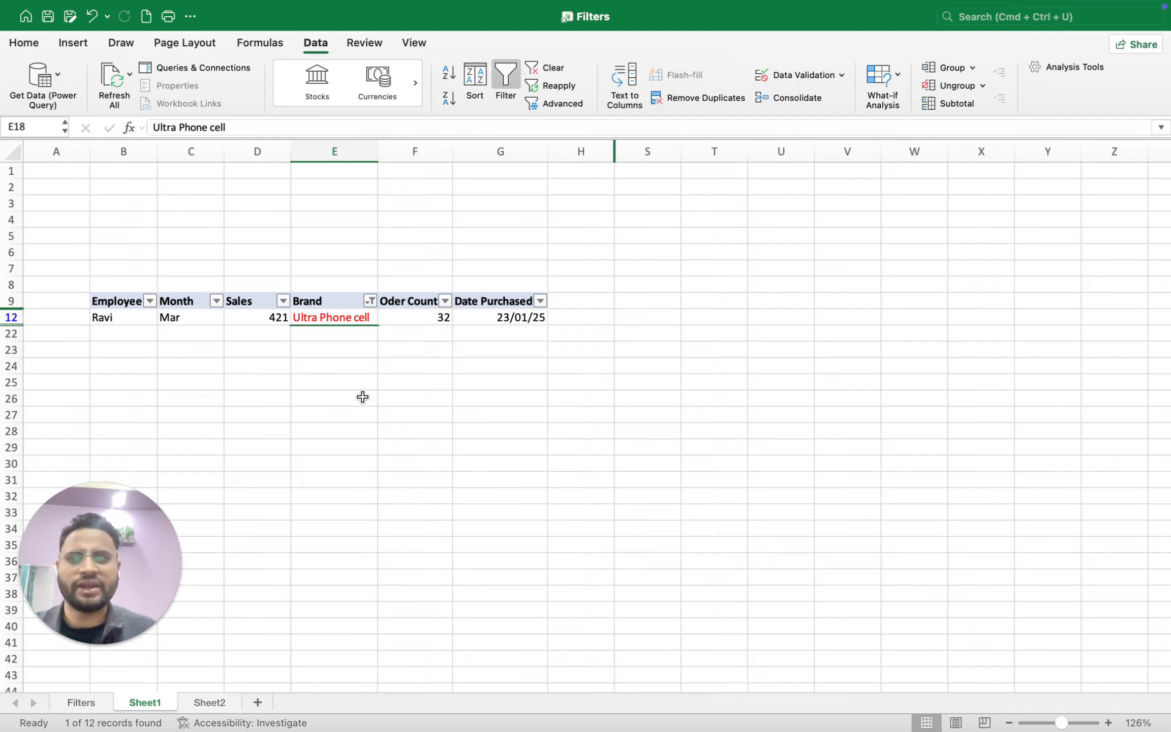
left_click(369, 301)
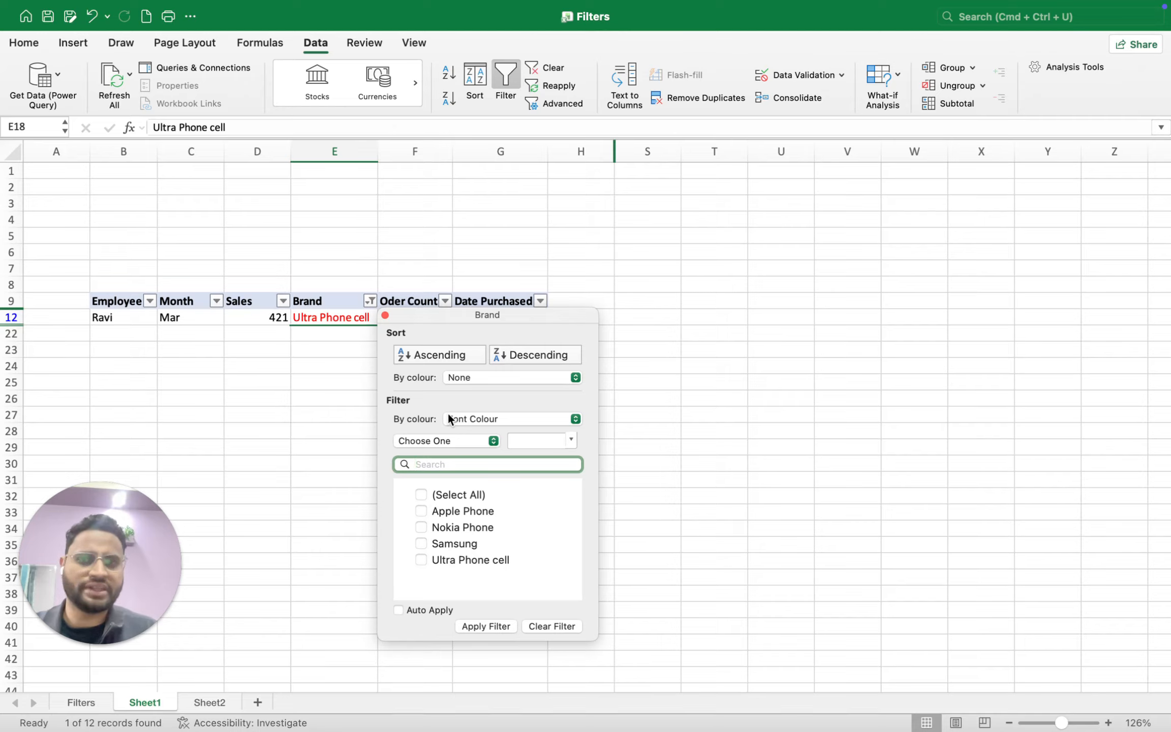
left_click(543, 621)
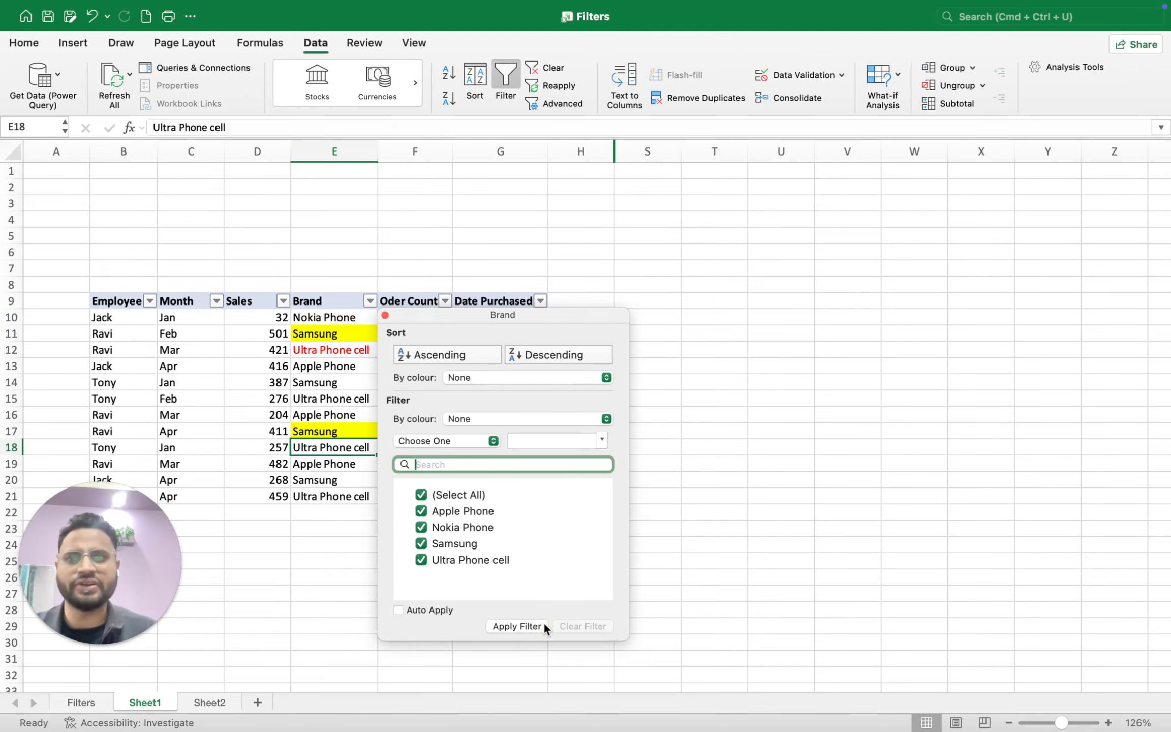
Step: Filter the Employee column to show only the second and third employees in its value list
left_click(150, 301)
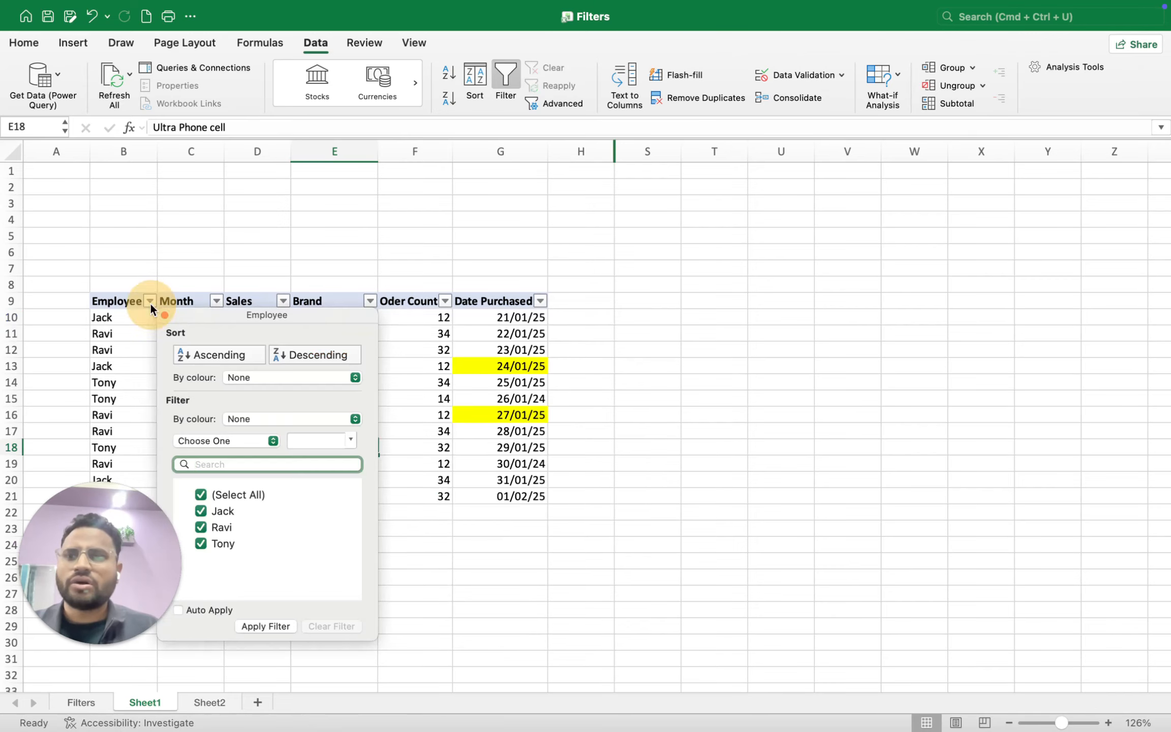
left_click(200, 513)
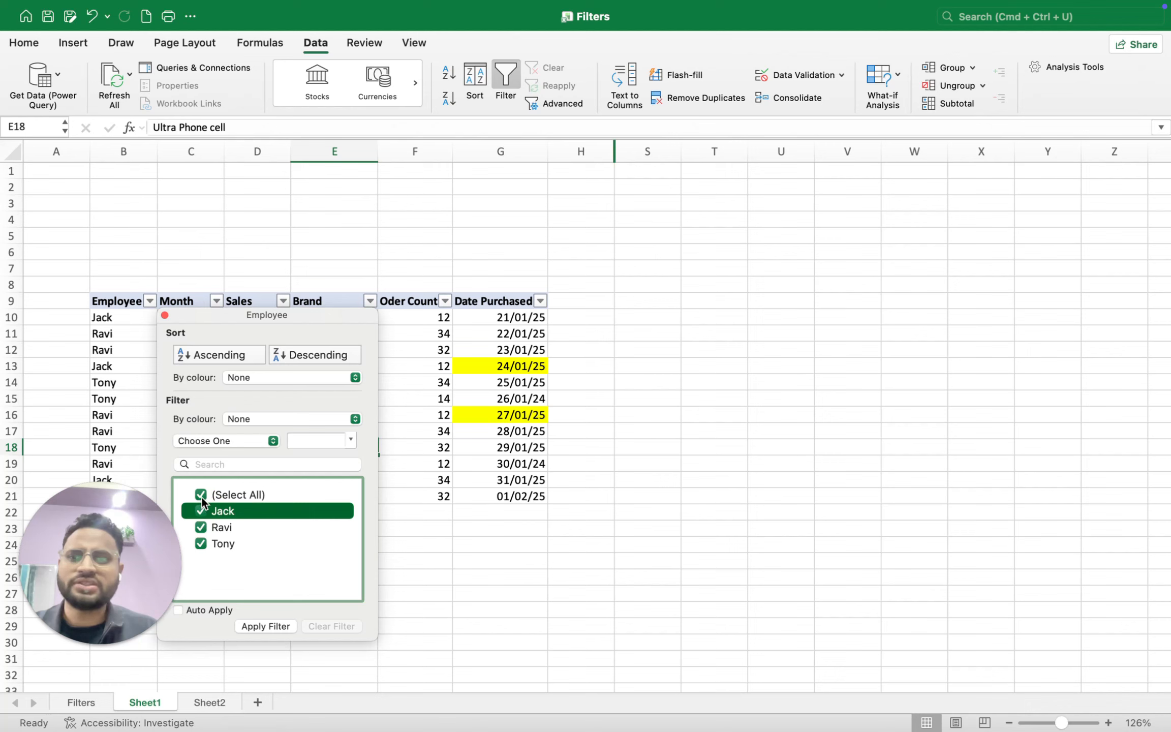
left_click(201, 496)
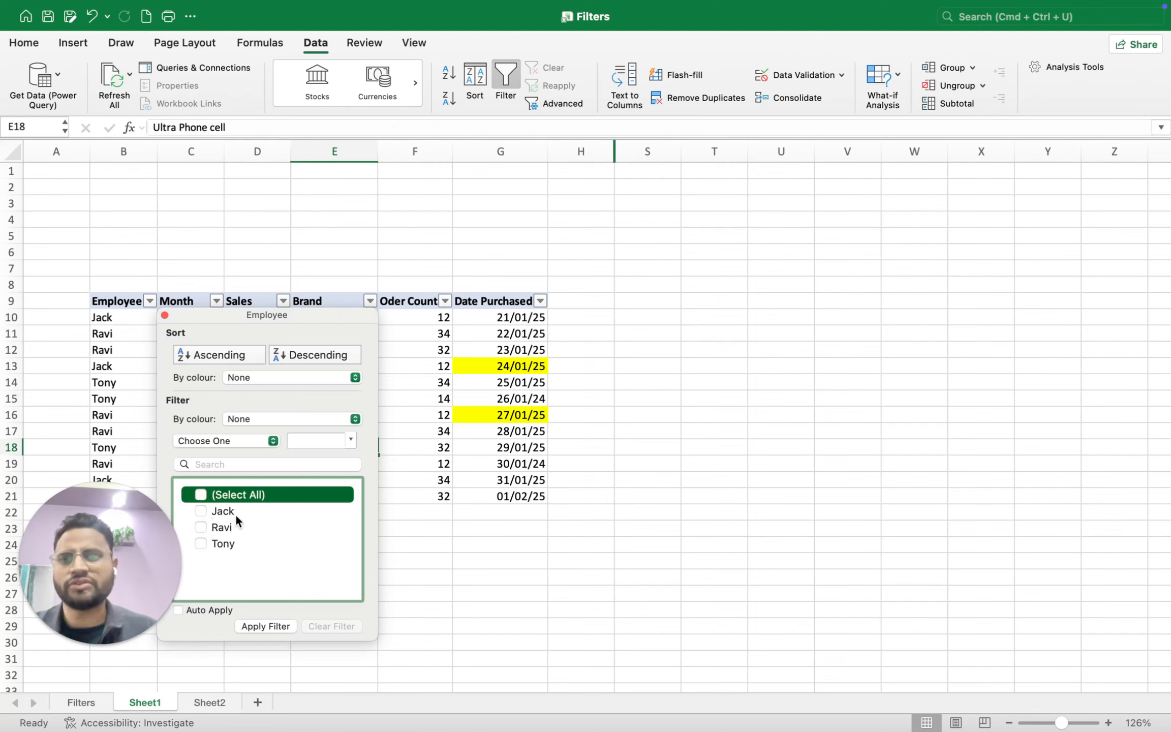
left_click(200, 543)
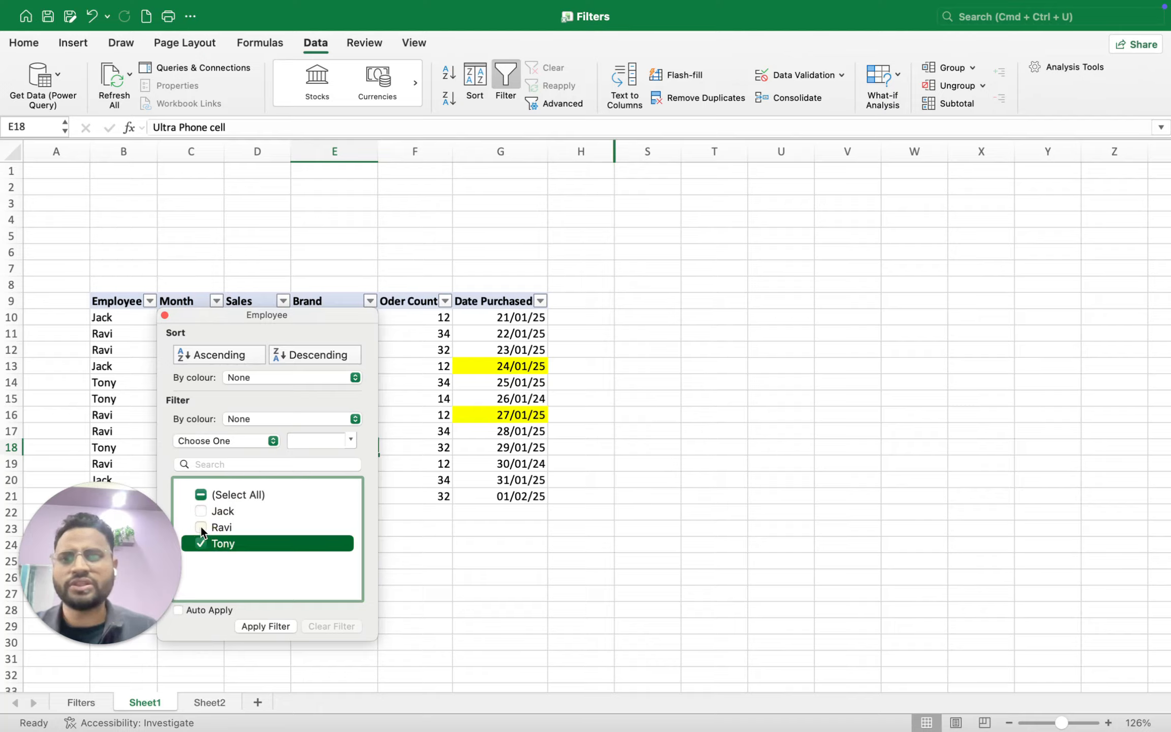
left_click(200, 527)
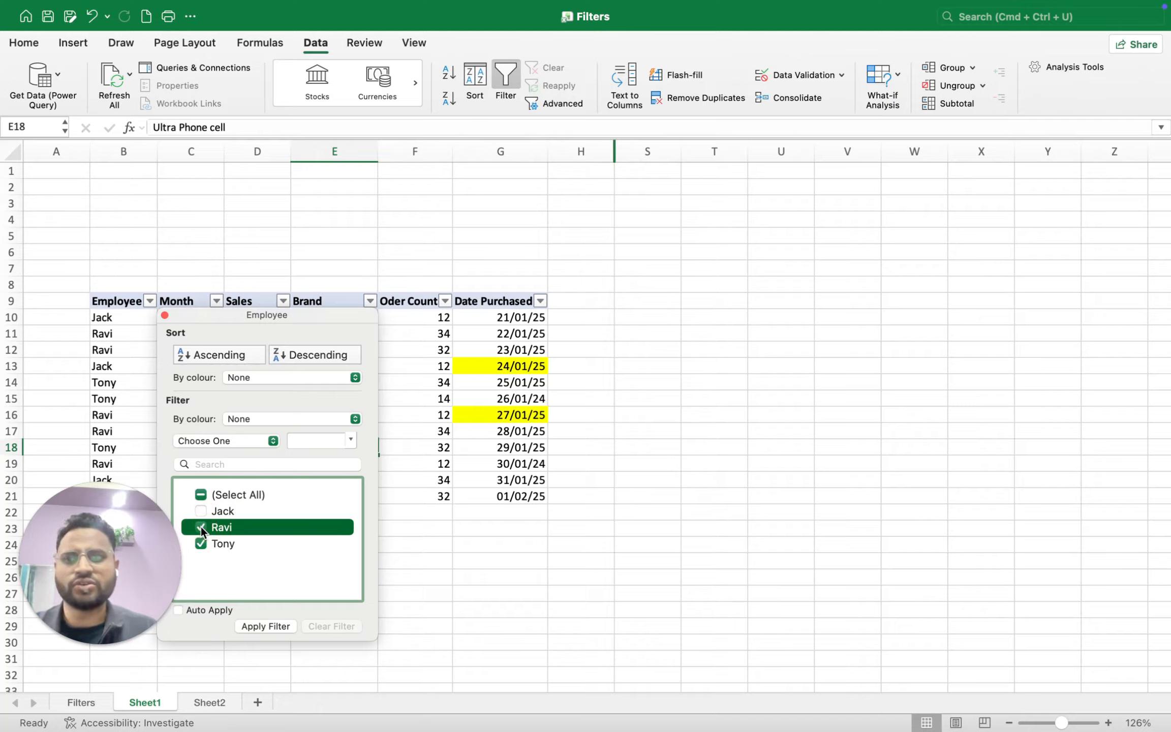
left_click(252, 624)
left_click(447, 472)
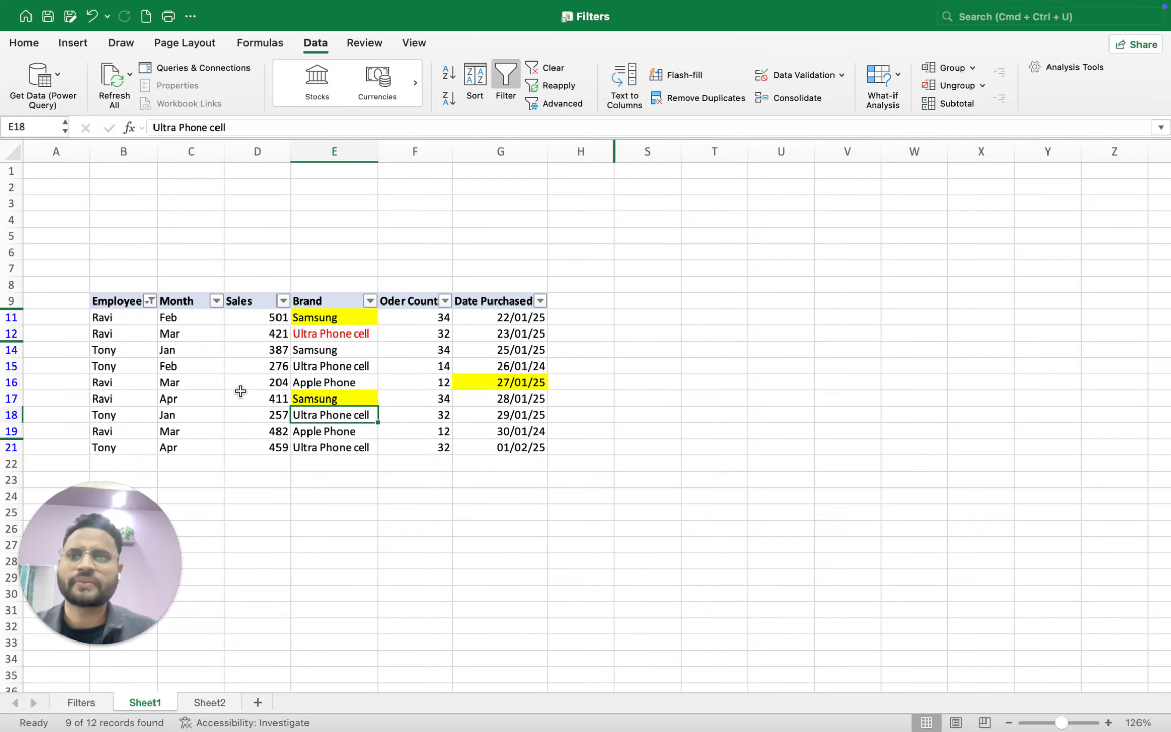
Step: Copy the whole filtered table, including its headers, and paste it into Sheet2 at cell C19
left_click(250, 375)
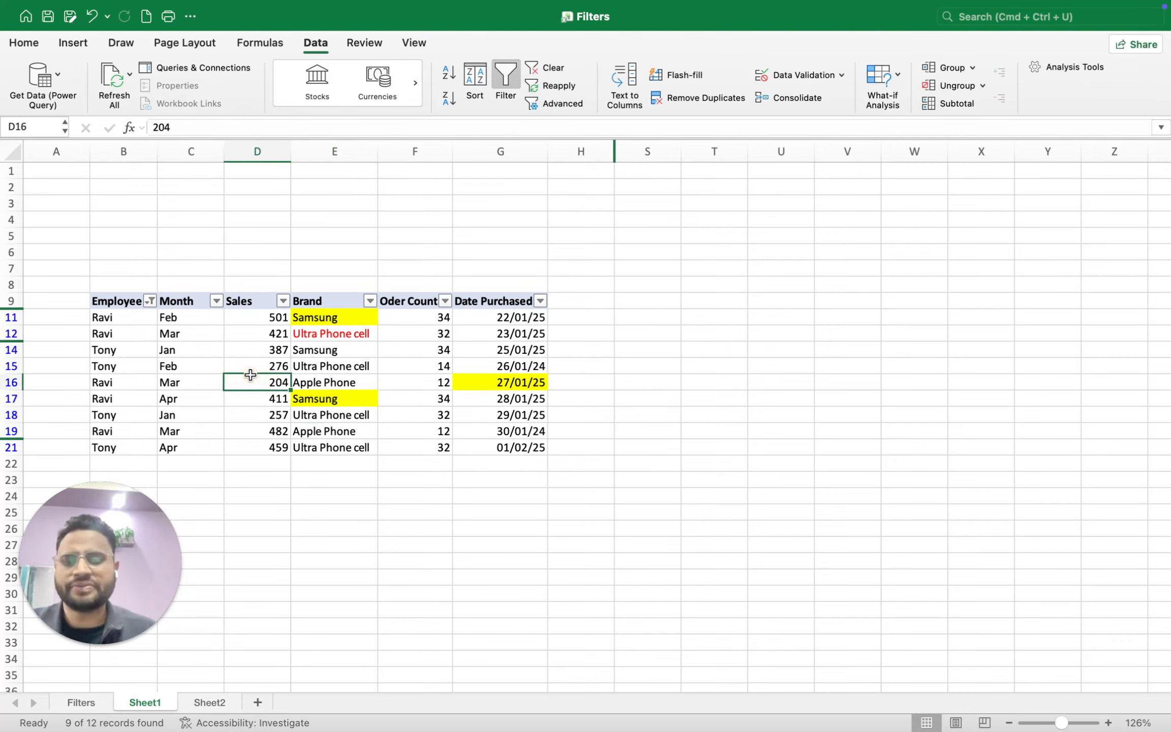
left_click(337, 359)
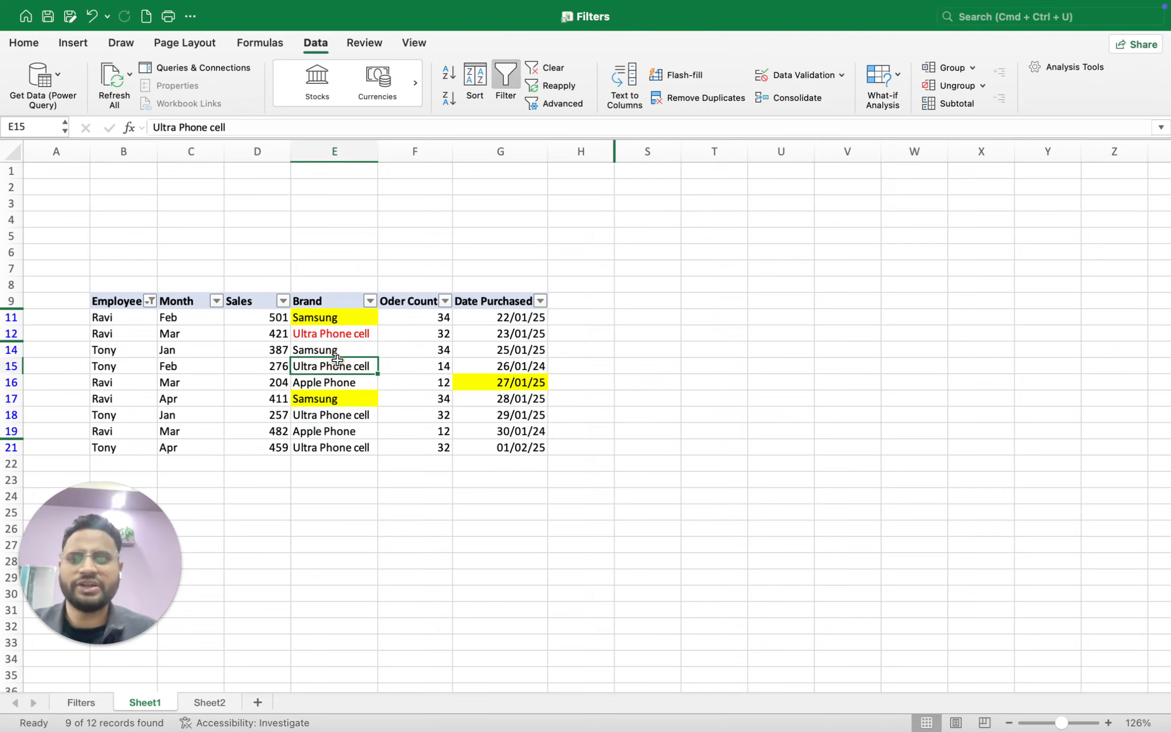
key("super+a")
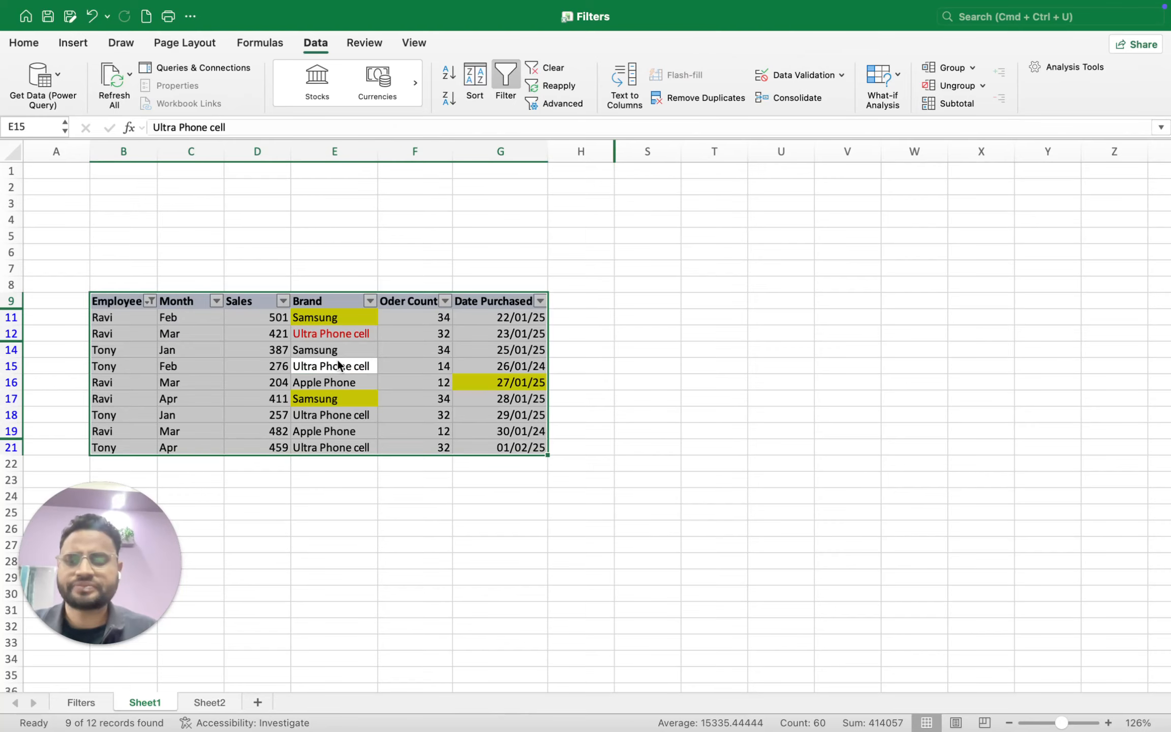
key("super+c")
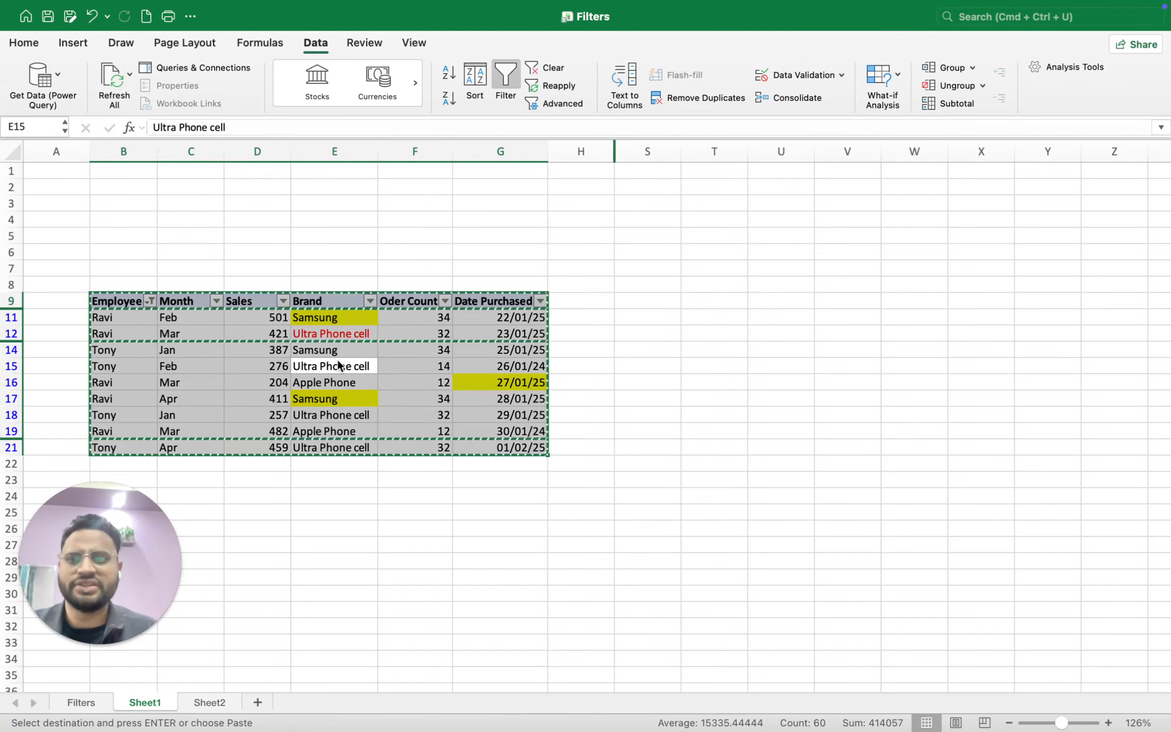
left_click(210, 704)
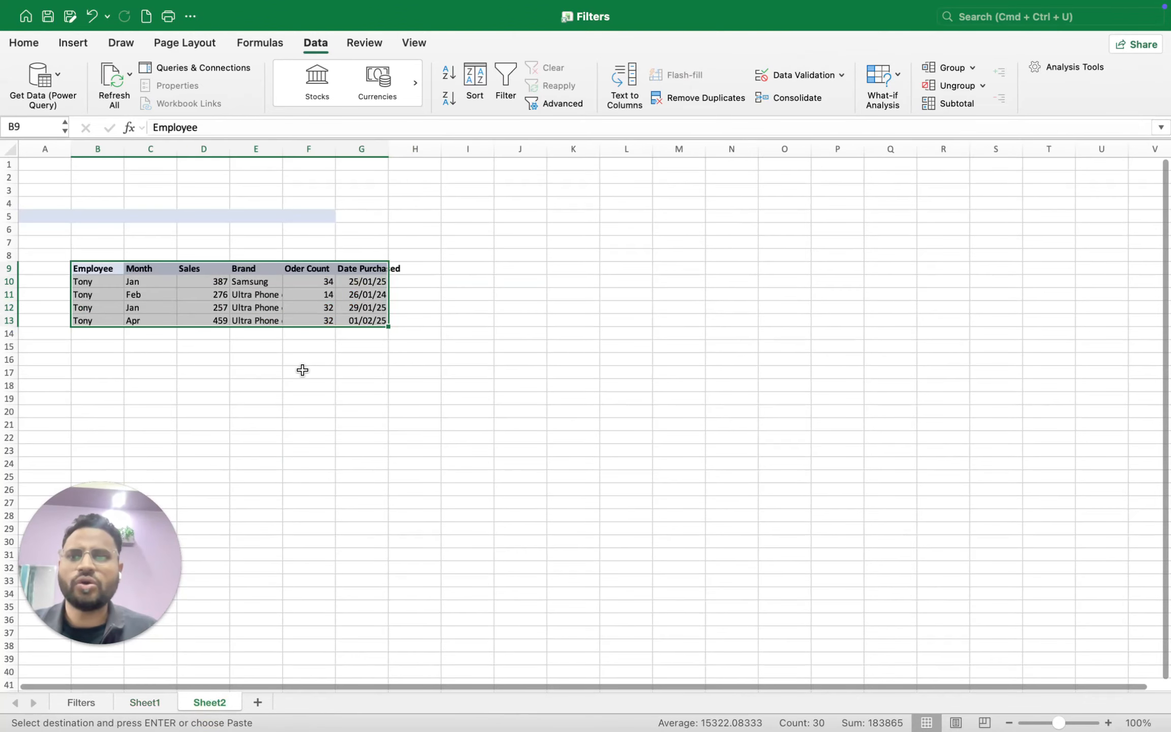
left_click(131, 400)
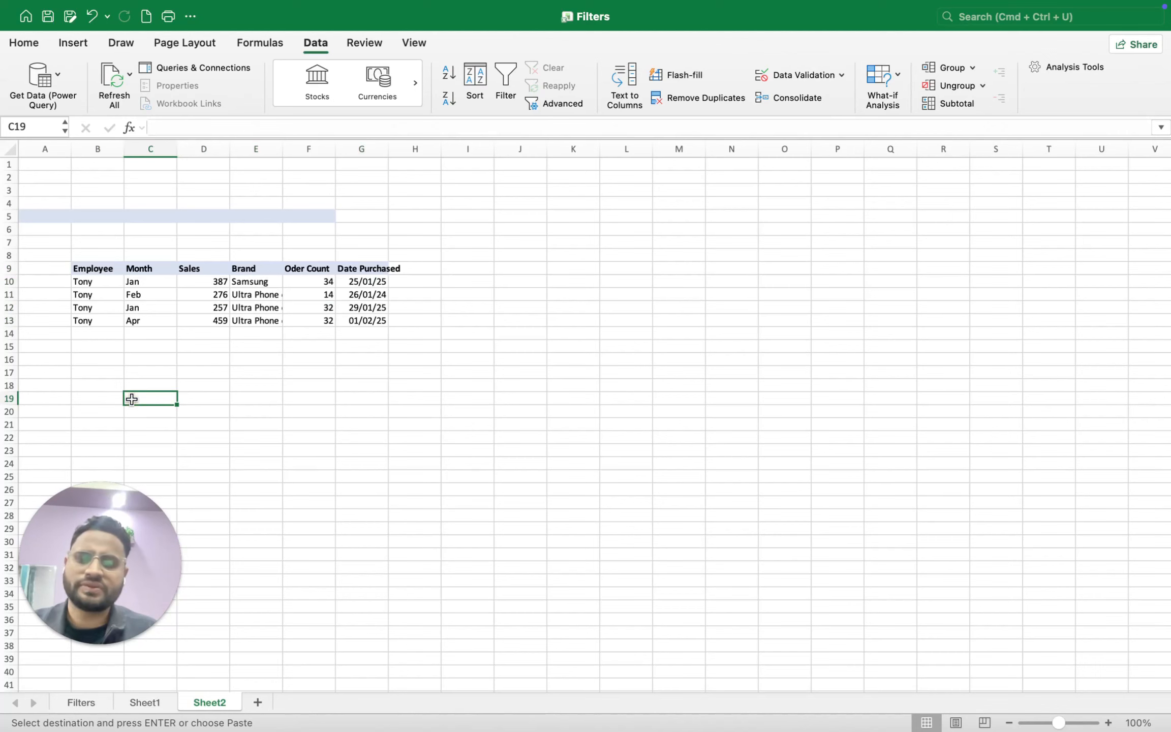
key("super+v")
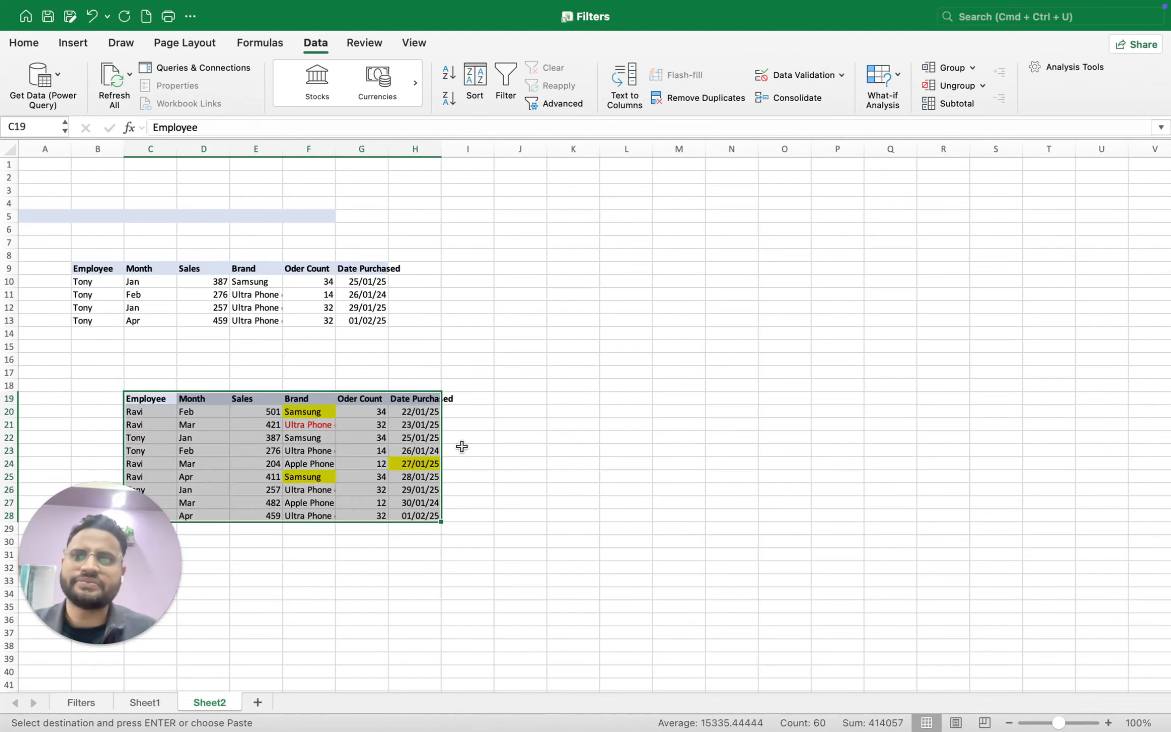
Step: Review the pasted table on Sheet2 by selecting C19:H28, and return to the filtered table on Sheet1
scroll(463, 444, "down", 2)
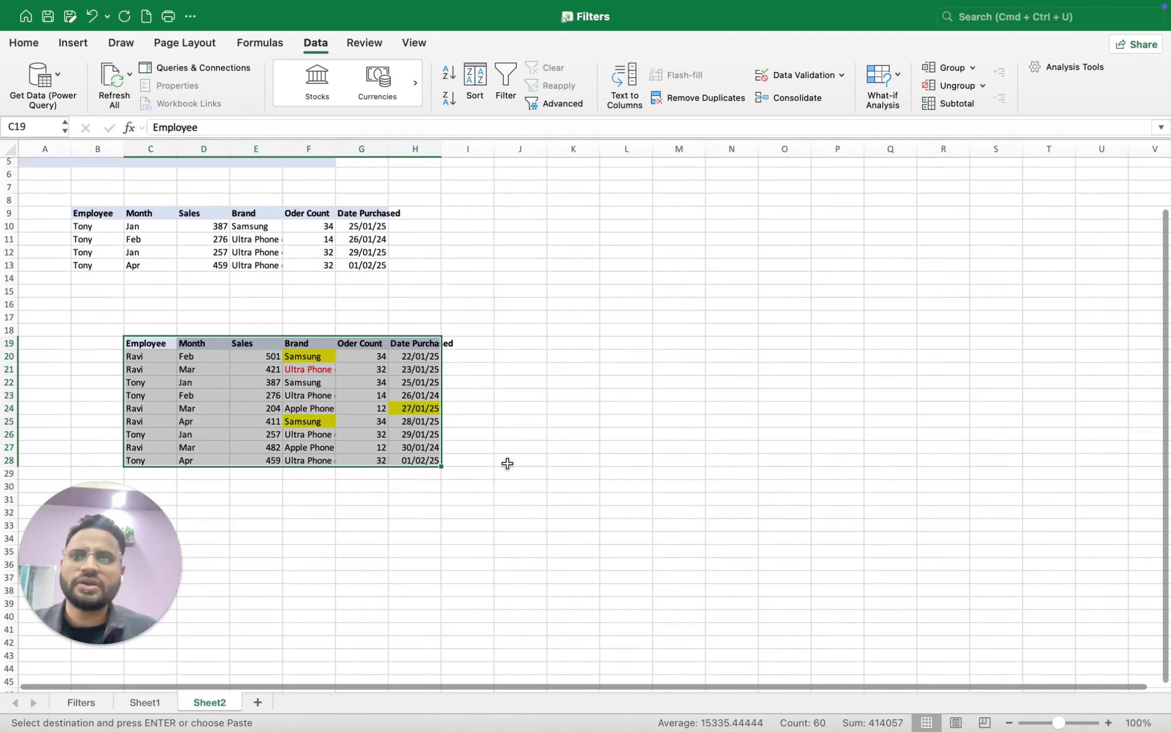
left_click(143, 382)
scroll(143, 379, "down", 2)
scroll(143, 378, "down", 2)
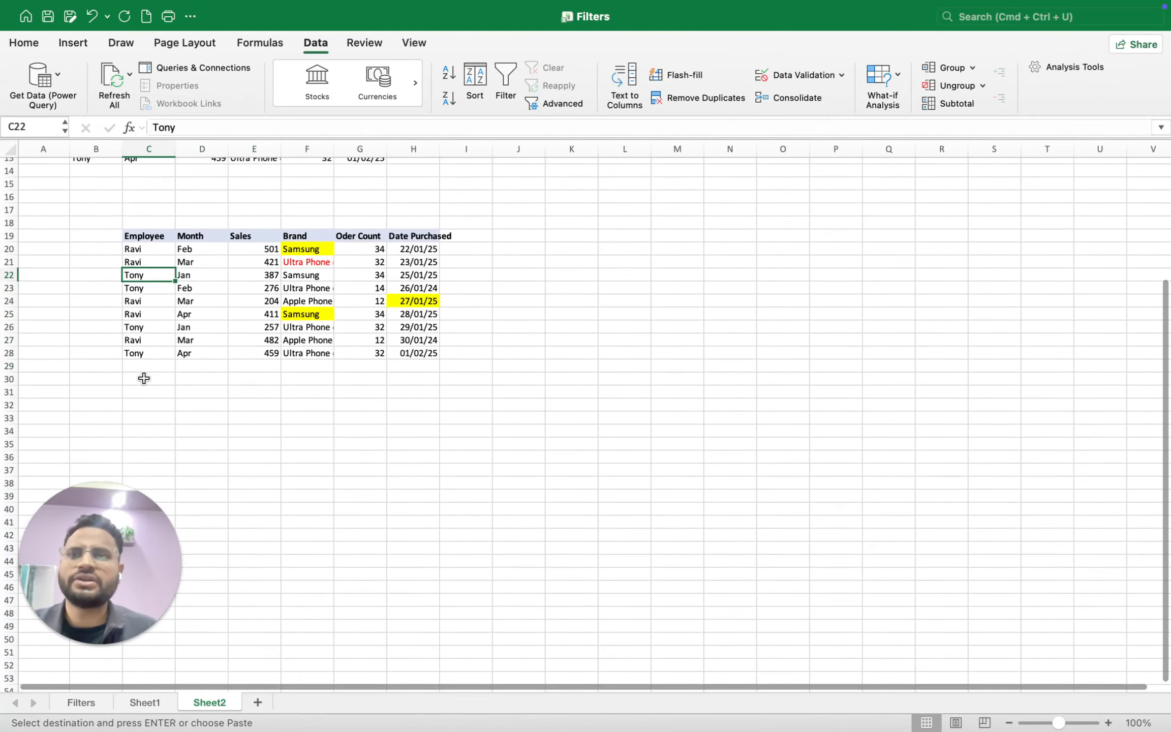
left_click(143, 222)
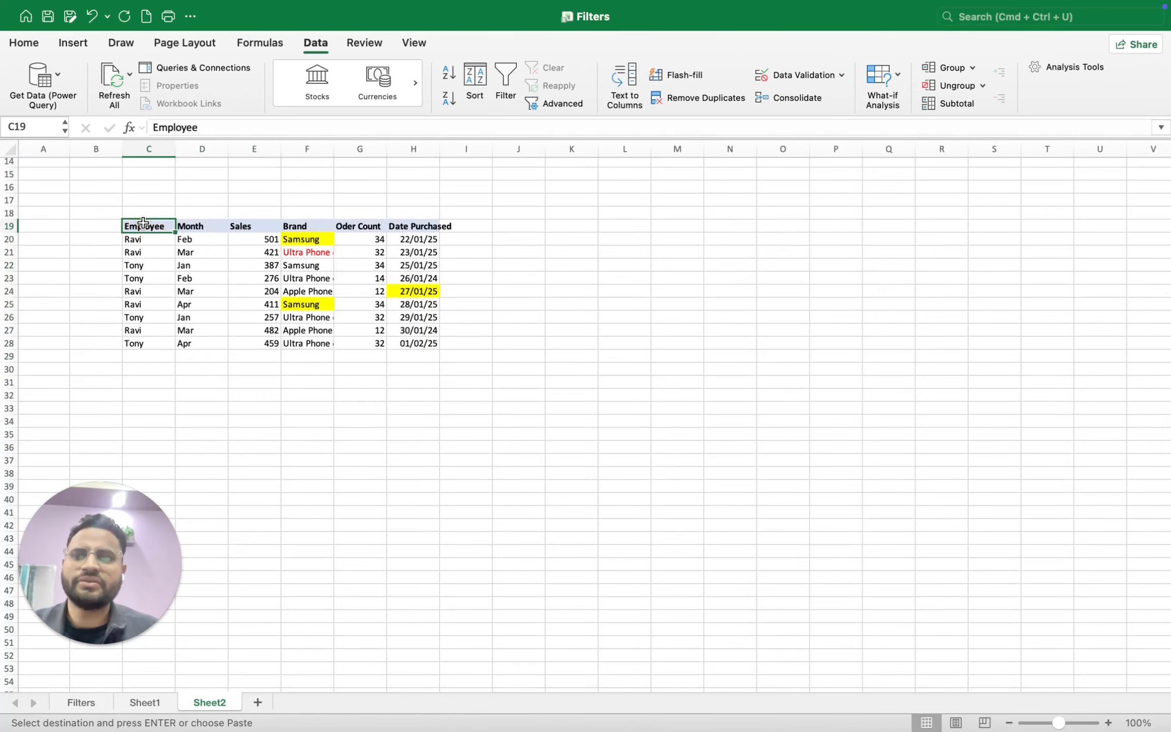
key("shift+Right")
key("shift+Right")
key("shift+Right")
key("shift+Right")
key("shift+Right")
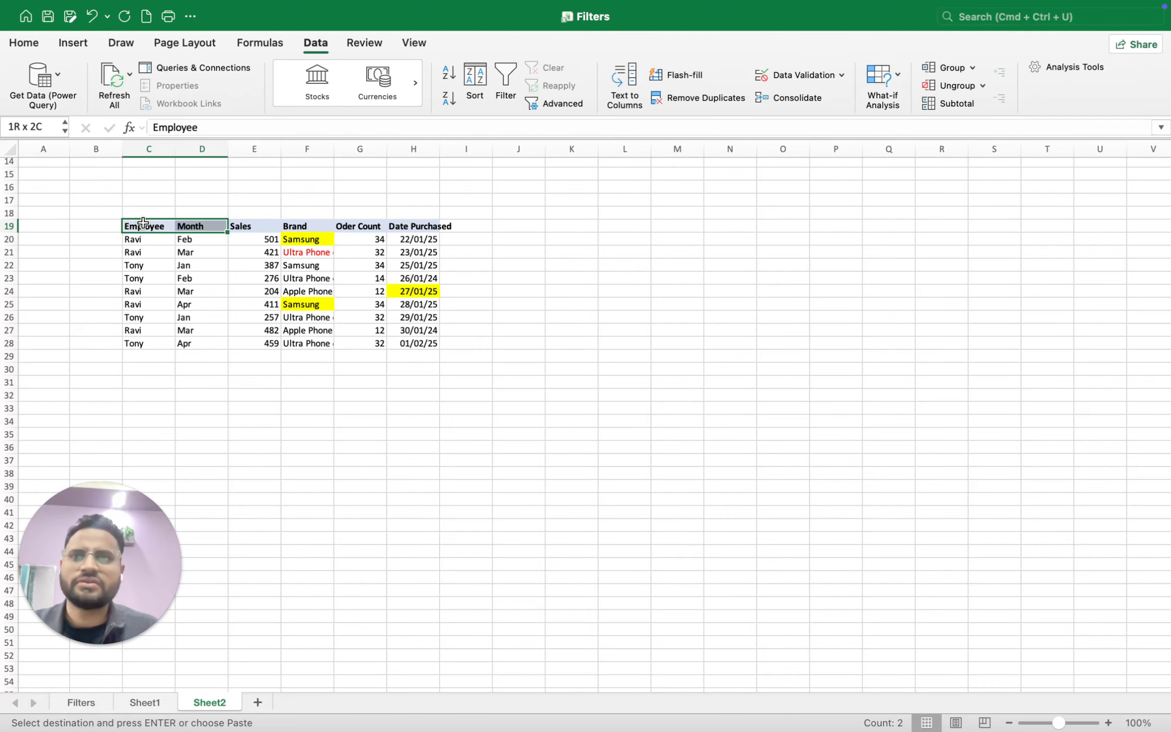
key("super+shift+Down")
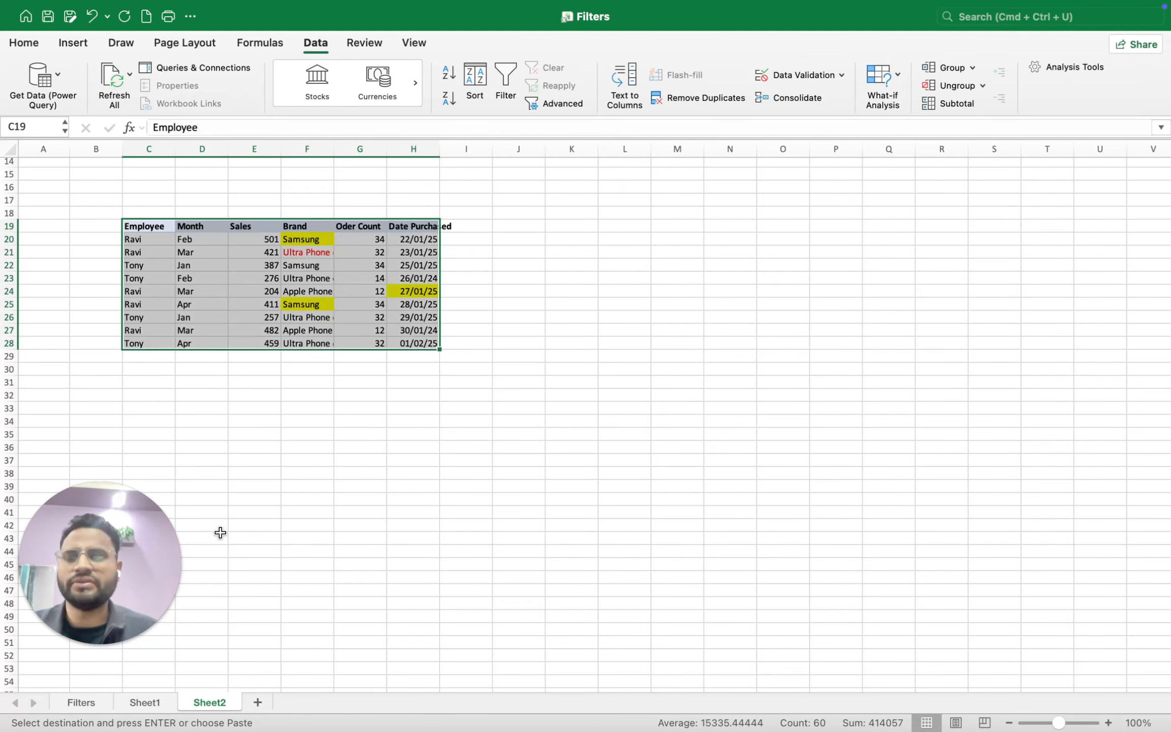
left_click(144, 702)
left_click(307, 533)
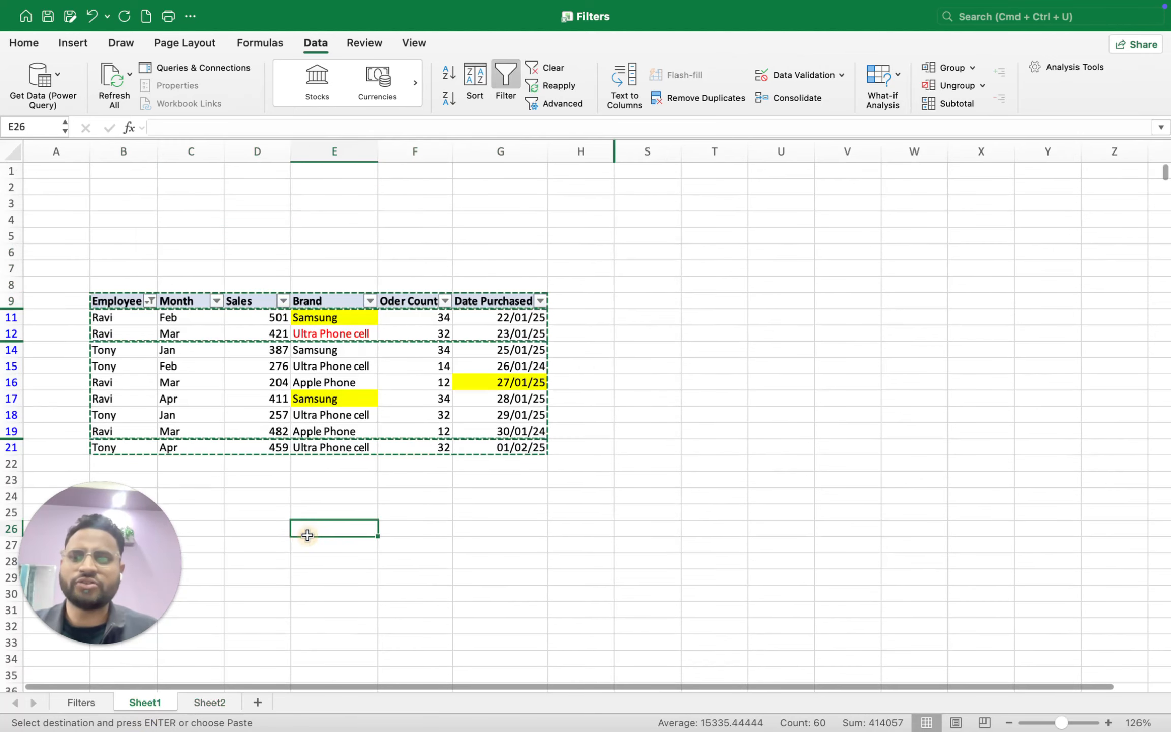
Step: Check the pasted table on Sheet2, then end the pending copy on Sheet1 and turn off the sales table's filters
left_click(209, 702)
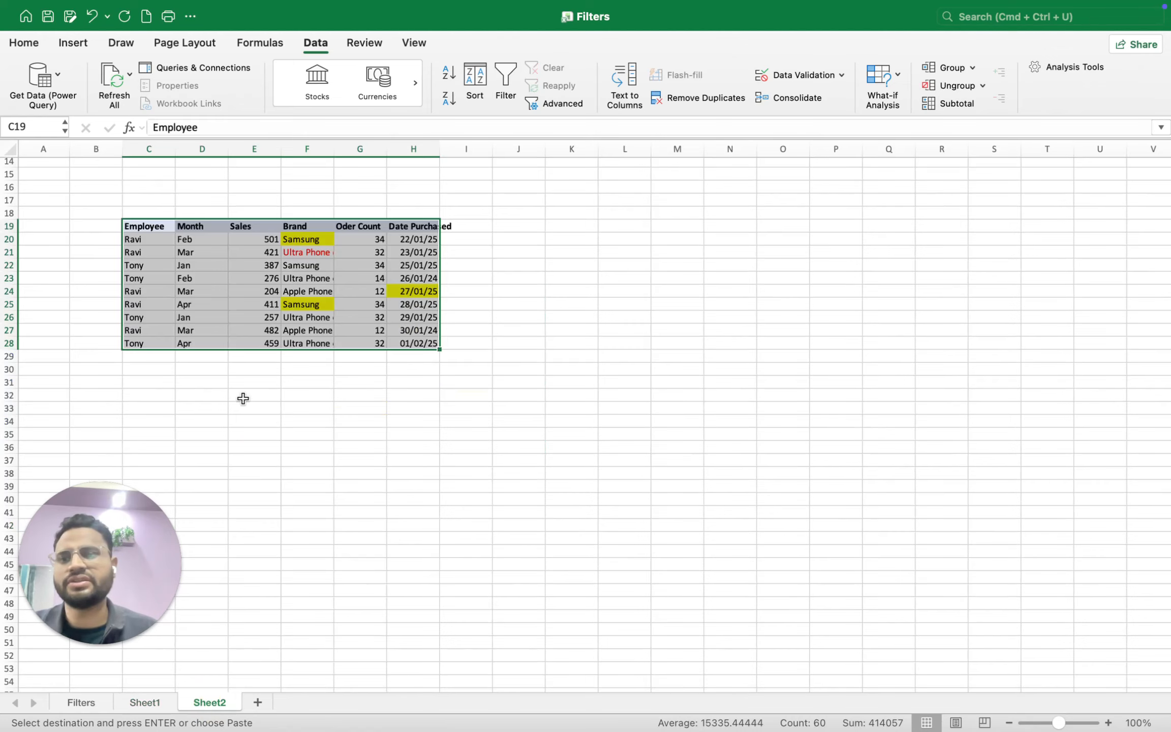
left_click(151, 702)
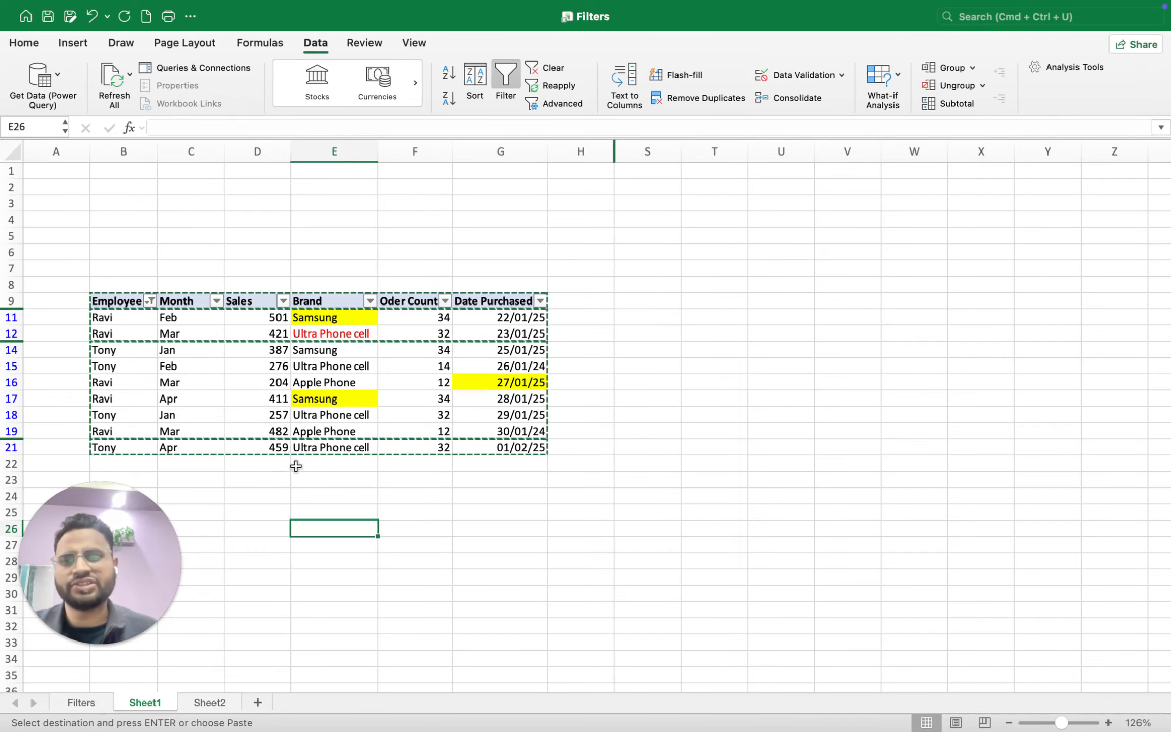
key("Escape")
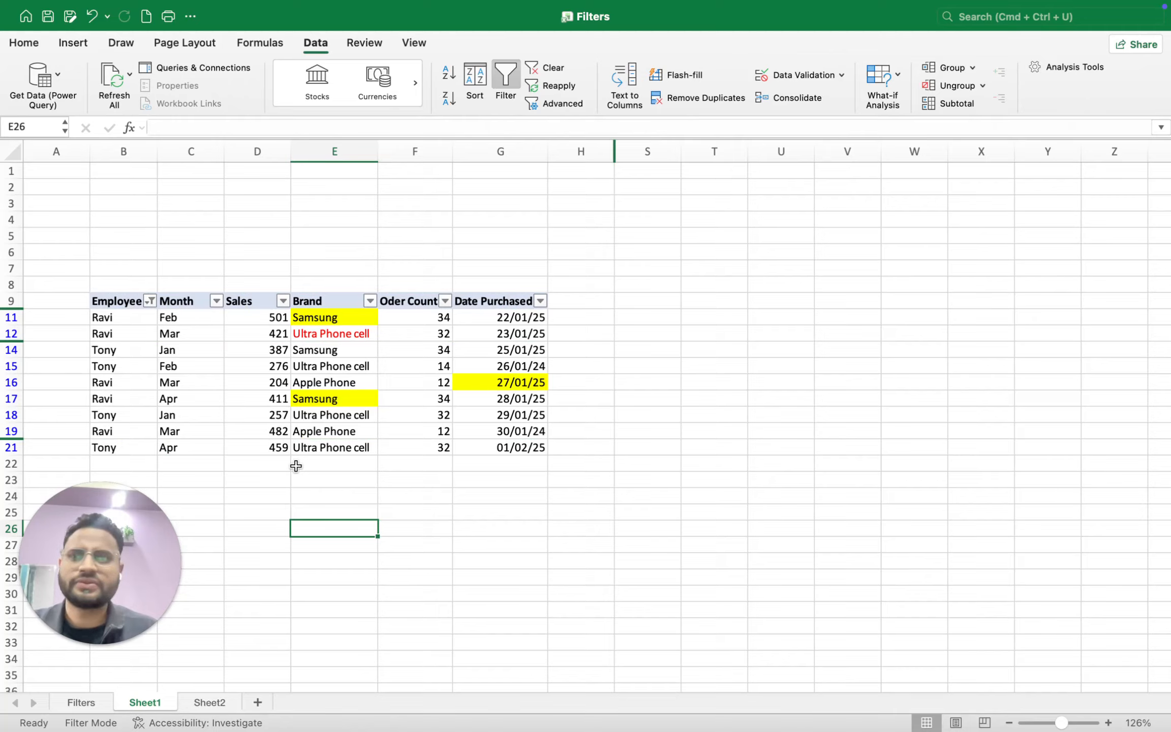
key("super+shift+f")
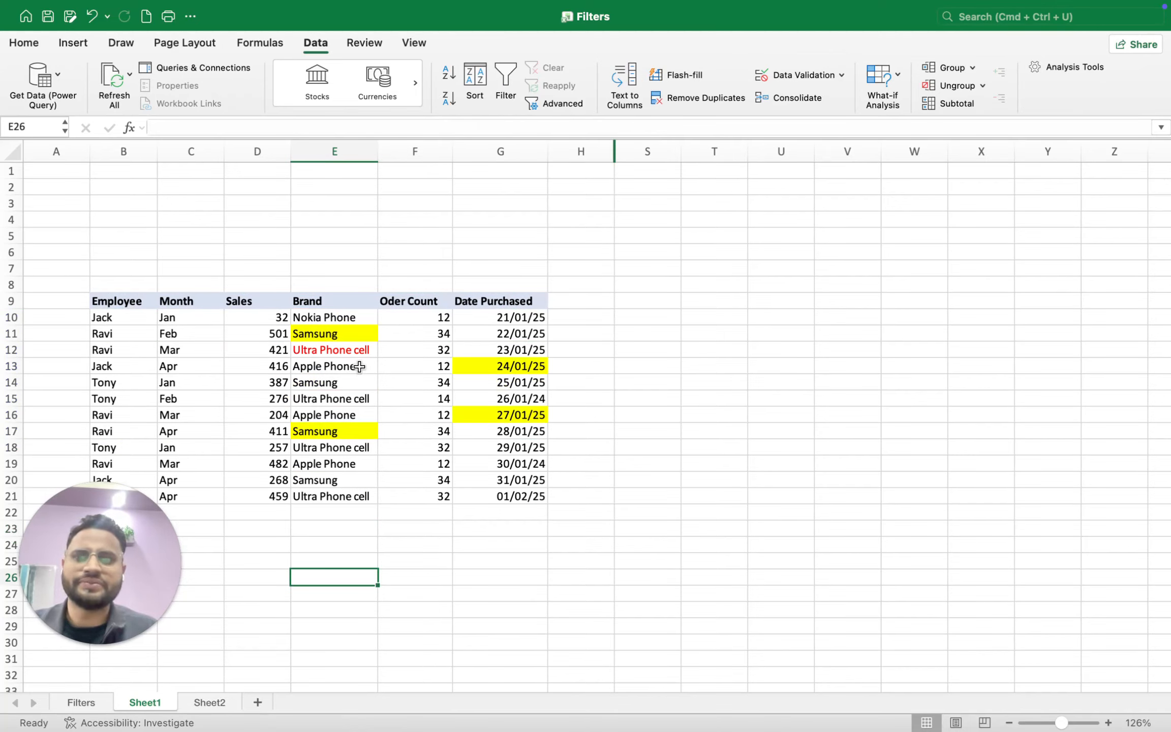
left_click(360, 367)
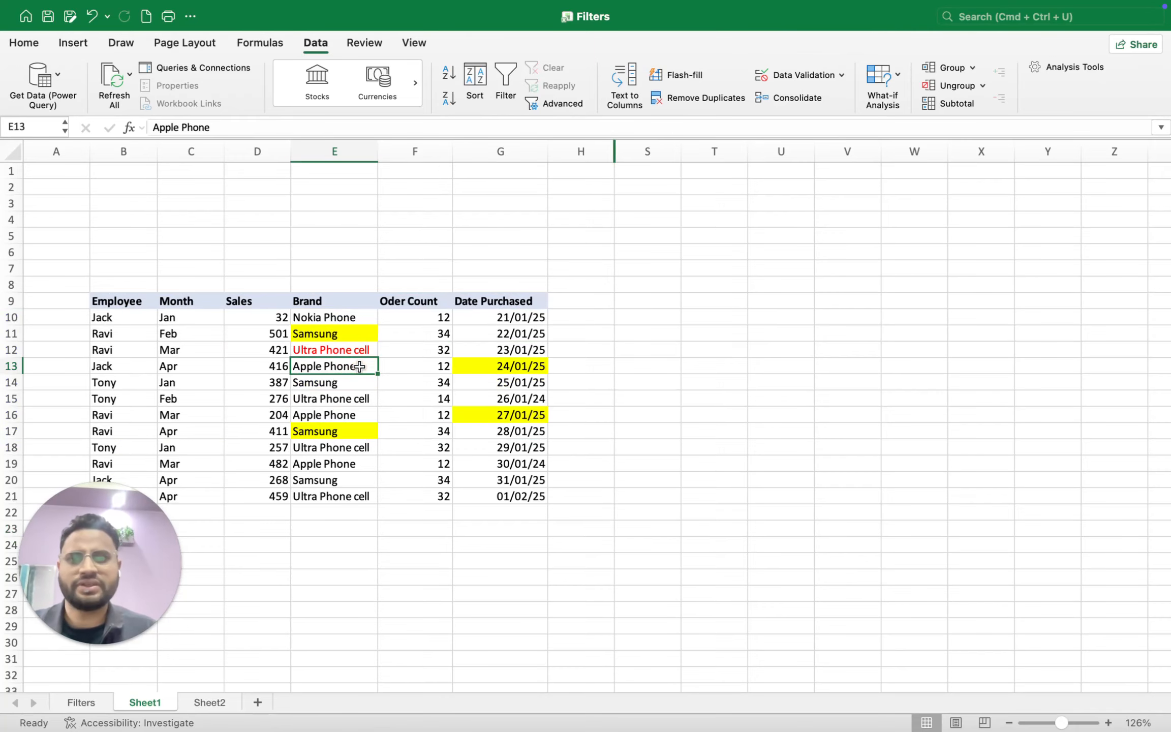
scroll(360, 366, "down", 3)
left_click(379, 399)
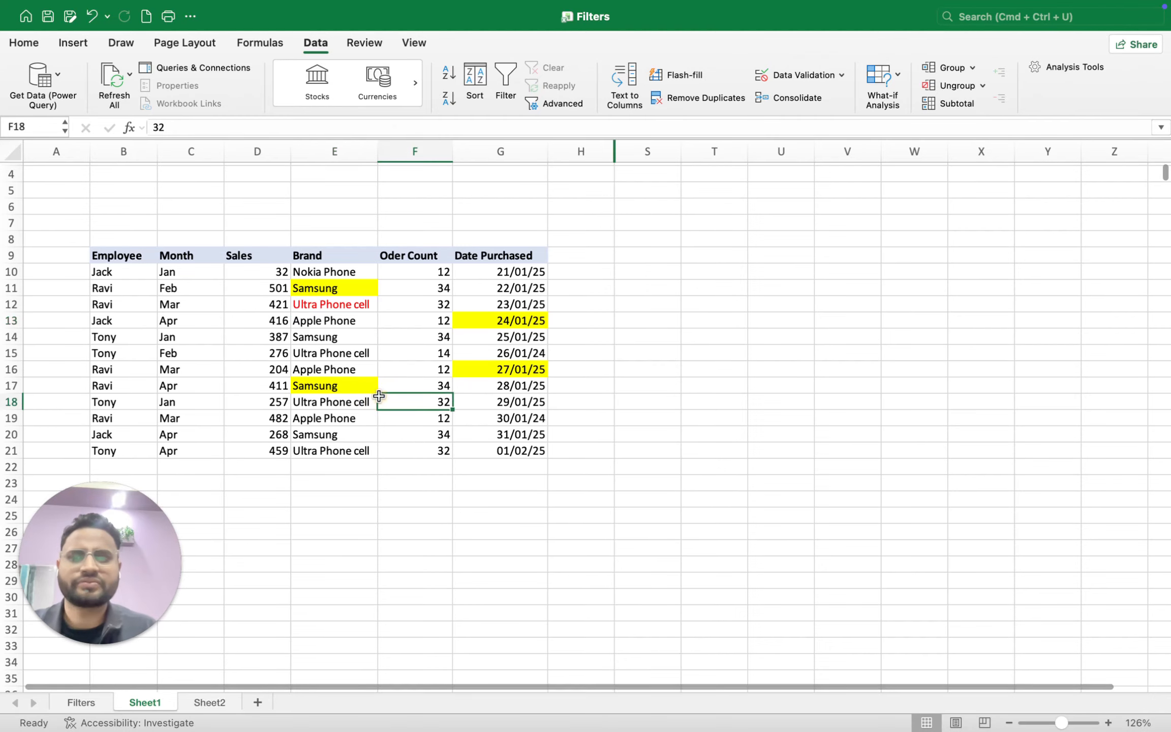
key("Left")
key("Left")
key("Right")
key("Right")
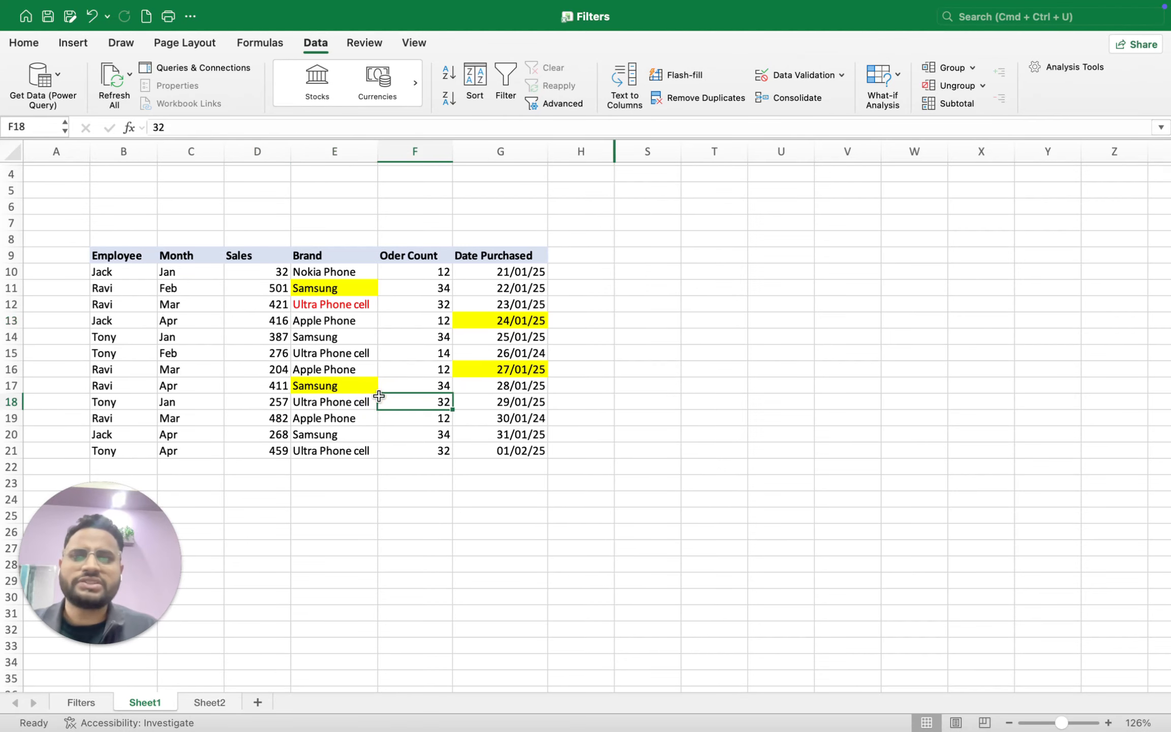
key("Down")
key("Down")
key("Down")
key("Down")
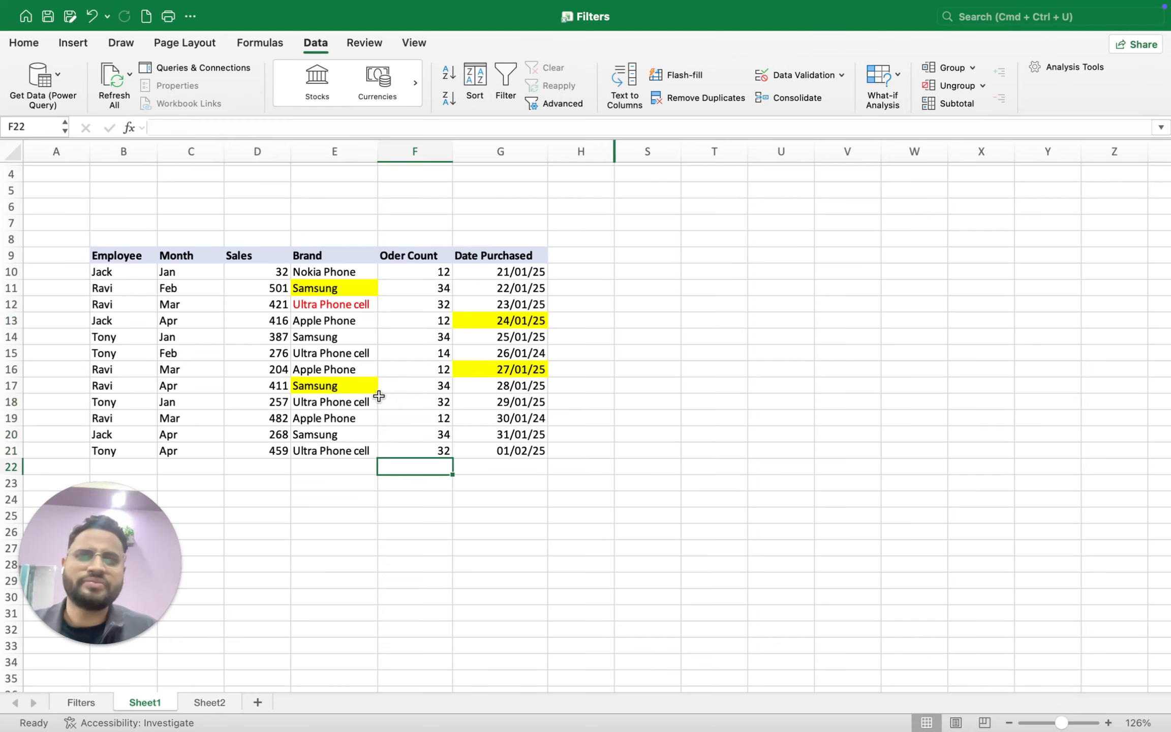
key("Up")
key("Up")
key("Up")
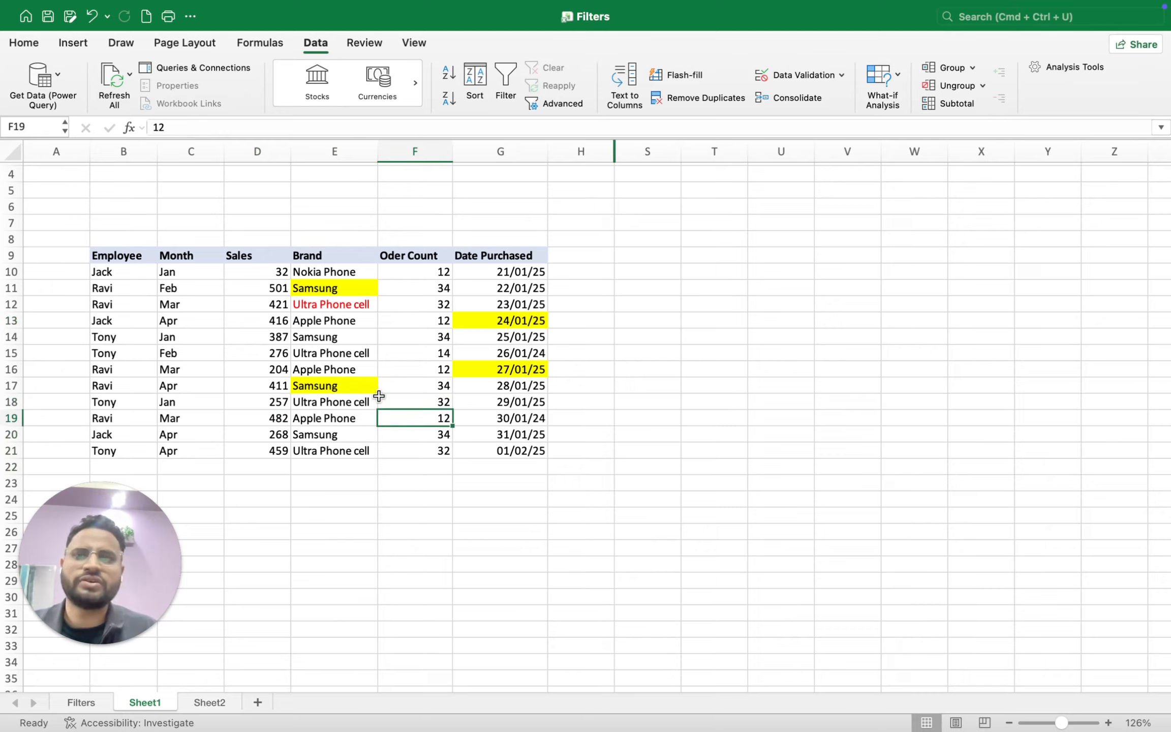
Step: Turn the sales table's filters back on and filter the Brand column to show only Apple Phone and Nokia Phone
left_click(368, 355)
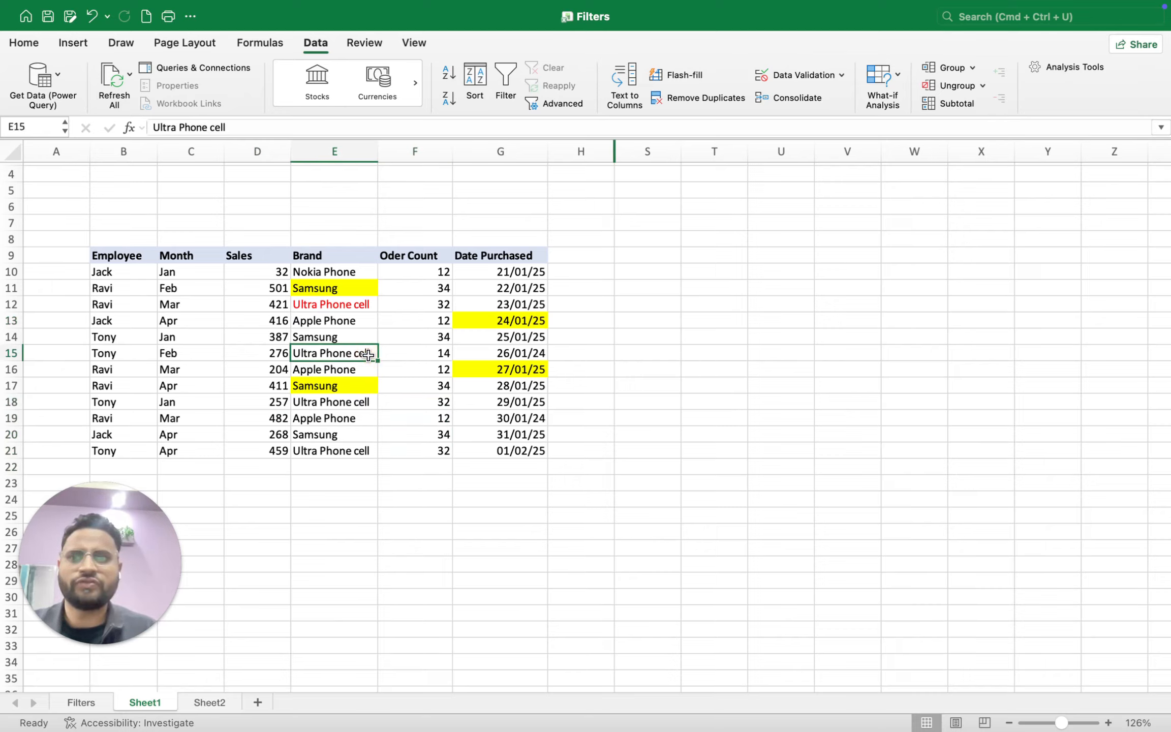
key("ctrl+shift+l")
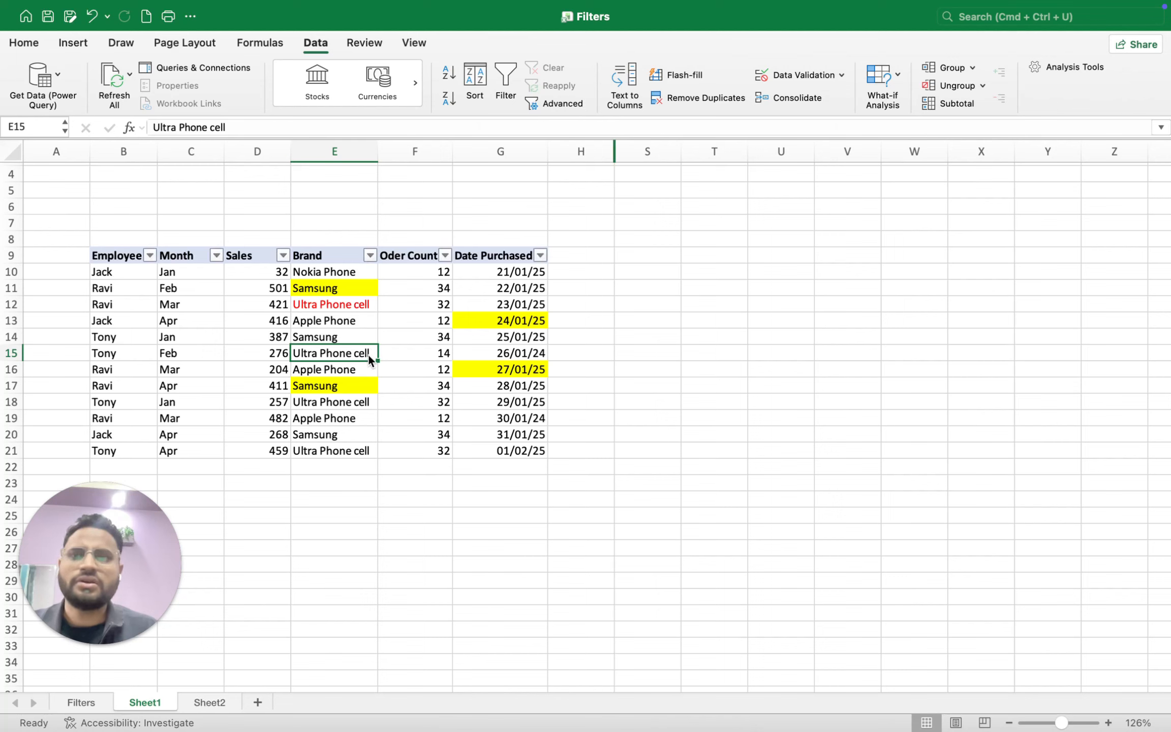
left_click(369, 256)
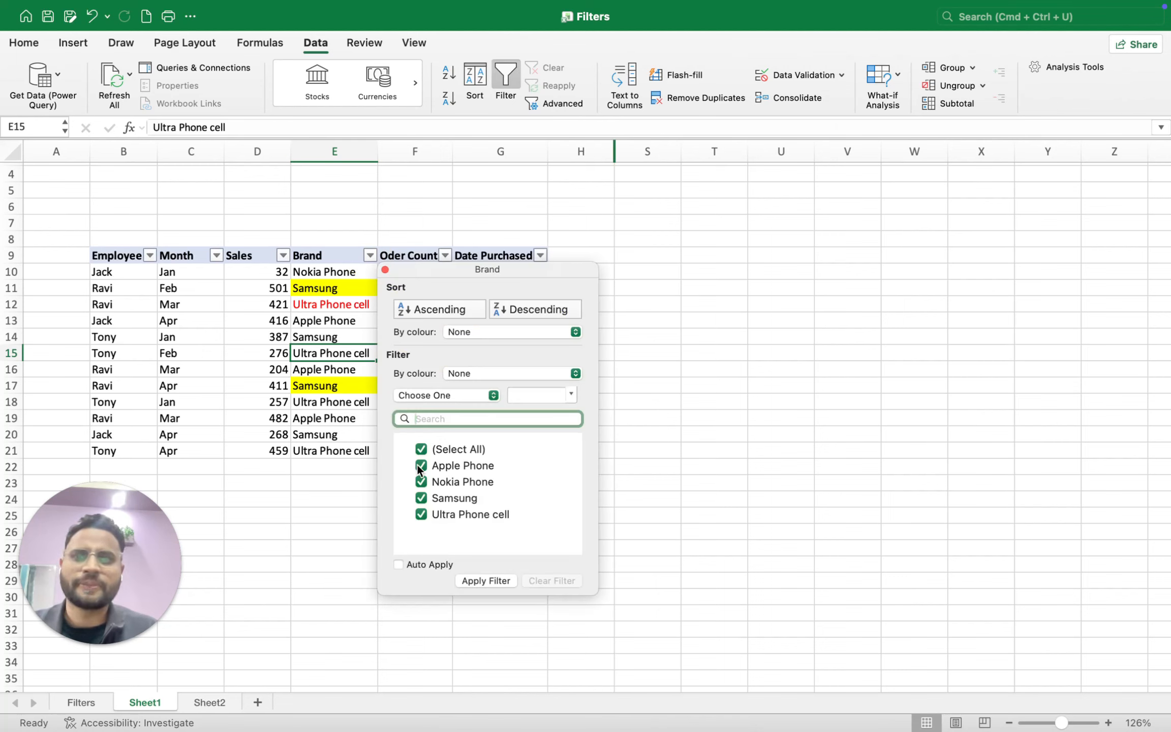
left_click(421, 450)
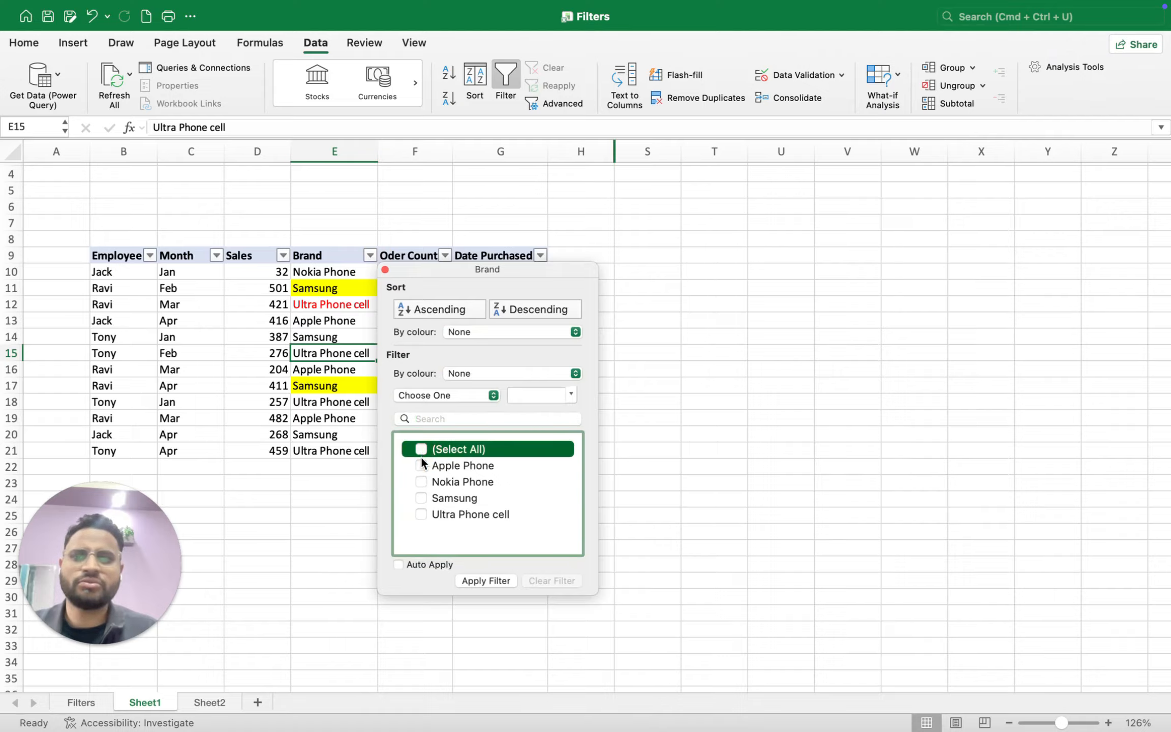
left_click(421, 463)
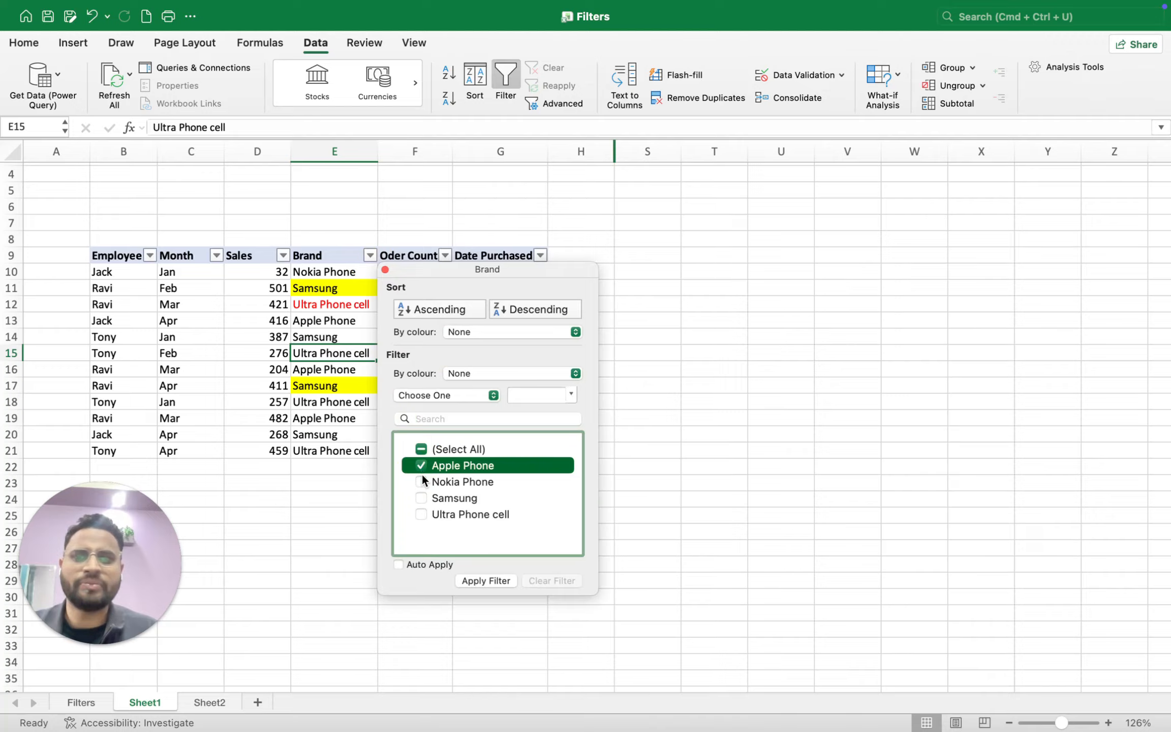
left_click(422, 476)
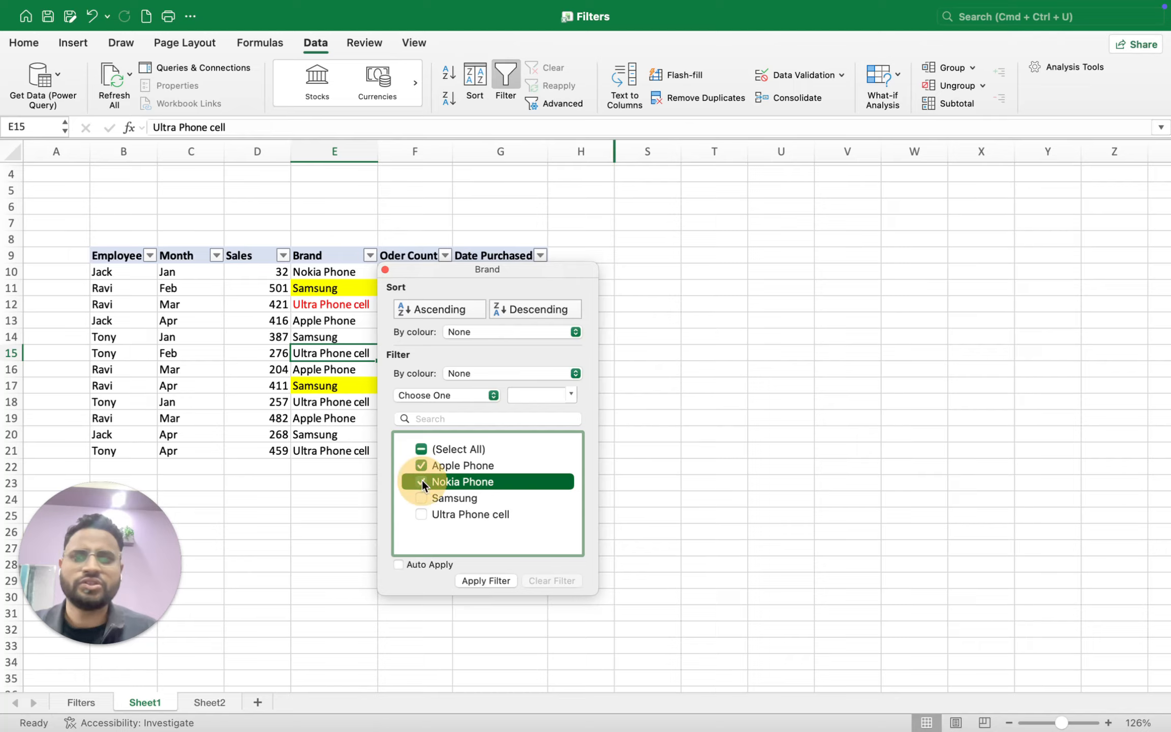
left_click(469, 579)
left_click(402, 298)
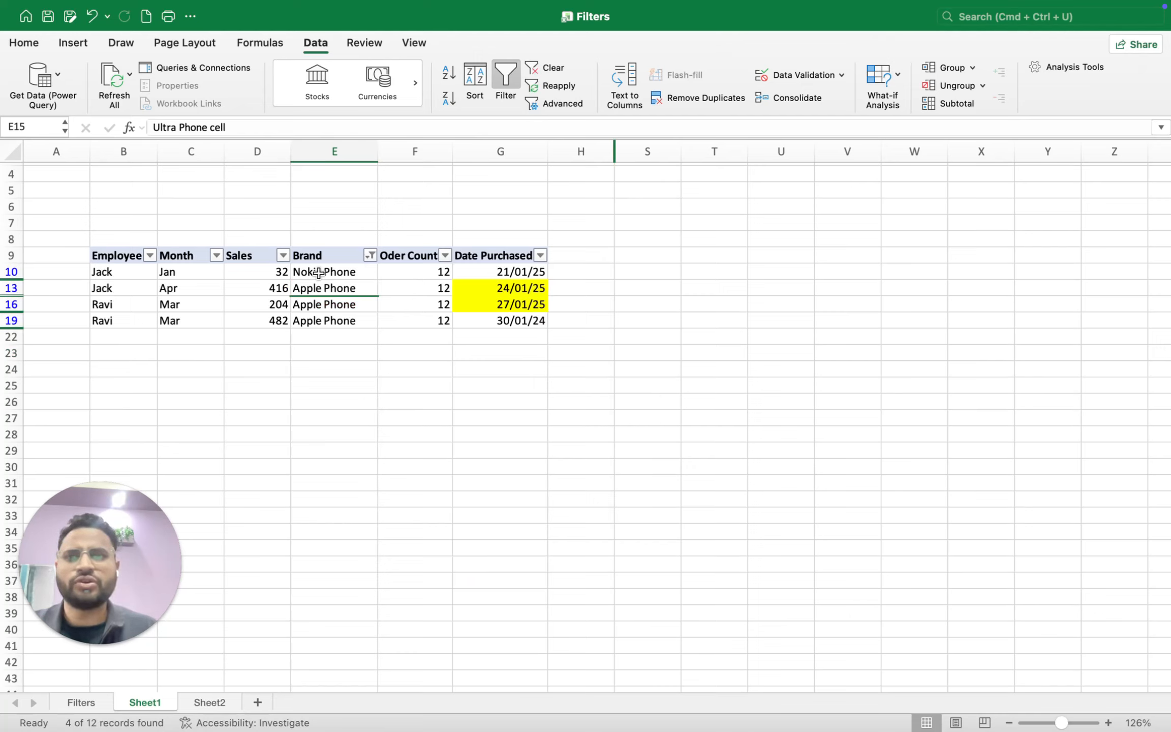
Step: Sum the visible values of the Oder Count column by entering =SUBTOTAL(9,F10:F19) in cell F22
left_click(401, 335)
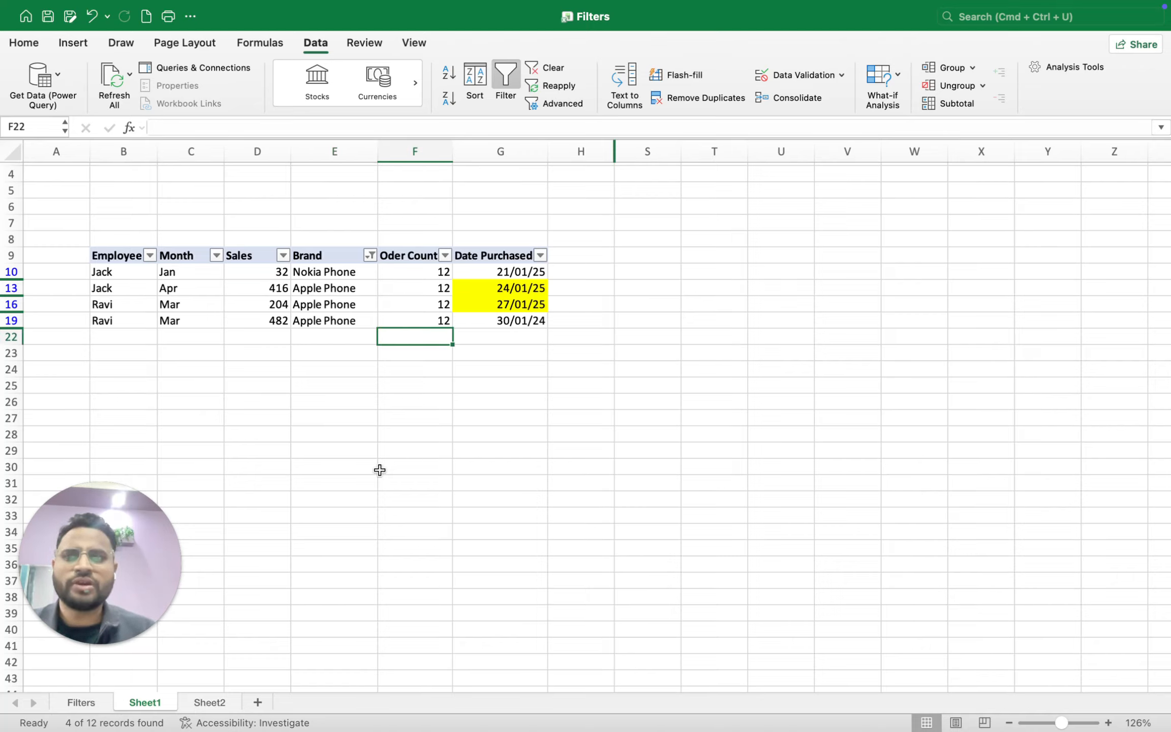
type("=sub")
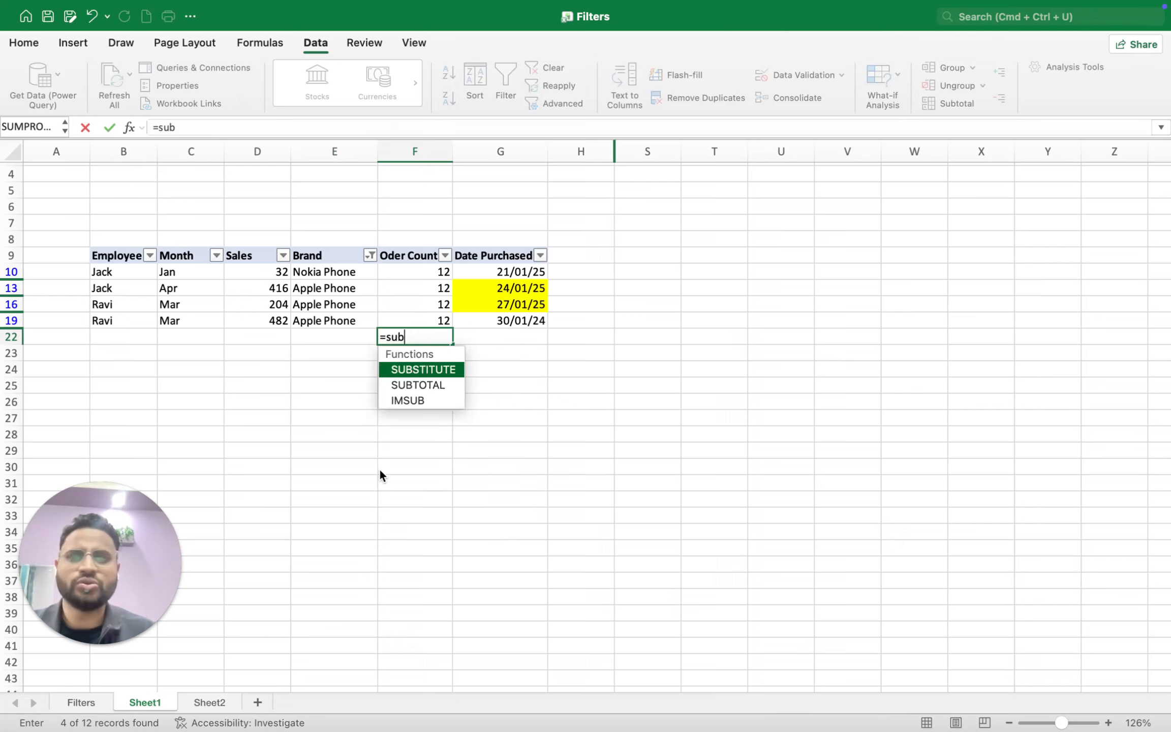
key("Down")
key("Tab")
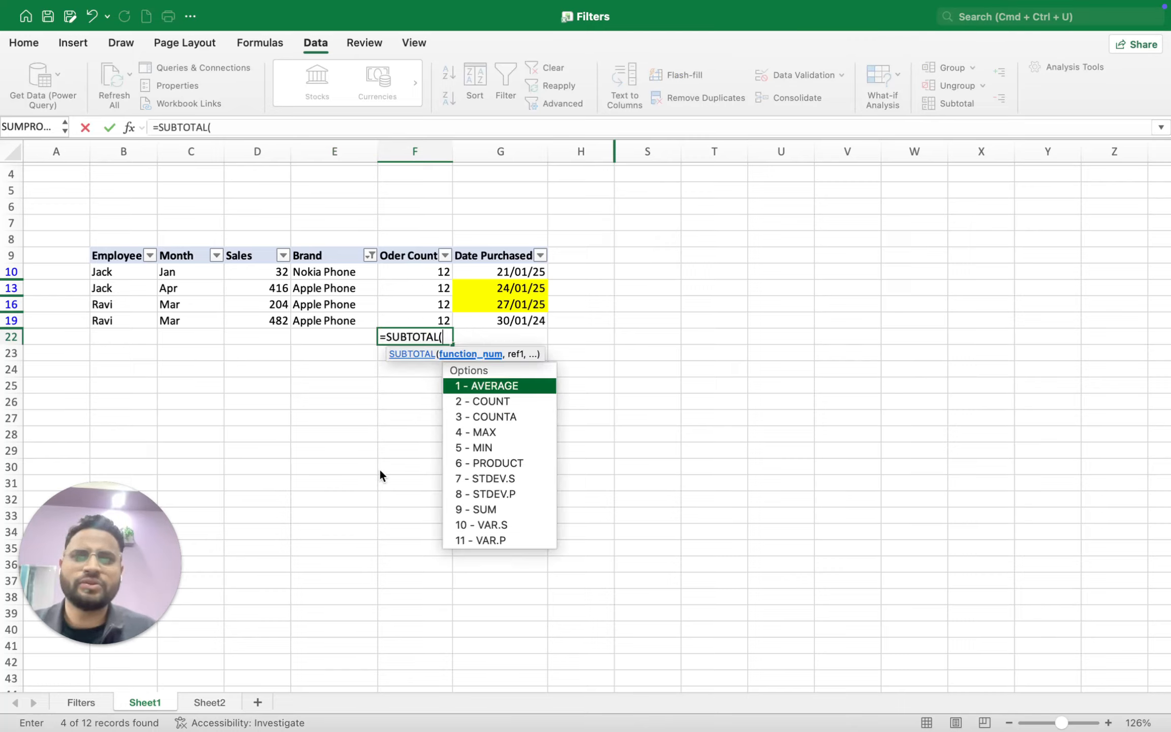
double_click(477, 509)
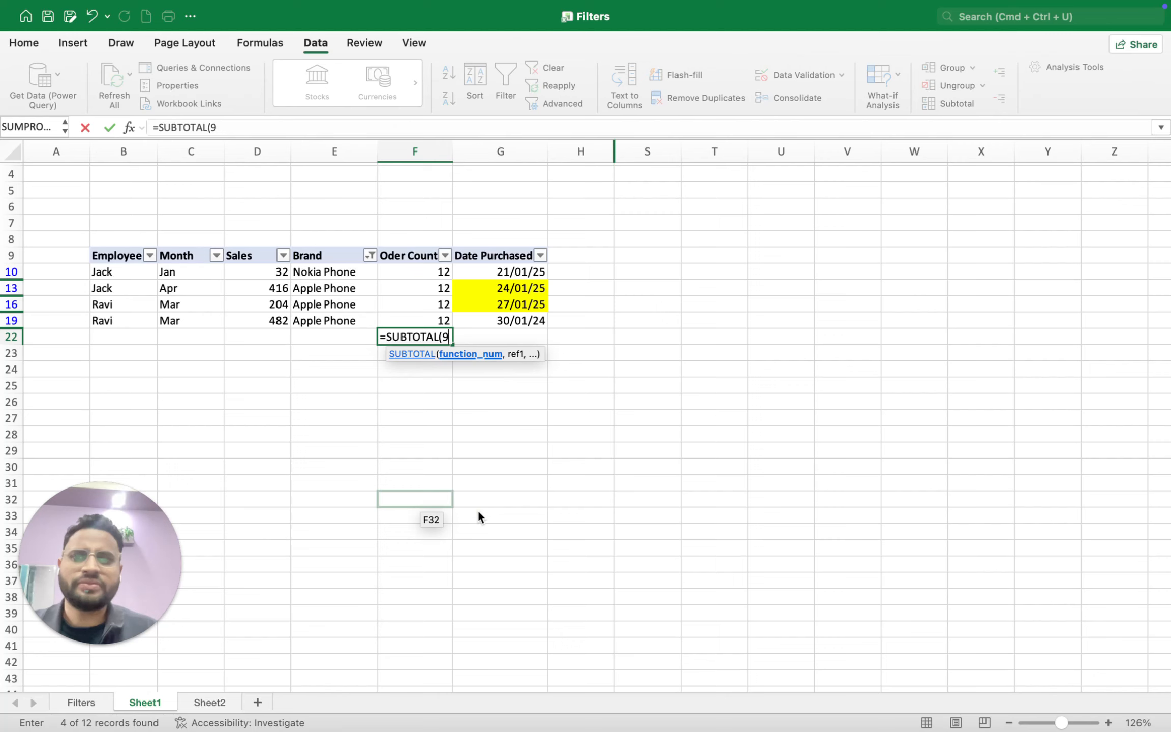
type(",")
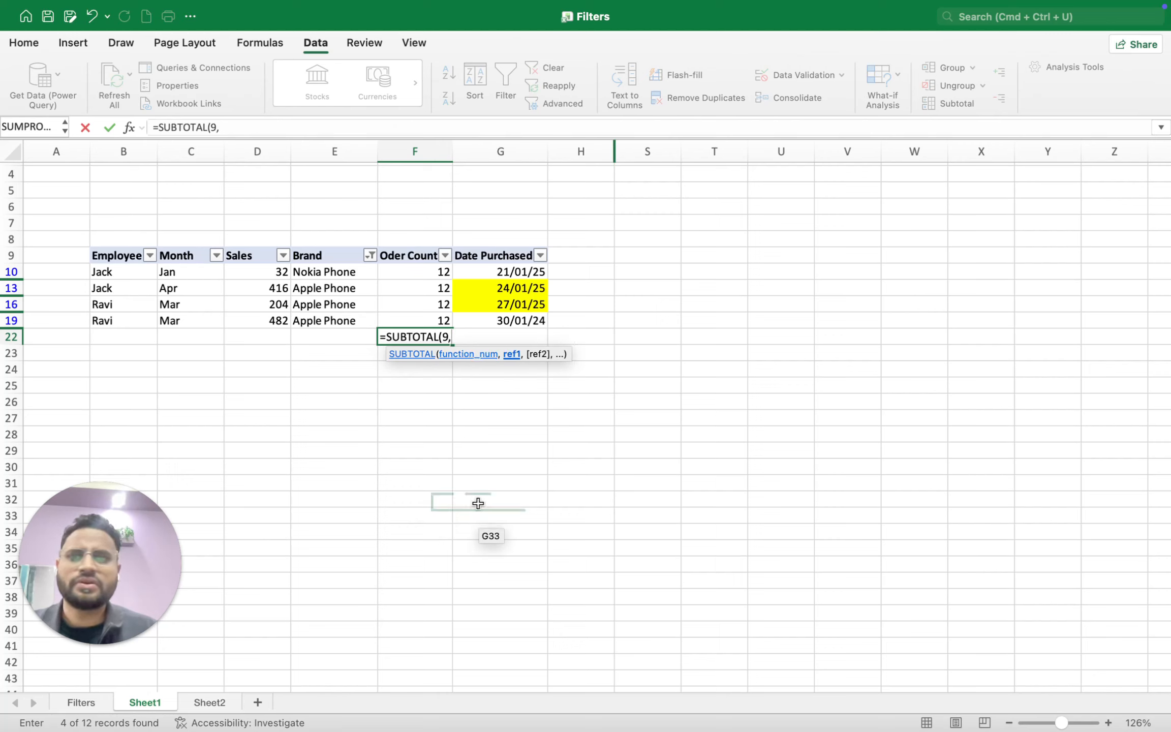
left_click(413, 315)
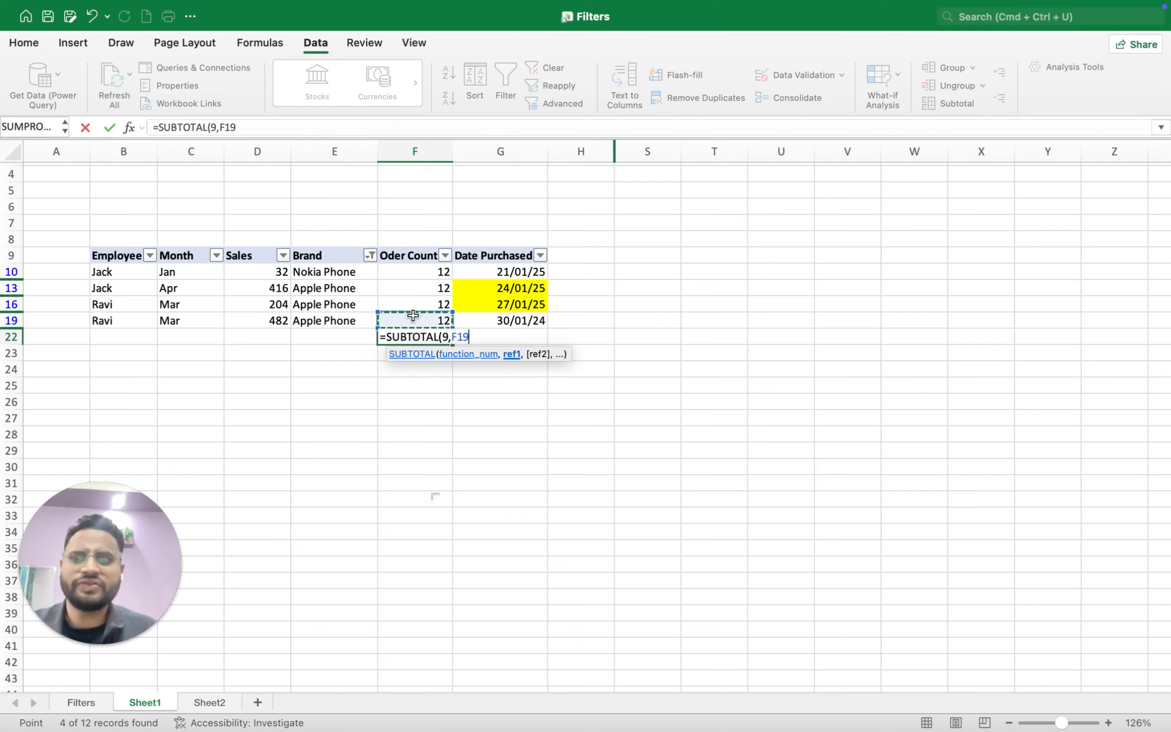
key("shift+Up")
key("shift+Up")
key("shift+Up")
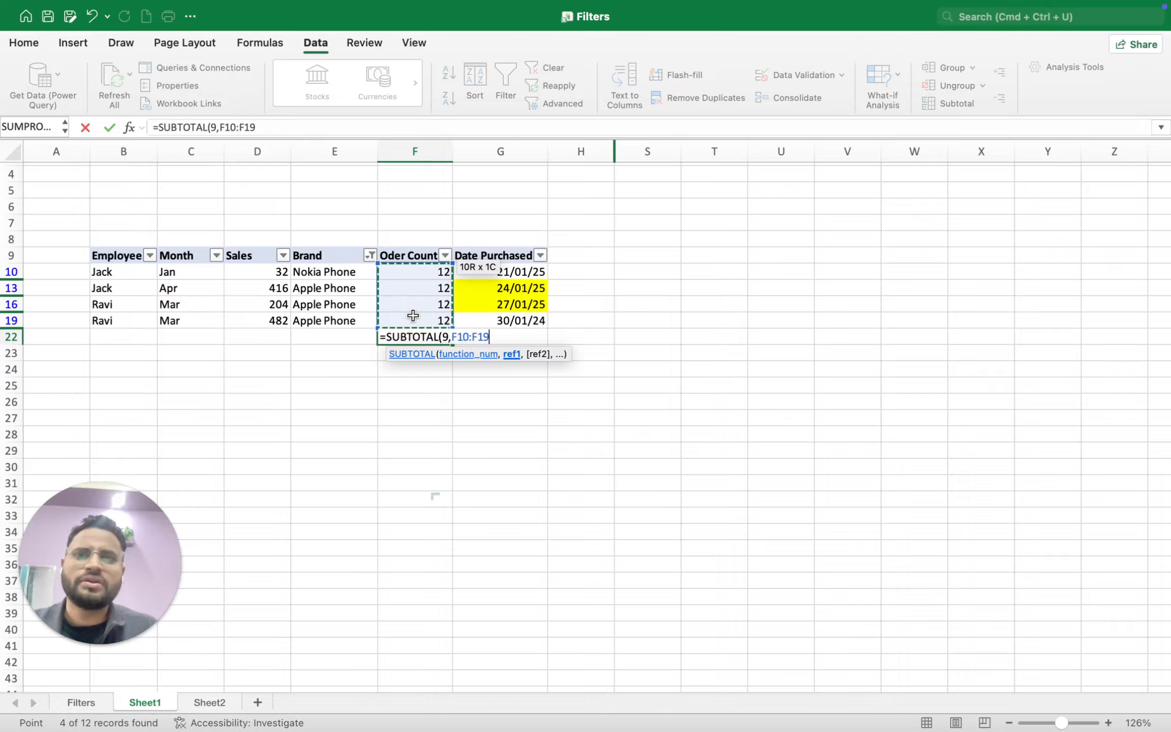
type(")")
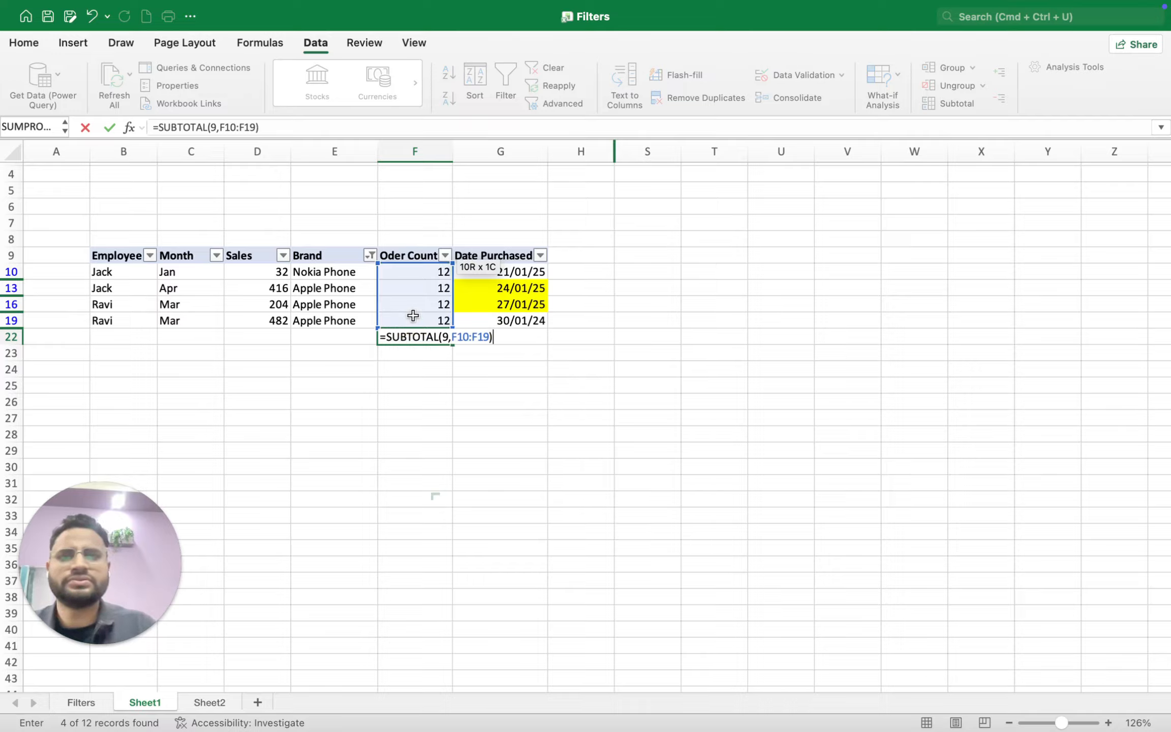
key("Return")
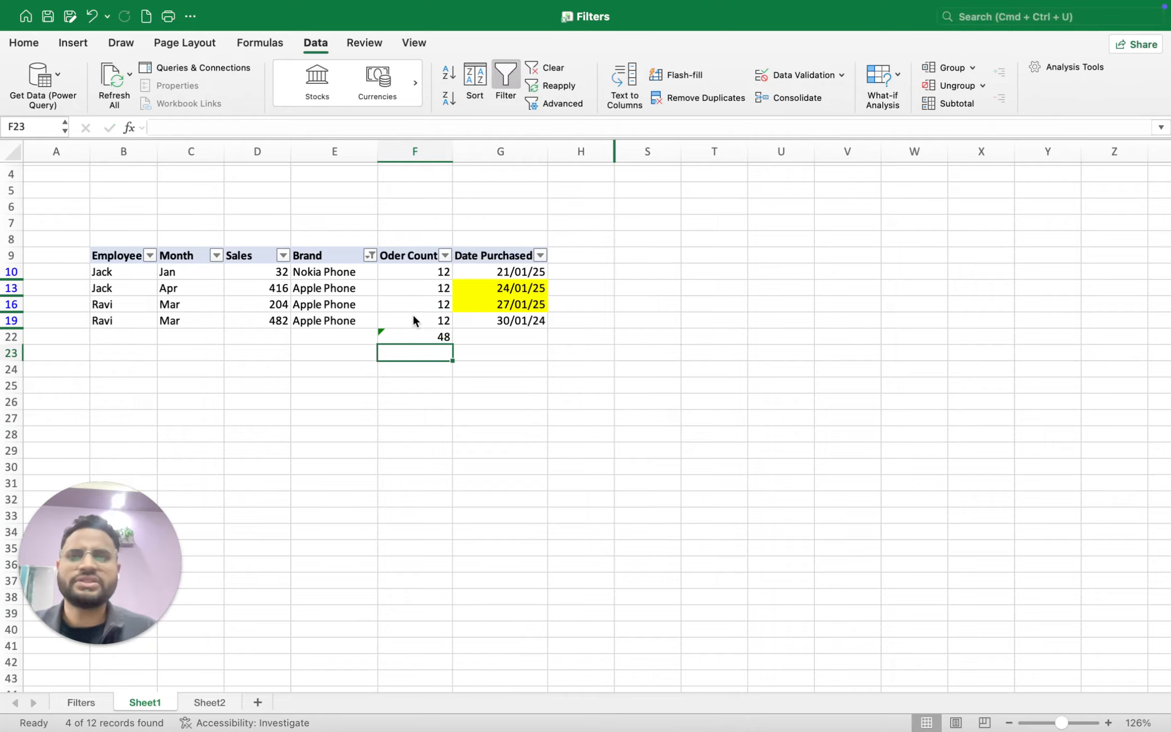
key("Up")
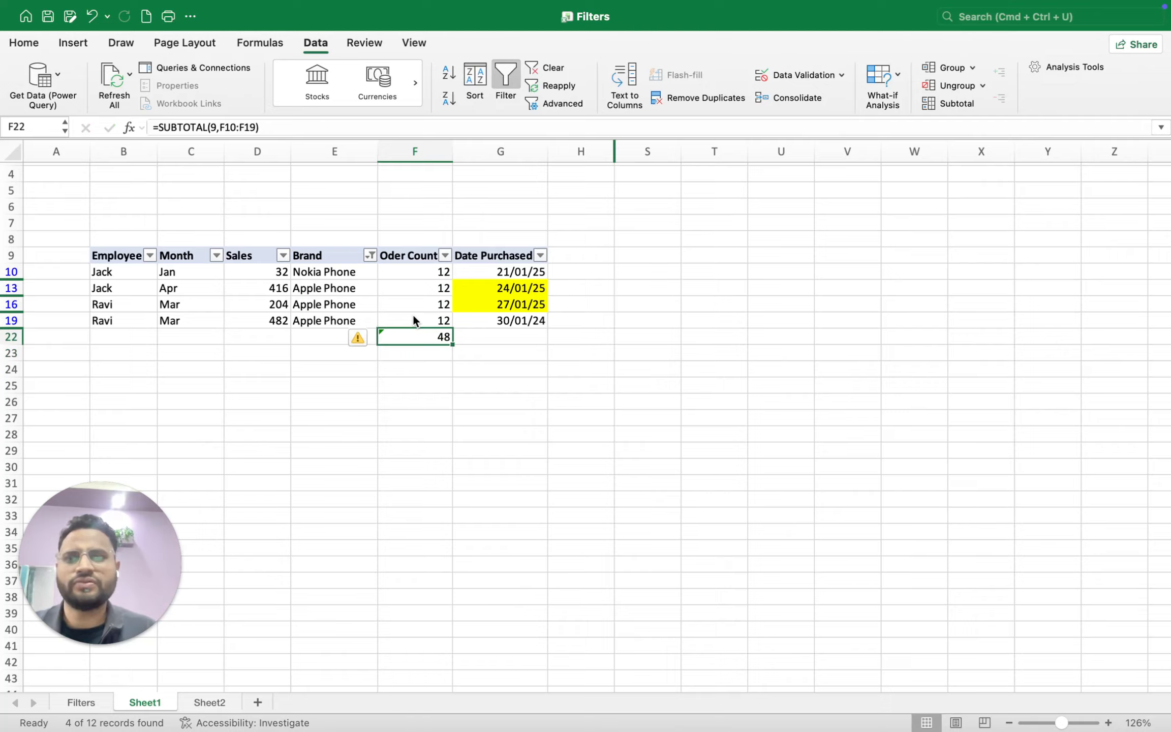
Step: Clear the Brand column's filter and filter the column to show only Samsung and Ultra Phone cell instead
key("Left")
key("Up")
key("Up")
key("Up")
key("Up")
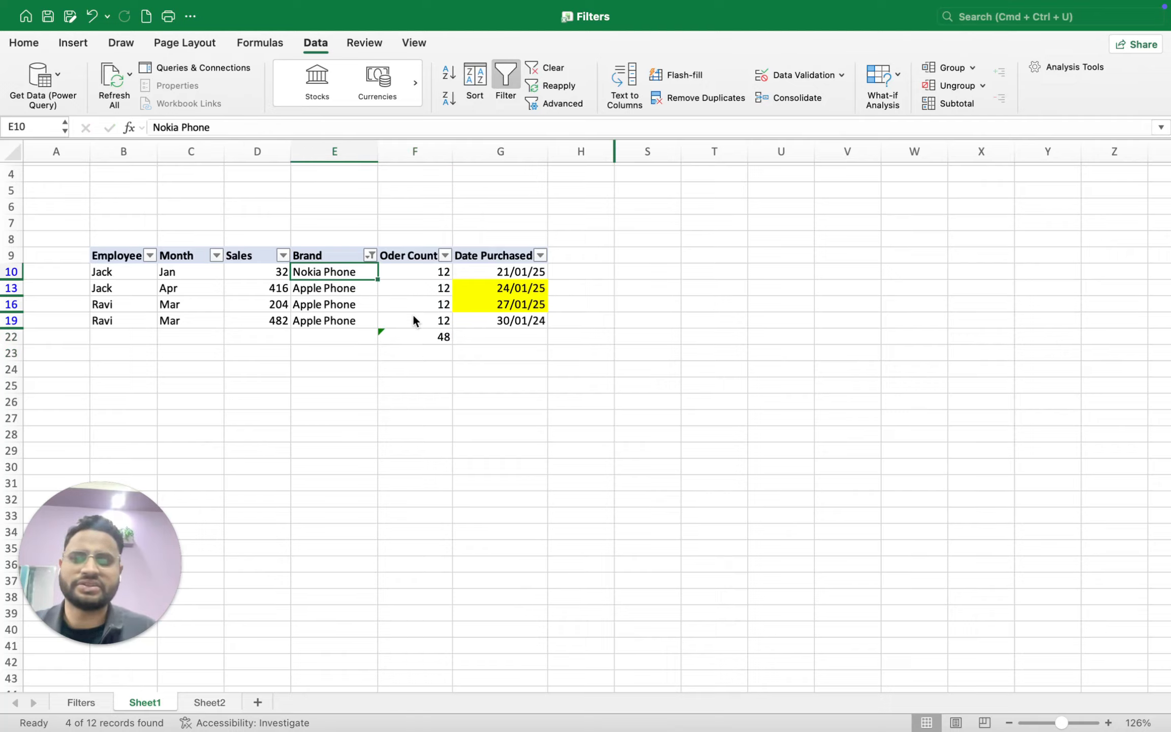
key("Up")
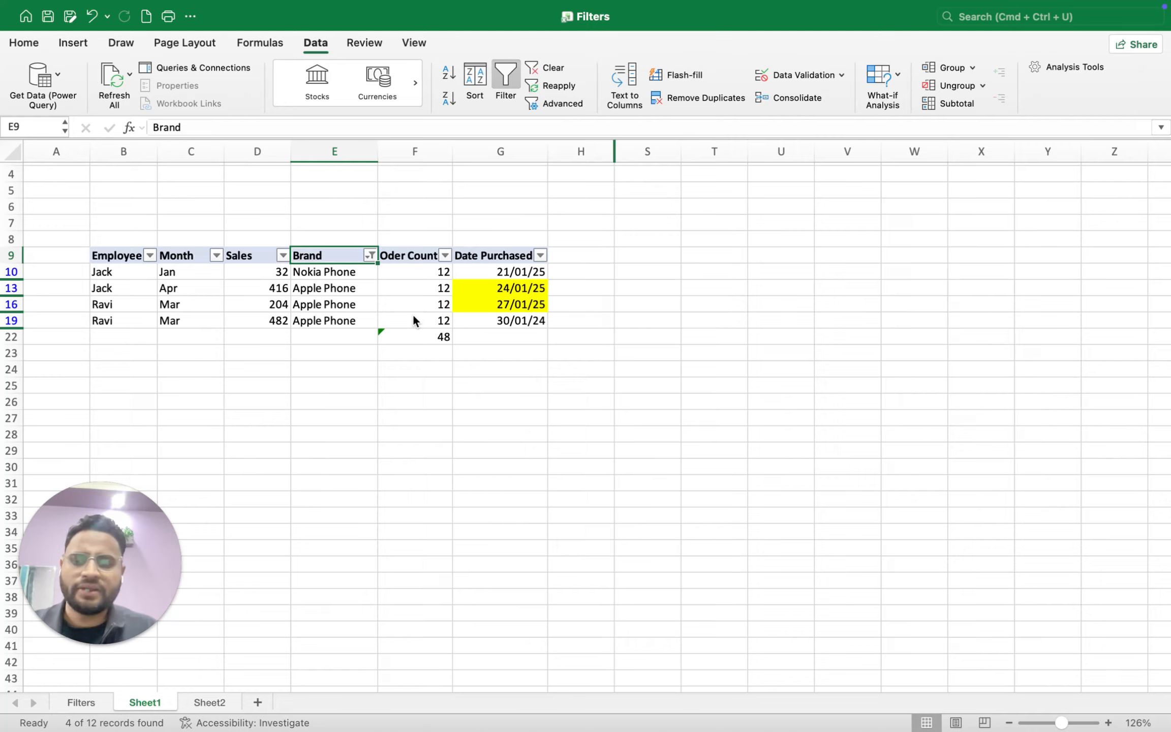
key("alt+Down")
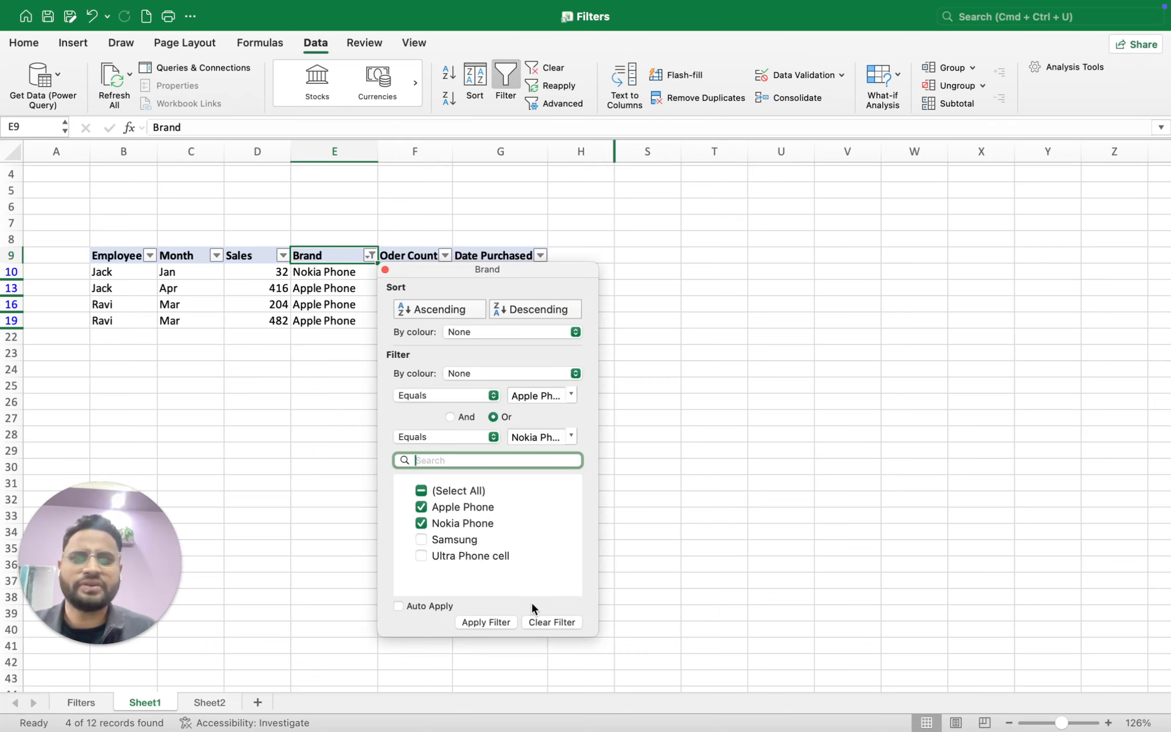
left_click(537, 621)
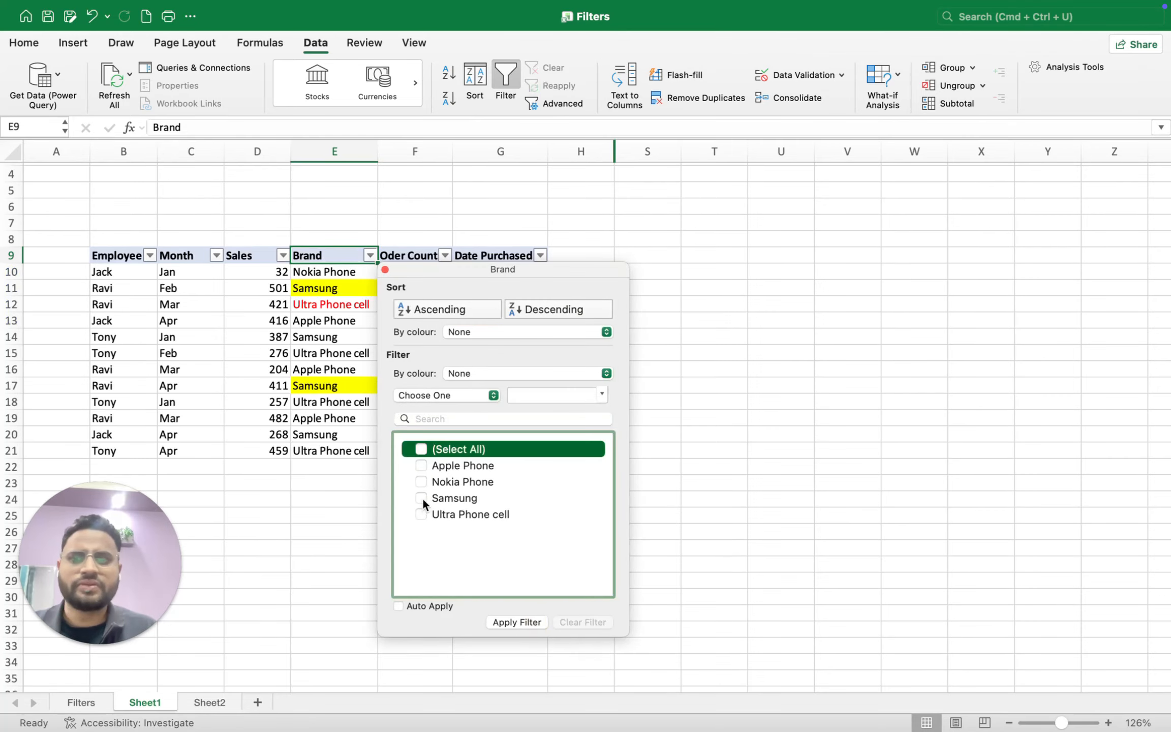
left_click(422, 498)
left_click(421, 514)
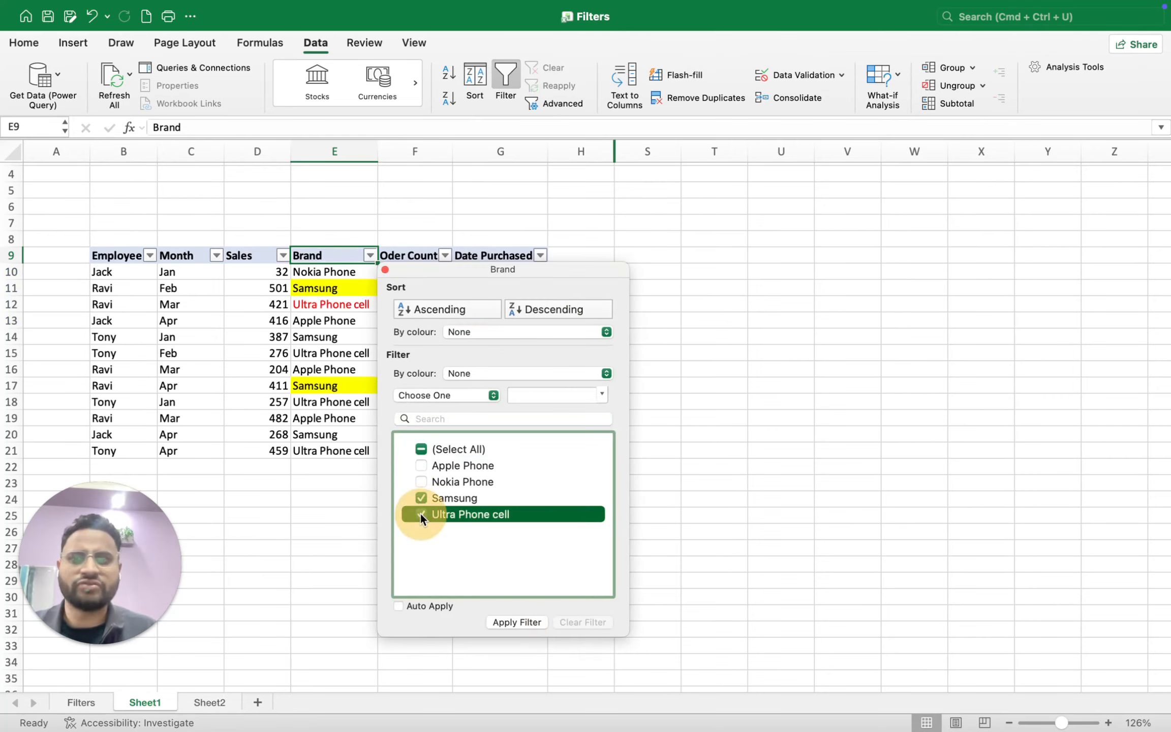
left_click(505, 620)
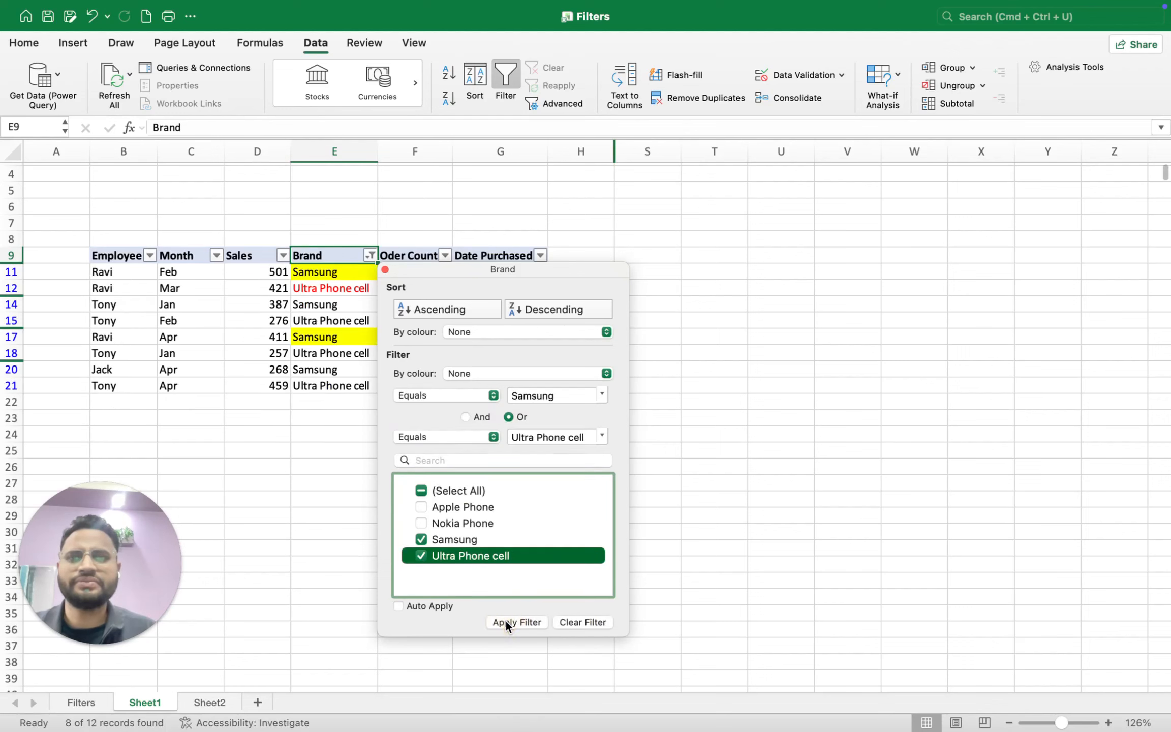
left_click(699, 522)
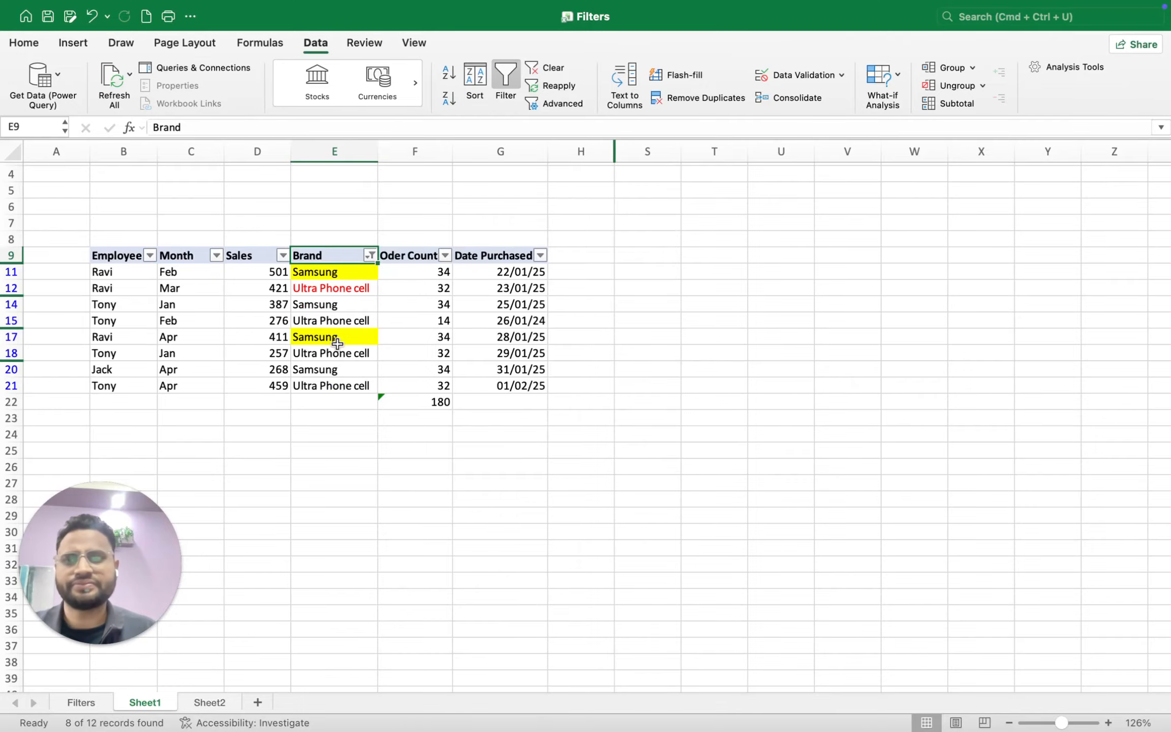
Step: Inspect the SUBTOTAL formula and its result in cell F22 for the filtered rows
left_click(420, 407)
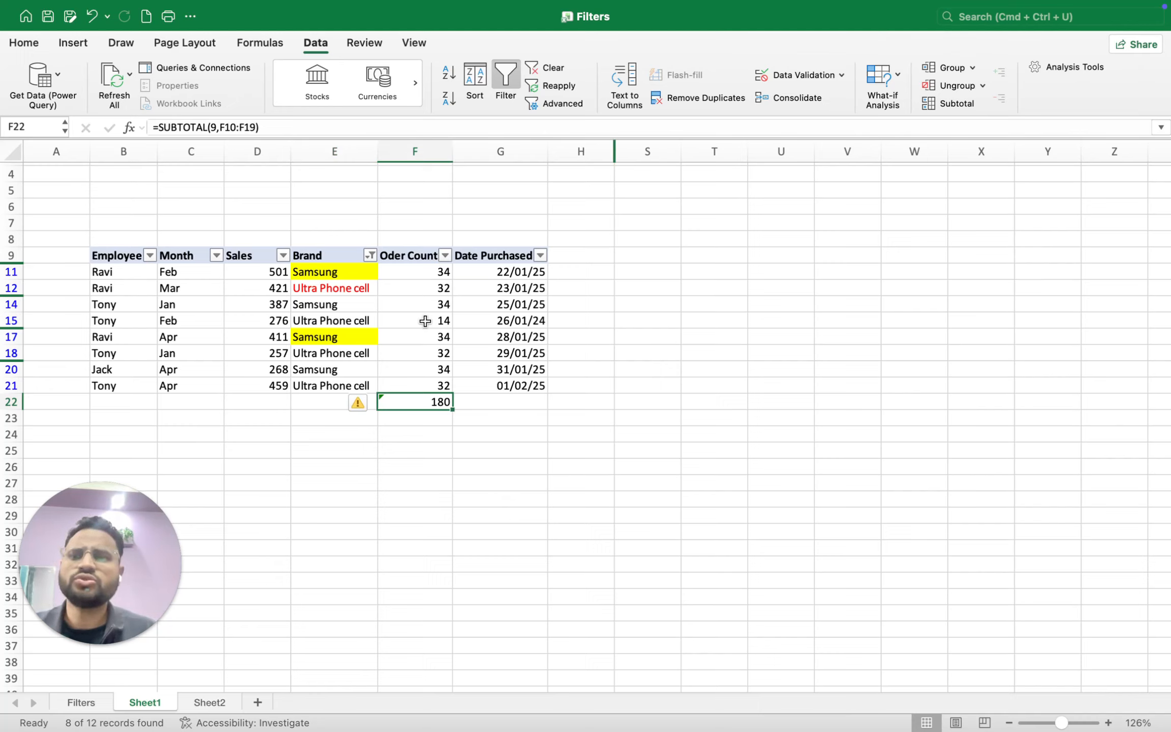
key("Left")
key("Left")
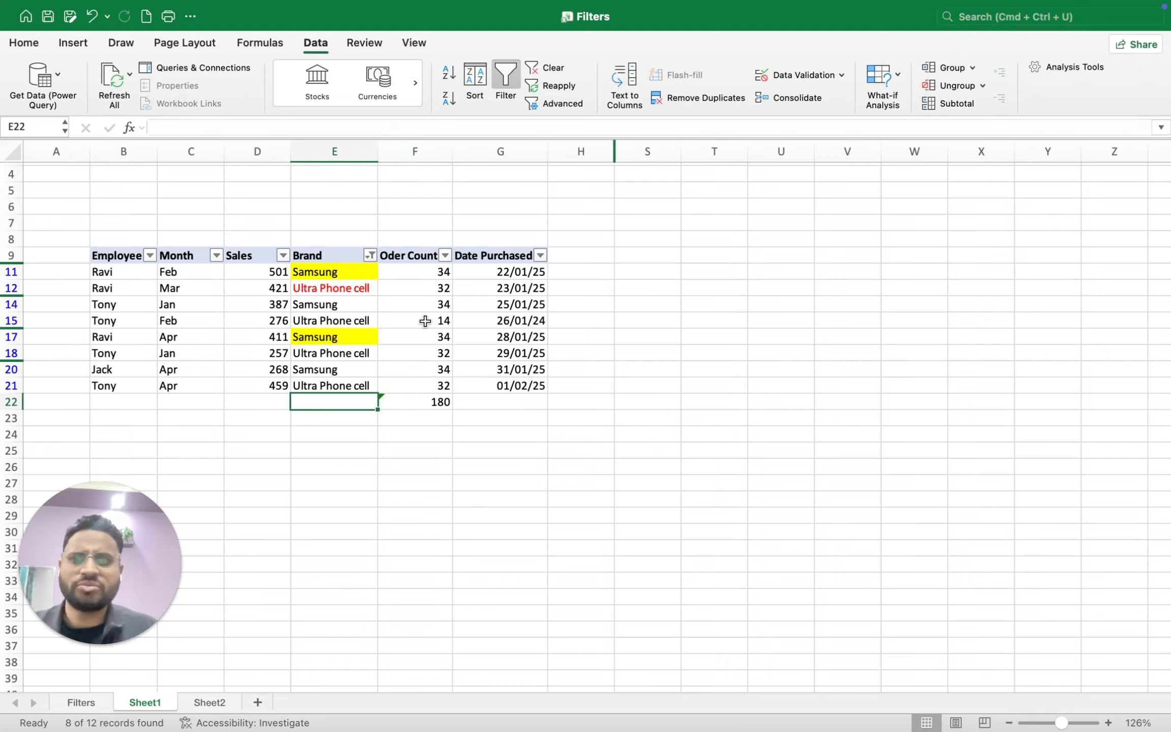
Step: Count the Sales column's values by entering =COUNT(D11:D21) in cell D22
type("-")
key("Escape")
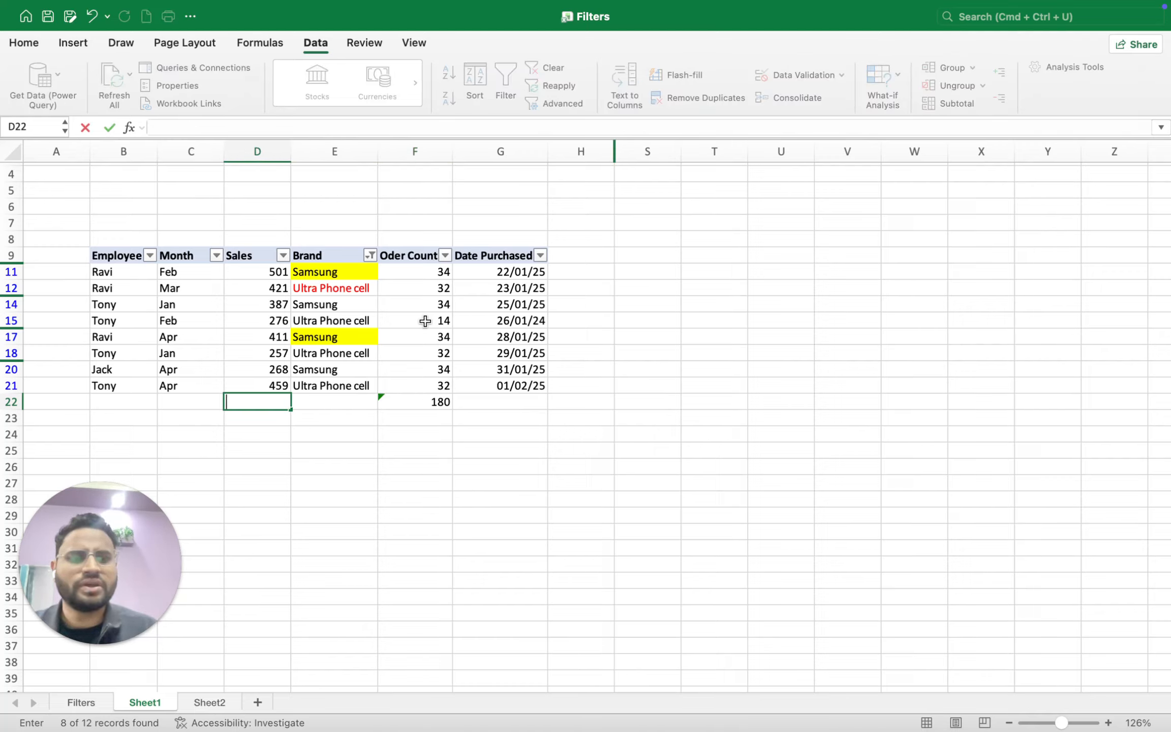
type("=cou")
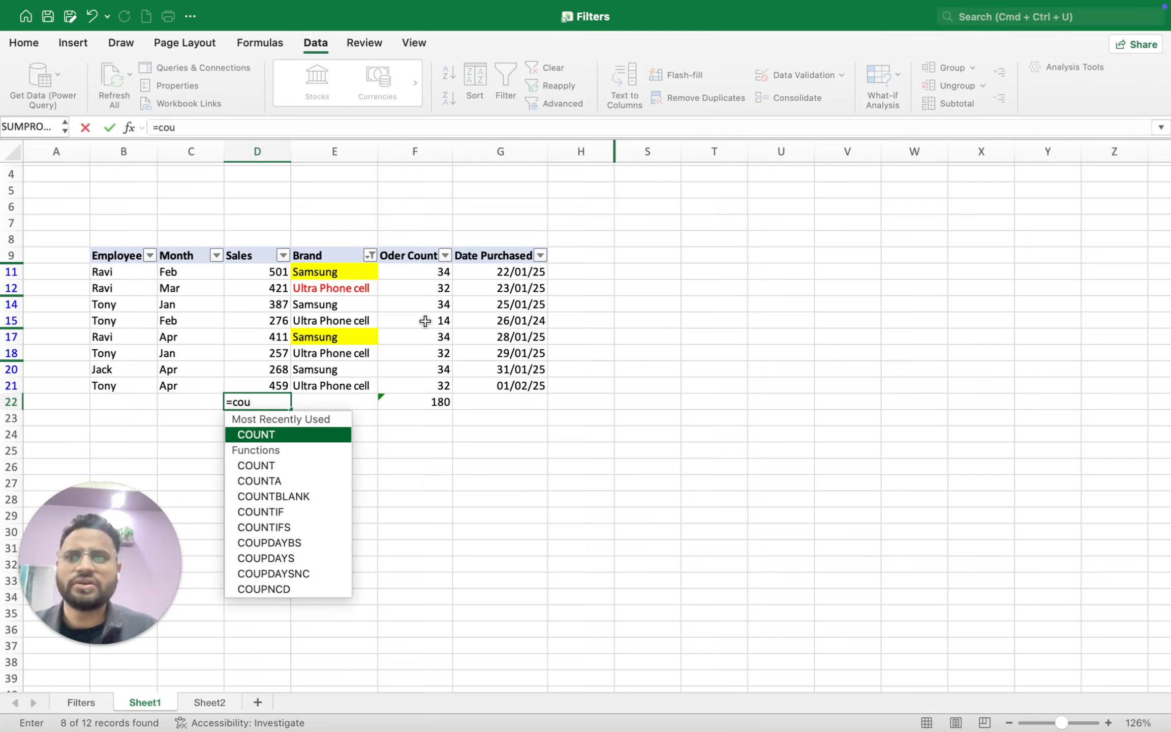
key("Down")
key("Down")
key("Up")
key("Tab")
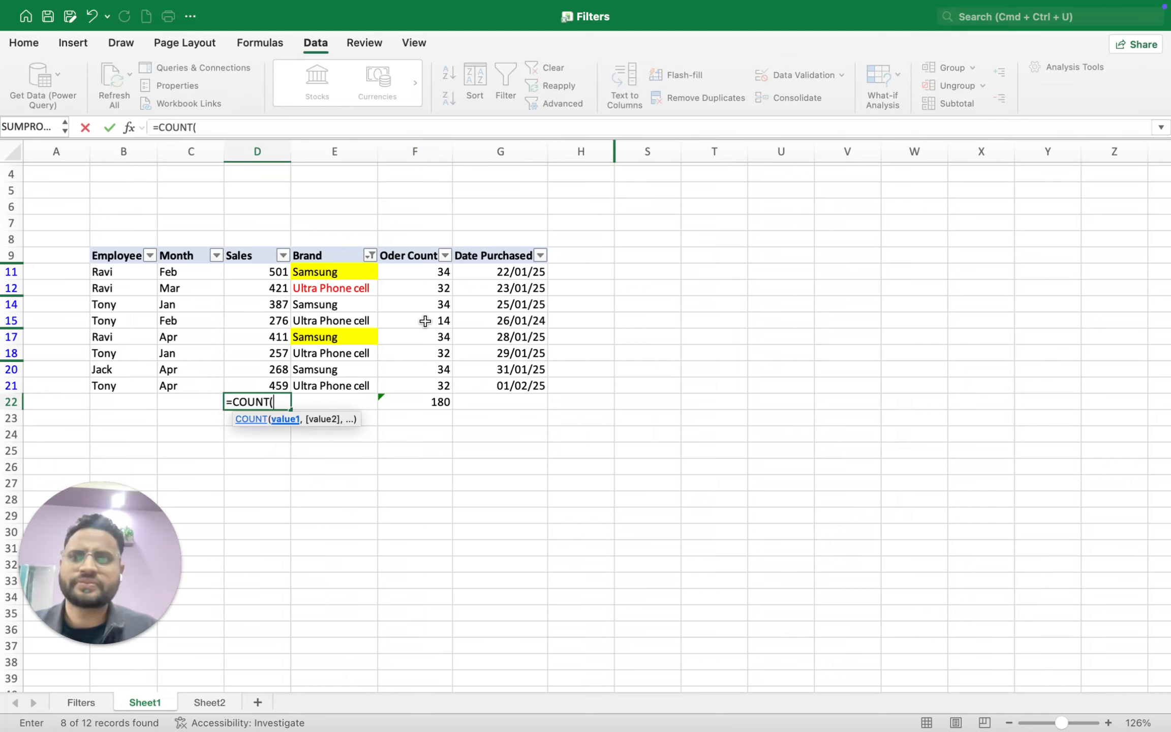
key("Up")
key("shift+Up")
key("shift+Up")
key("shift+Up")
key("shift+Up")
key("shift+Up")
key("shift+Up")
key("shift+Up")
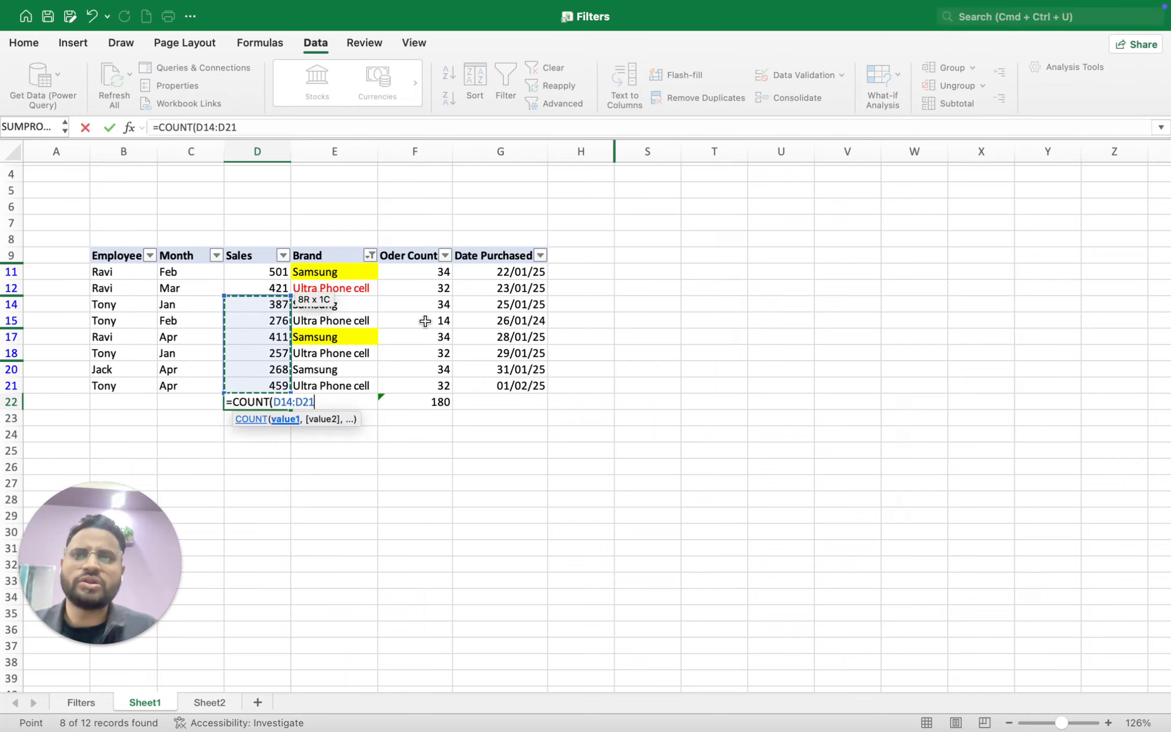
key("Return")
key("Up")
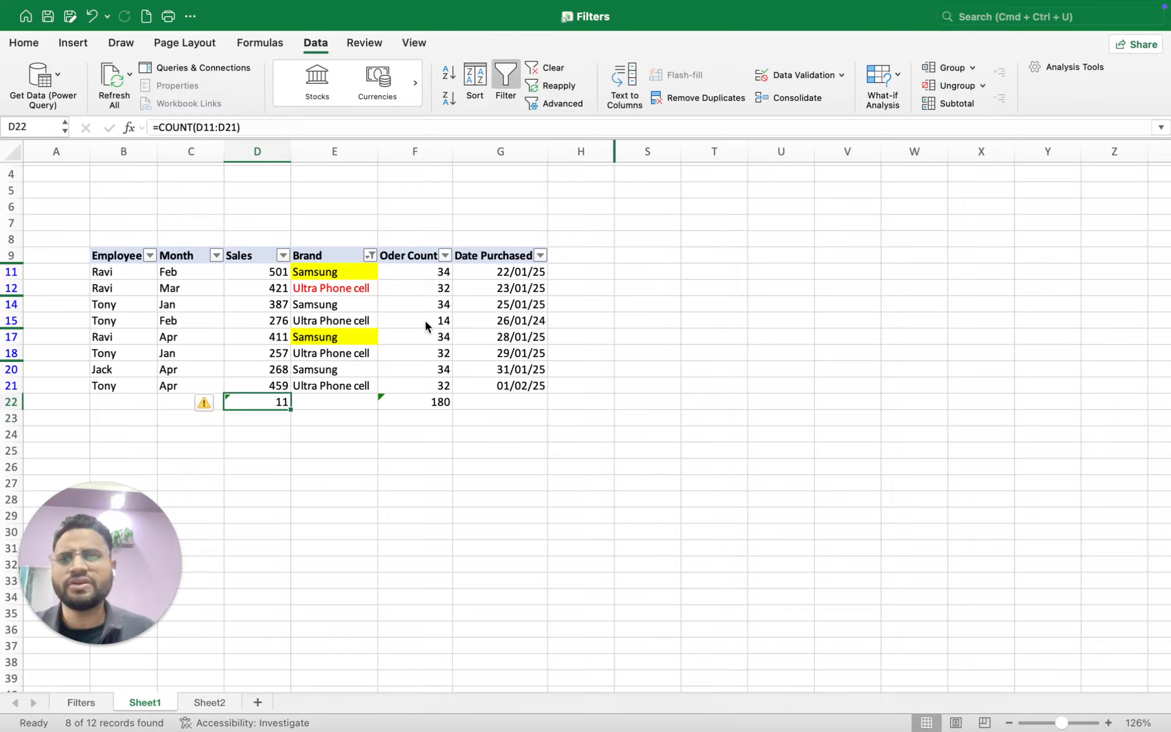
Step: Compare the COUNT formula in cell D22 with the SUBTOTAL formula in cell F22 for the filtered rows
key("Left")
key("Left")
key("Right")
key("Right")
key("Right")
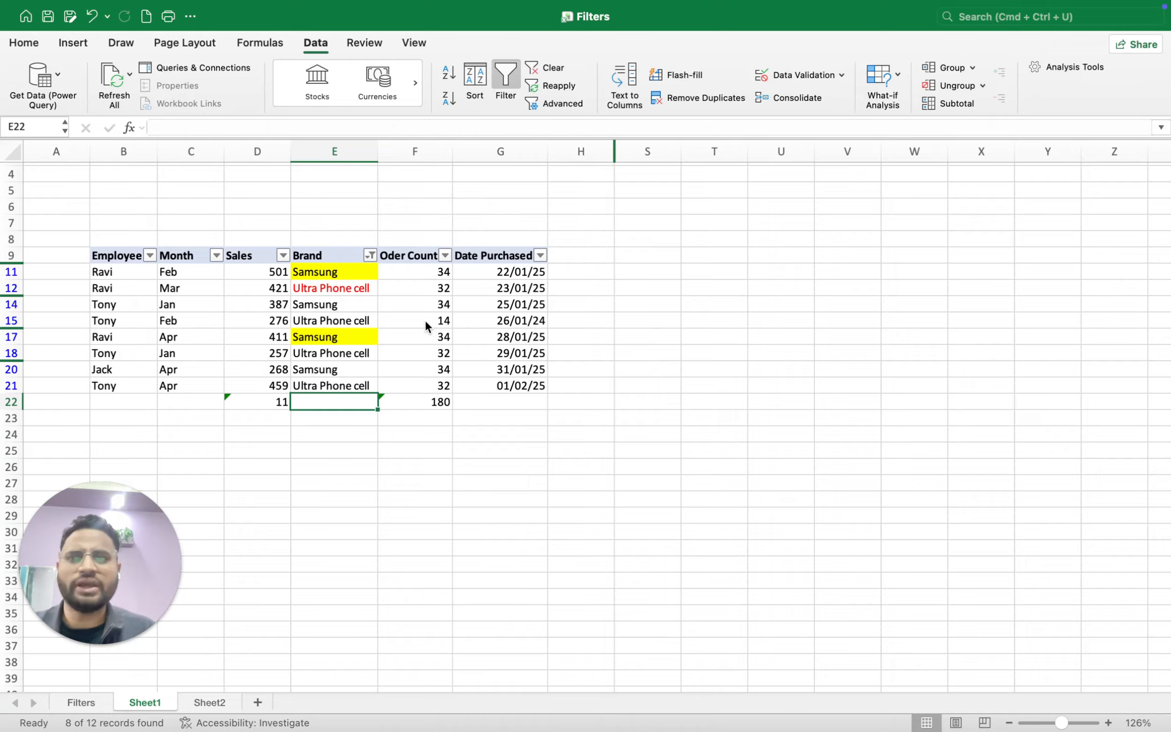
key("Right")
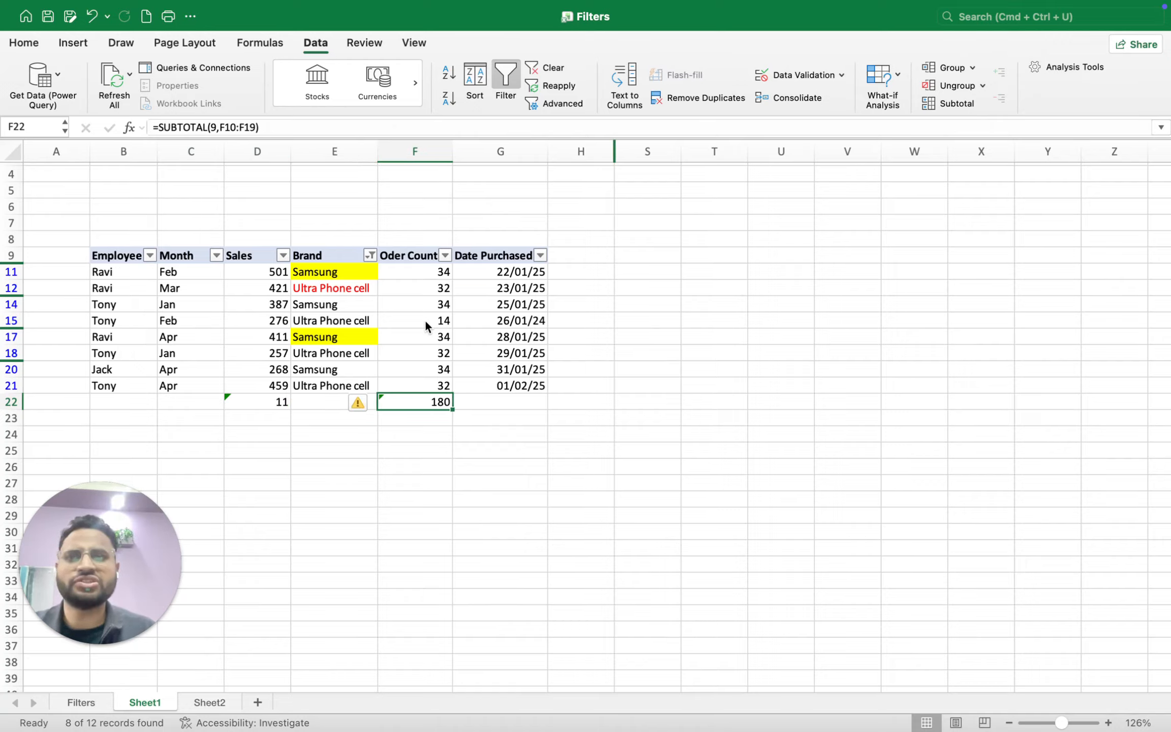
key("Left")
key("Left")
key("Left")
key("Left")
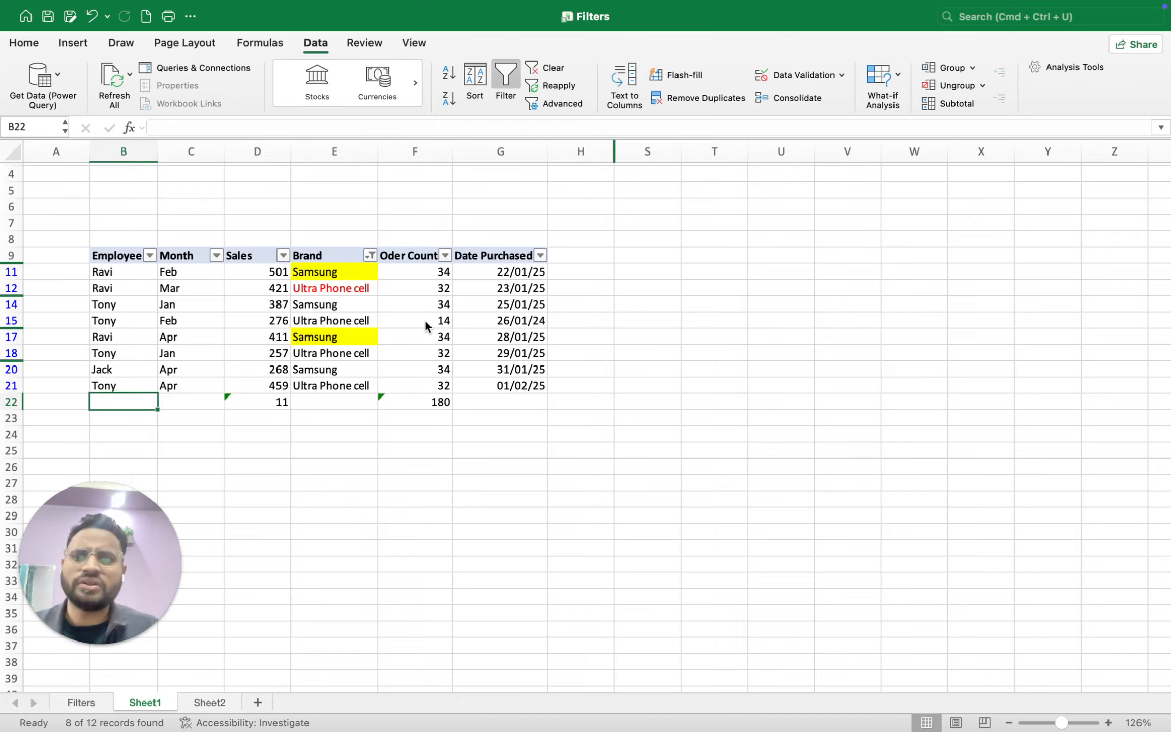
key("Right")
key("Right")
key("Right")
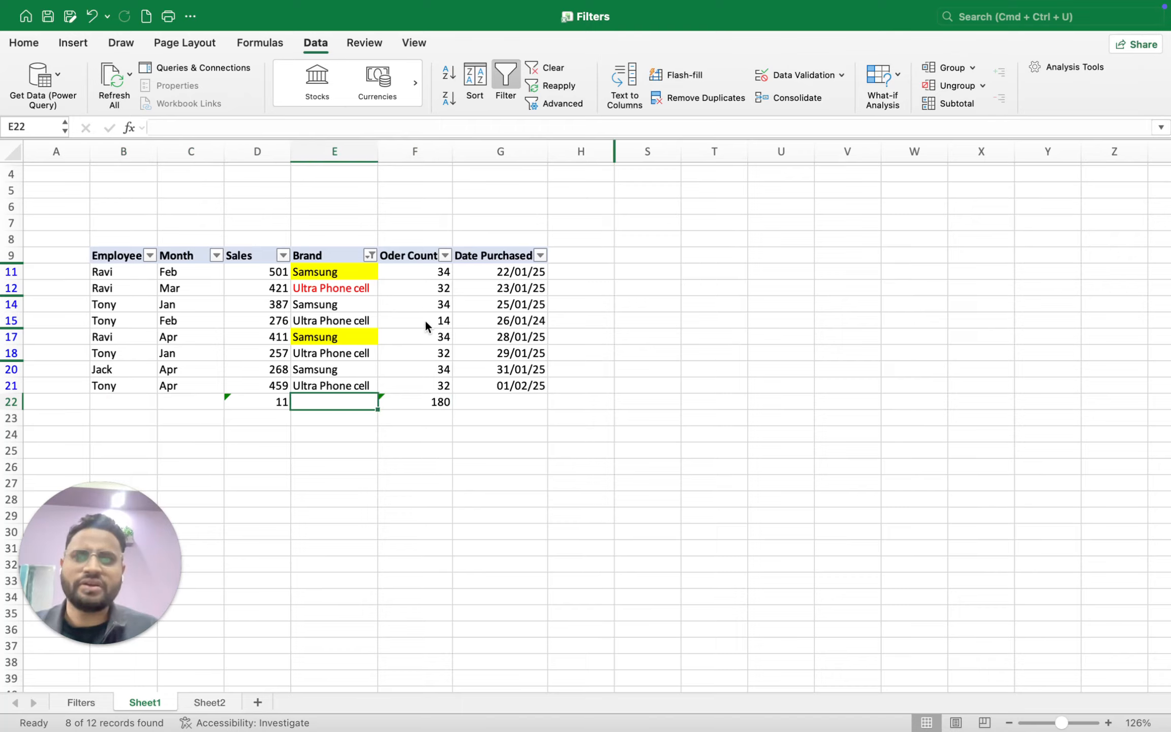
key("Right")
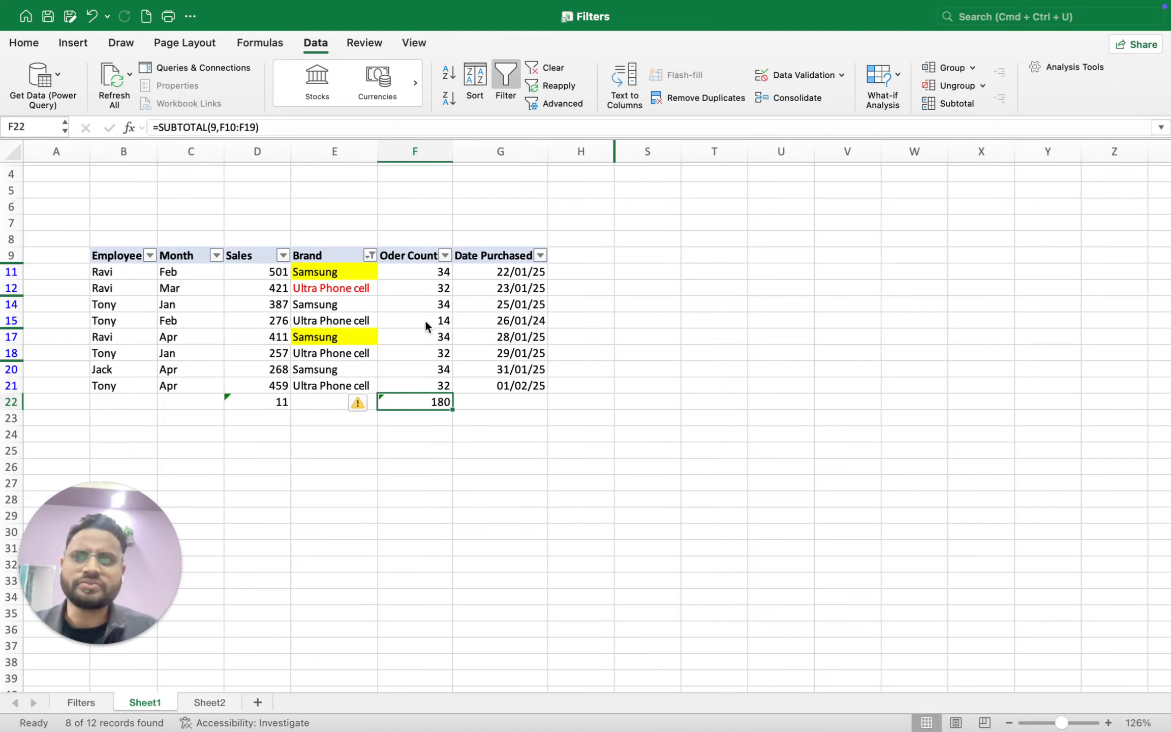
Step: Turn off the sales table's filters and copy the complete table with its header row, range B9:G21
key("super+shift+f")
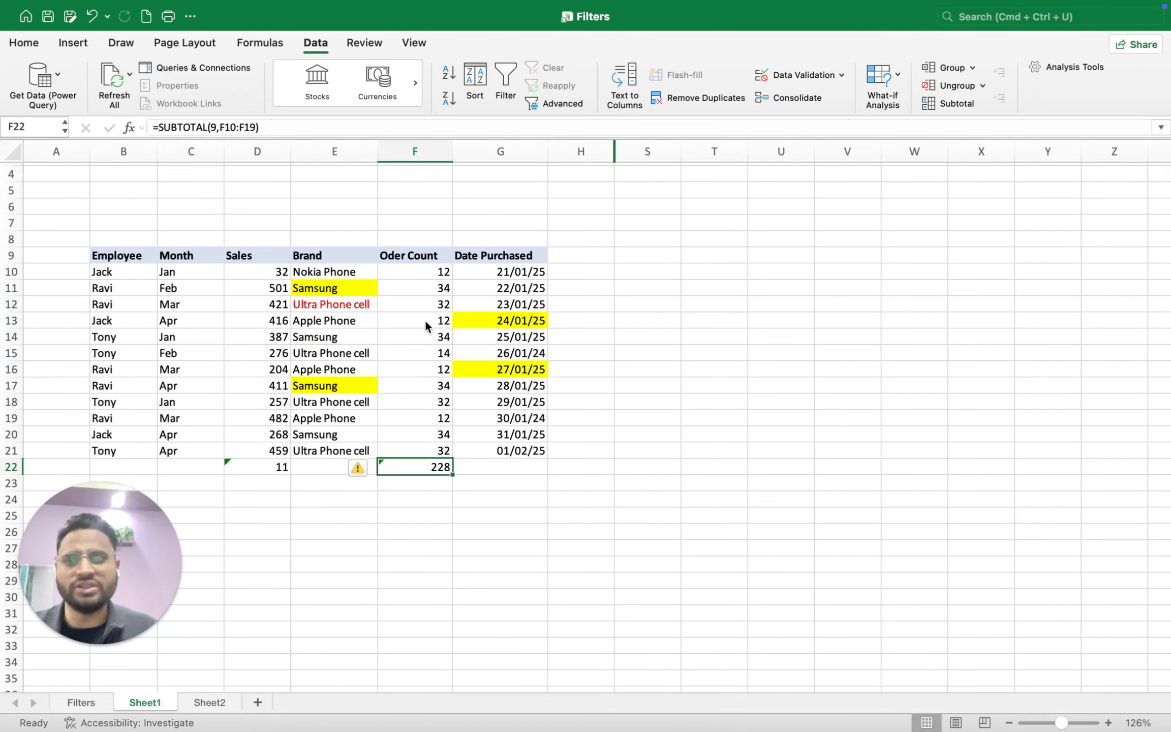
key("Up")
key("Up")
key("Up")
key("Left")
key("Left")
key("Left")
key("Left")
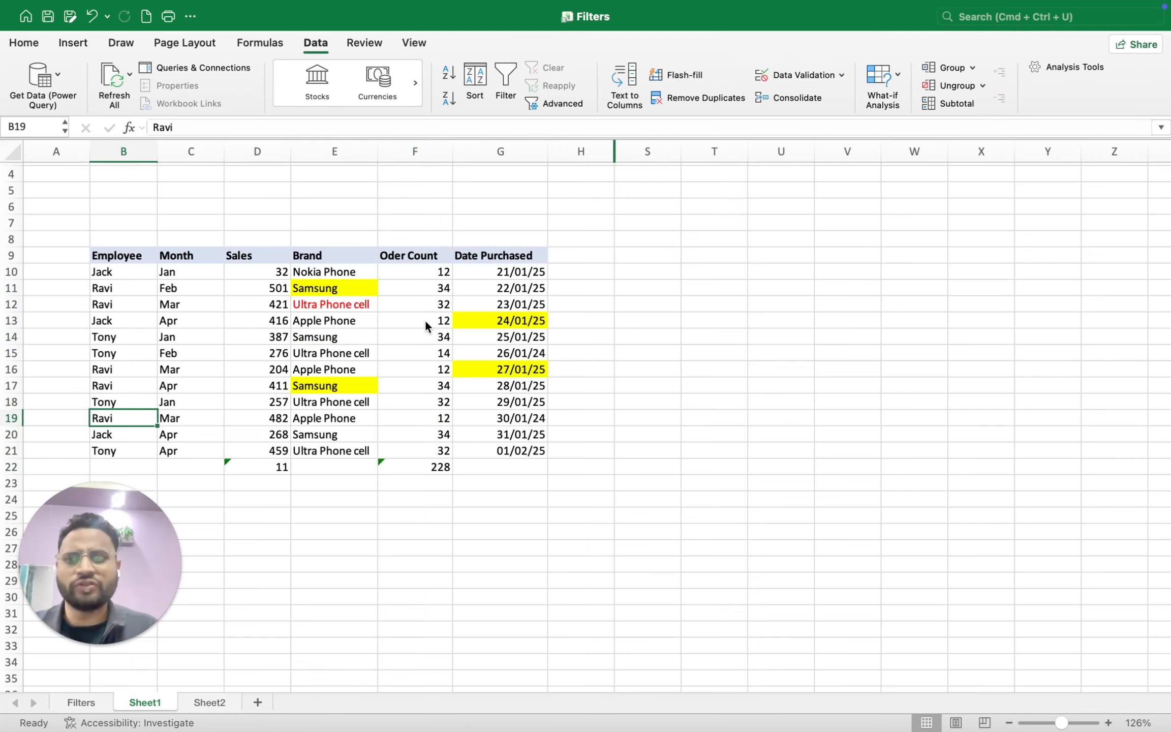
key("Up")
key("Up")
key("Up")
key("Up")
key("Up")
key("Up")
key("Up")
key("Up")
key("Up")
key("Up")
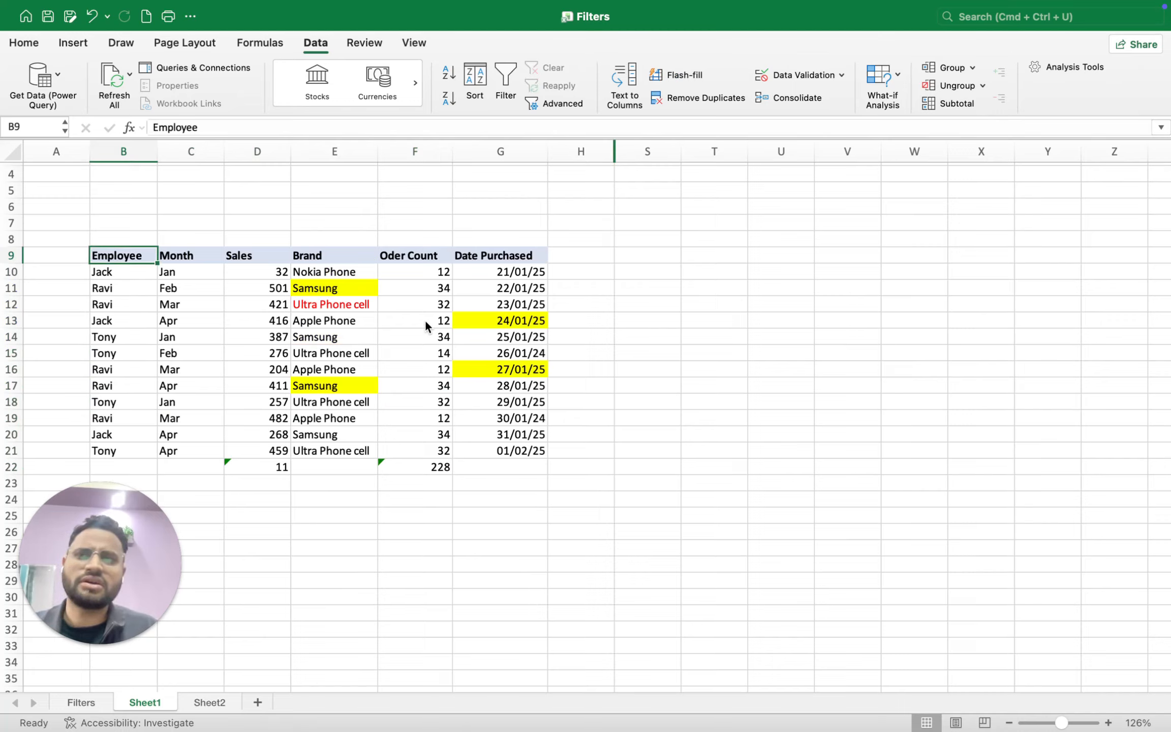
key("shift+Right")
key("shift+Right")
key("shift+Right")
key("shift+Right")
key("shift+Right")
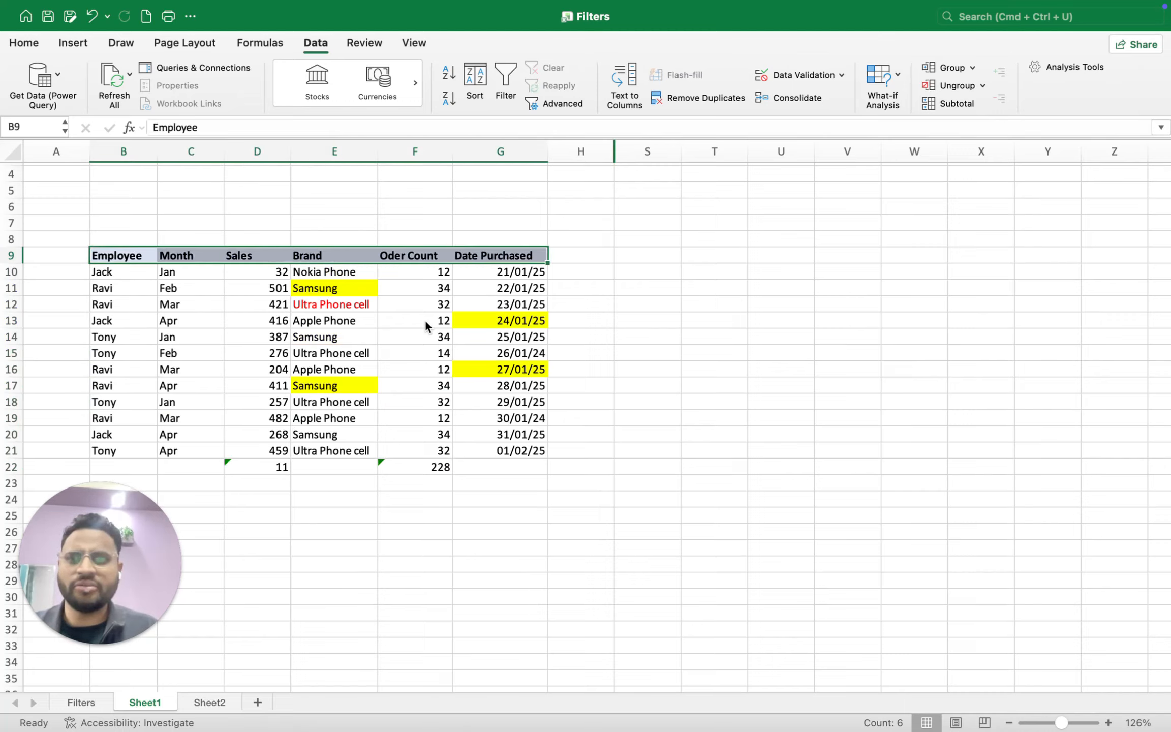
key("shift+Down")
key("shift+Down")
key("shift+Down")
key("shift+Down")
key("shift+Down")
key("shift+Down")
key("shift+Down")
key("shift+Down")
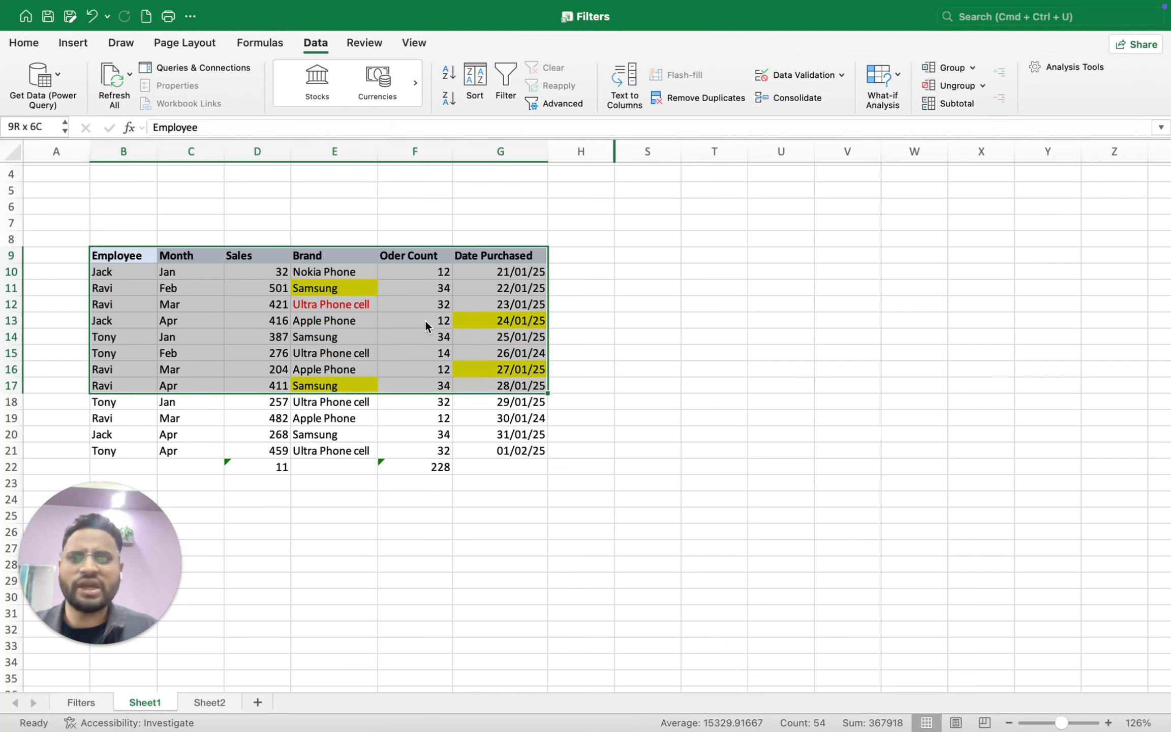
key("shift+Down")
key("shift+Down")
key("shift+Down")
key("shift+Down")
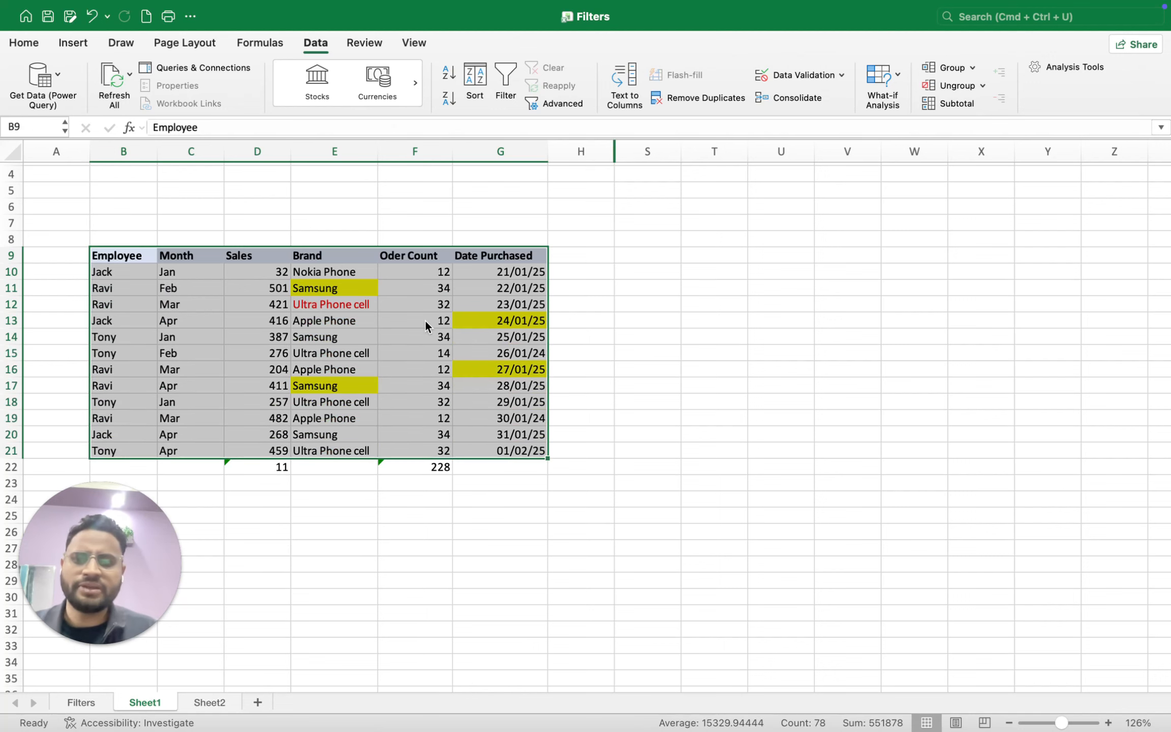
key("super+c")
Step: Paste the copied sales data below the original table, starting at cell B29
scroll(368, 502, "down", 3)
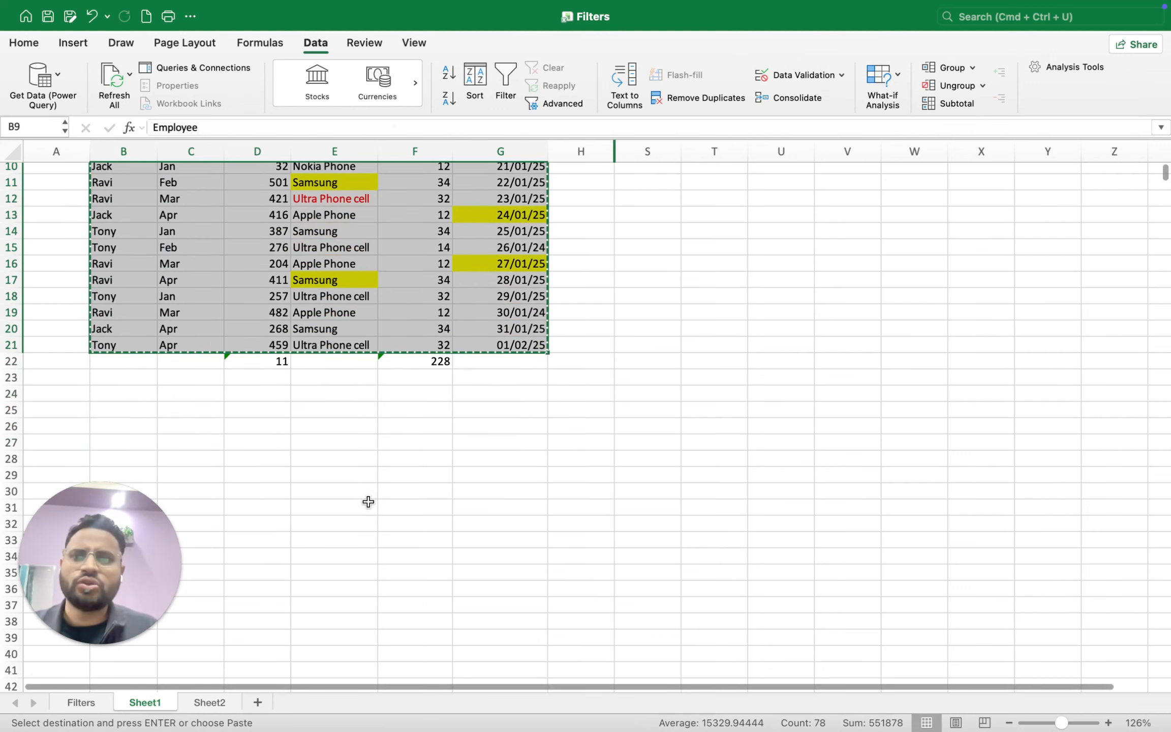
scroll(368, 502, "down", 2)
left_click(110, 413)
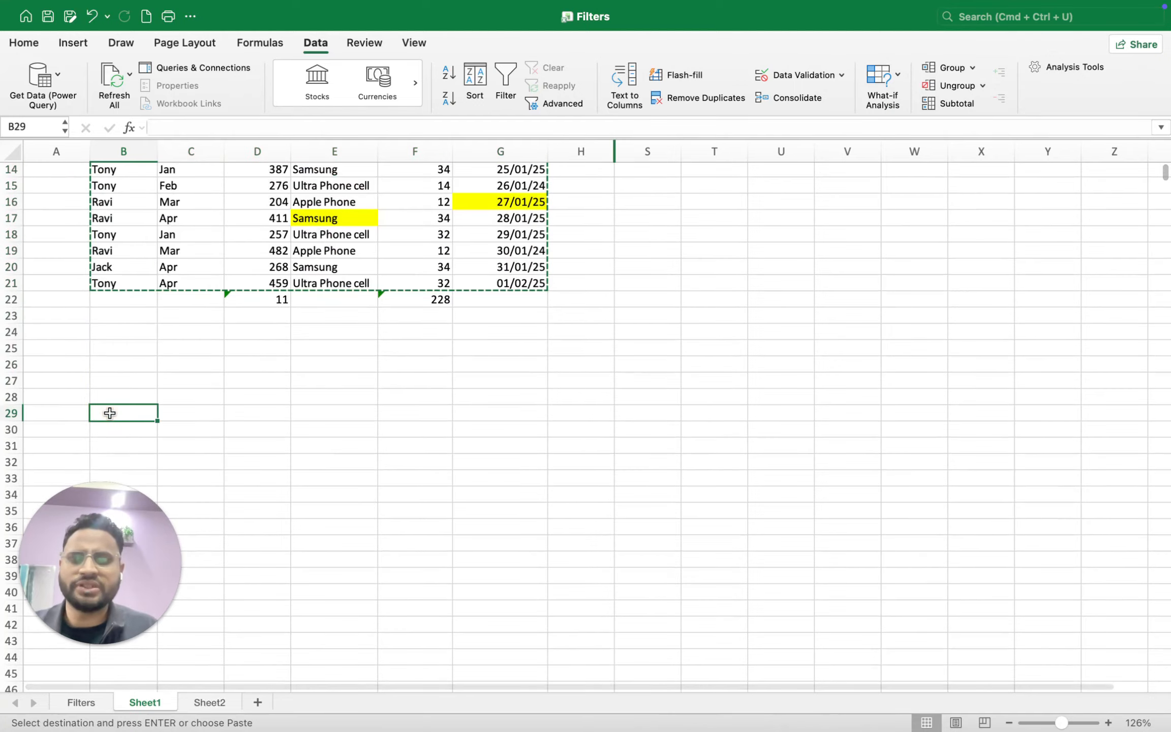
key("super+v")
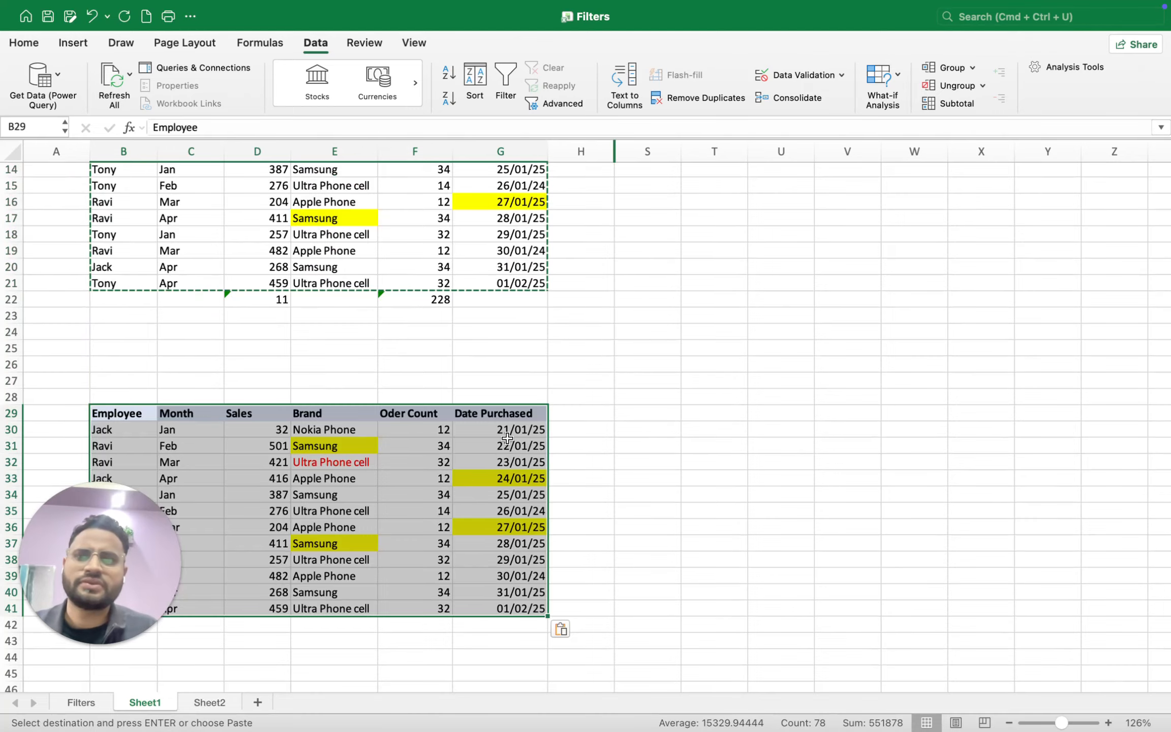
Step: Convert the pasted data in B29:G41 into an Excel table
scroll(666, 479, "down", 3)
left_click(391, 401)
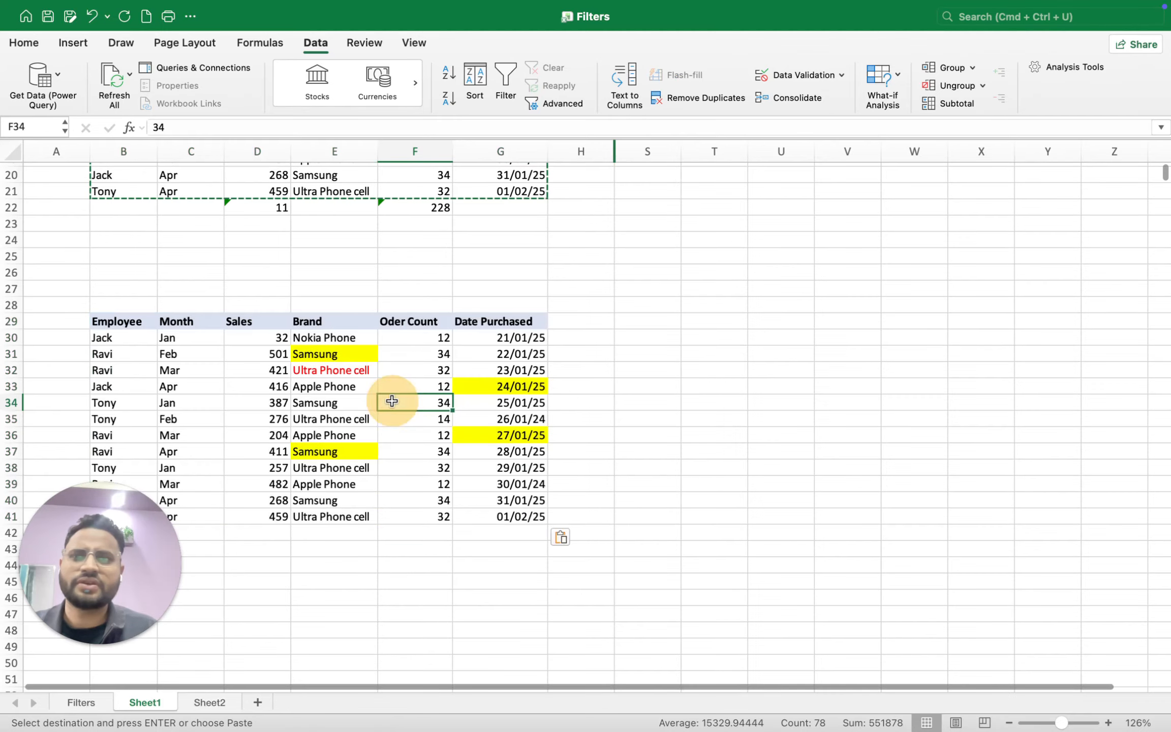
scroll(635, 403, "down", 1)
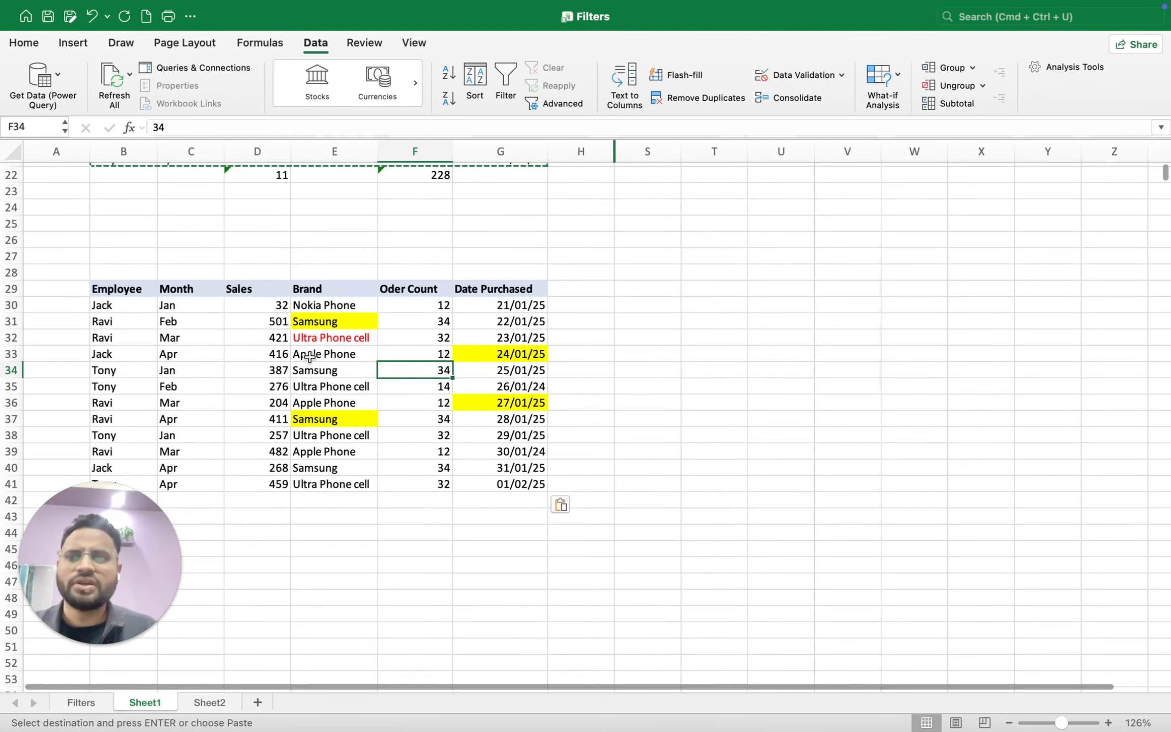
left_click(310, 354)
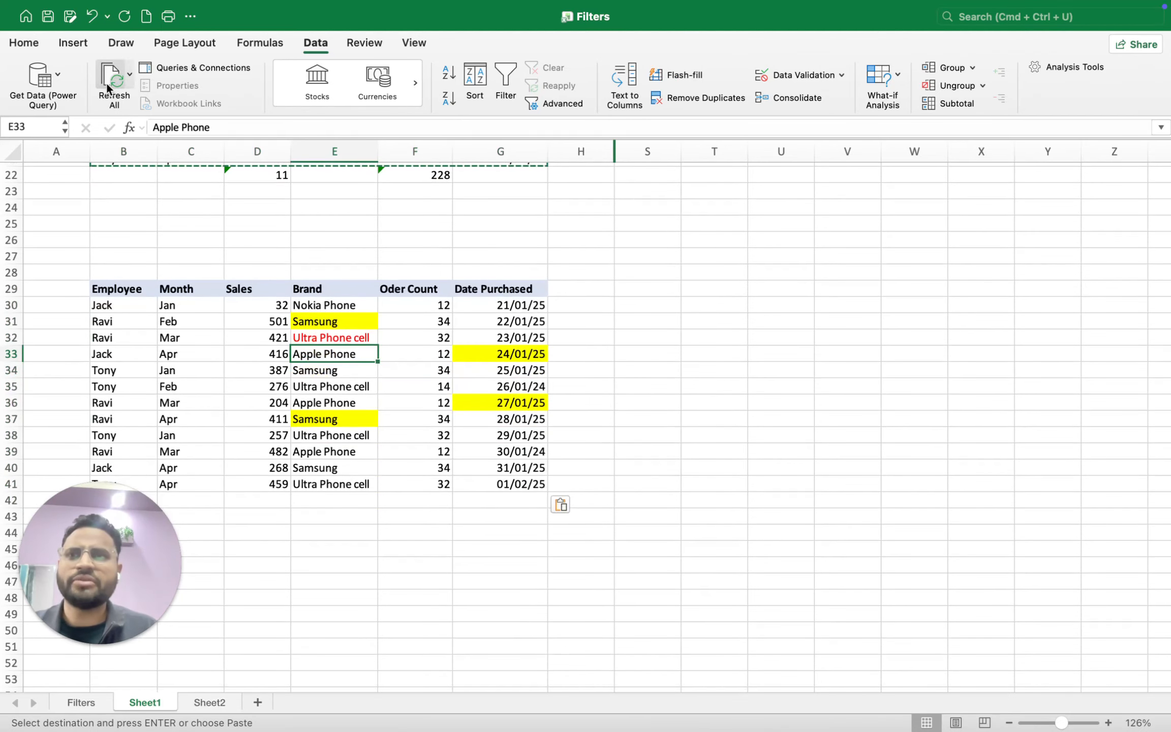
left_click(71, 43)
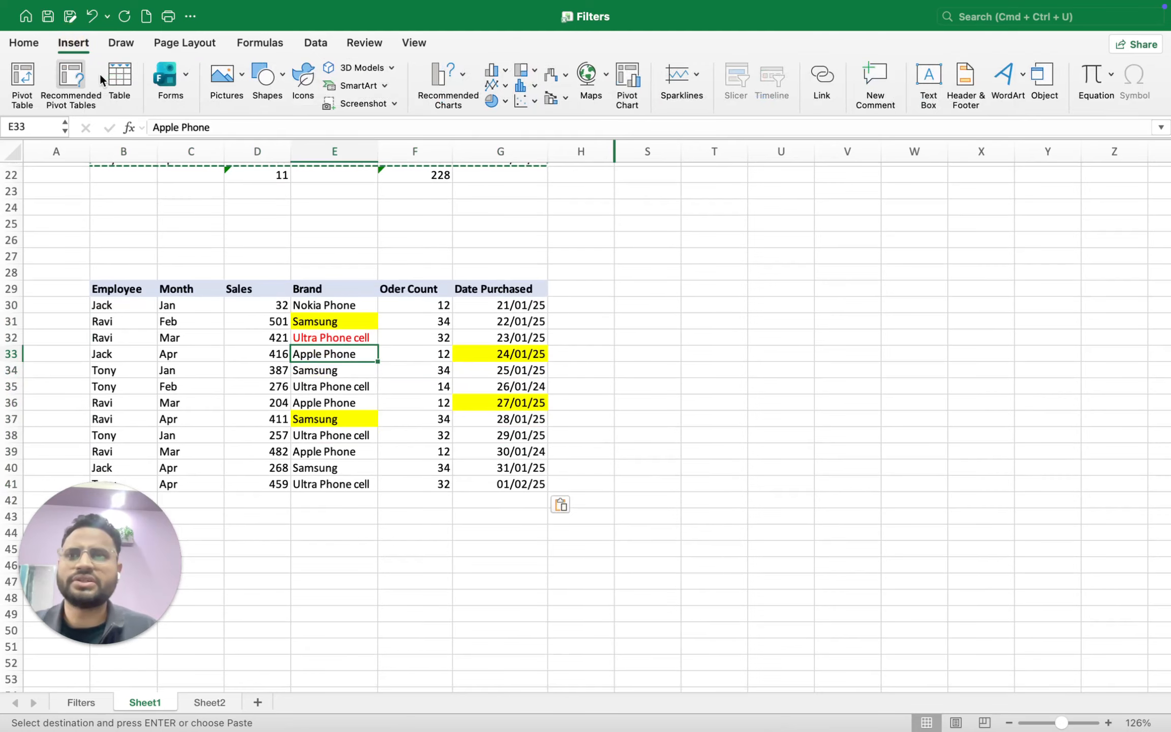
left_click(121, 77)
left_click(643, 267)
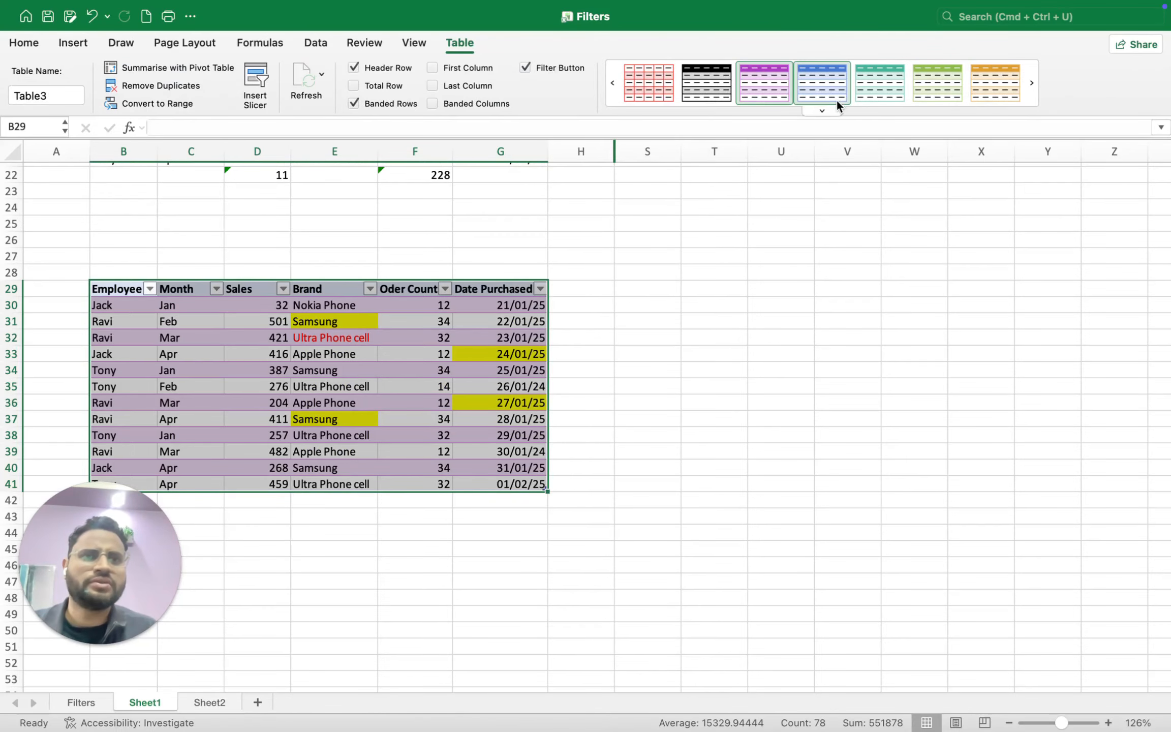
Step: Switch the new table to the plain table style without coloured banding
left_click(830, 106)
left_click(665, 619)
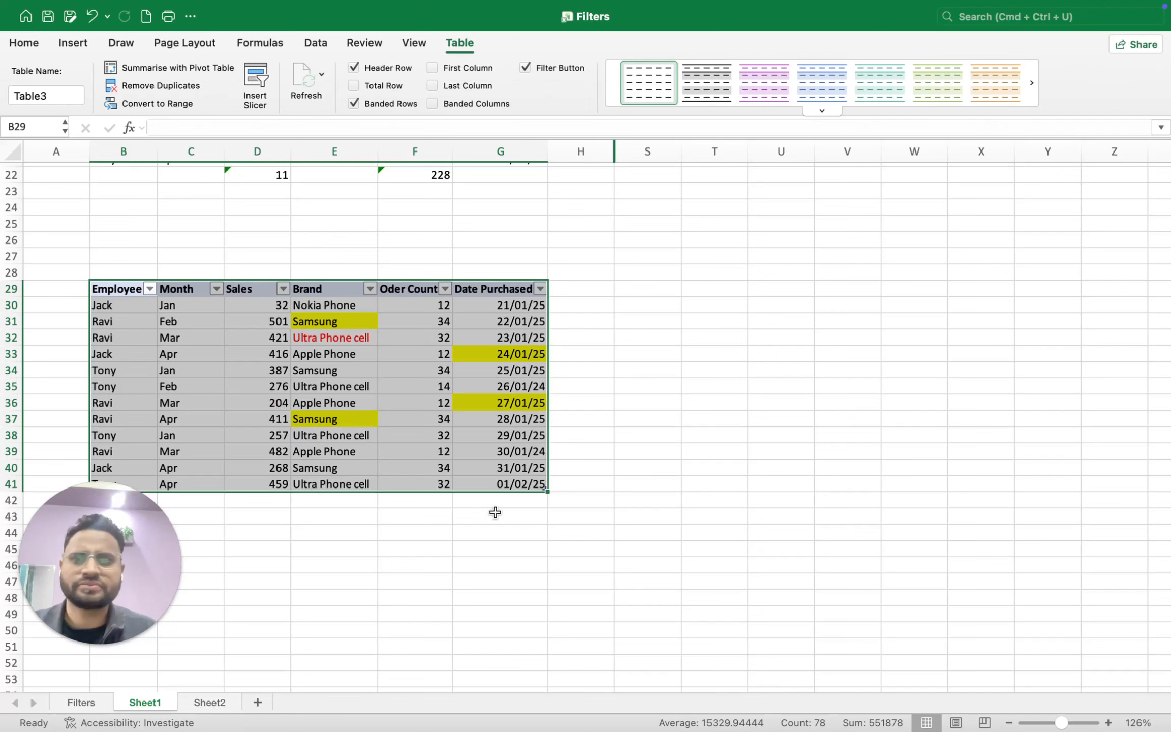
left_click(360, 442)
left_click(222, 389)
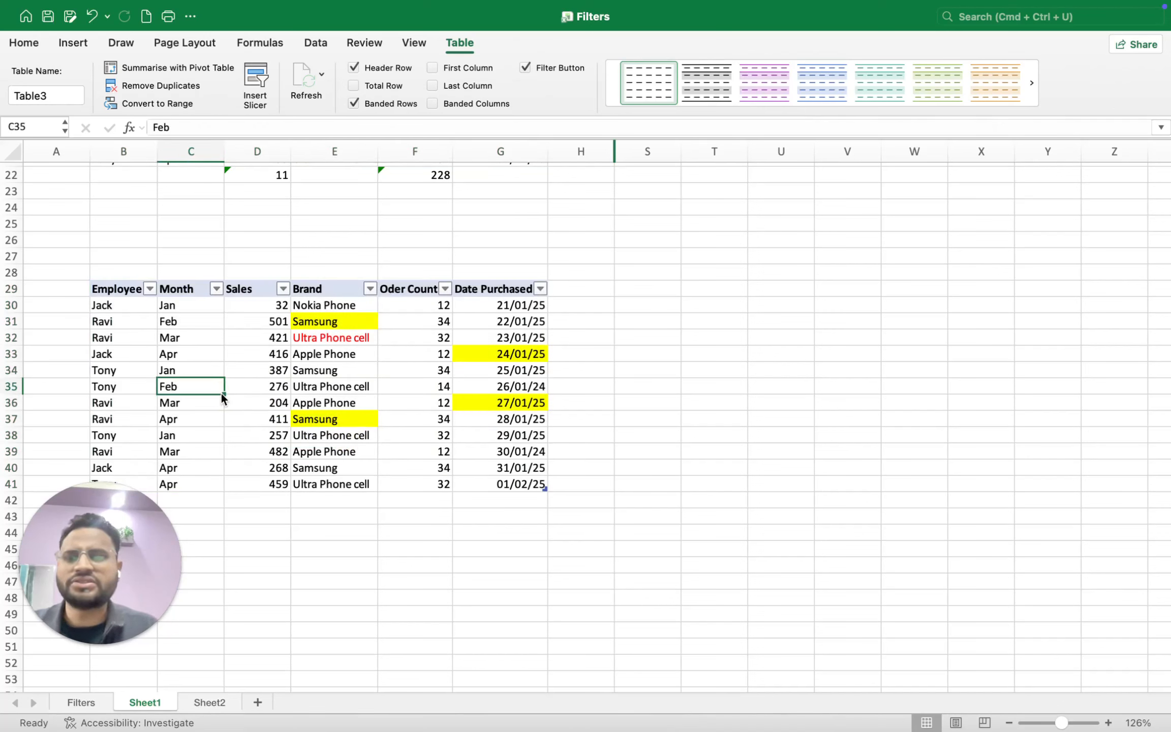
key("Up")
key("Up")
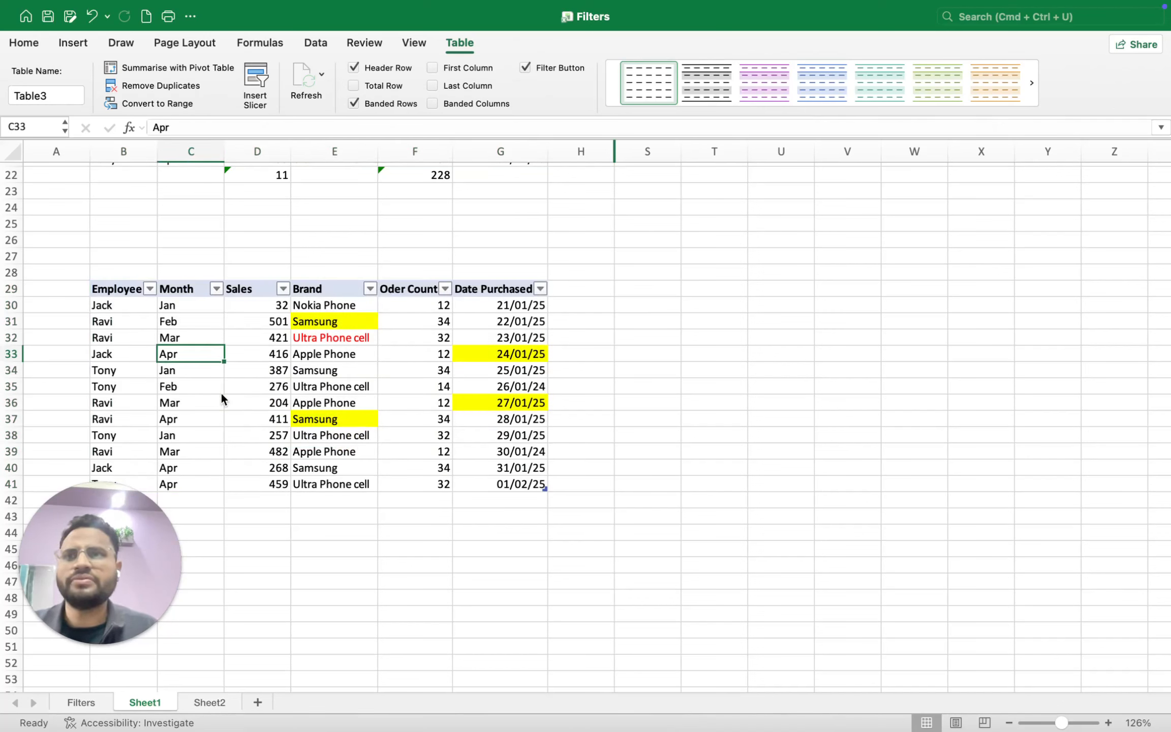
Step: Rename the new table as Data
left_click(59, 94)
key("BackSpace")
key("BackSpace")
key("BackSpace")
key("BackSpace")
key("BackSpace")
key("BackSpace")
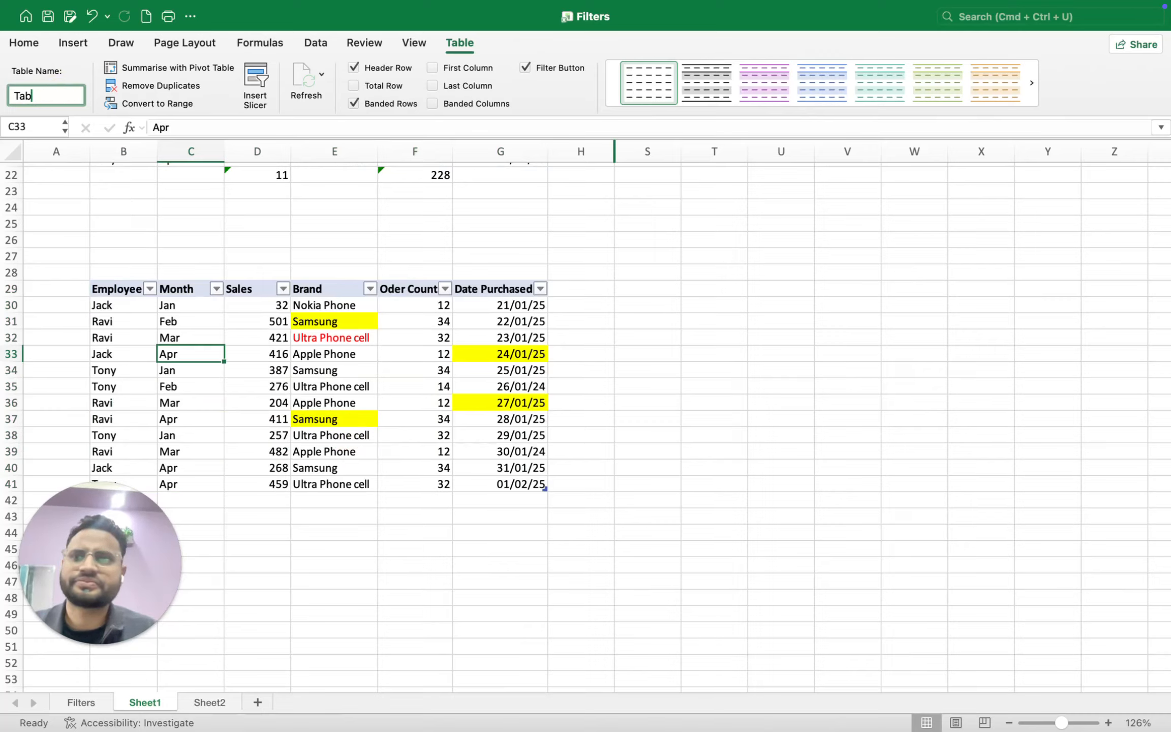
type("Data")
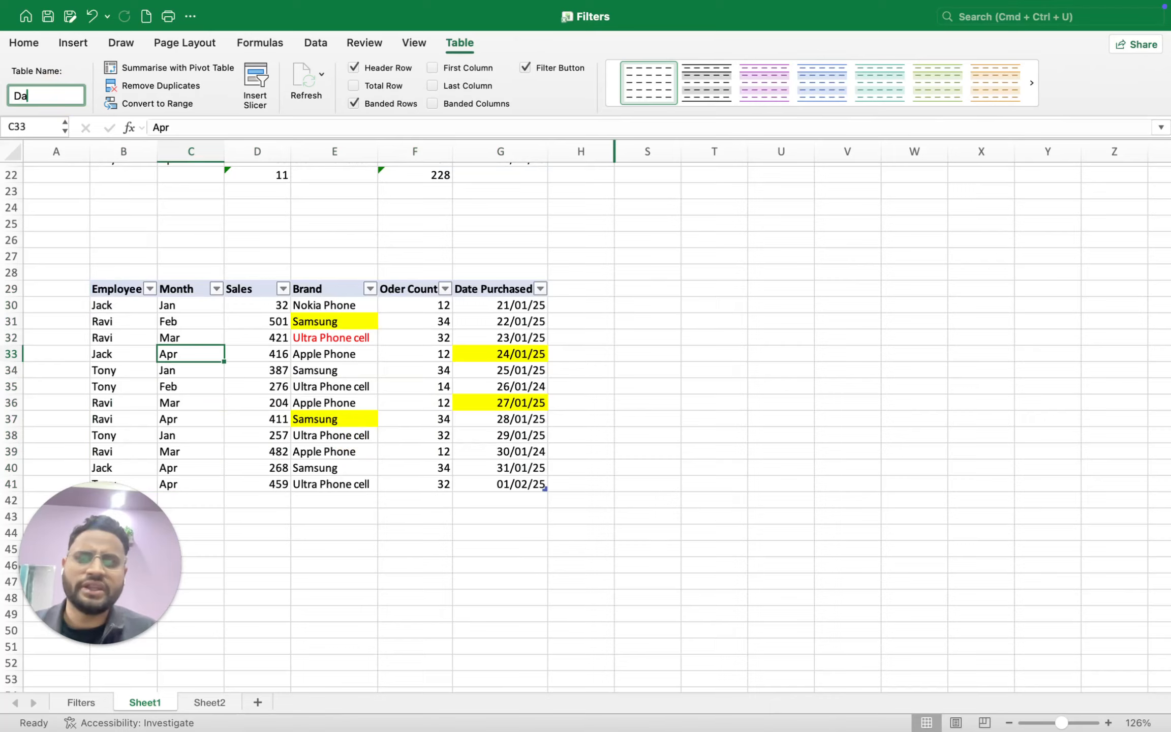
left_click(276, 405)
left_click(216, 402)
key("Right")
key("Right")
key("Right")
key("Up")
key("Up")
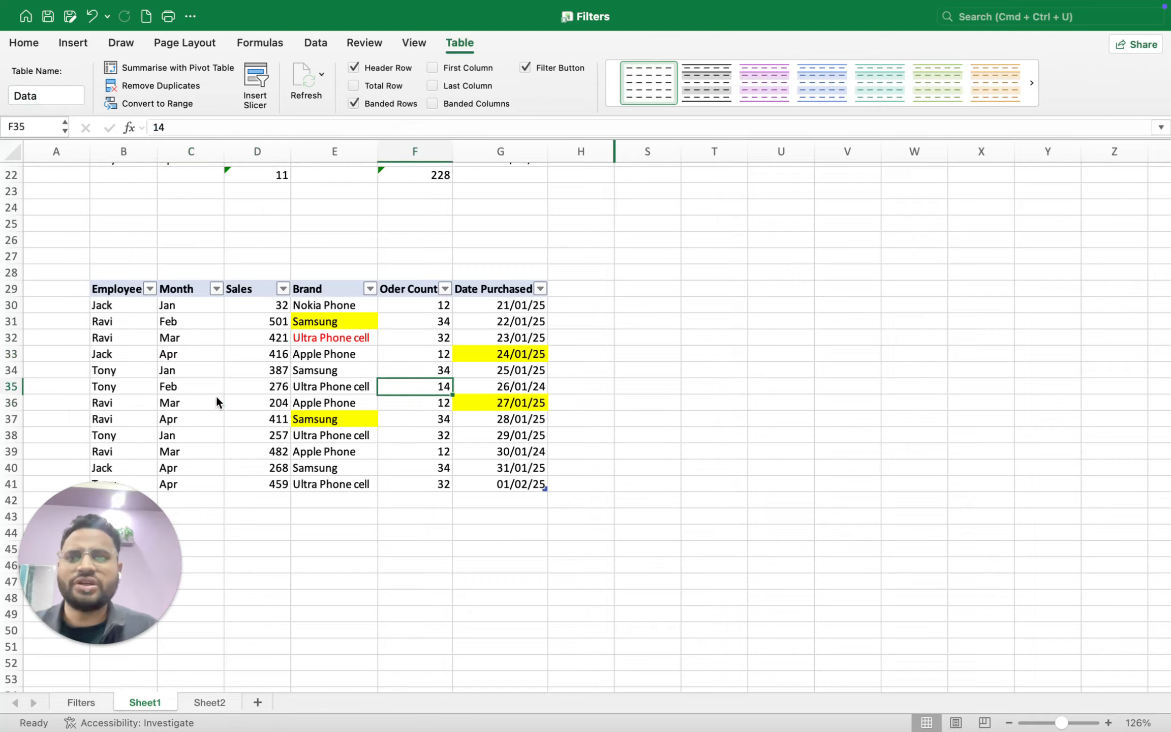
key("Left")
key("Left")
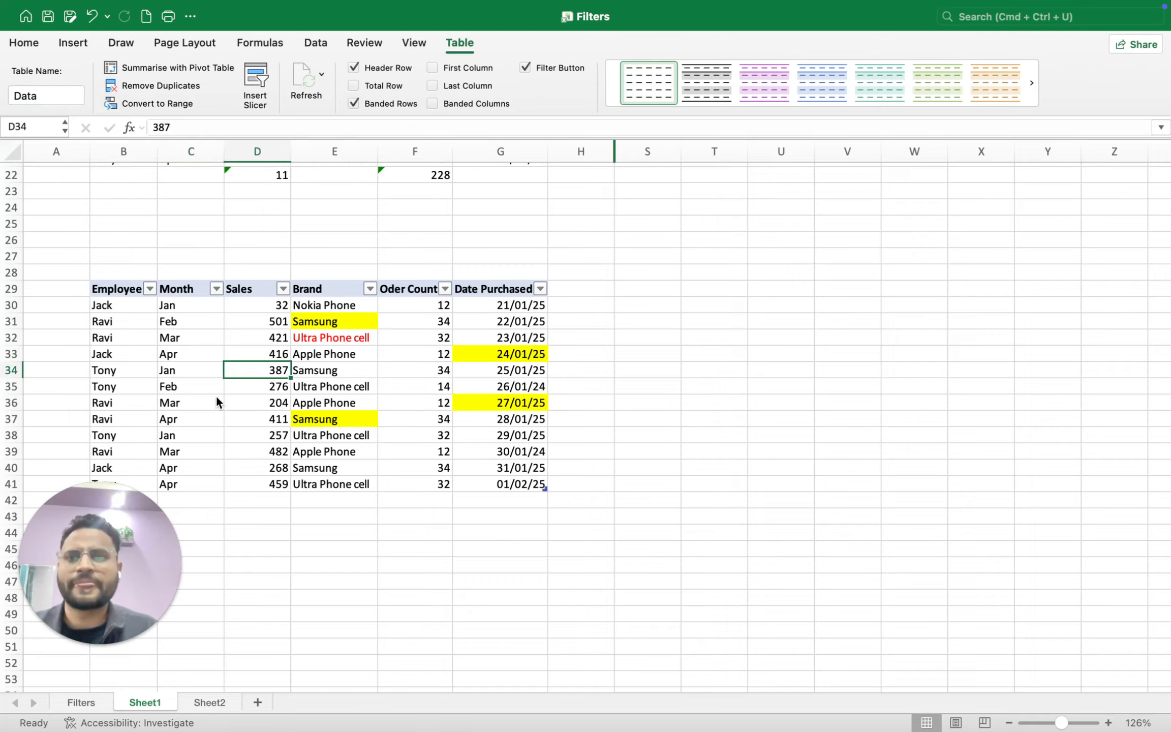
left_click(335, 402)
key("Up")
key("Up")
key("Up")
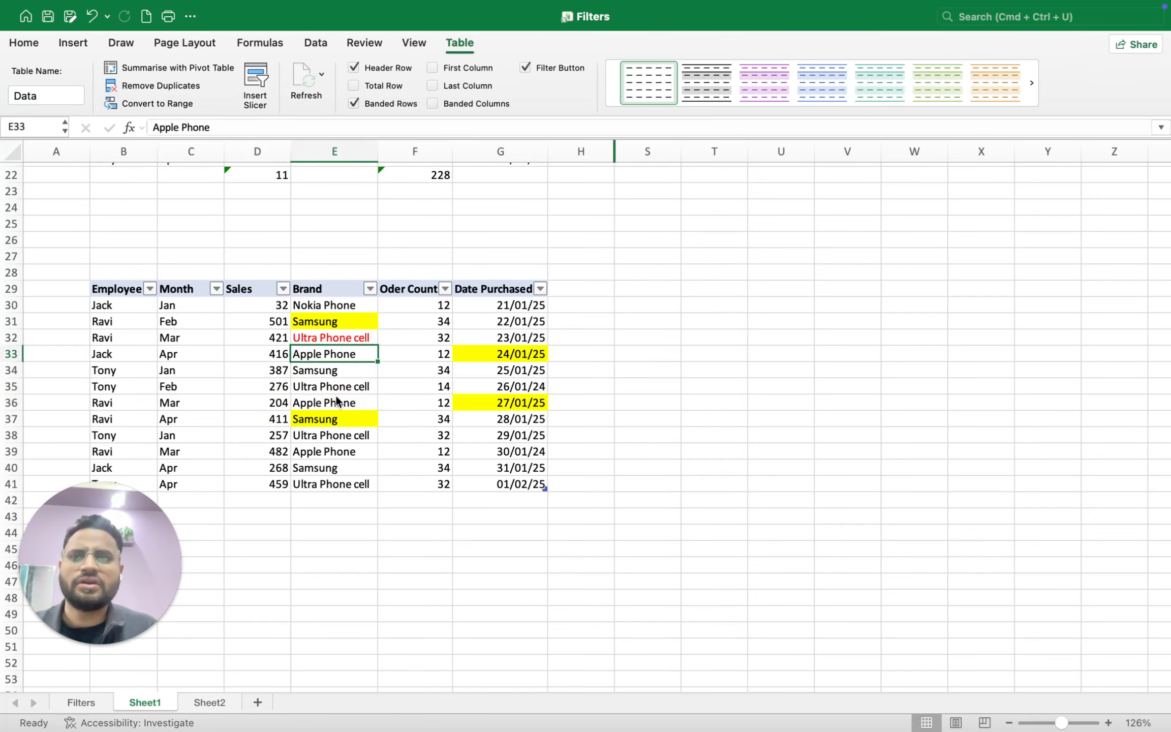
key("Right")
key("Right")
key("Down")
key("Down")
key("Left")
key("Left")
key("Left")
key("Left")
key("Left")
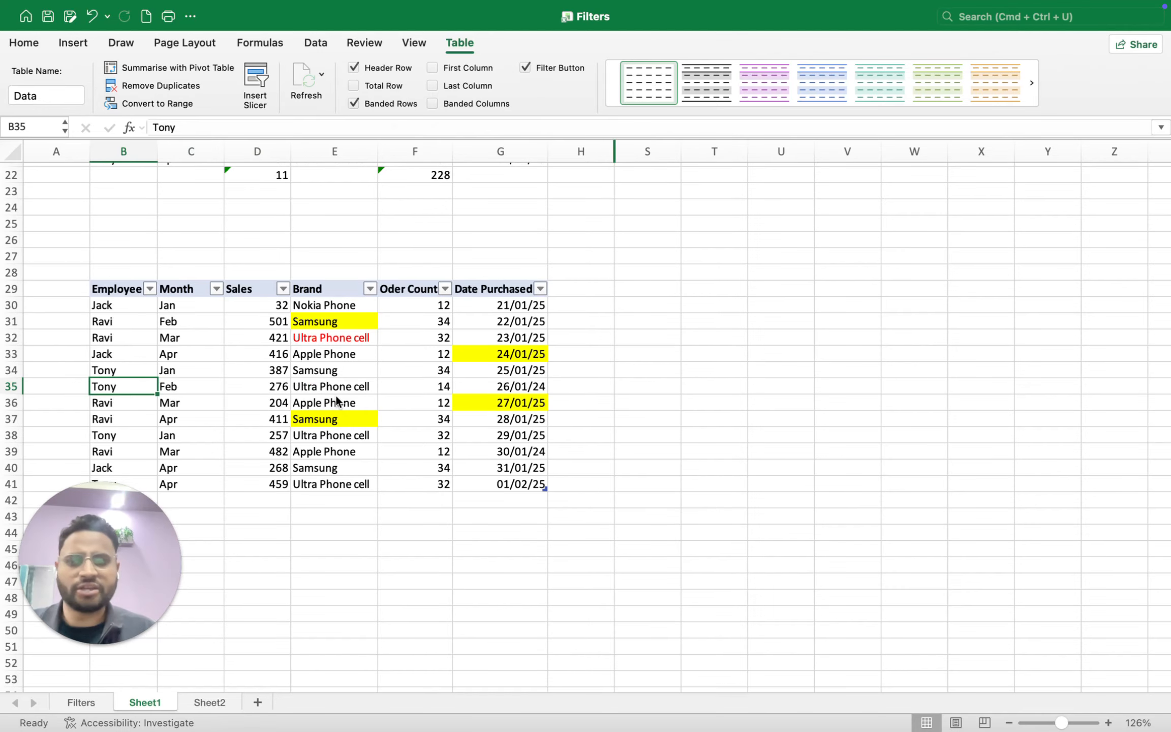
key("Right")
key("Right")
key("Right")
scroll(337, 401, "down", 2)
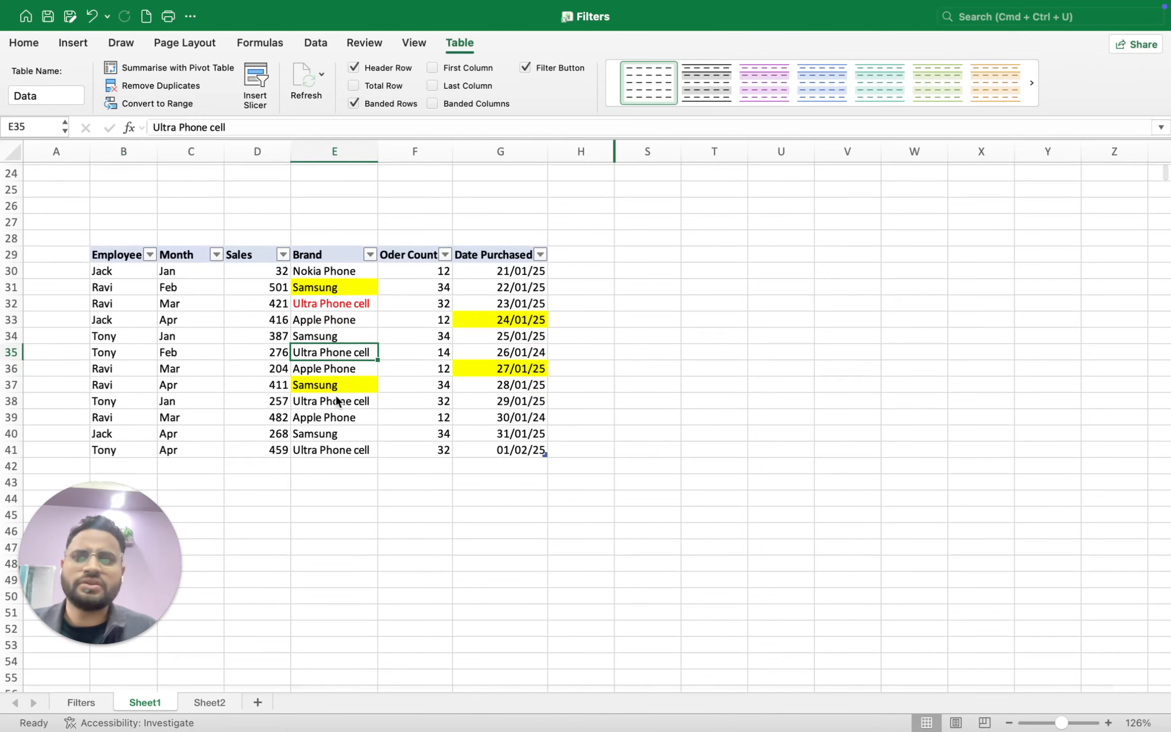
key("Down")
scroll(336, 401, "up", 2)
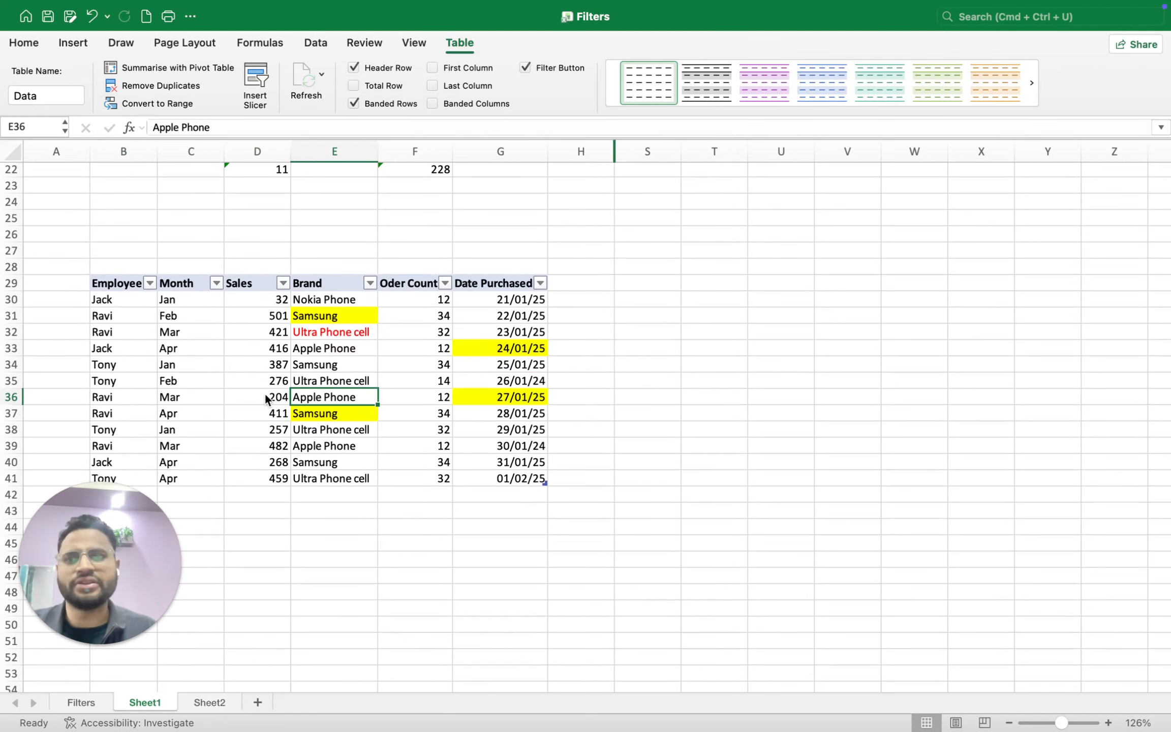
Step: Add a total row to the Data table
left_click(313, 381)
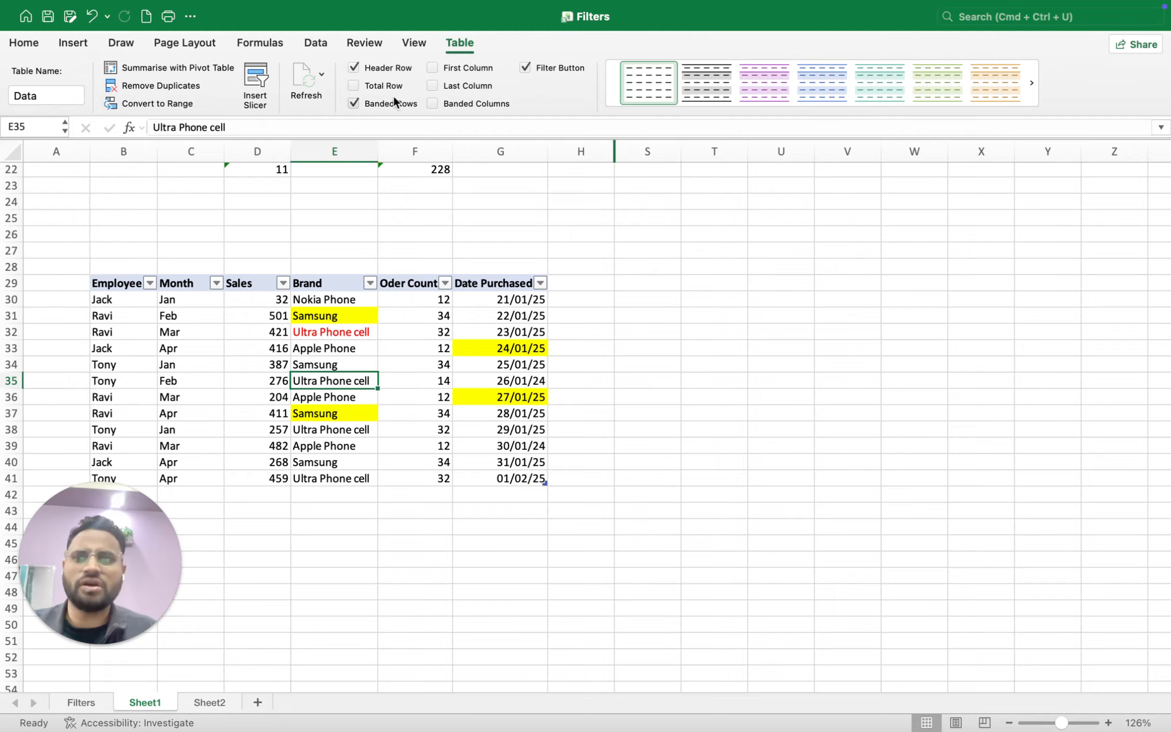
left_click(354, 86)
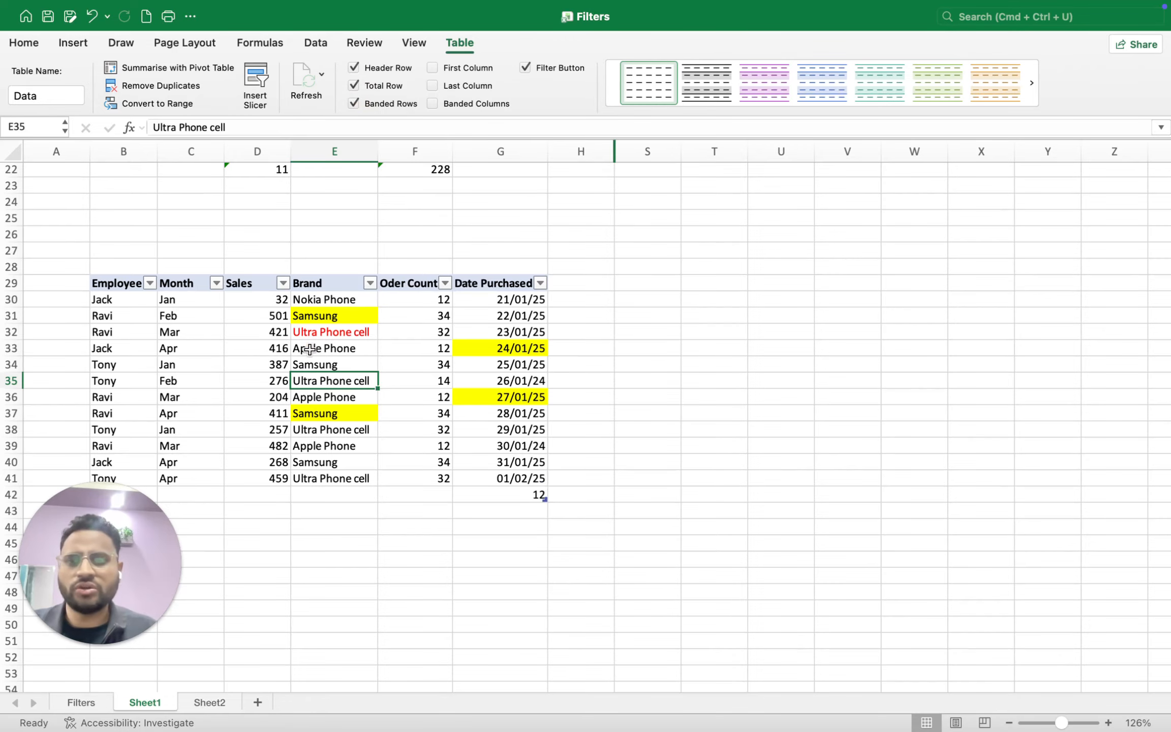
scroll(309, 349, "down", 5)
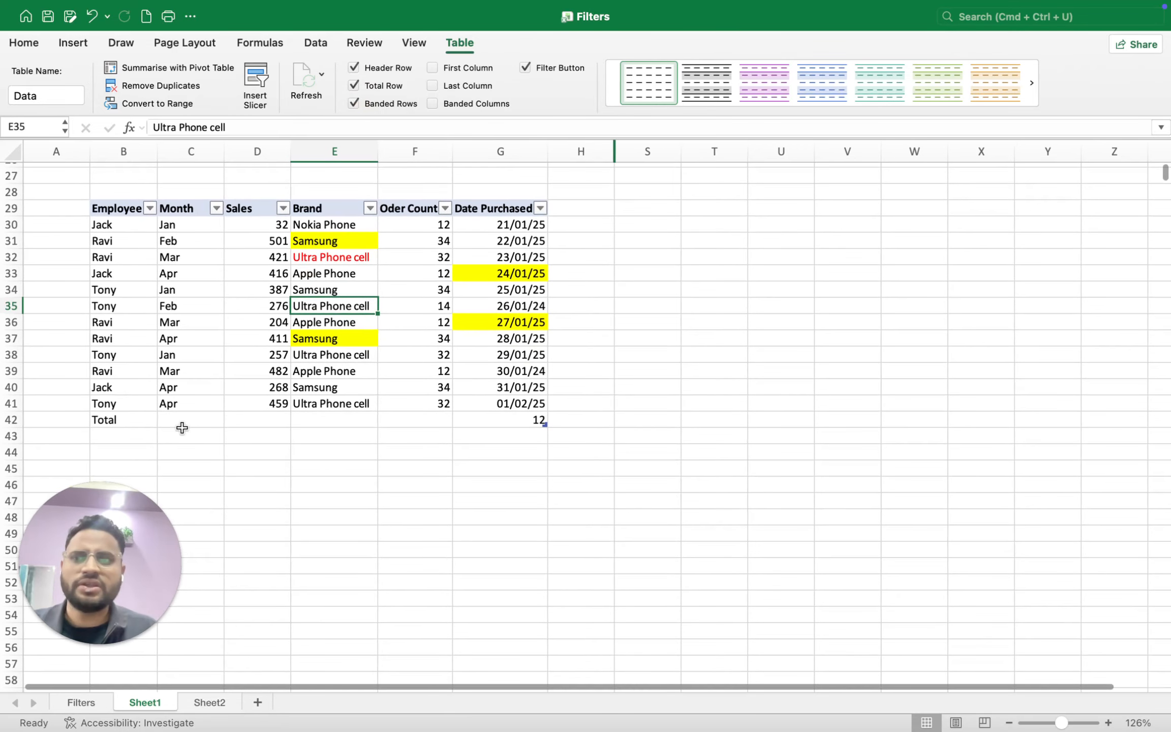
Step: Set the Oder Count column's cell in the total row to calculate the Sum
left_click(112, 421)
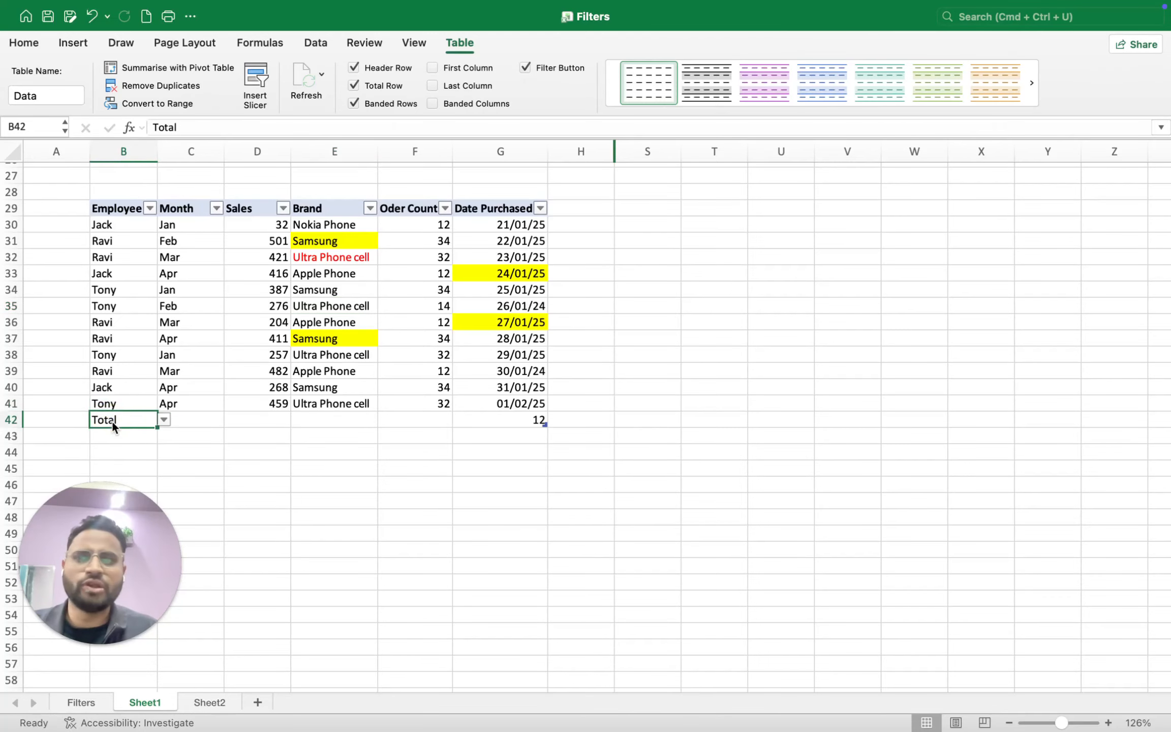
key("Right")
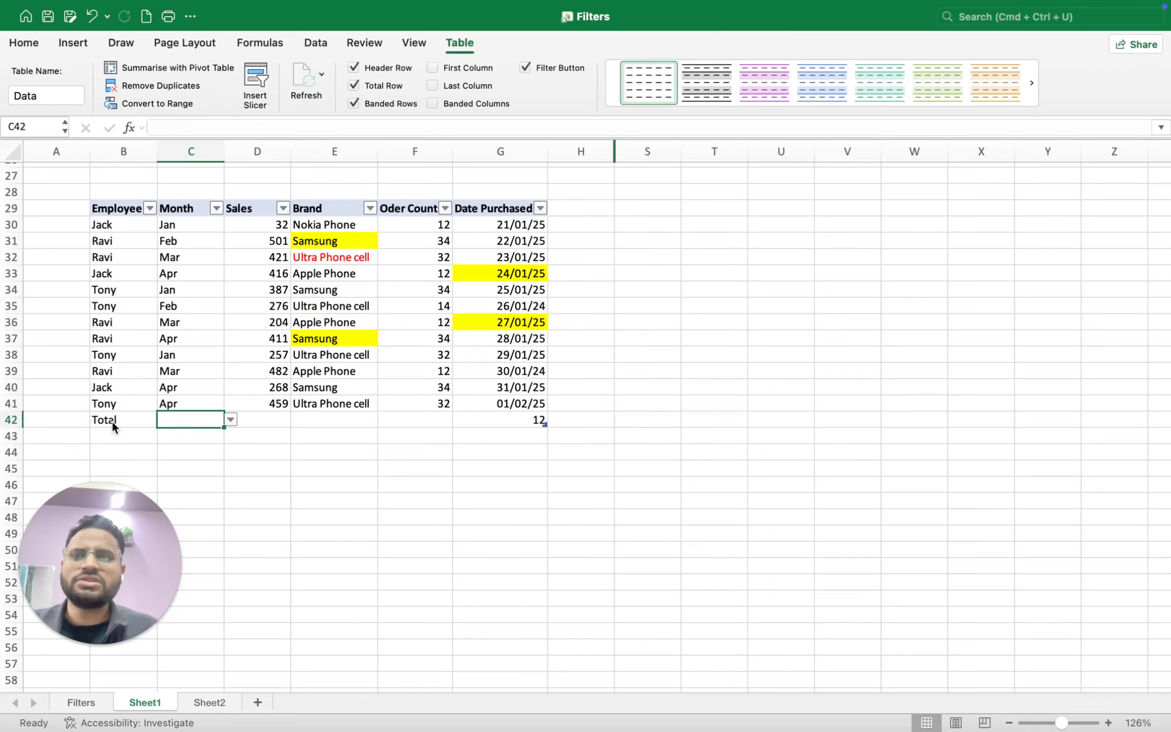
key("Left")
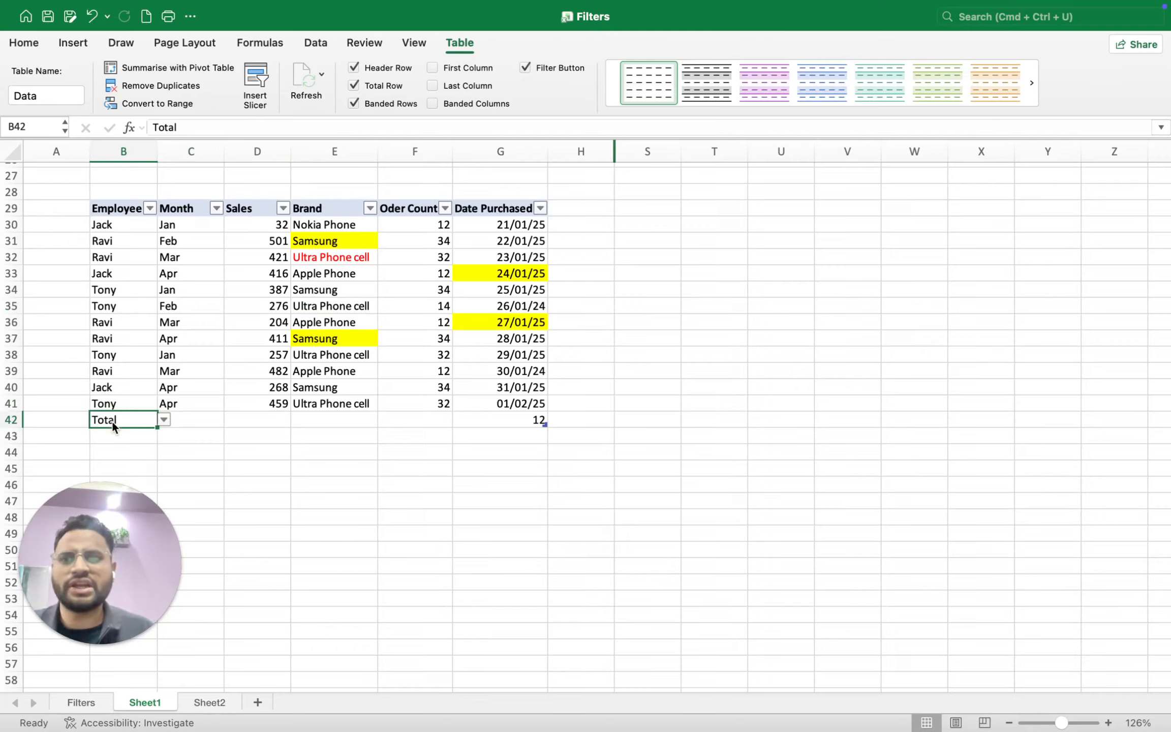
key("Right")
key("Left")
key("Right")
key("Right")
key("Right")
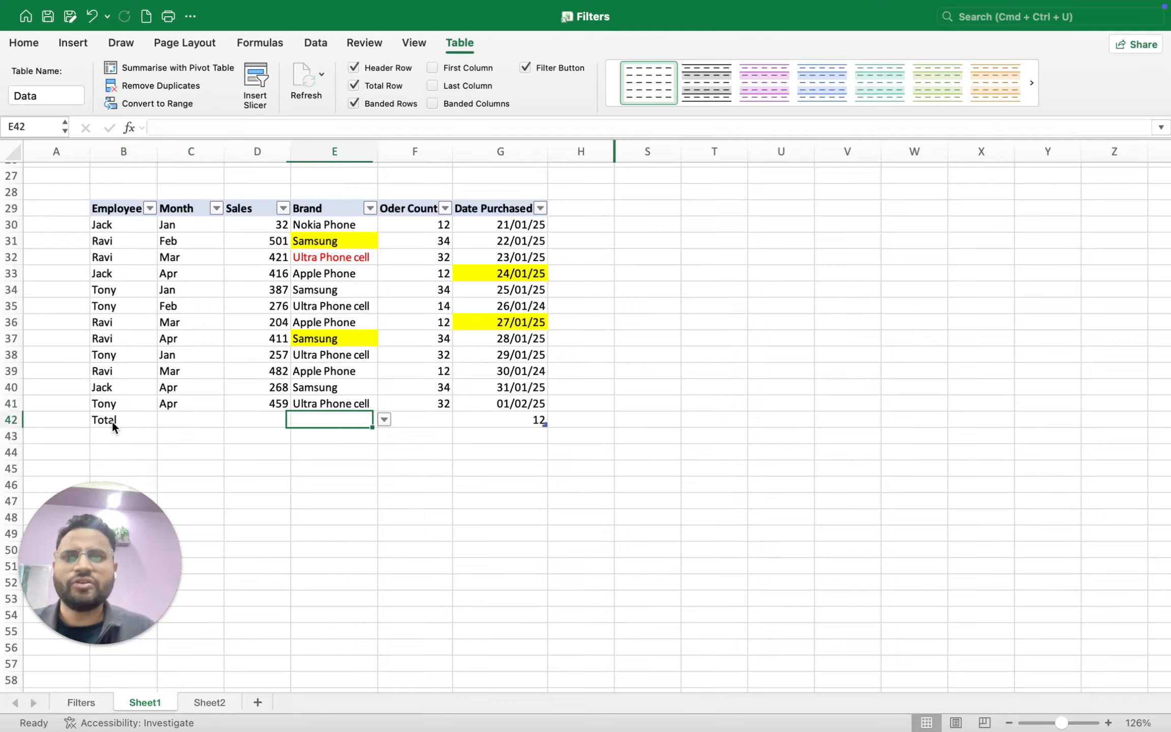
key("Right")
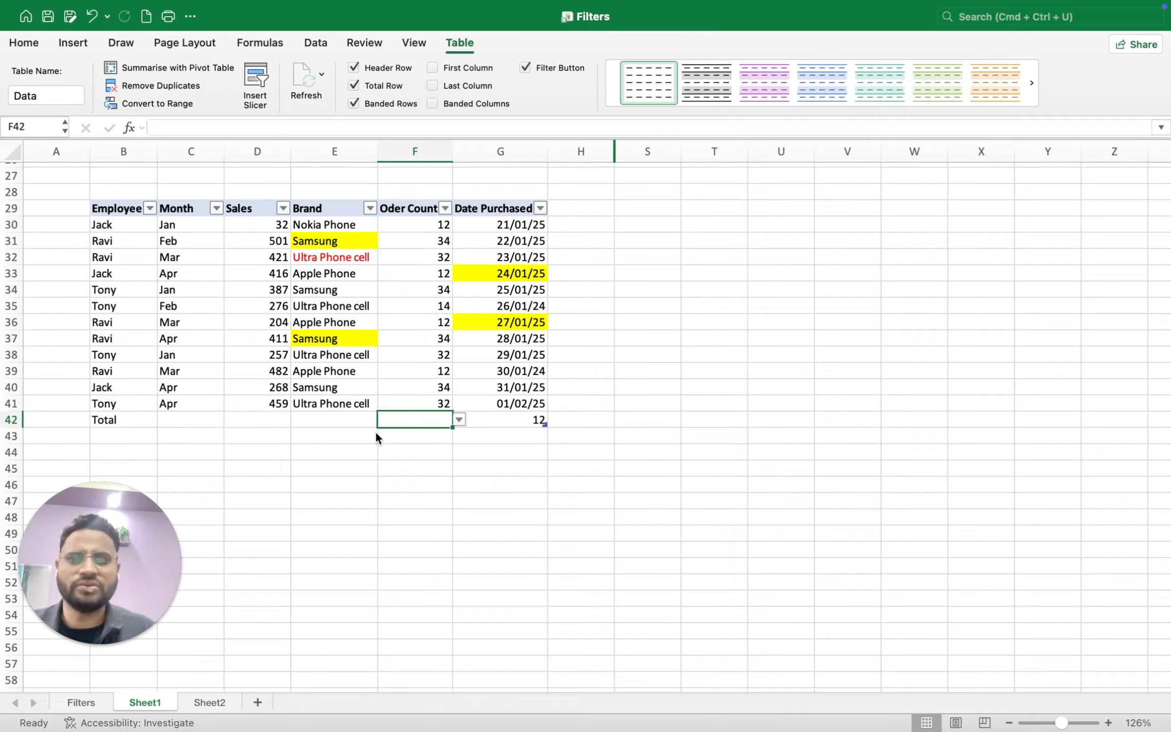
left_click(460, 420)
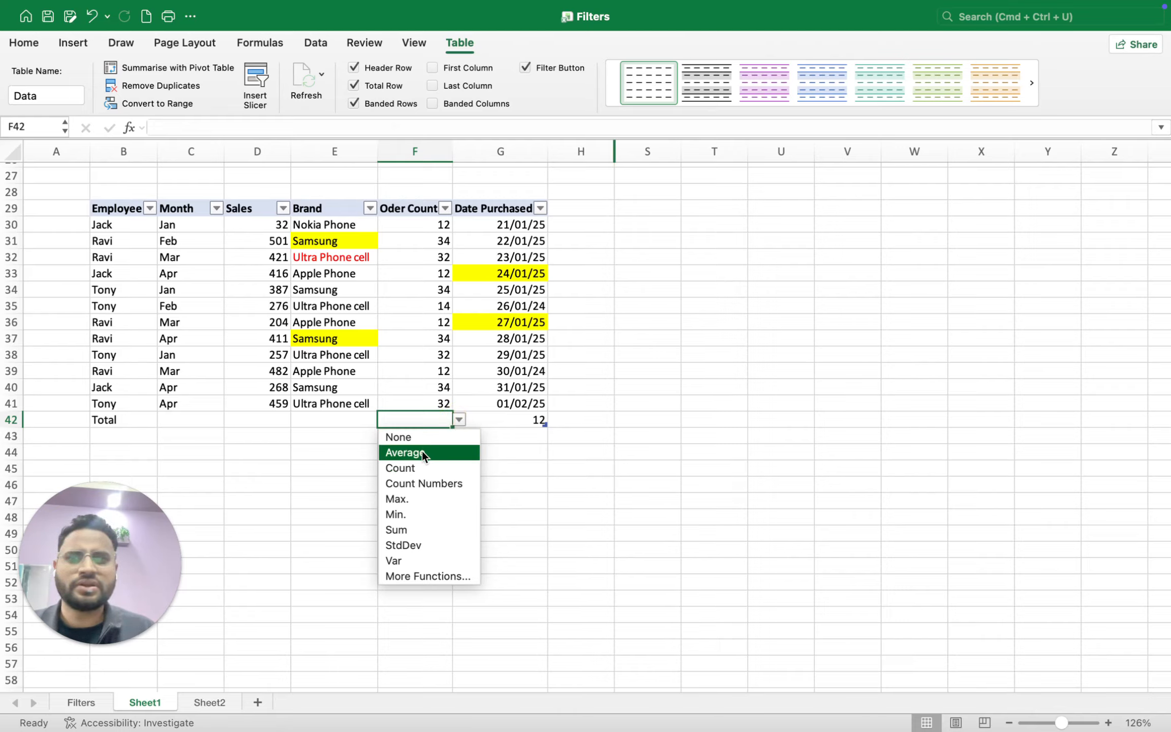
left_click(397, 531)
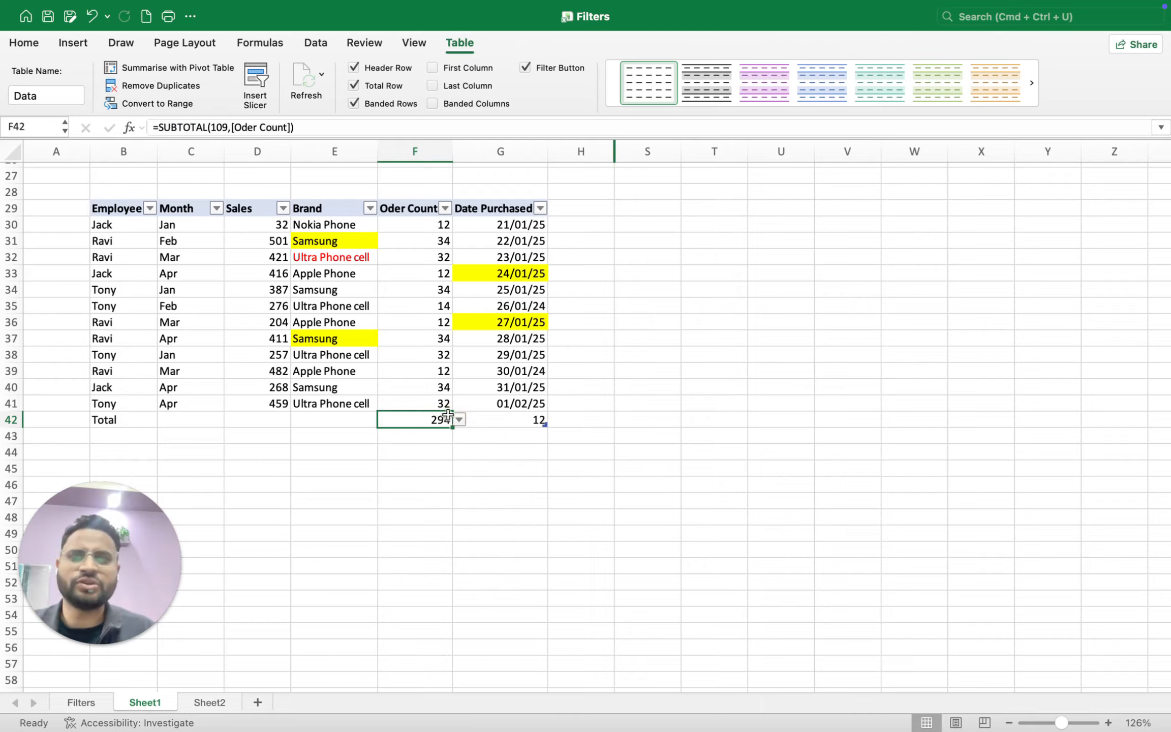
Step: Filter the Brand column to exclude Apple Phone and Nokia Phone, keeping Samsung and Ultra Phone cell
left_click(370, 208)
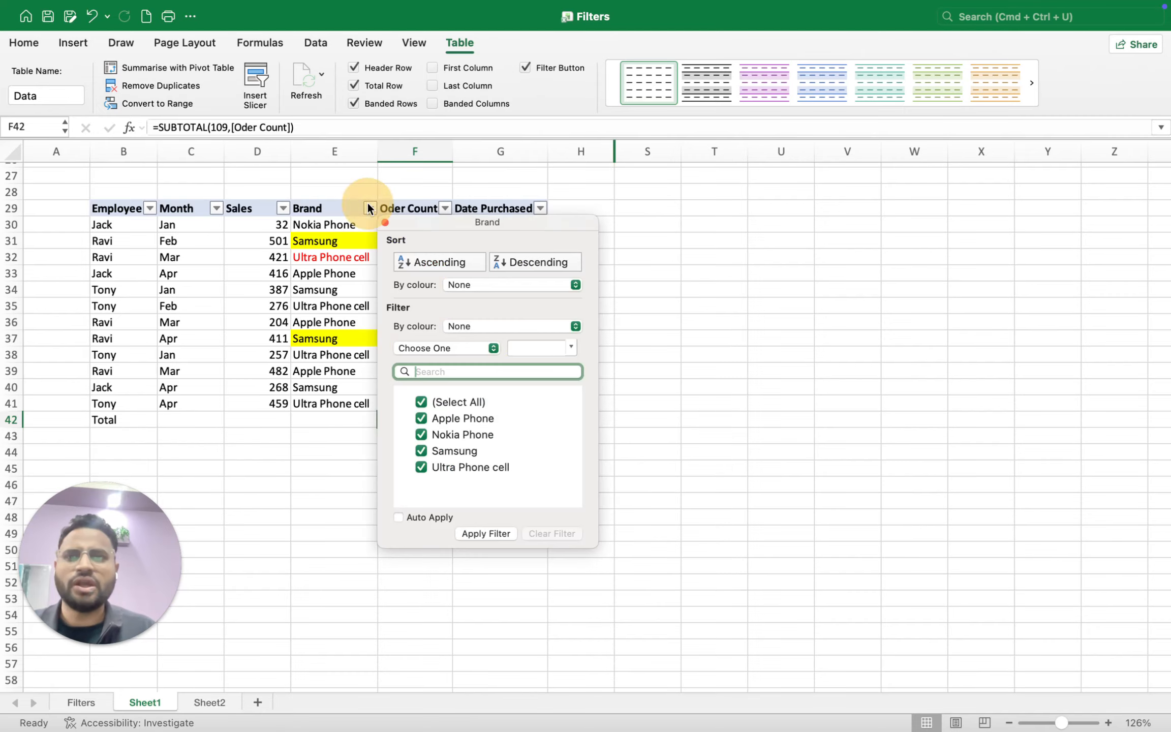
left_click(421, 420)
left_click(421, 435)
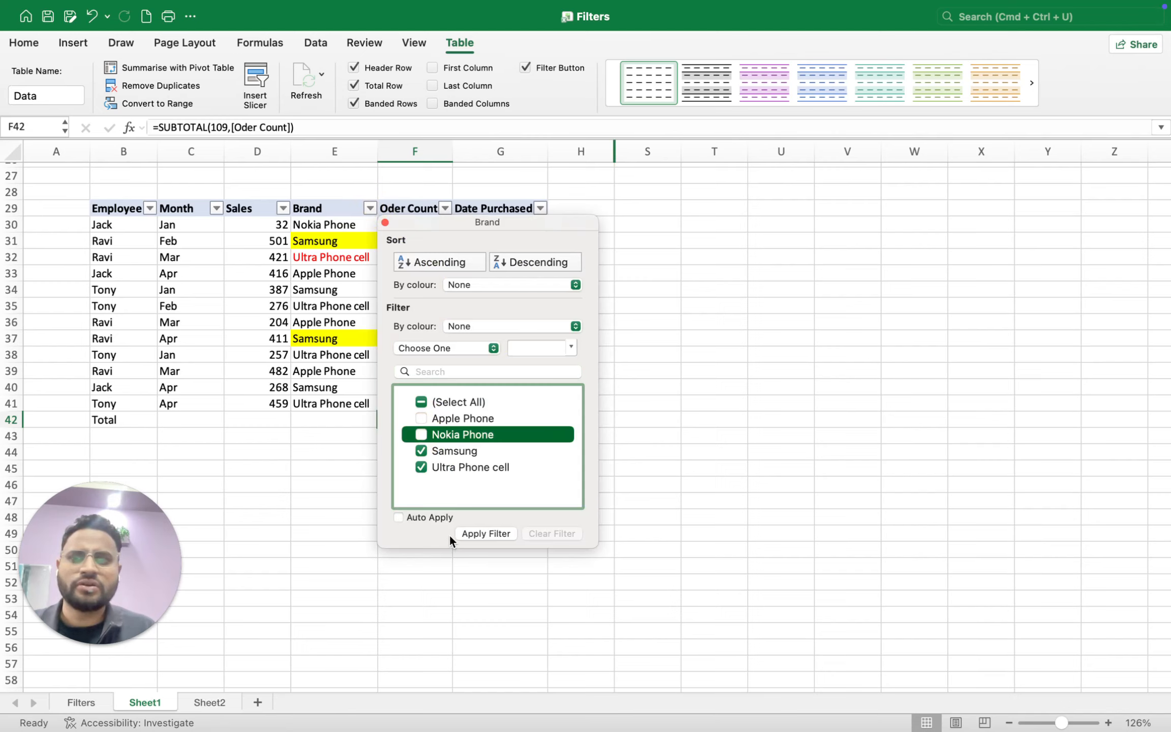
left_click(467, 532)
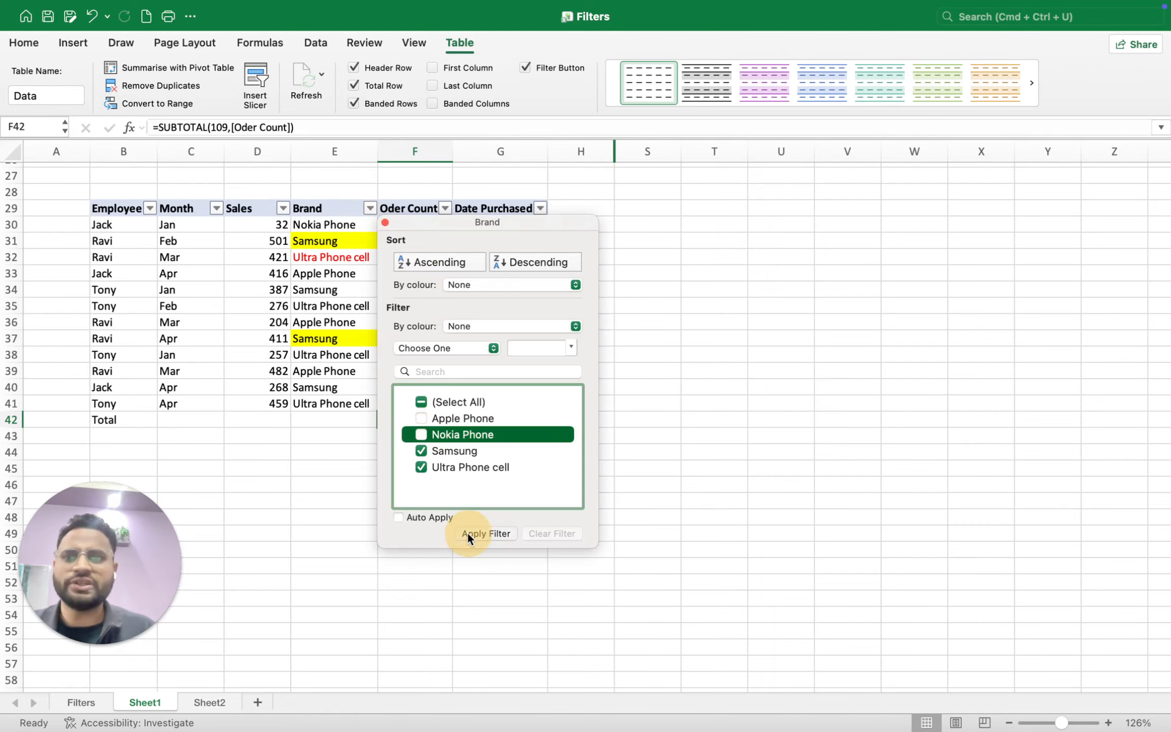
left_click(294, 478)
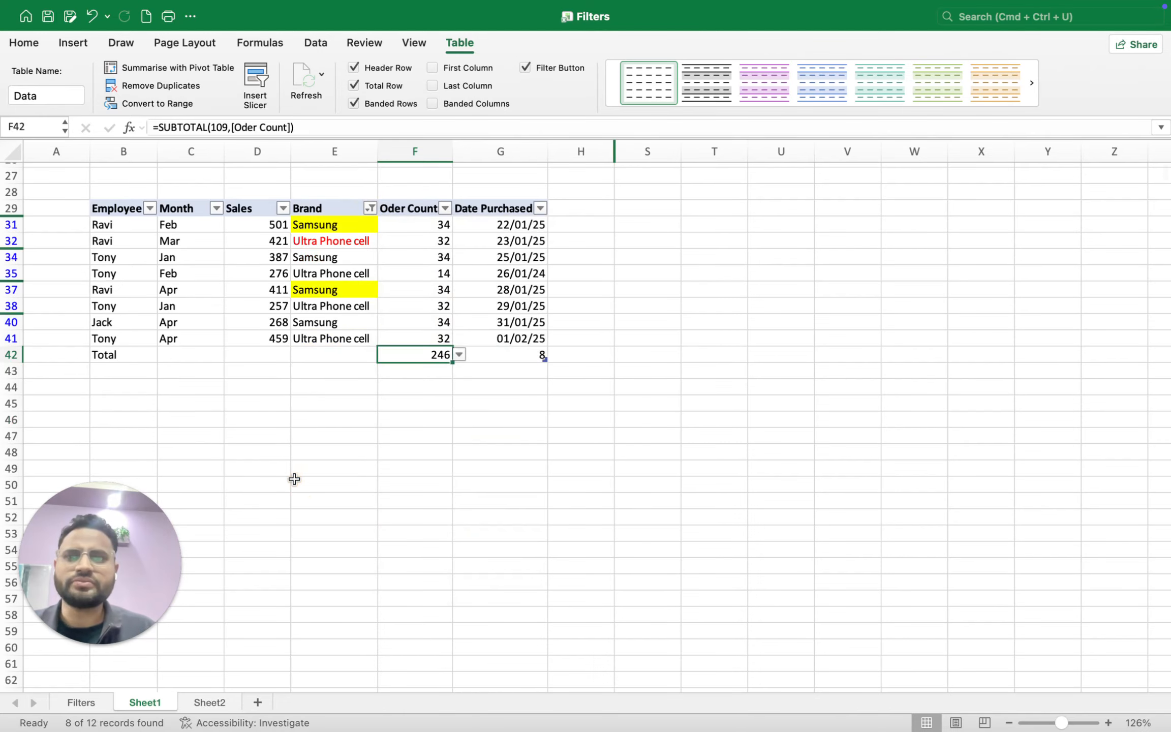
Step: Select the visible Oder Count values upward from F41 to compare their sum with the total row
left_click(425, 341)
key("shift+Up")
key("shift+Up")
key("shift+Up")
key("shift+Up")
key("shift+Up")
key("shift+Up")
key("shift+Up")
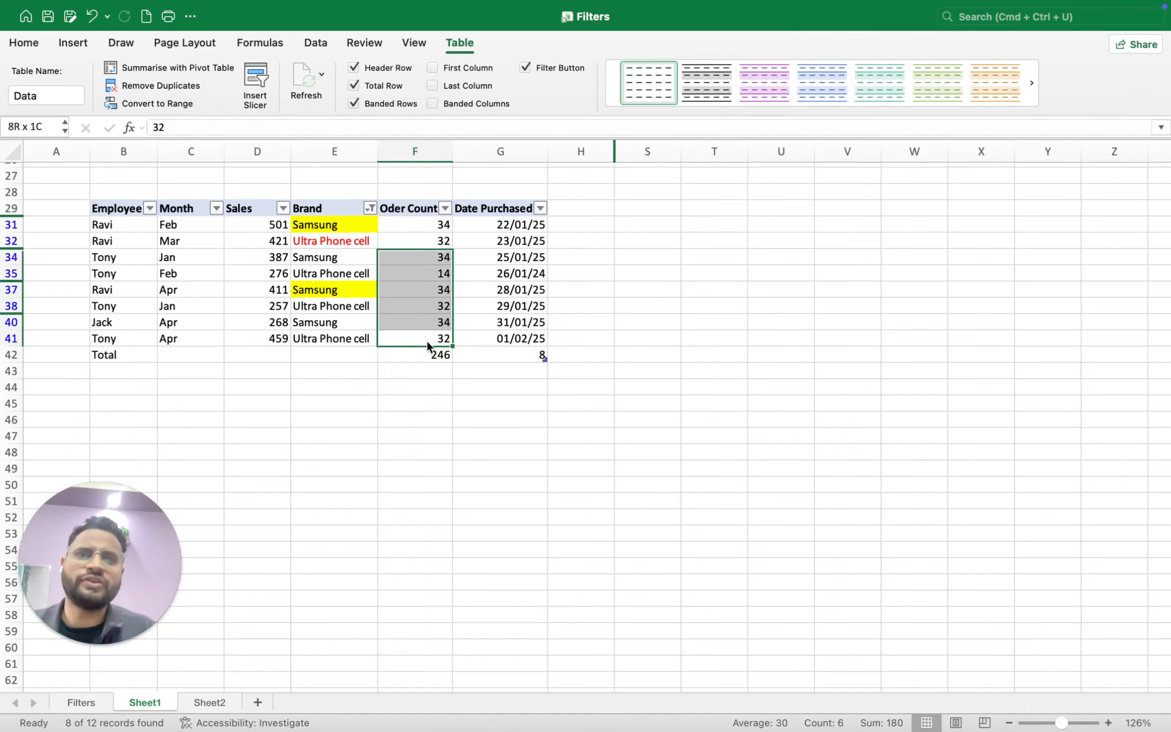
key("Down")
key("Up")
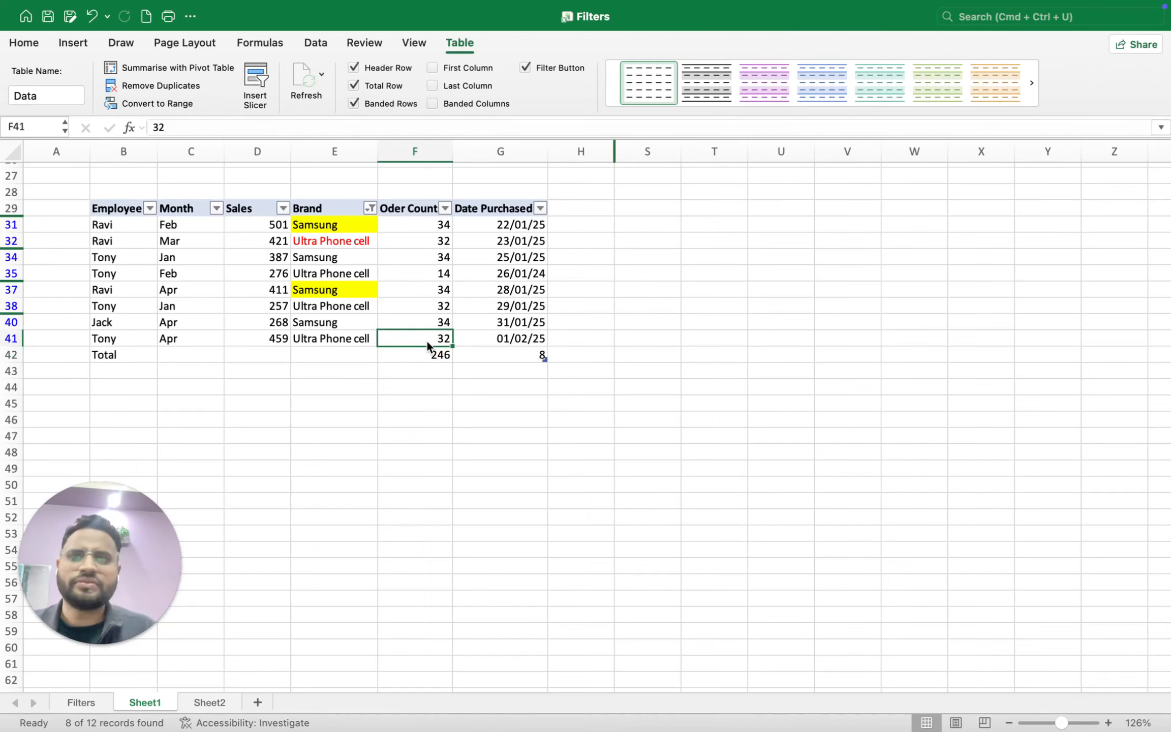
key("Down")
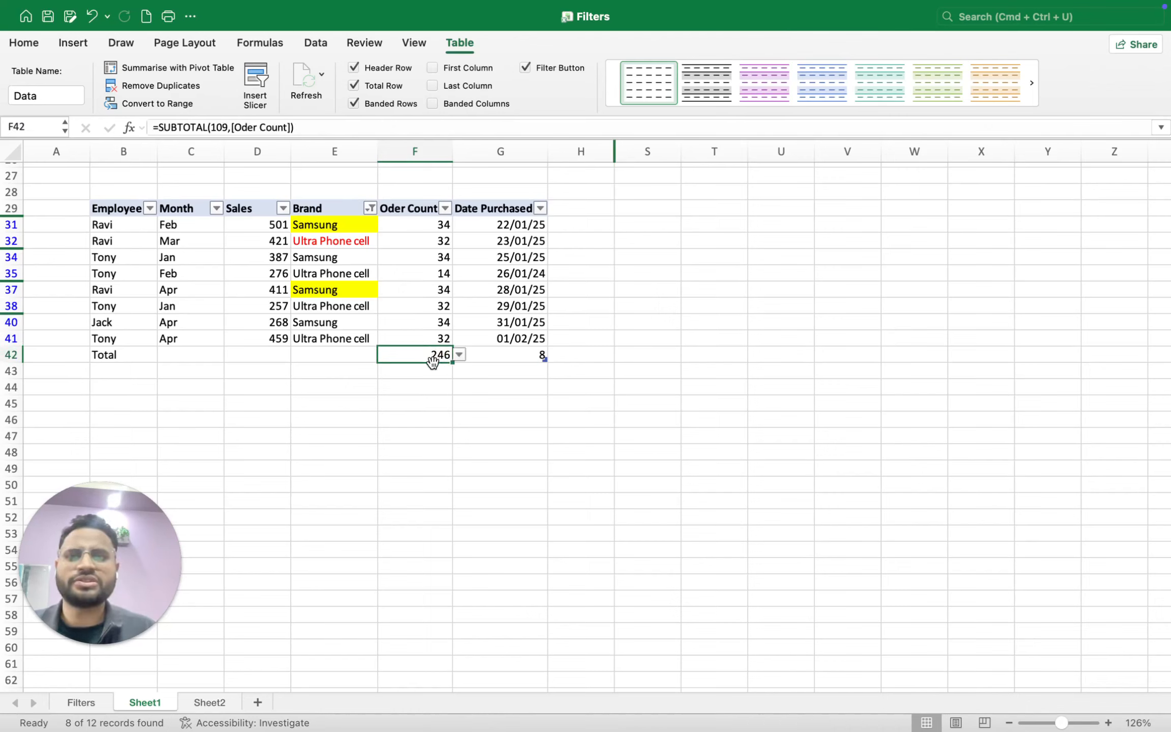
Step: Set the Sales column's cell in the total row to Count
left_click(285, 355)
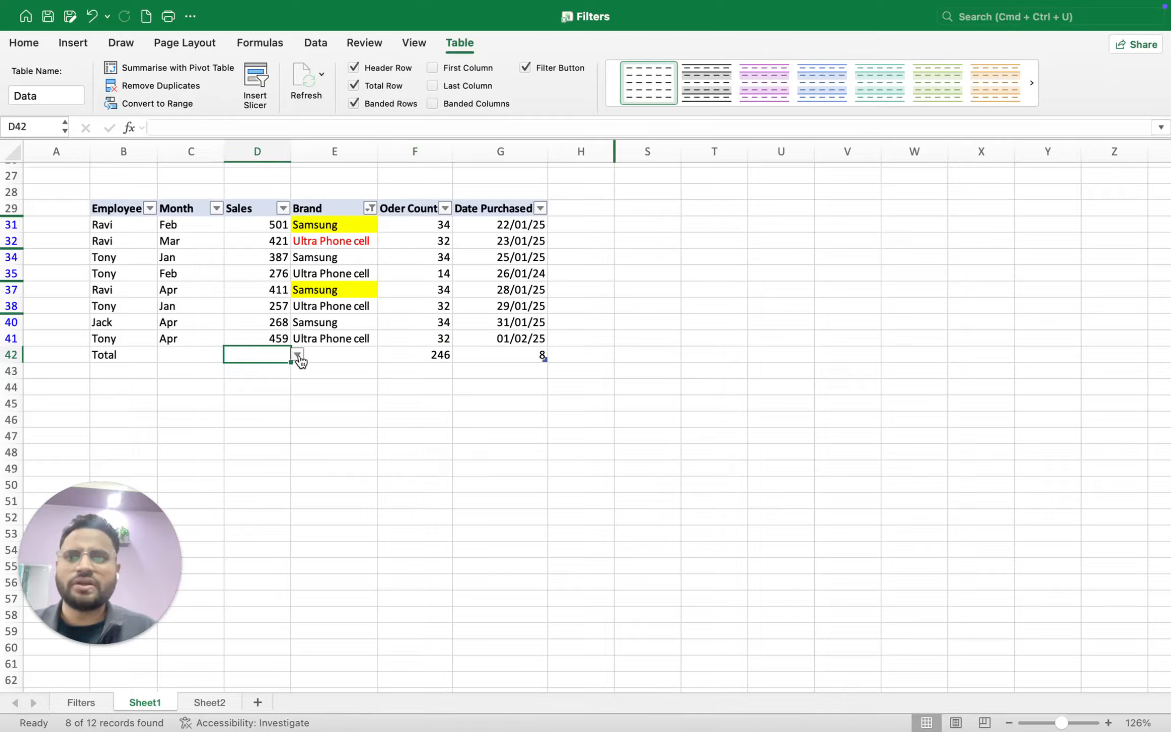
left_click(298, 355)
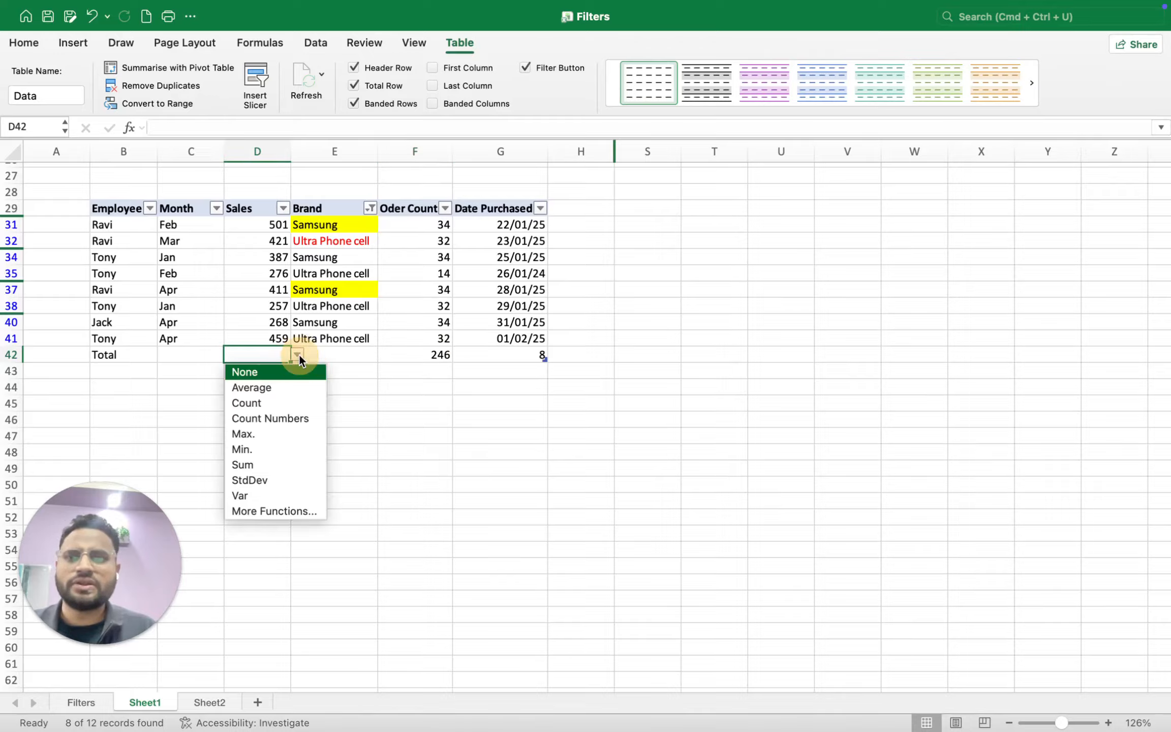
left_click(256, 409)
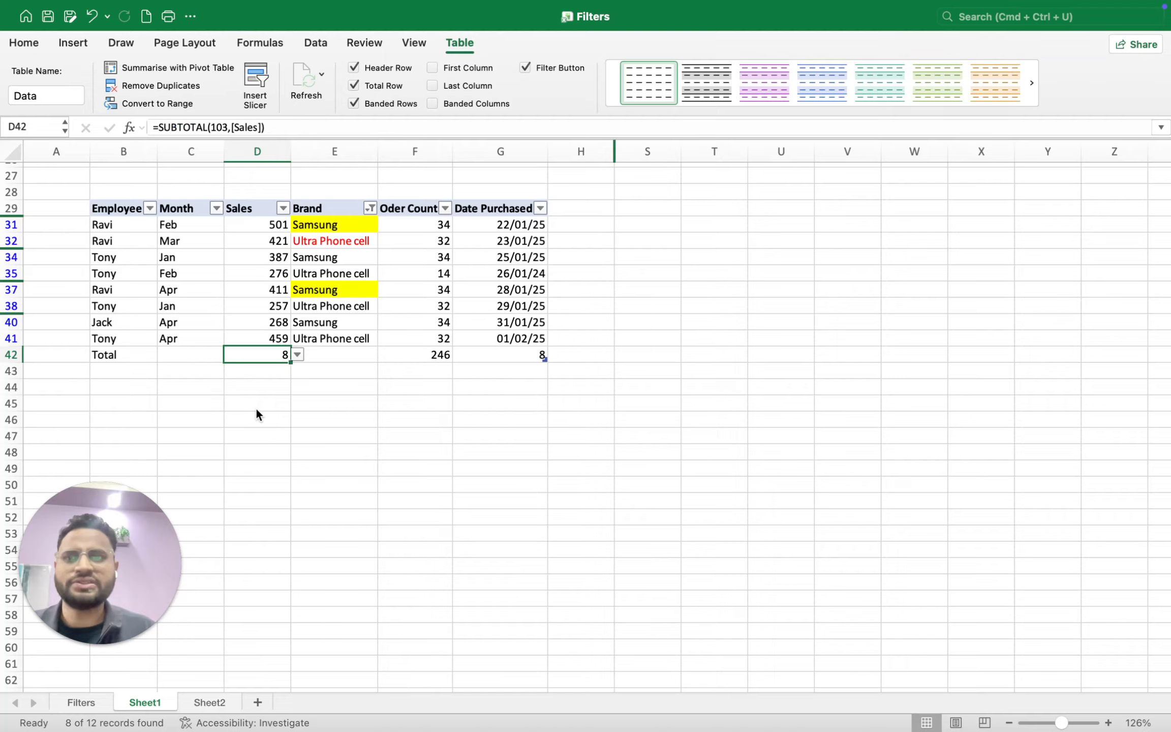
Step: Select all visible Sales values from D41 up to D31 to check their count against the total row
left_click(270, 339)
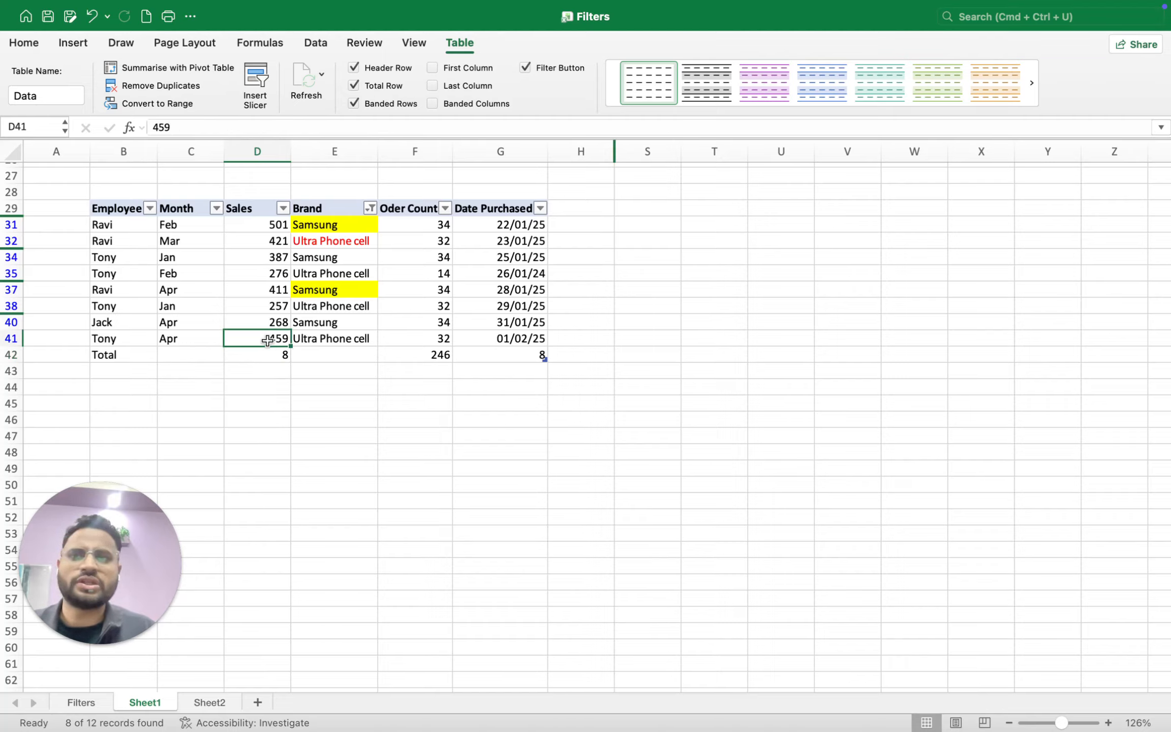
key("shift+Up")
key("shift+Up")
key("shift+Up")
key("shift+Up")
key("shift+Up")
key("shift+Up")
key("shift+Up")
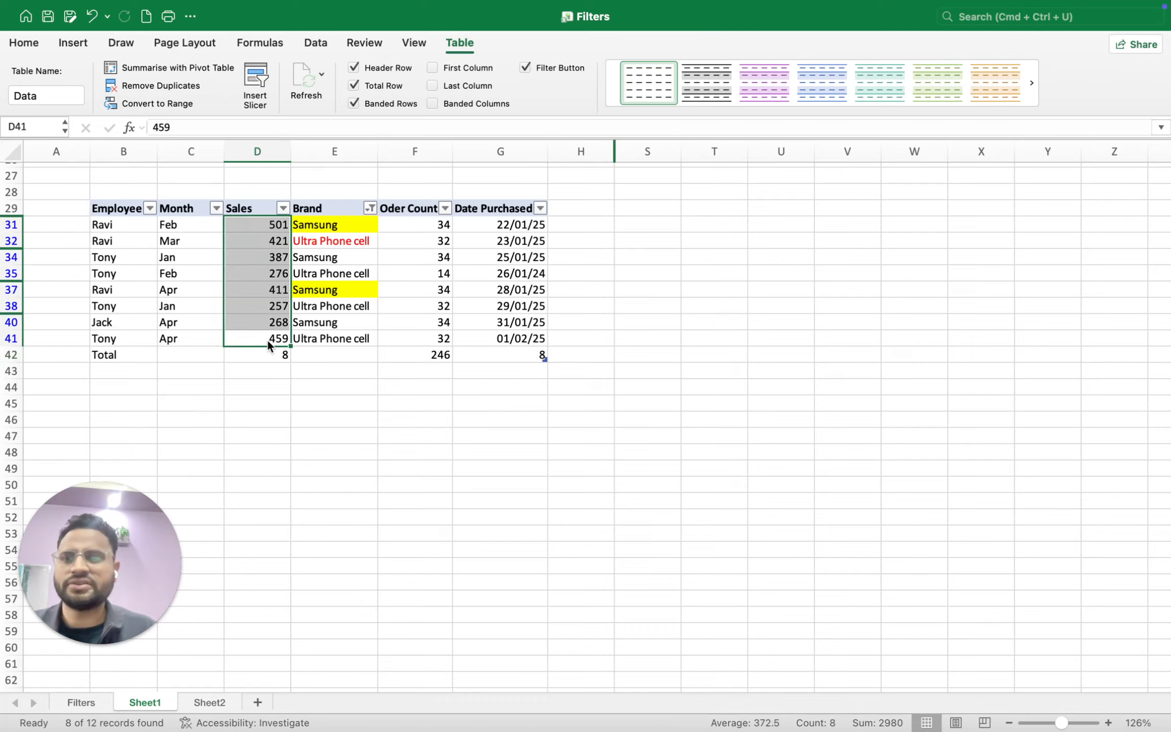
key("Down")
key("Down")
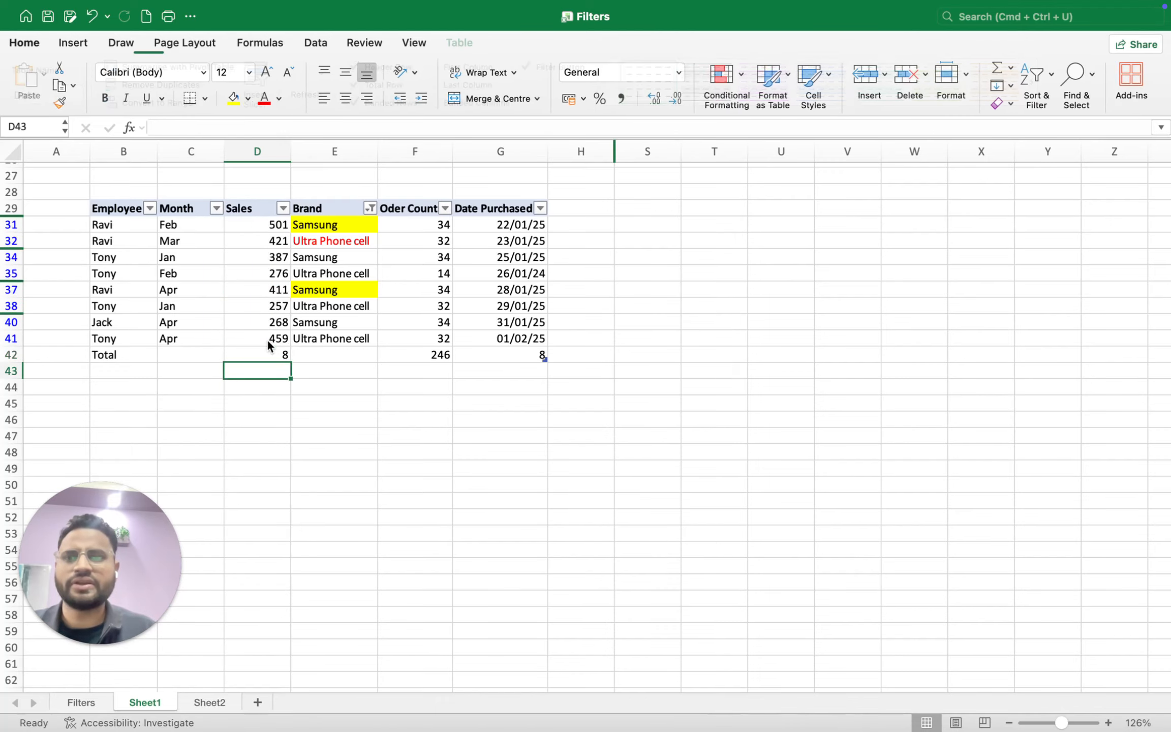
Step: Review the total row's formulas and switch the Sales total in D42 to Average
left_click(201, 353)
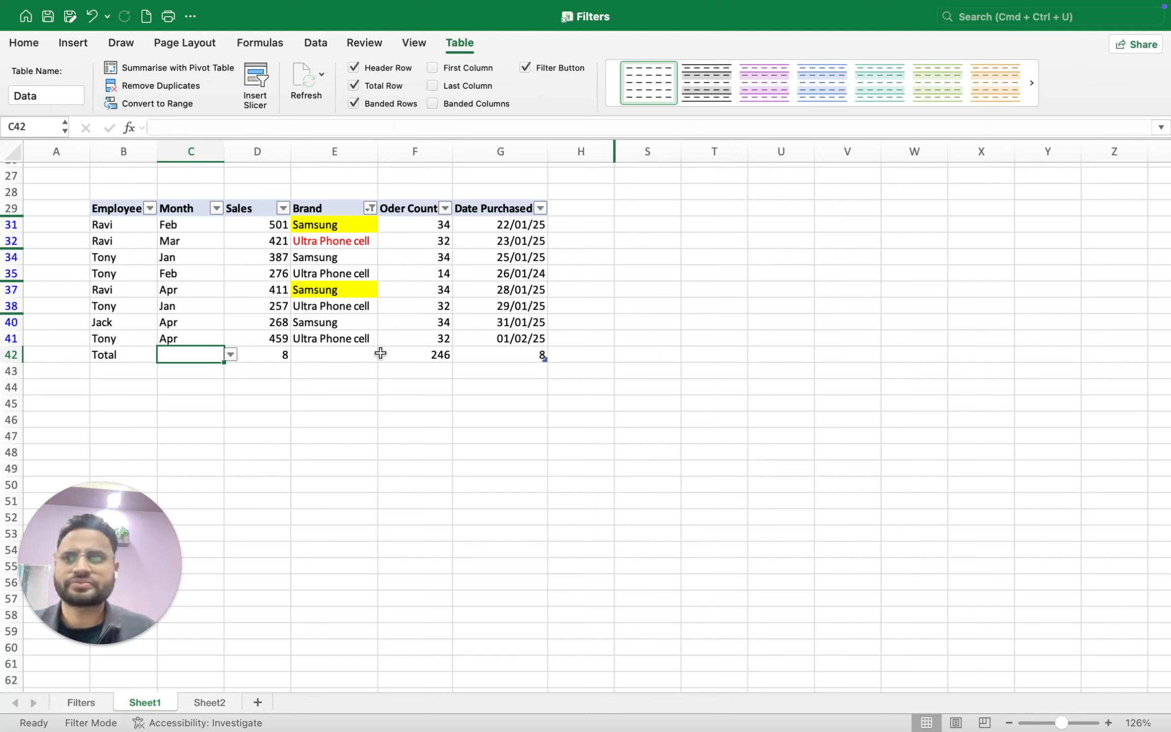
left_click(489, 358)
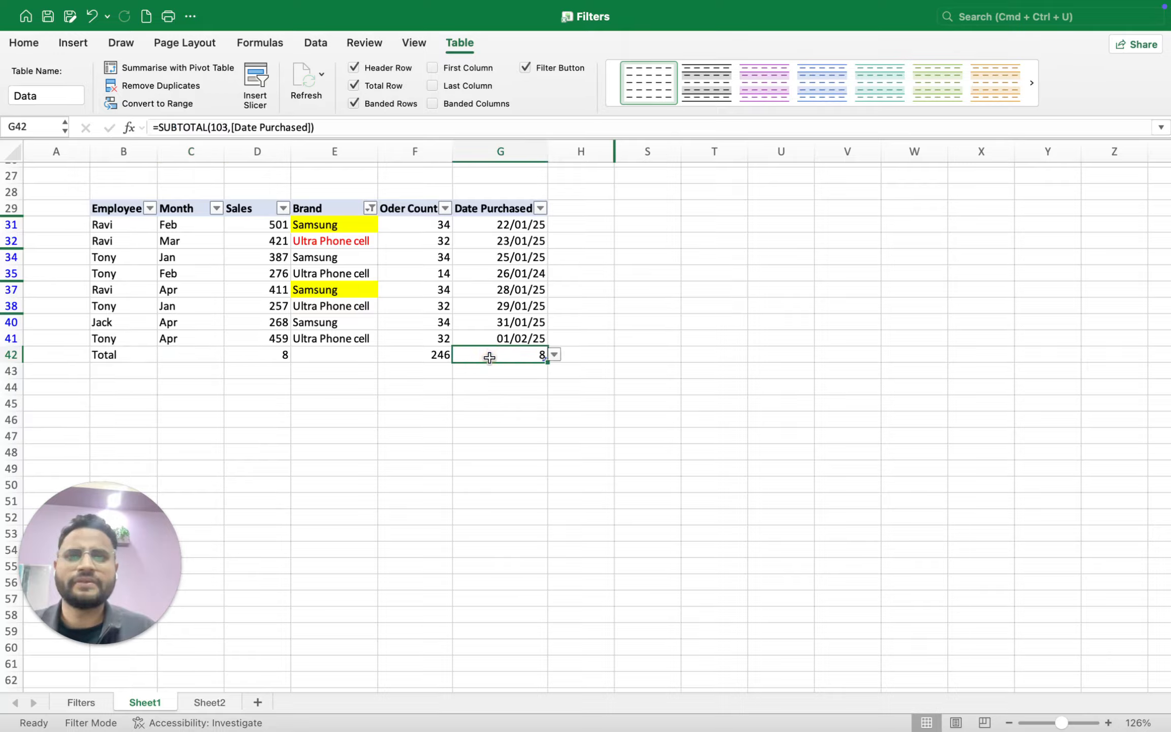
left_click(418, 354)
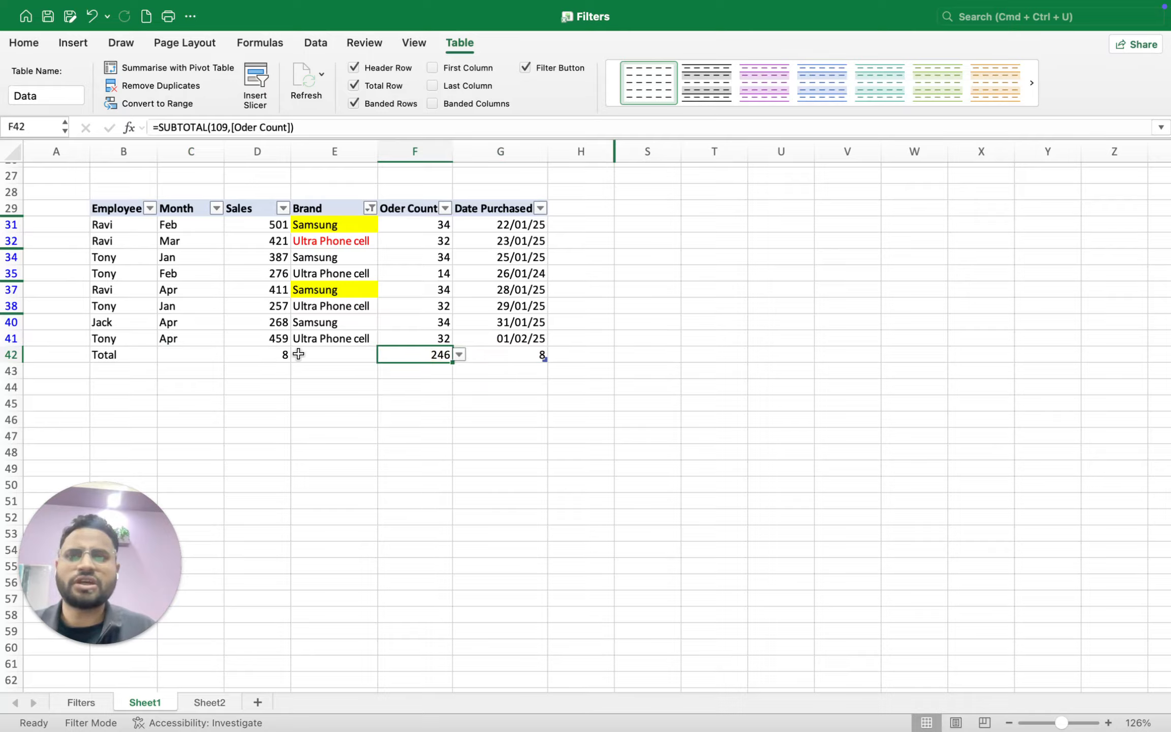
left_click(268, 355)
left_click(297, 356)
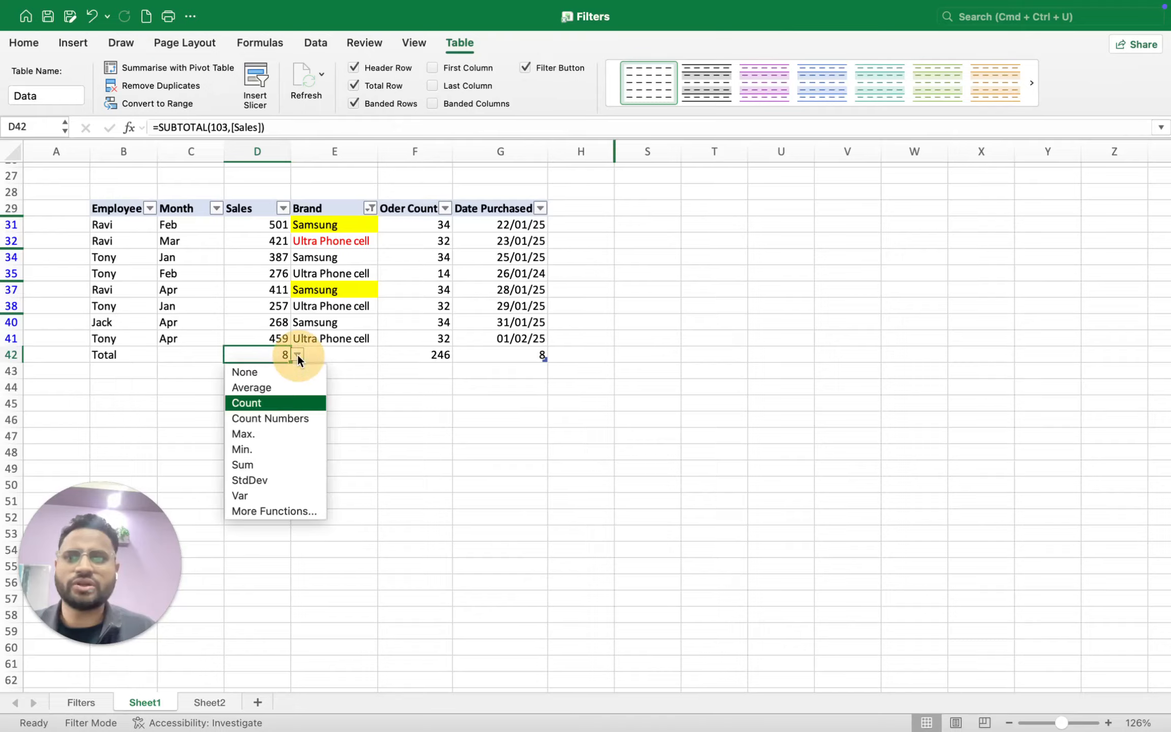
left_click(261, 390)
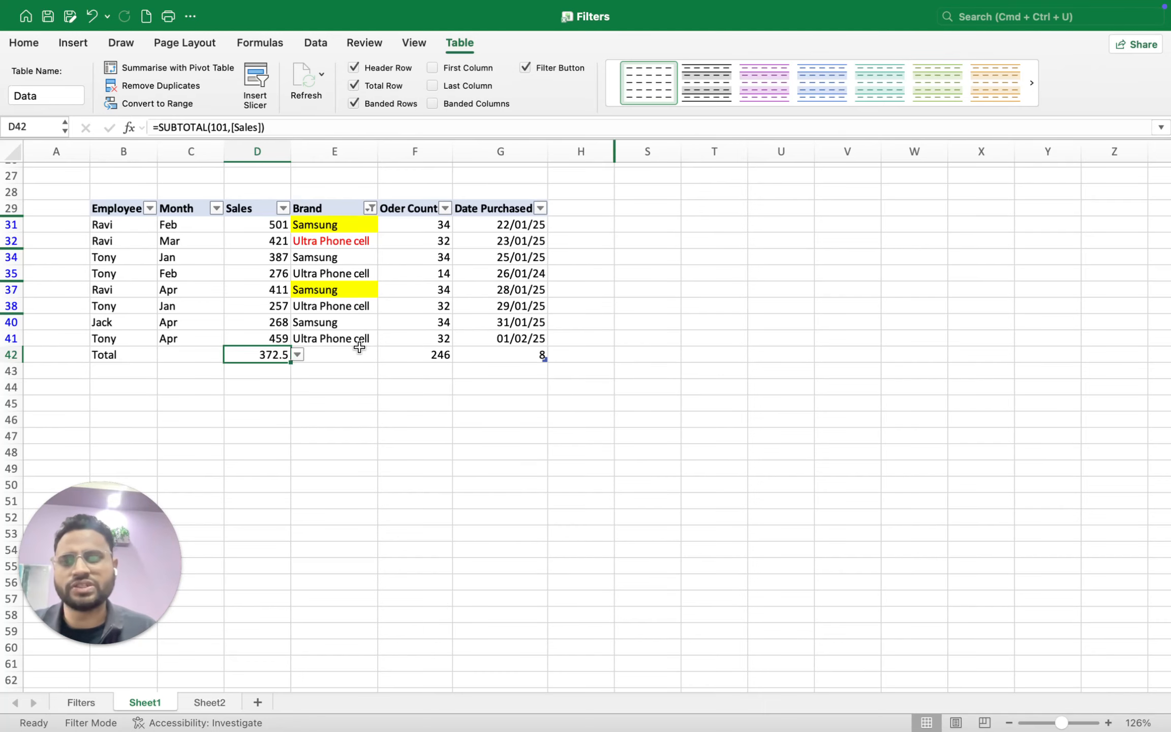
Step: Turn off filtering on the Data table so that all rows are shown and the header filter buttons are removed
scroll(359, 347, "up", 4)
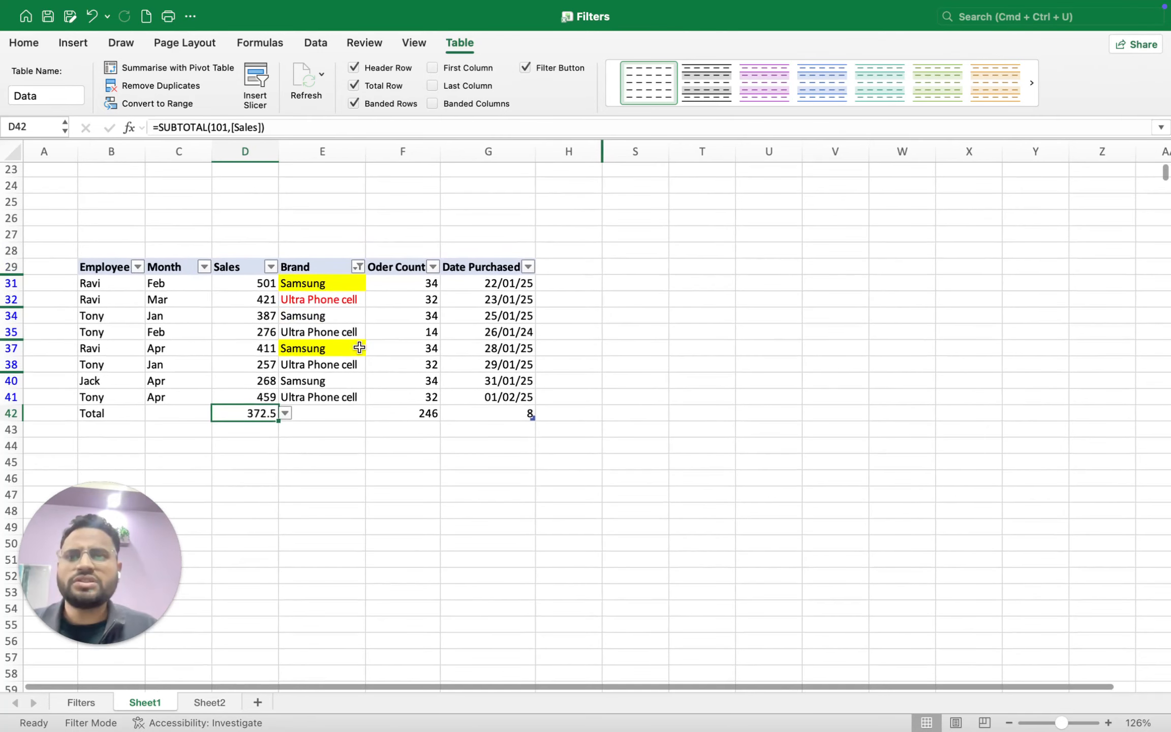
key("super+shift+f")
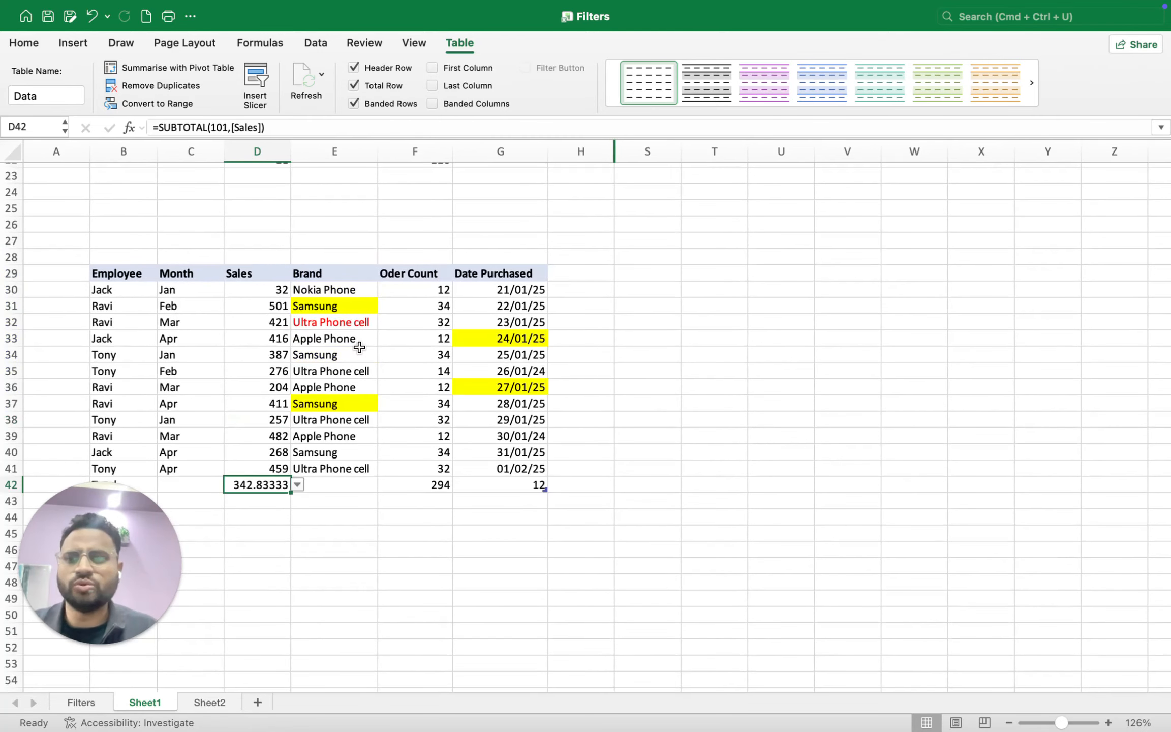
scroll(359, 347, "down", 1)
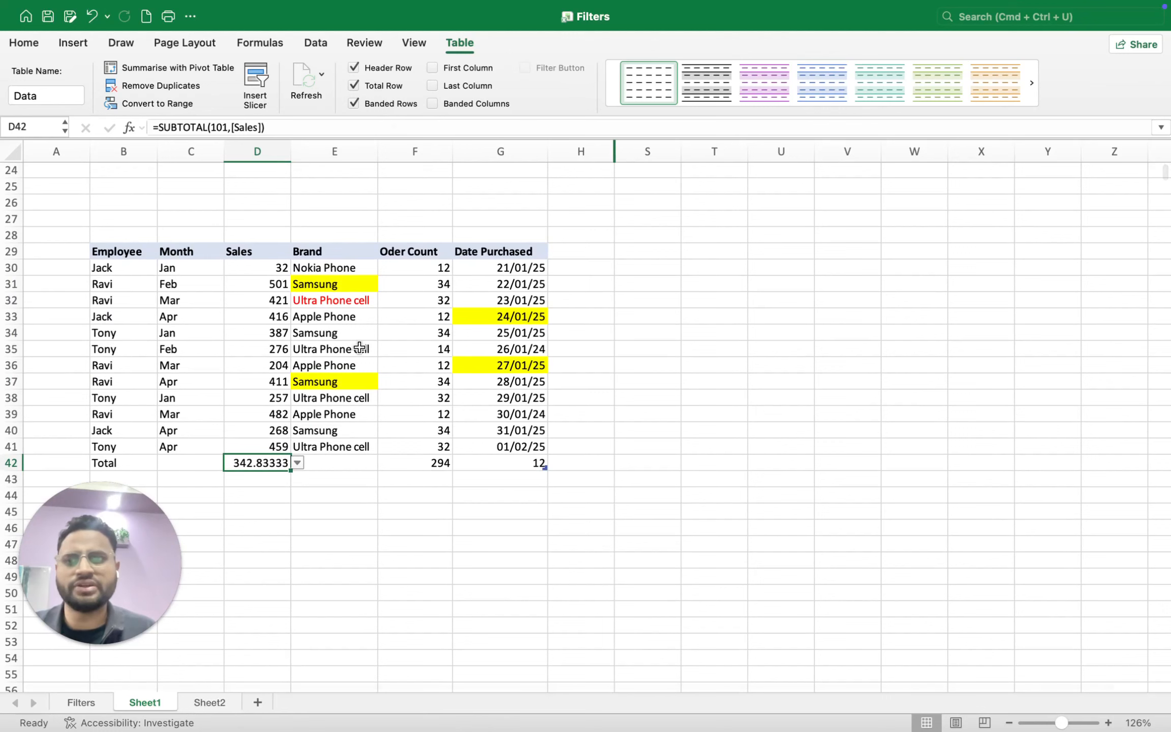
scroll(360, 348, "down", 1)
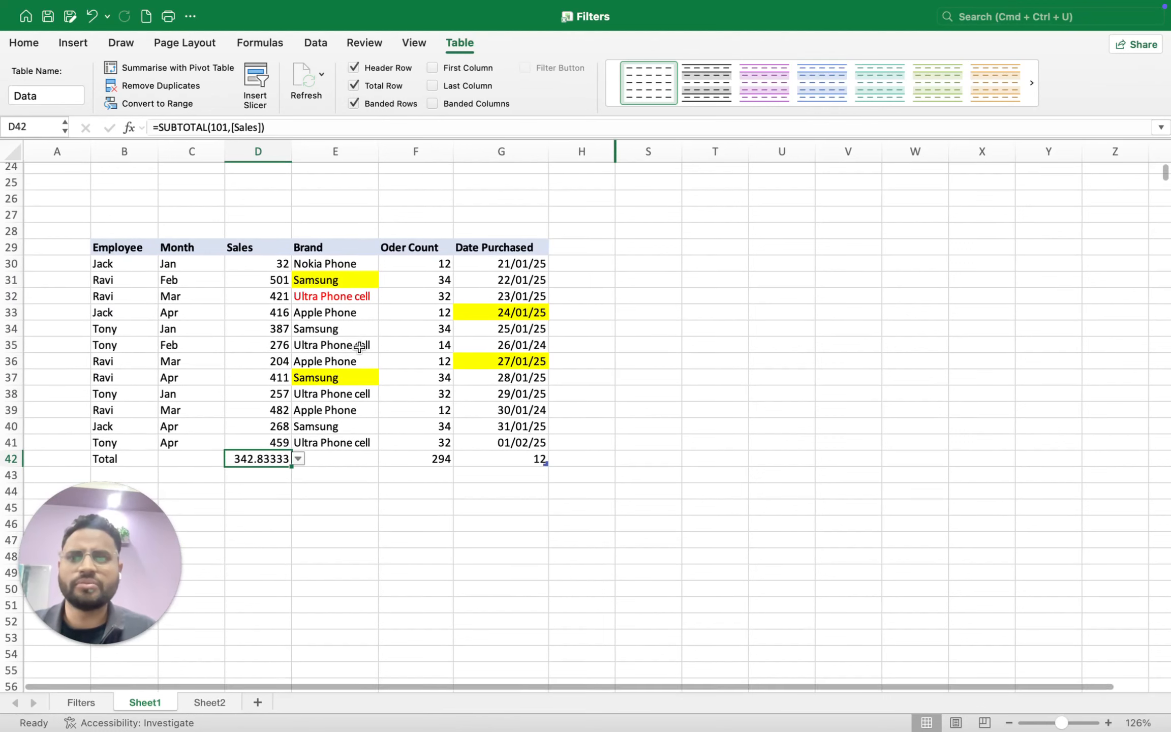